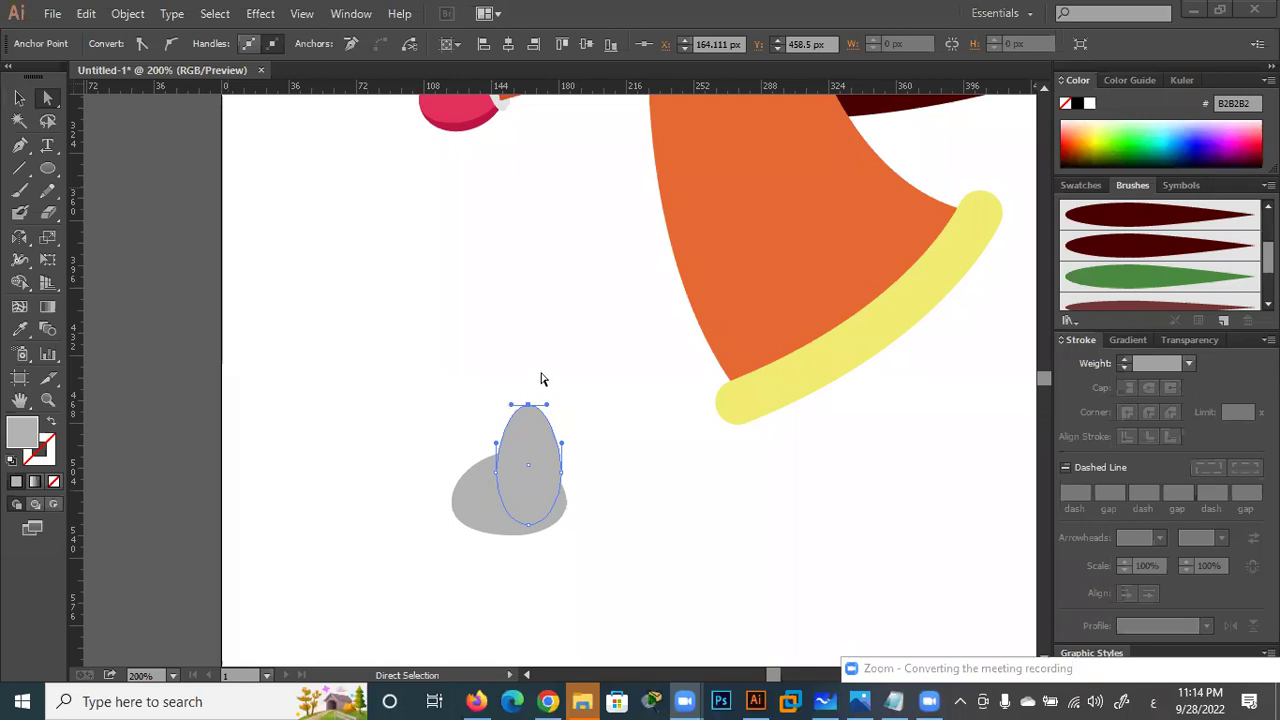
Pull the lower grey ellipse's right anchor down to reshape the heel
{"action": "left_click", "coordinate": [398, 379]}
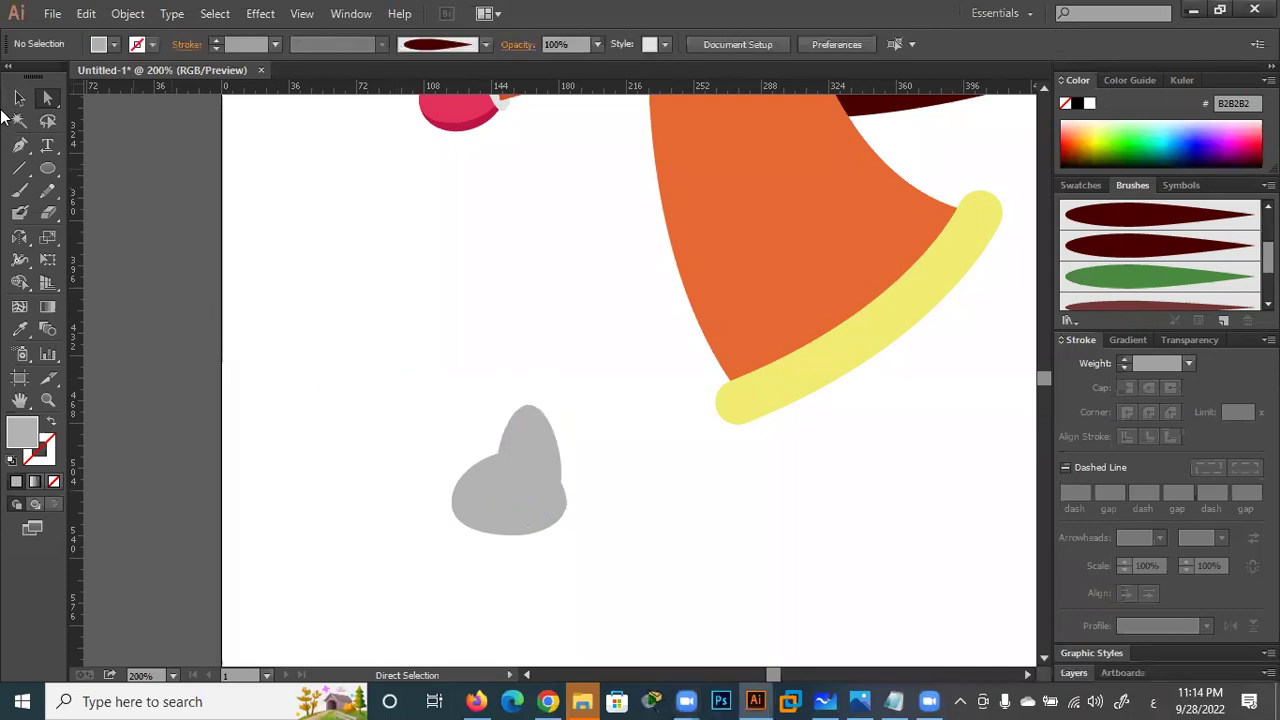
{"action": "left_click", "coordinate": [476, 485]}
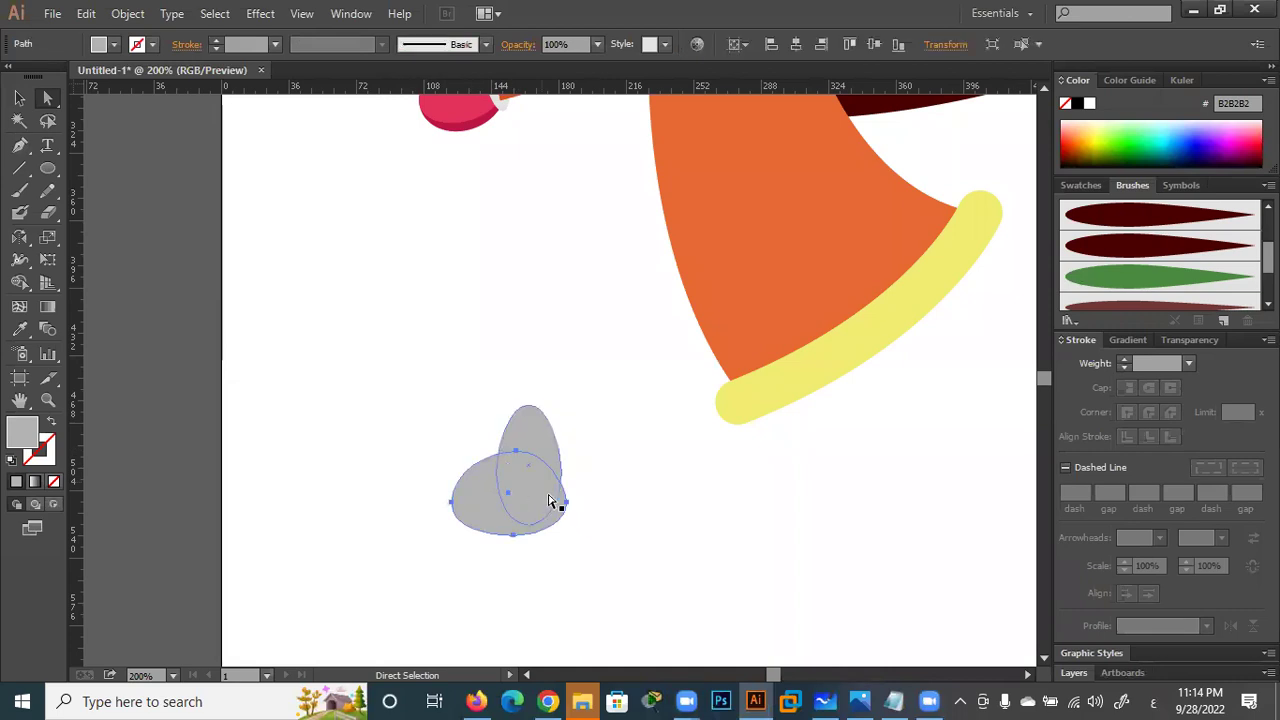
{"action": "left_click", "coordinate": [566, 505]}
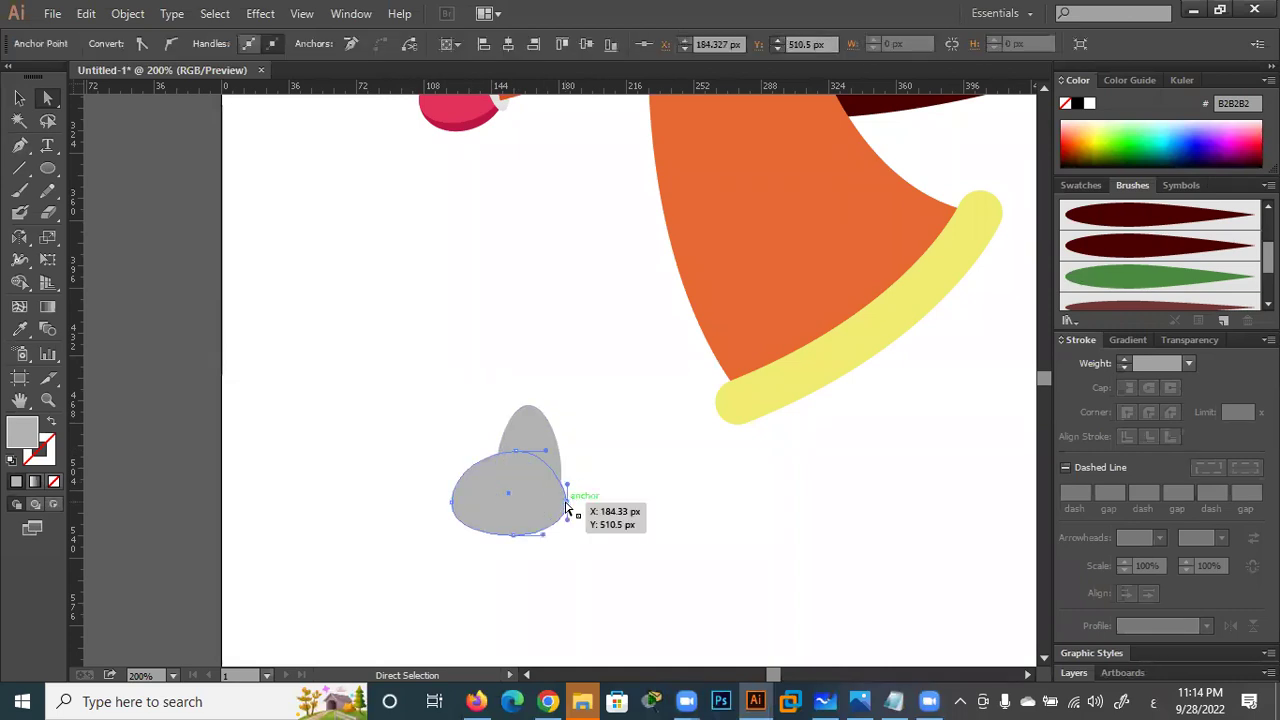
{"action": "left_click_drag", "start_coordinate": [566, 508], "coordinate": [566, 506]}
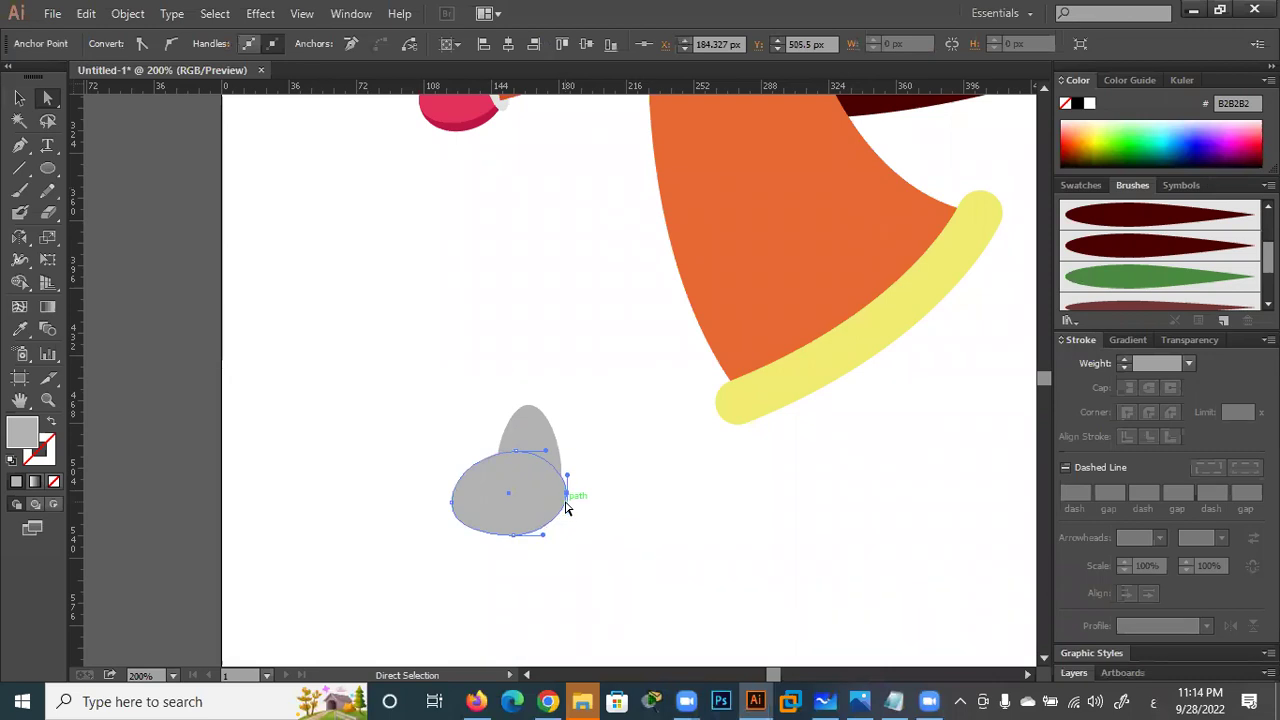
{"action": "left_click_drag", "start_coordinate": [566, 509], "coordinate": [569, 523]}
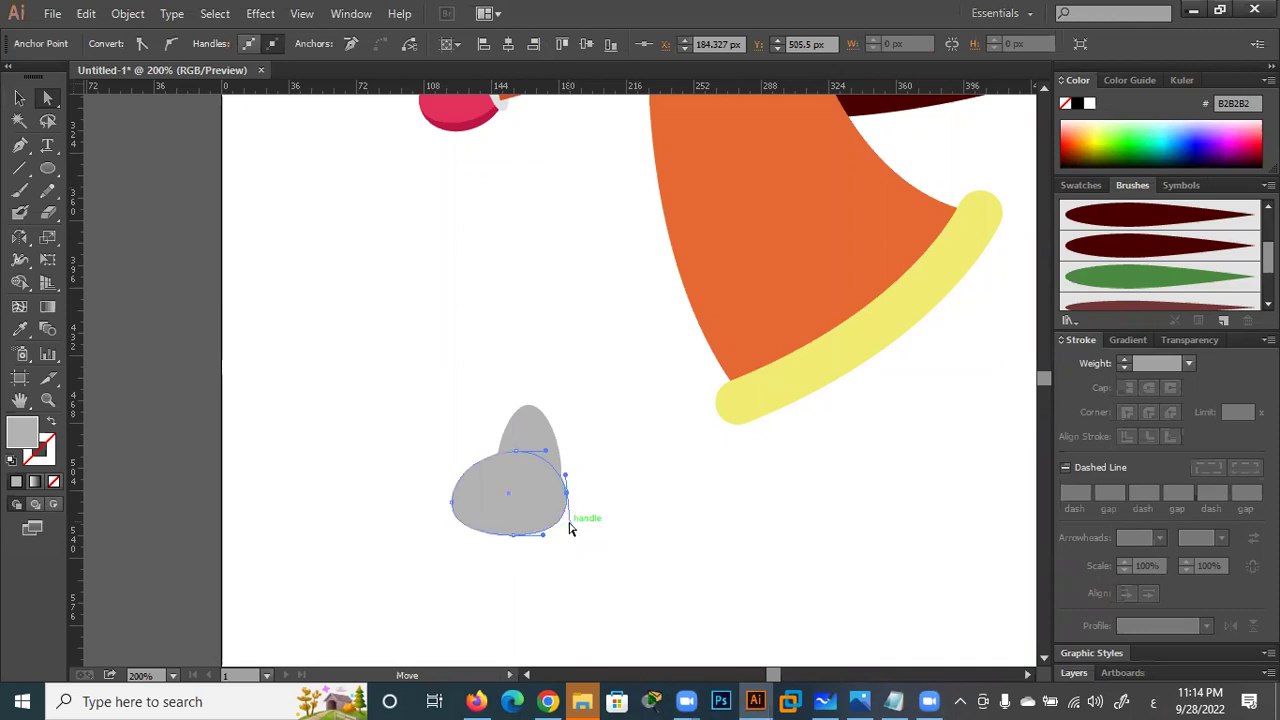
Draw a small flat ellipse above the two grey shapes
{"action": "left_click", "coordinate": [392, 420]}
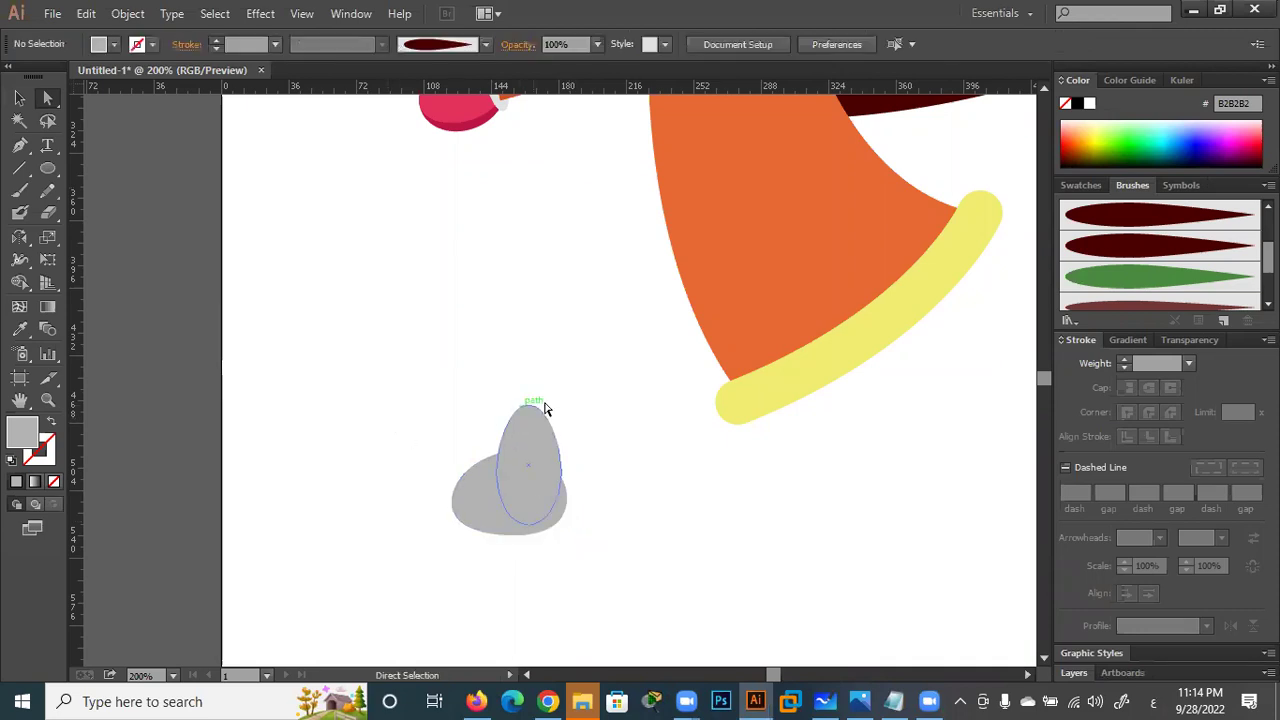
{"action": "left_click", "coordinate": [47, 168]}
{"action": "left_click_drag", "start_coordinate": [575, 371], "coordinate": [477, 427]}
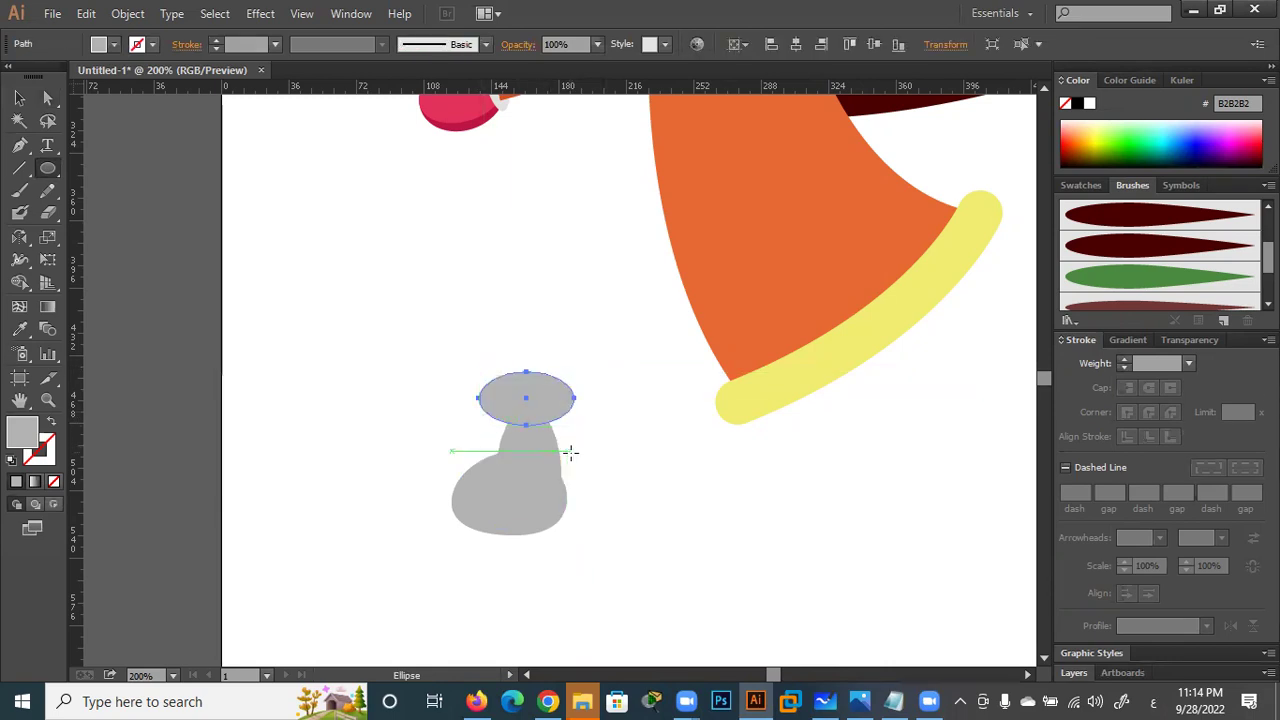
Nudge the new ellipse down, then merge the middle ellipse and delete the top pieces with Shape Builder
{"action": "key", "text": "v"}
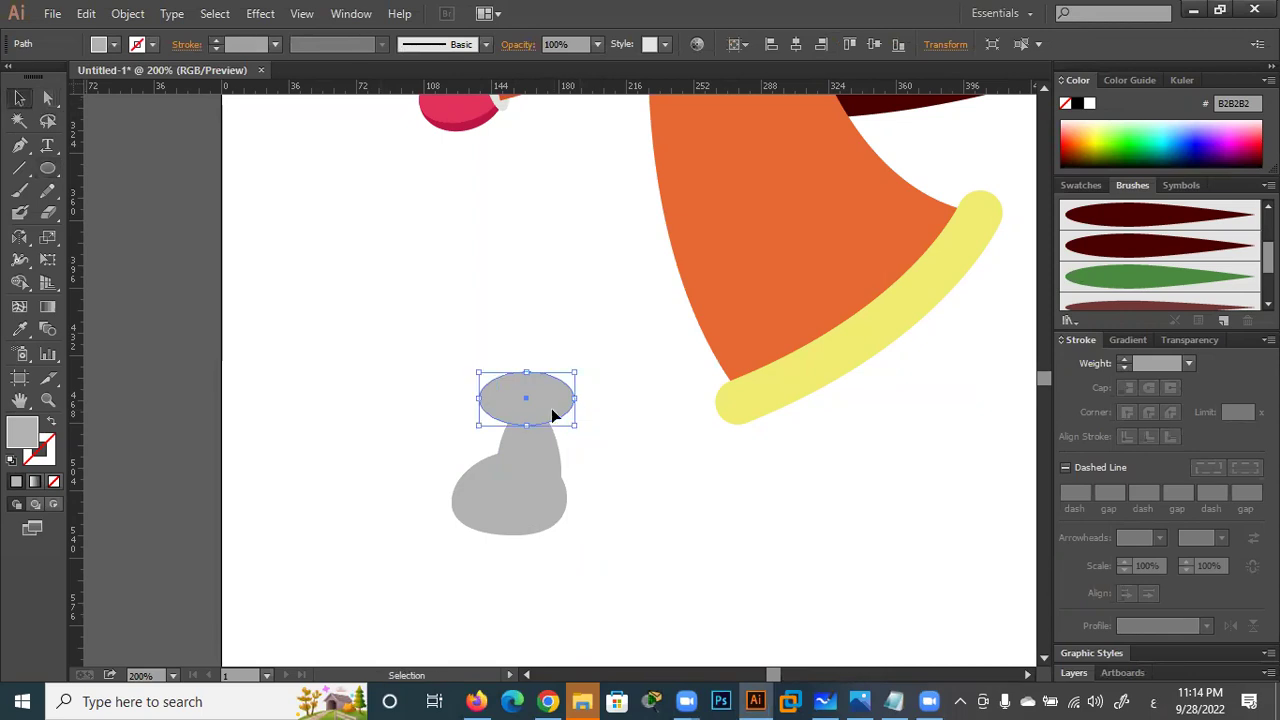
{"action": "key", "text": "Down"}
{"action": "key", "text": "Down"}
{"action": "key", "text": "Down"}
{"action": "key", "text": "Down"}
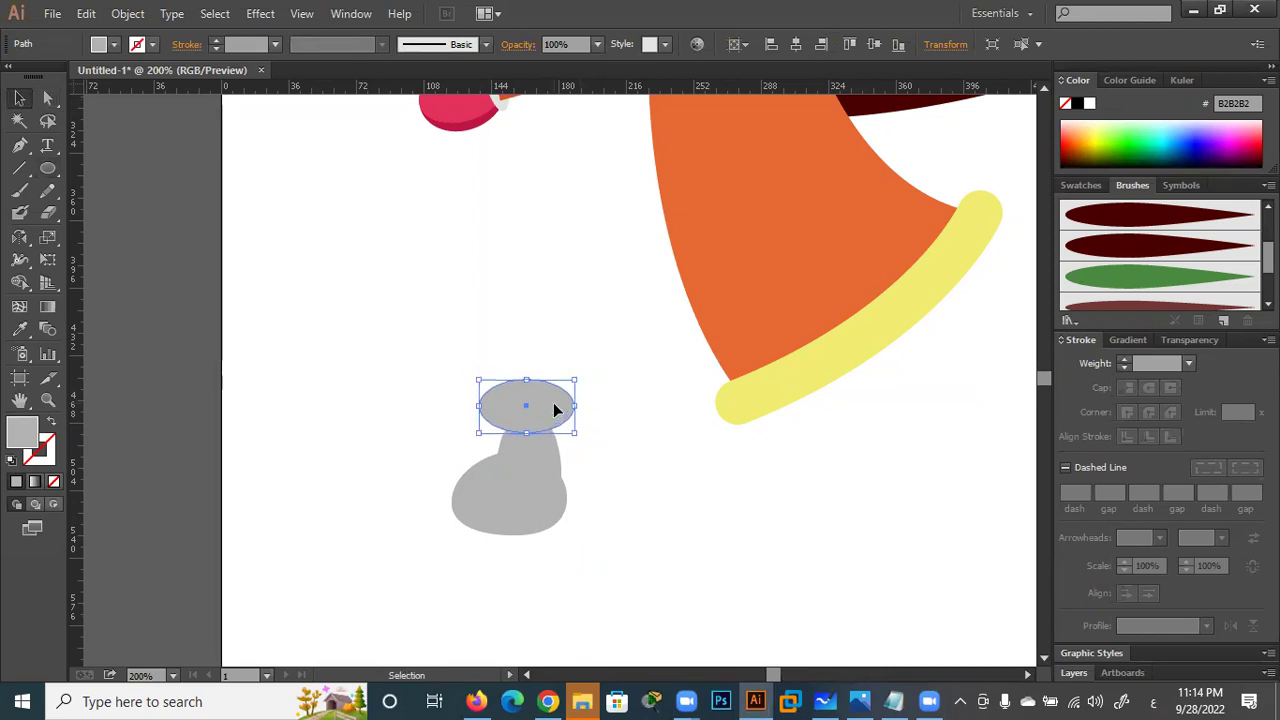
{"action": "left_click", "coordinate": [628, 479]}
{"action": "left_click_drag", "start_coordinate": [606, 329], "coordinate": [414, 540]}
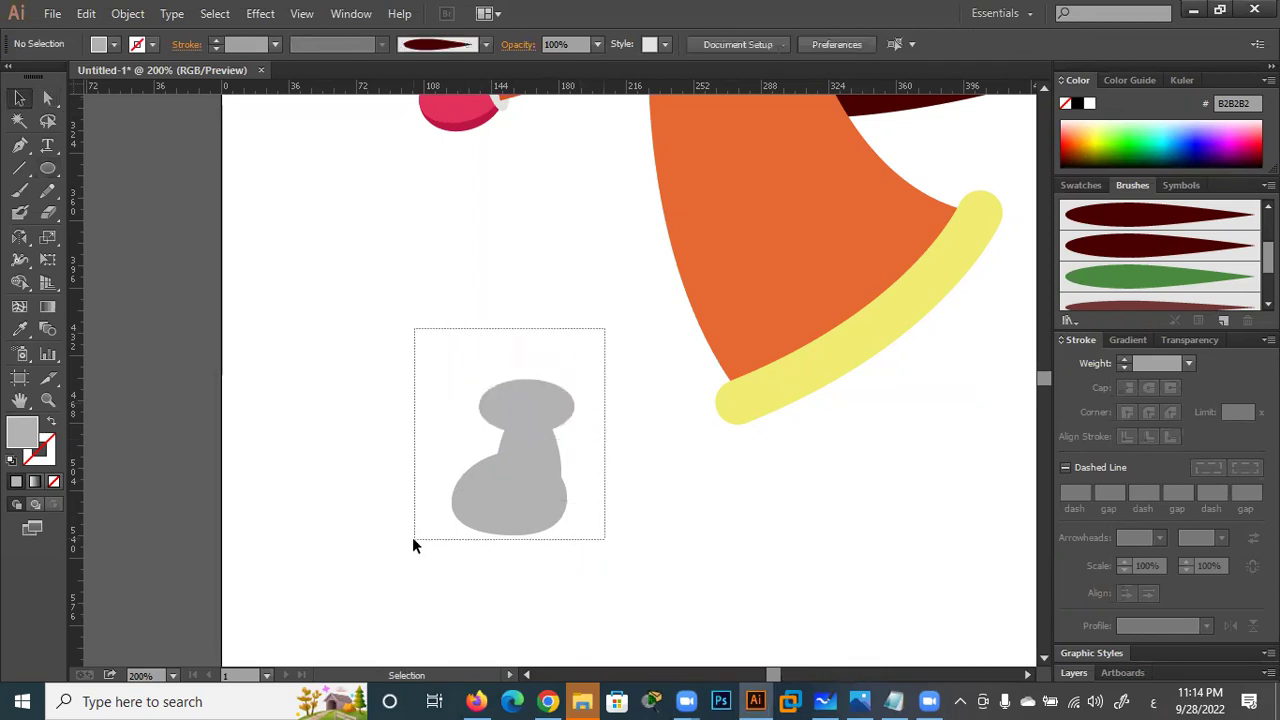
{"action": "left_click", "coordinate": [20, 283]}
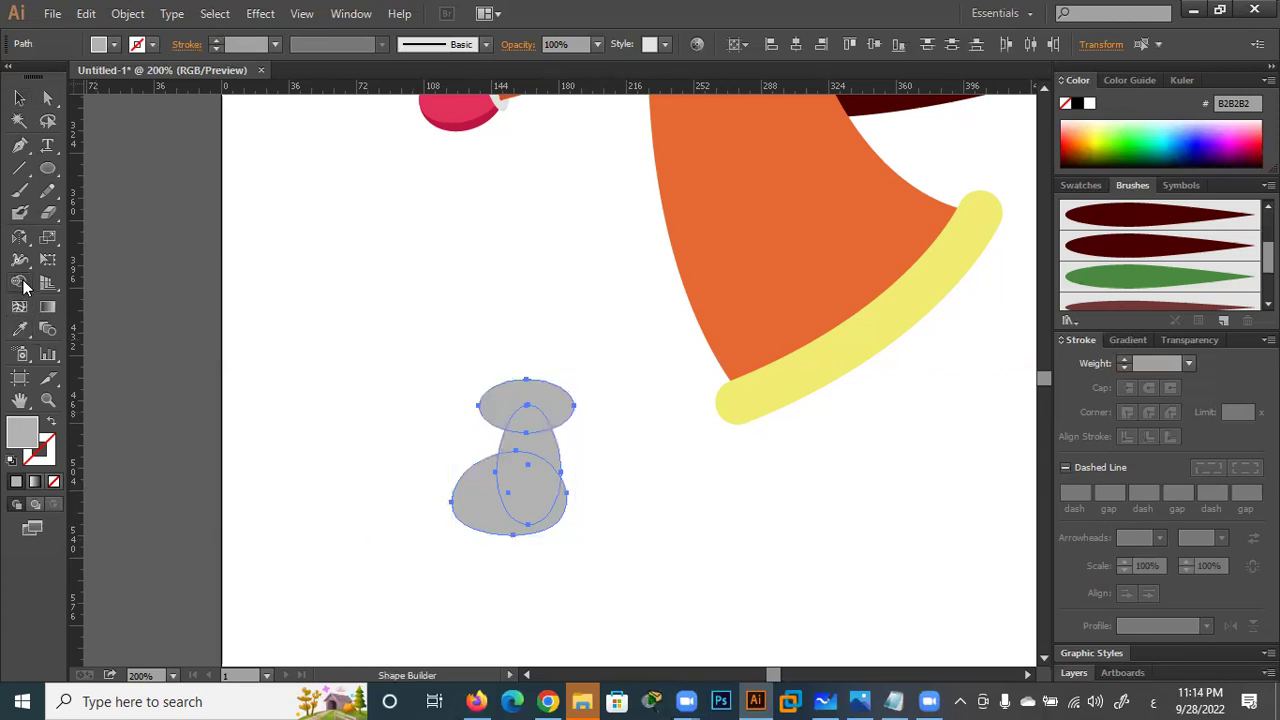
{"action": "left_click_drag", "start_coordinate": [537, 447], "coordinate": [527, 505]}
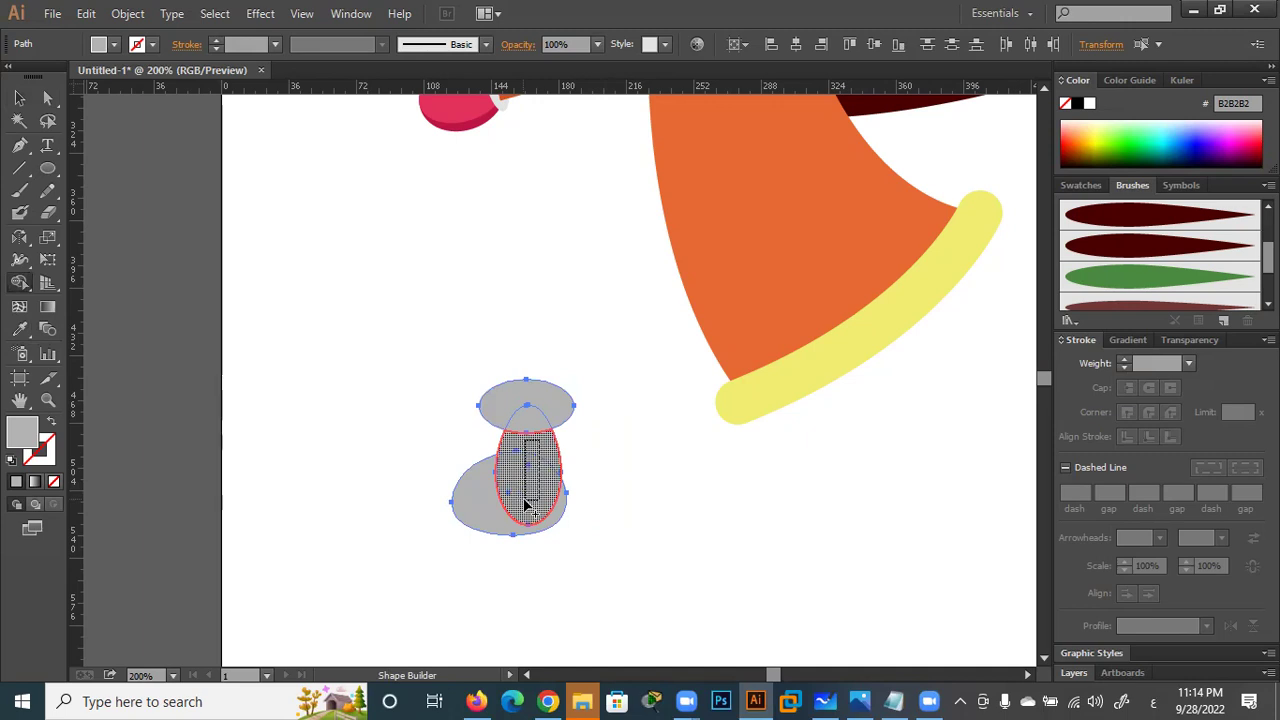
{"action": "left_click_drag", "start_coordinate": [527, 505], "coordinate": [523, 523]}
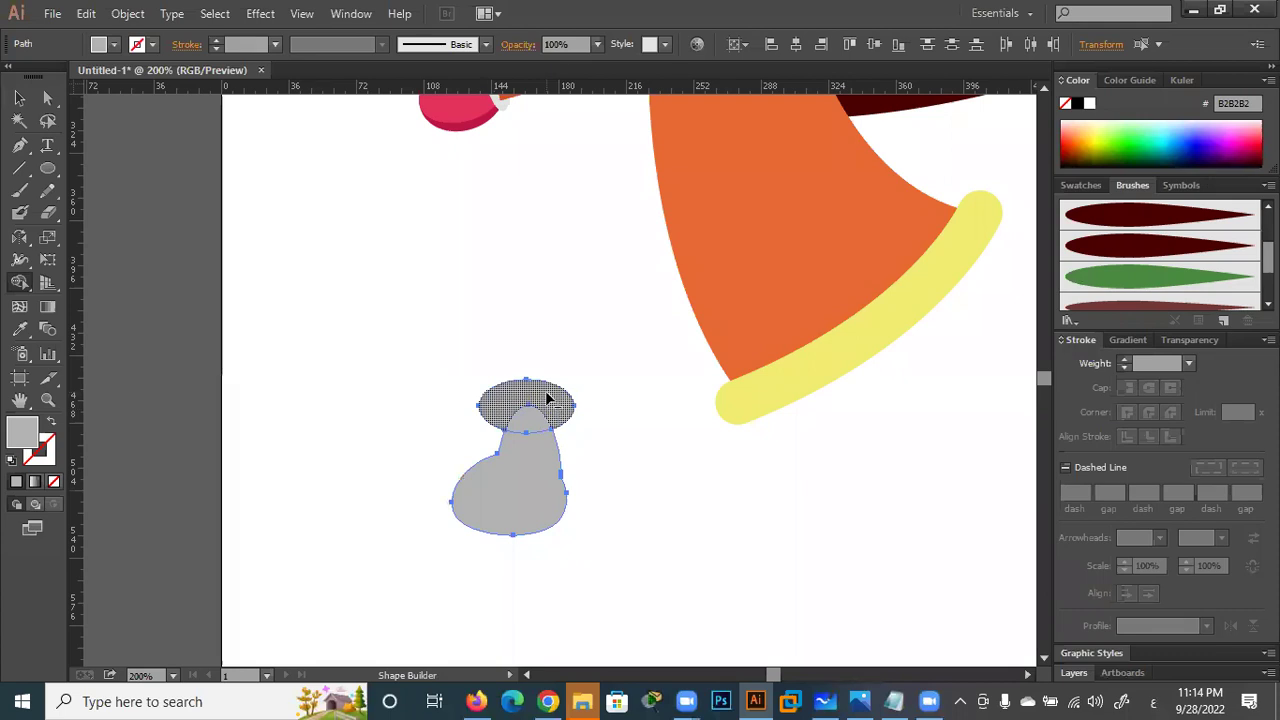
{"action": "left_click", "coordinate": [547, 399], "text": "alt"}
{"action": "left_click", "coordinate": [531, 420], "text": "alt"}
Shift the merged boot shape slightly to the left
{"action": "left_click", "coordinate": [19, 97]}
{"action": "left_click", "coordinate": [323, 277]}
{"action": "mouse_move", "coordinate": [472, 502]}
{"action": "left_mouse_down"}
{"action": "mouse_move", "coordinate": [454, 504]}
{"action": "mouse_move", "coordinate": [471, 520]}
{"action": "left_mouse_up"}
{"action": "left_click", "coordinate": [579, 520]}
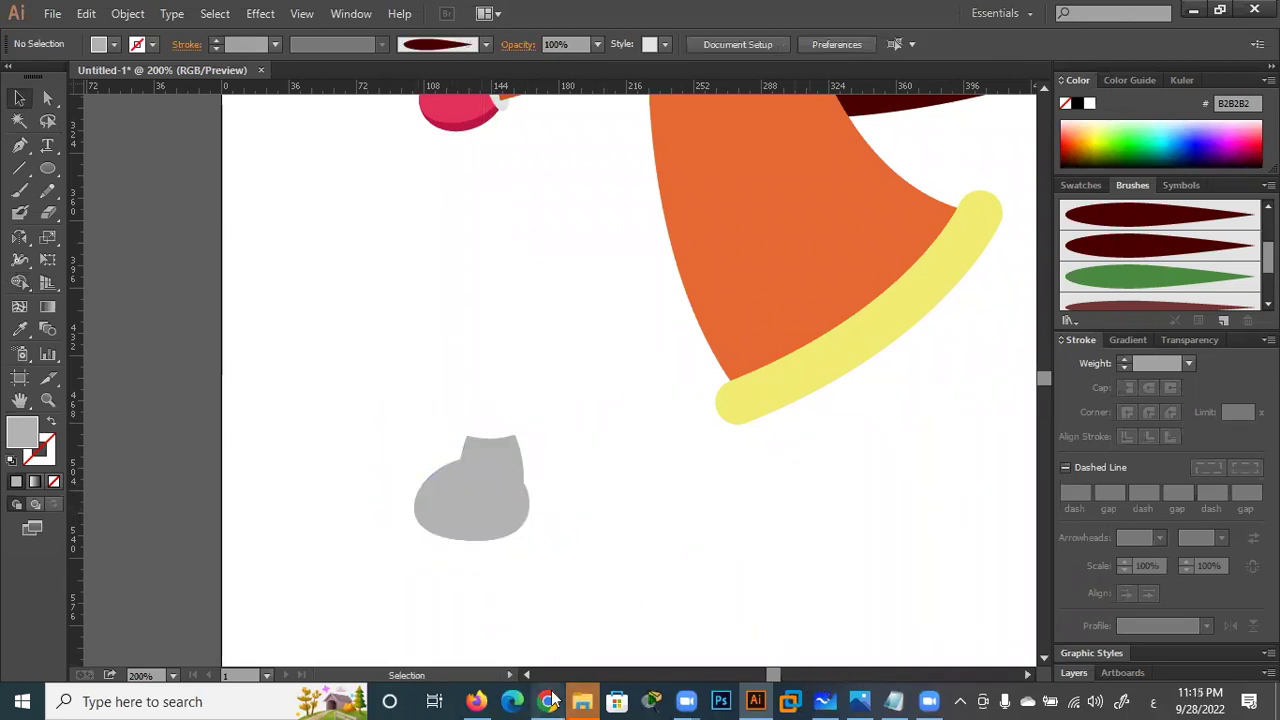
{"action": "left_click", "coordinate": [548, 605]}
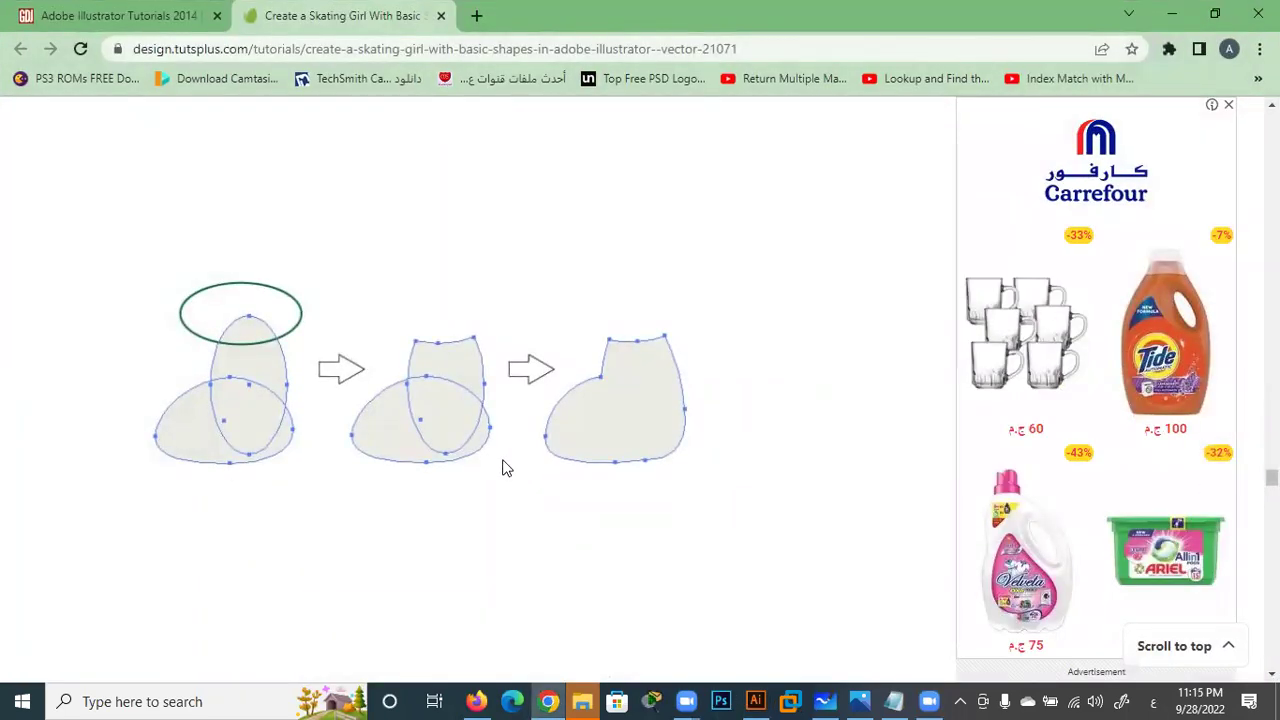
Review tutorial Step 3 on shading skates with R=221 G=221 B=208, then reselect the boot
{"action": "scroll", "coordinate": [506, 468], "scroll_direction": "down", "scroll_amount": 2}
{"action": "scroll", "coordinate": [506, 468], "scroll_direction": "down", "scroll_amount": 2}
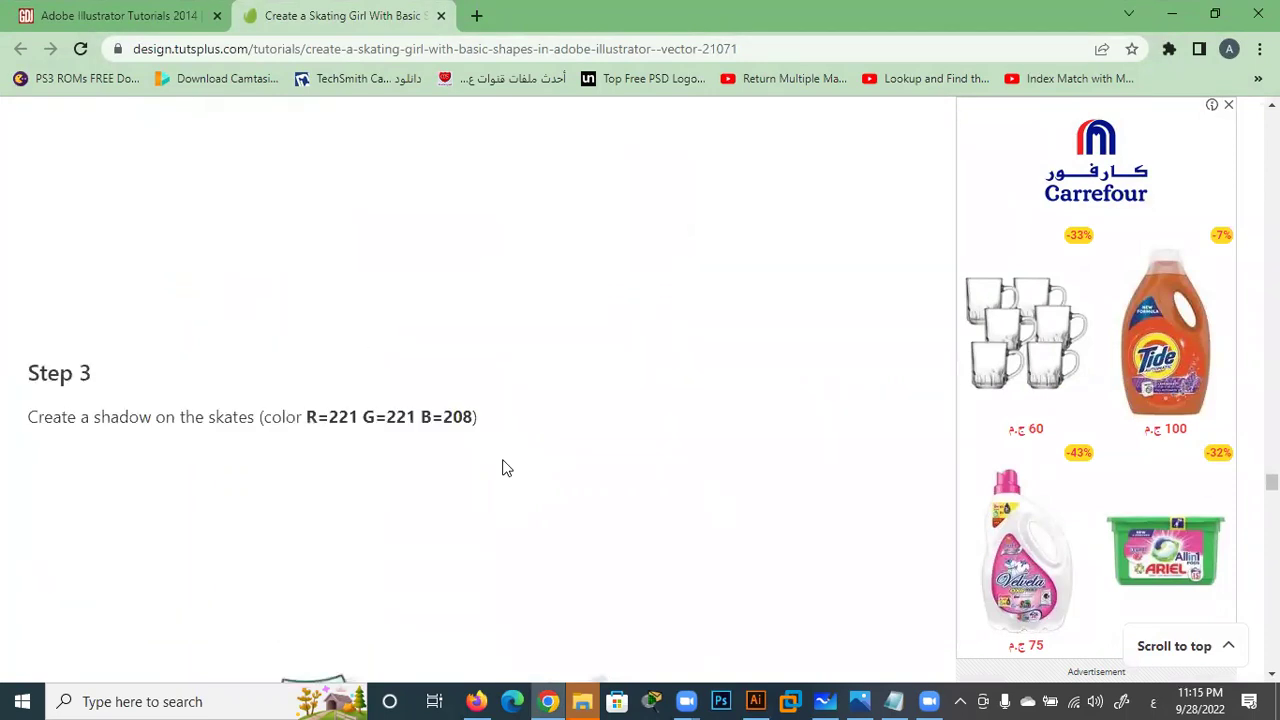
{"action": "scroll", "coordinate": [506, 468], "scroll_direction": "down", "scroll_amount": 2}
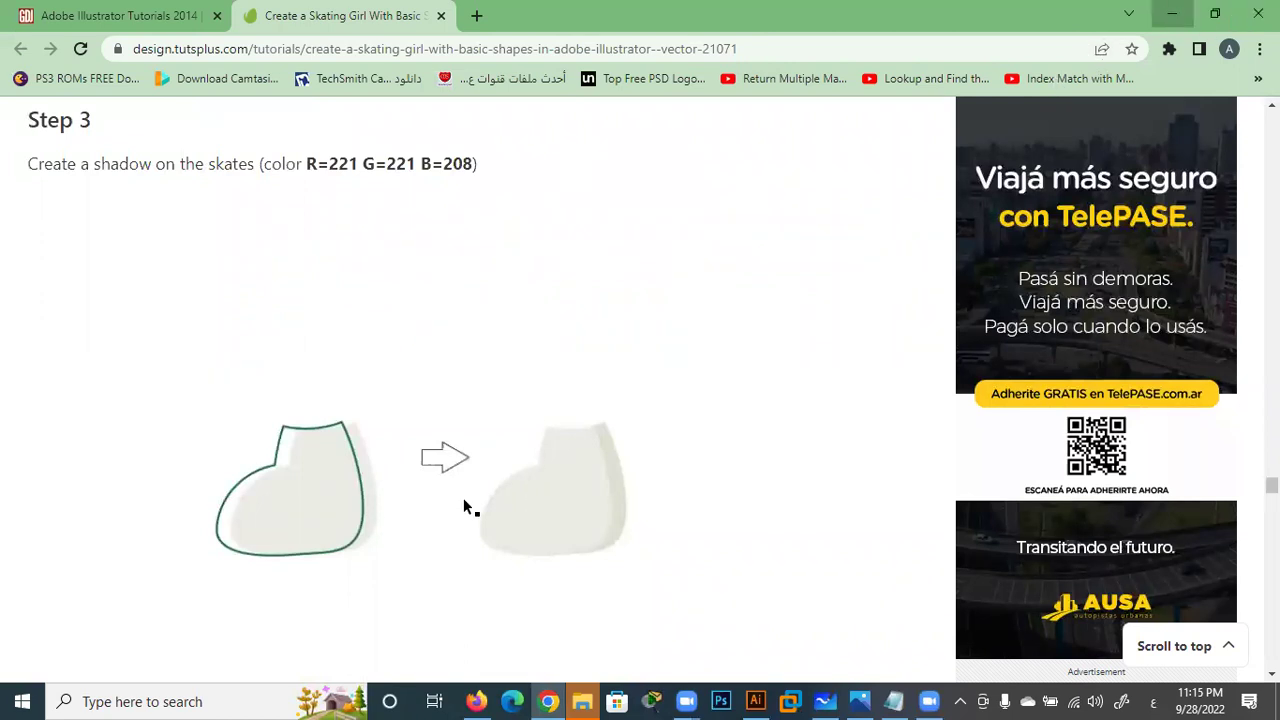
{"action": "key", "text": "alt+Tab"}
{"action": "left_click", "coordinate": [497, 481]}
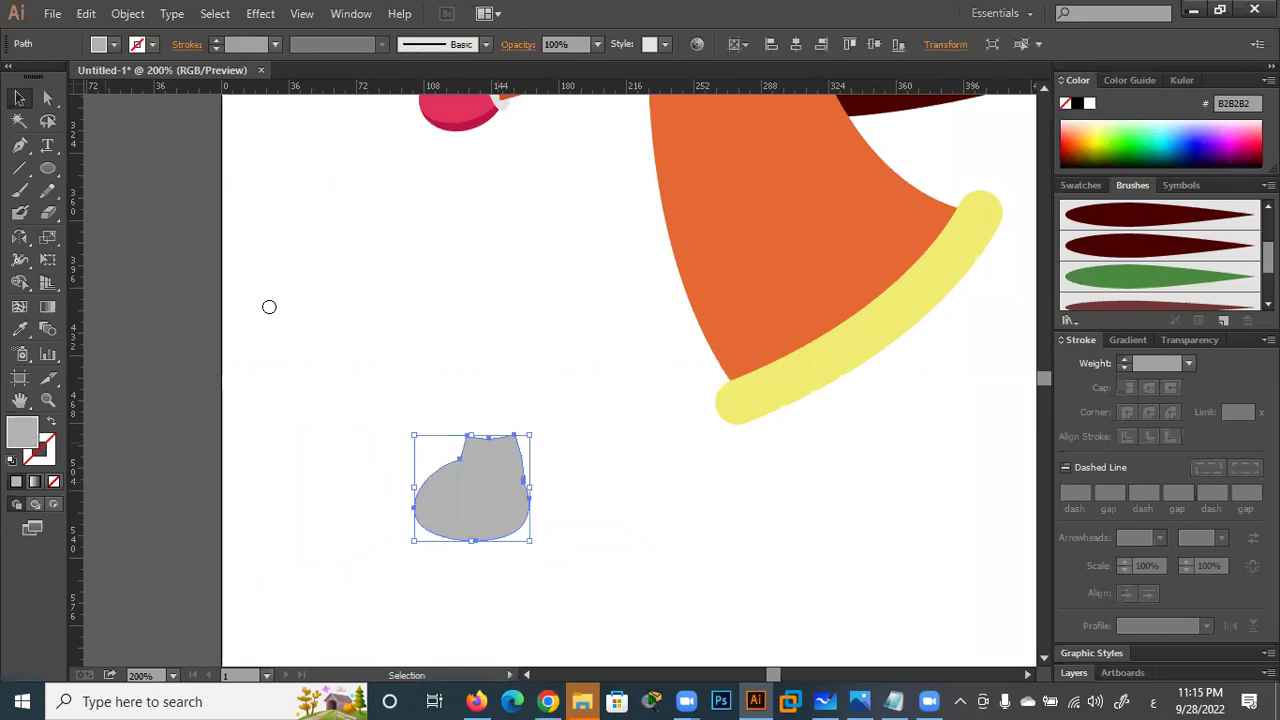
Give the boot a light grey D8D8D8 fill
{"action": "left_click", "coordinate": [239, 257]}
{"action": "left_click", "coordinate": [241, 250]}
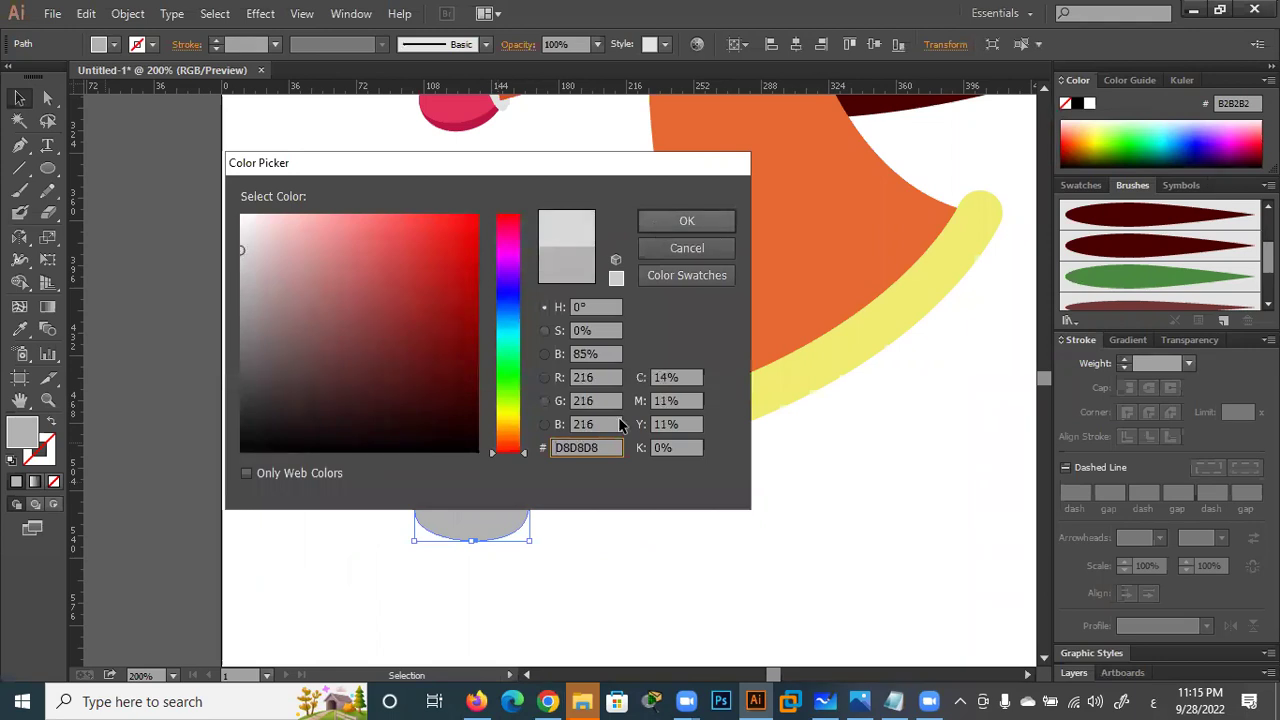
{"action": "key", "text": "Return"}
{"action": "left_click", "coordinate": [552, 506]}
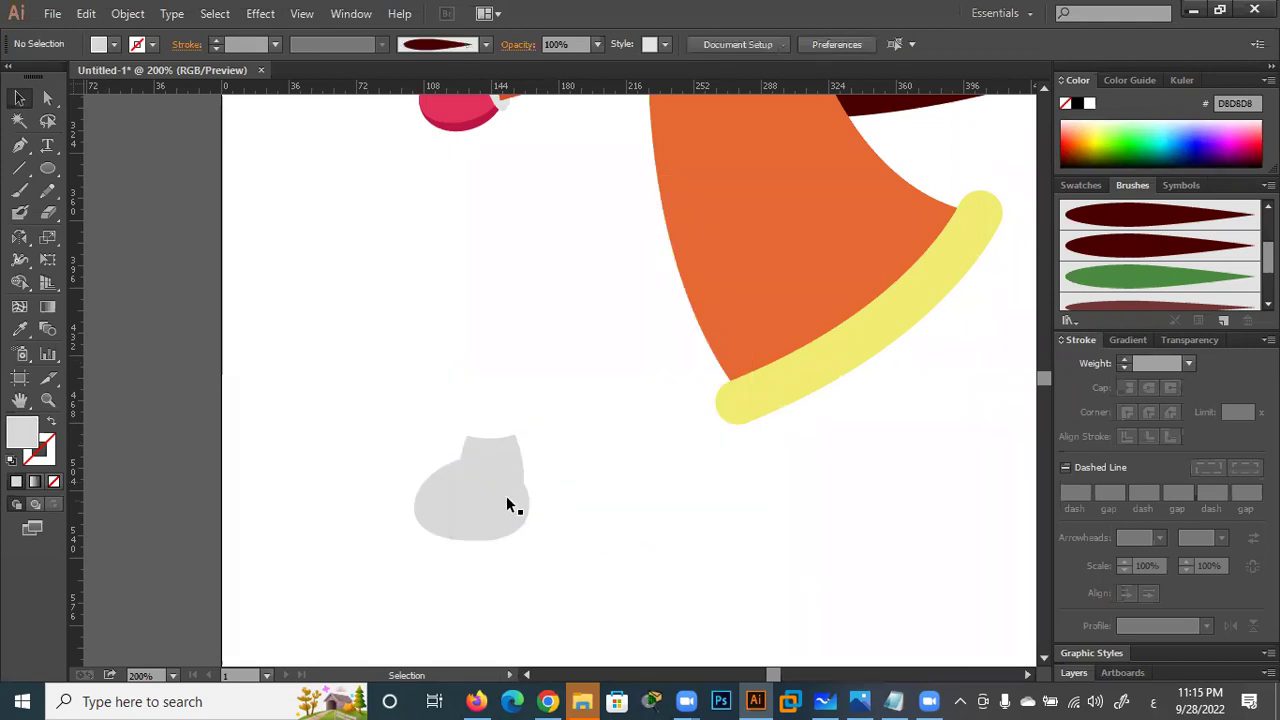
Remove an extra anchor on the boot's right side and pull the ankle anchor inward
{"action": "scroll", "coordinate": [506, 496], "scroll_direction": "up", "scroll_amount": 2}
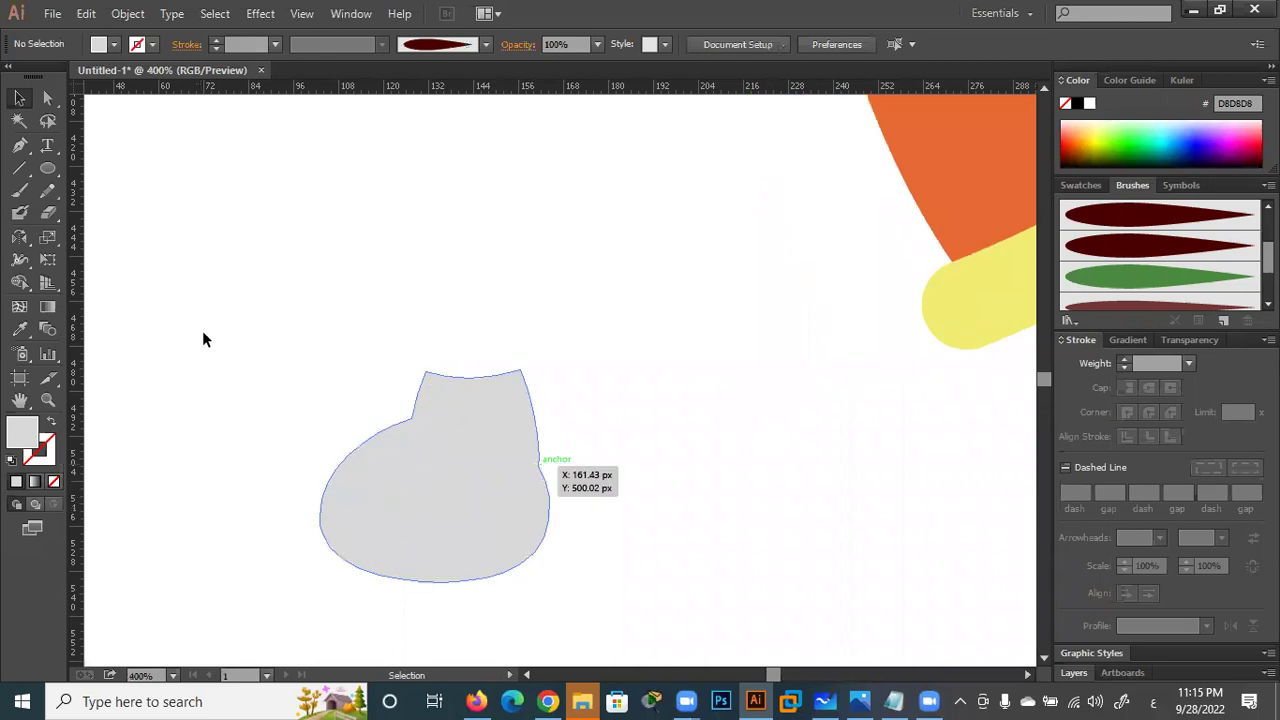
{"action": "left_click", "coordinate": [540, 462]}
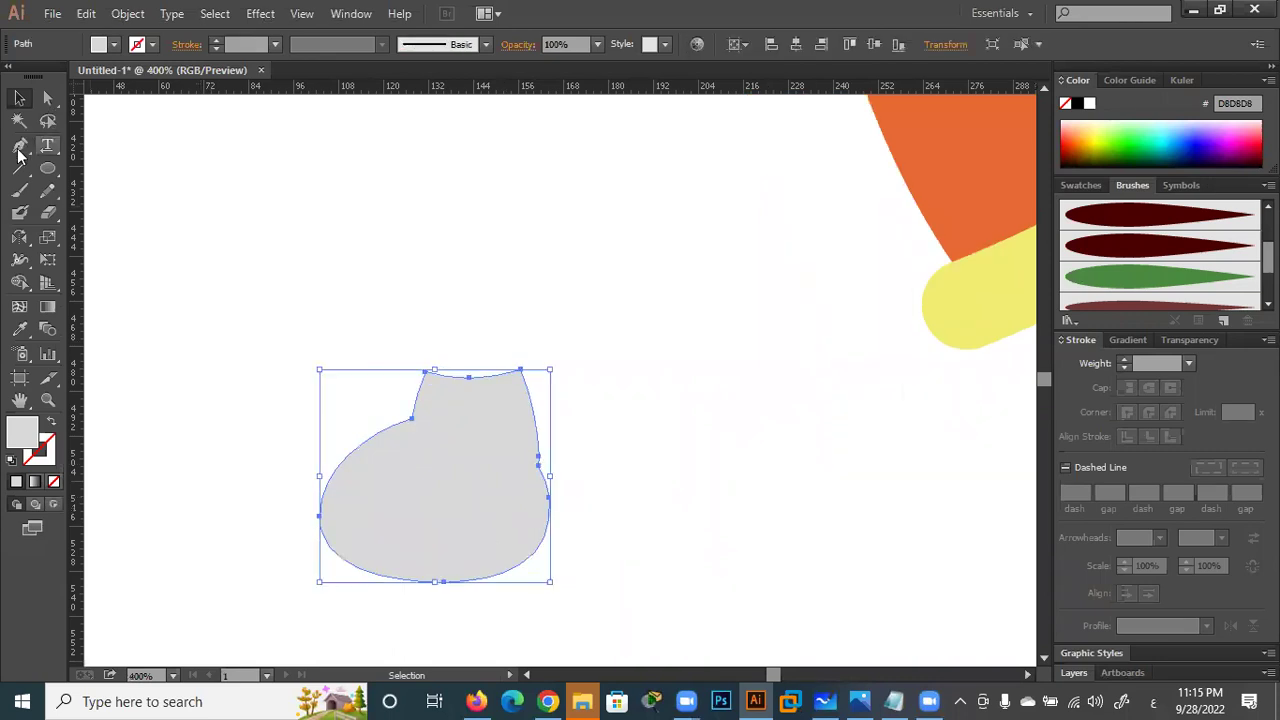
{"action": "left_click", "coordinate": [20, 148]}
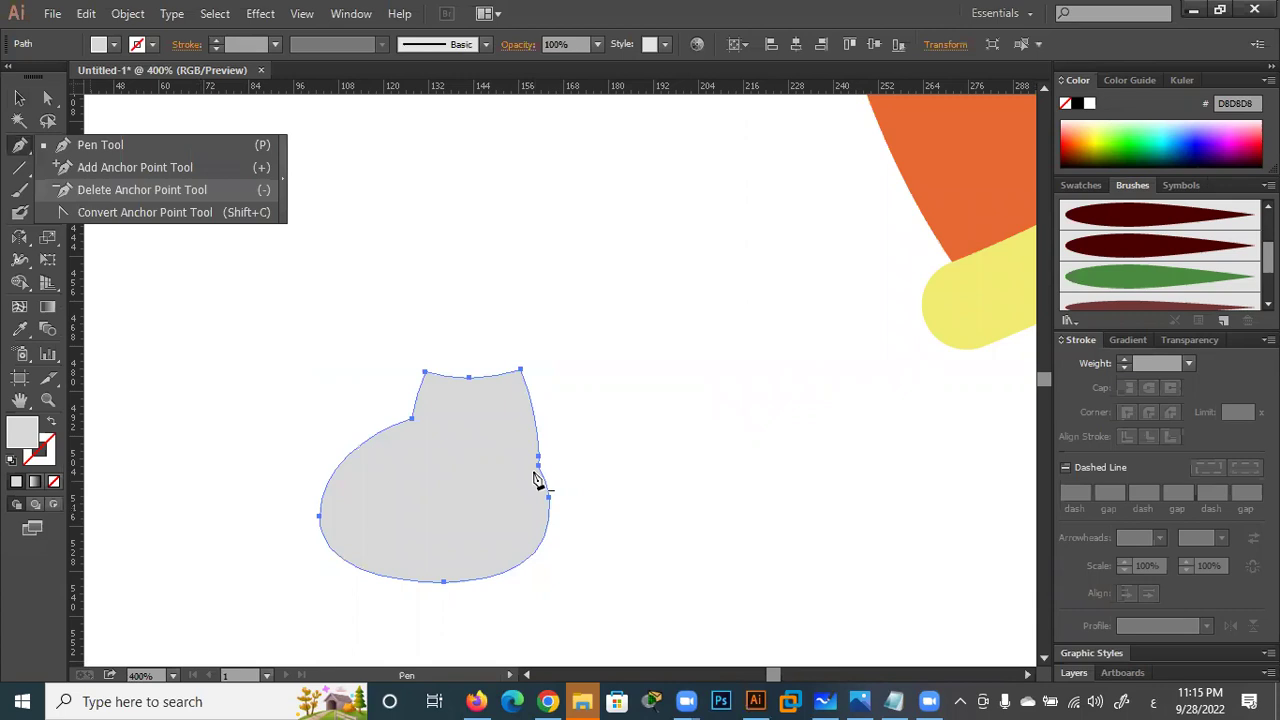
{"action": "key", "text": "minus"}
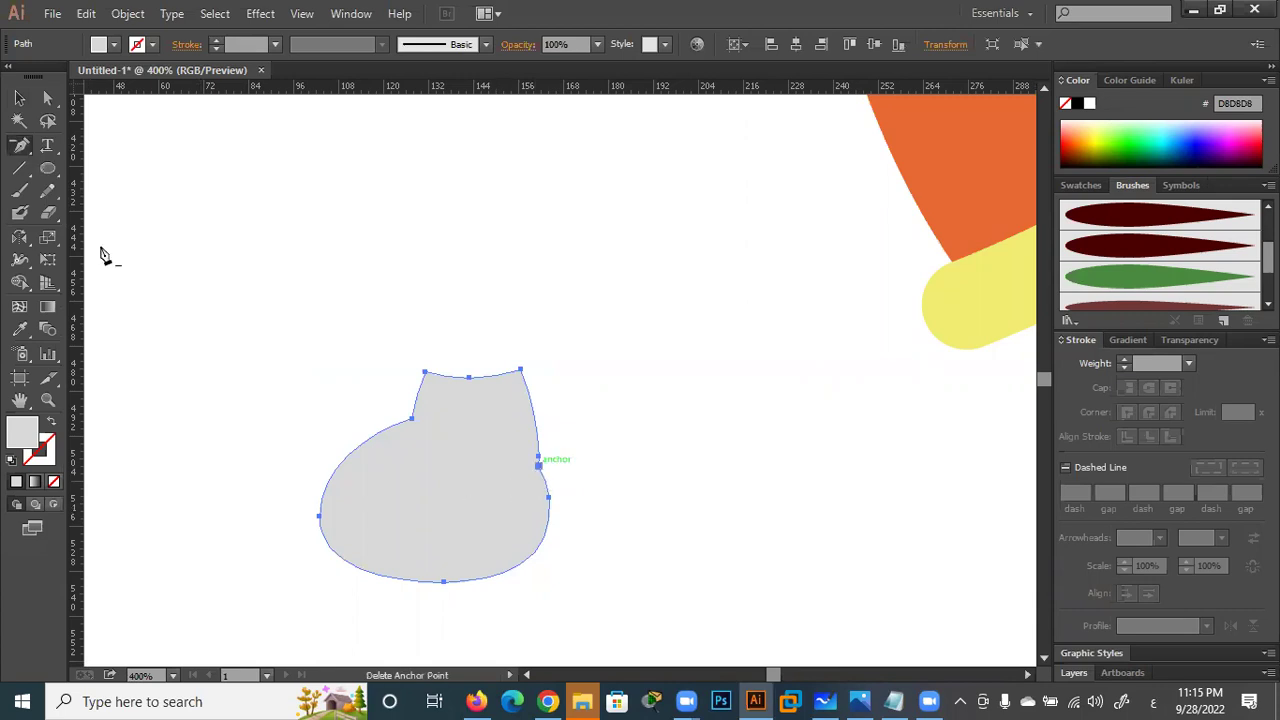
{"action": "left_click", "coordinate": [538, 464]}
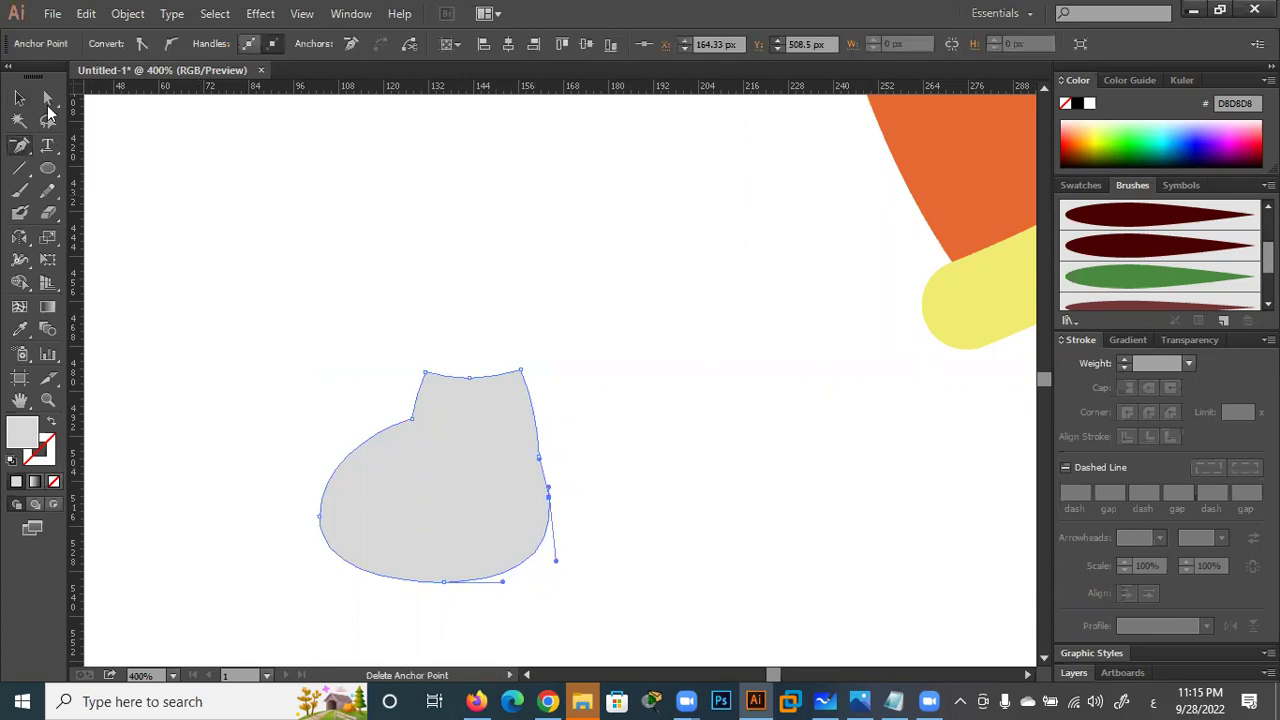
{"action": "key", "text": "a"}
{"action": "left_click", "coordinate": [539, 431]}
{"action": "left_click", "coordinate": [540, 458]}
{"action": "left_click_drag", "start_coordinate": [547, 462], "coordinate": [551, 463]}
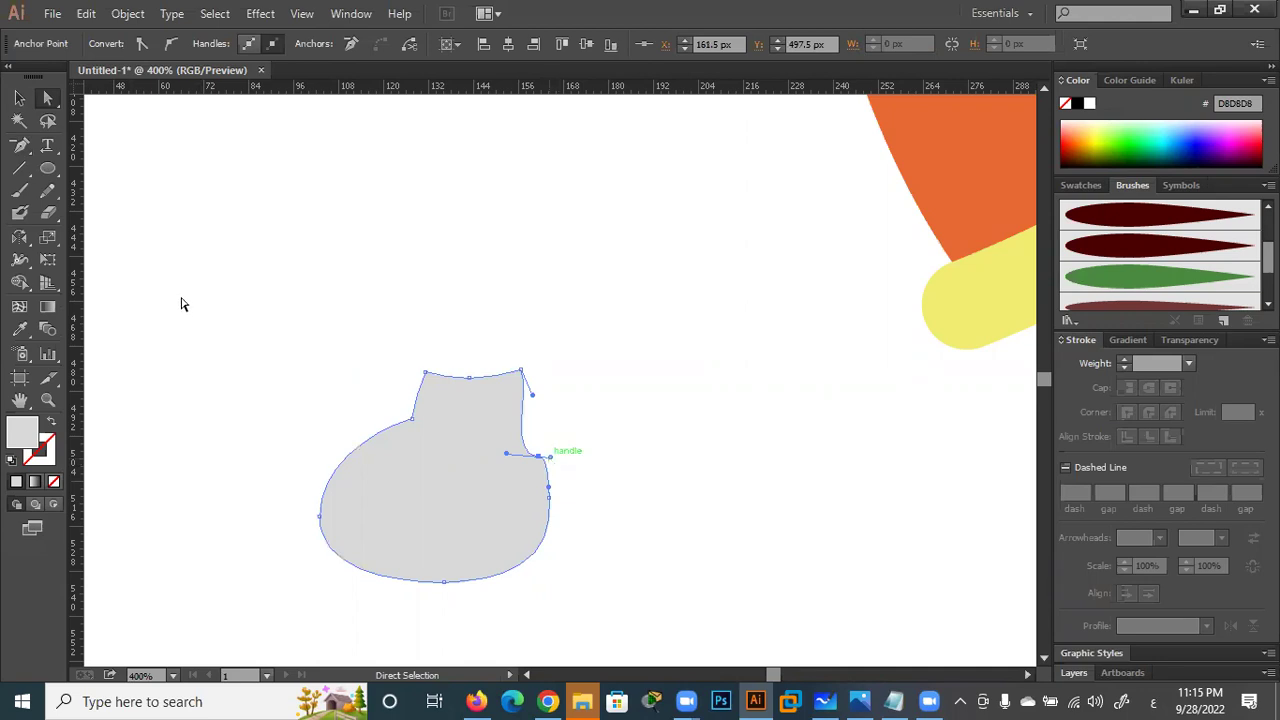
Undo the notch tweak, check the boot's anchor points, and reselect the whole boot
{"action": "left_click", "coordinate": [22, 147]}
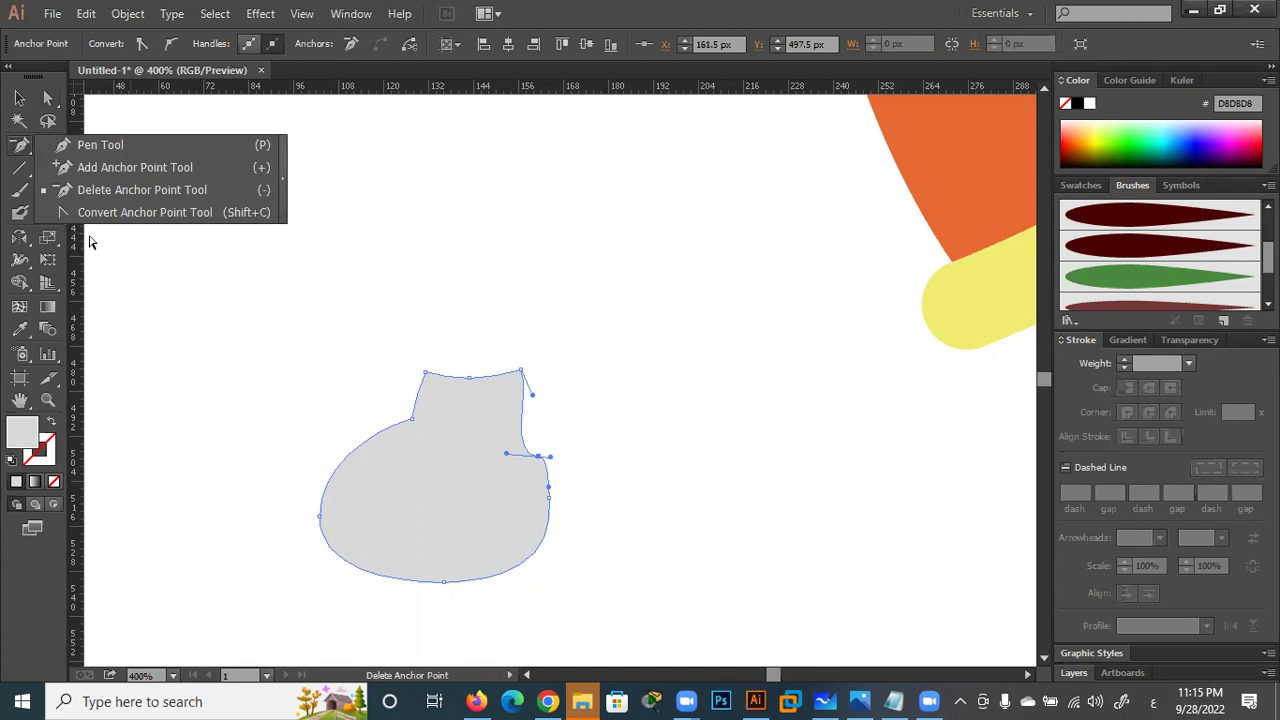
{"action": "key", "text": "shift+c"}
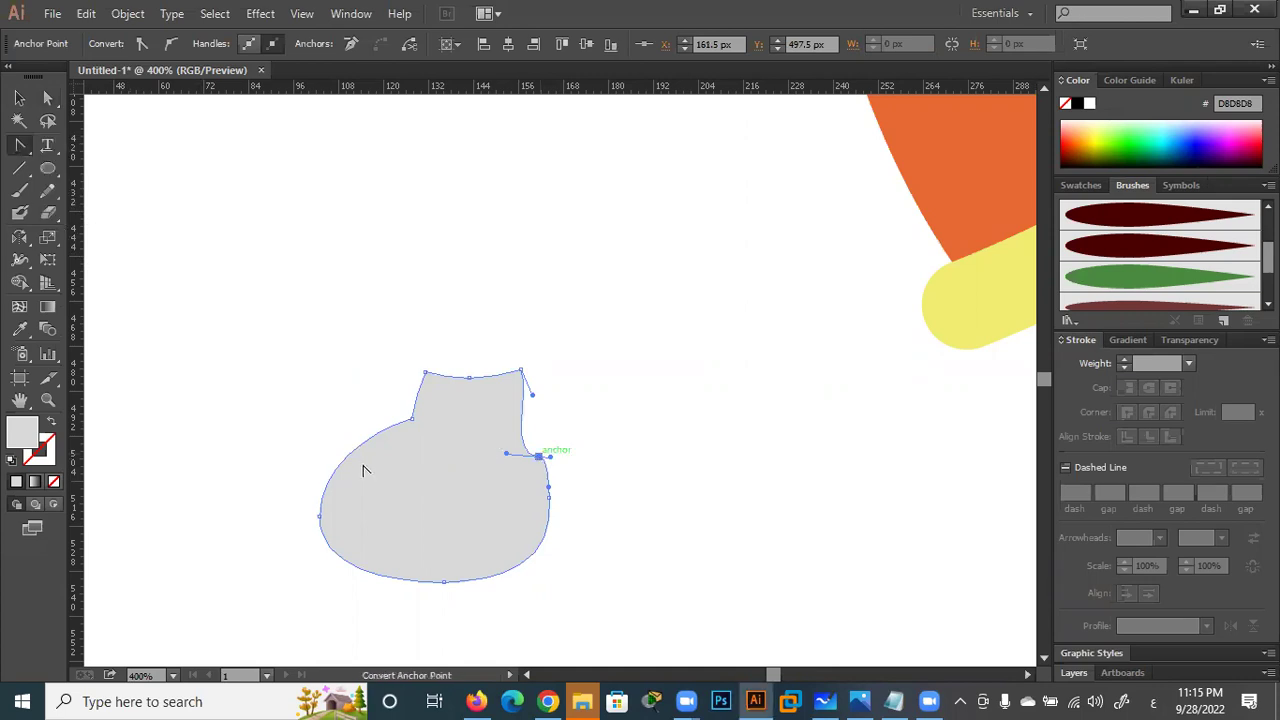
{"action": "key", "text": "ctrl+z"}
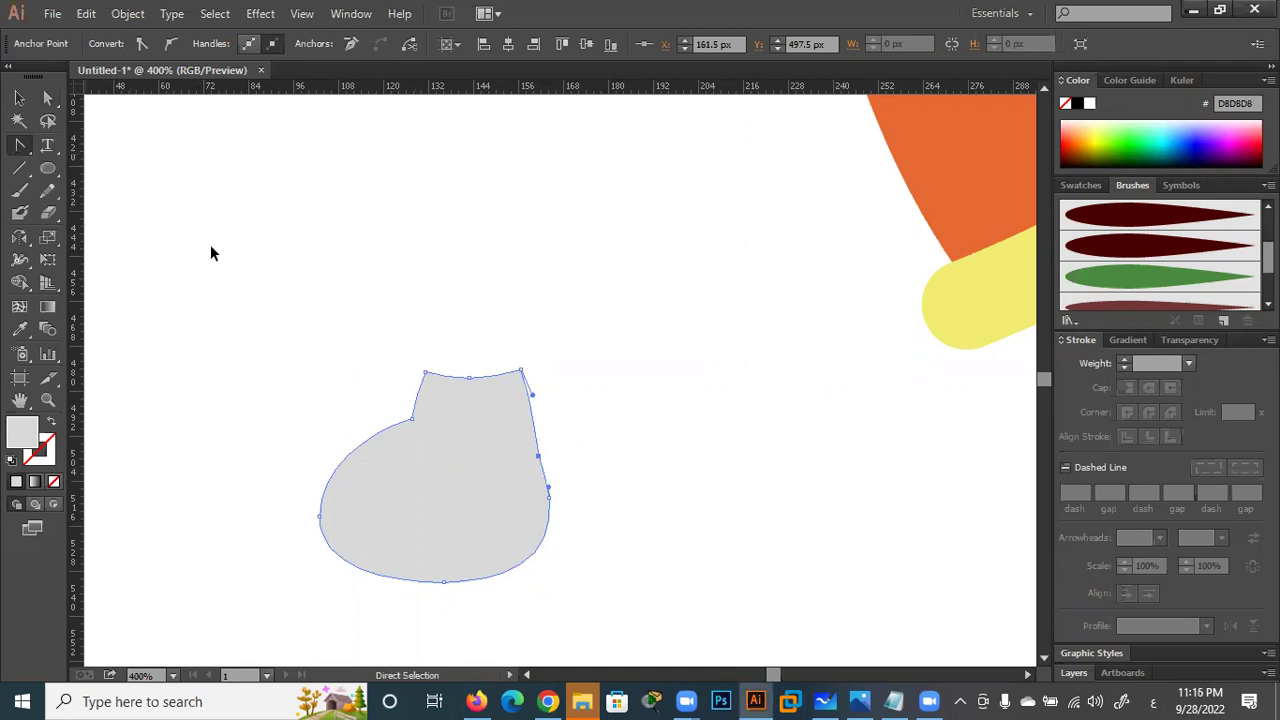
{"action": "key", "text": "v"}
{"action": "key", "text": "ctrl+shift+a"}
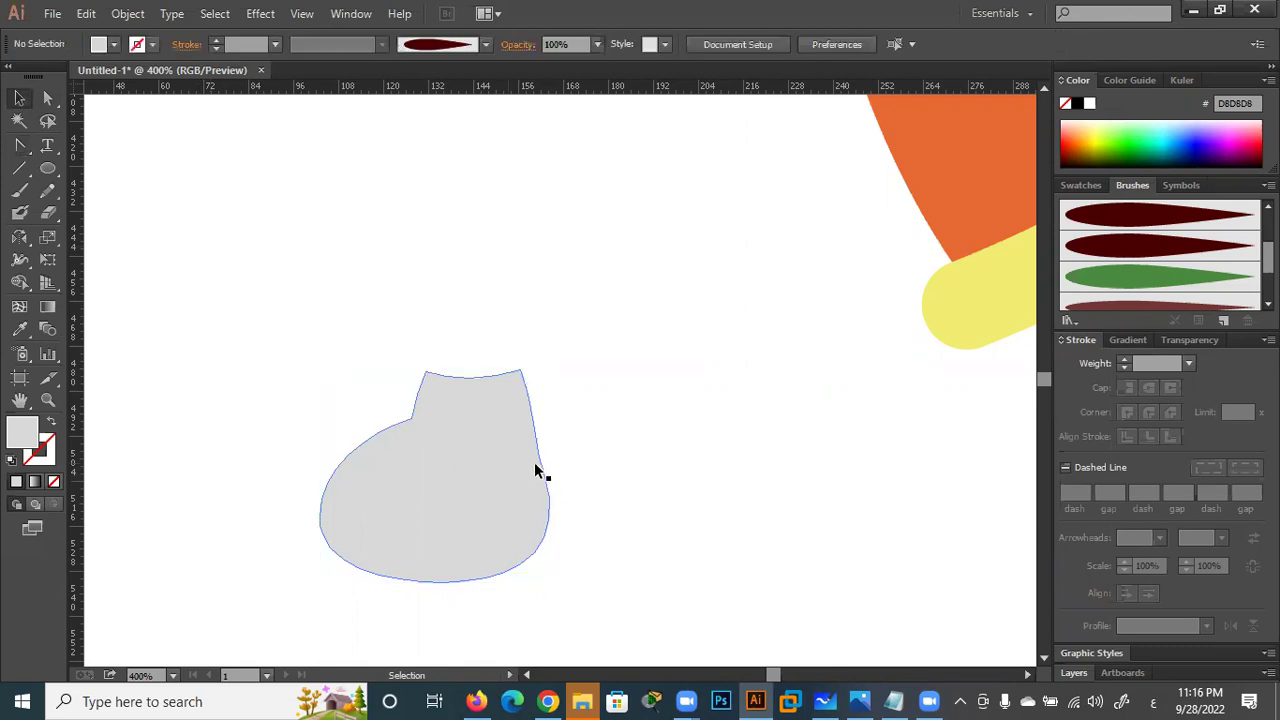
{"action": "left_click", "coordinate": [48, 99]}
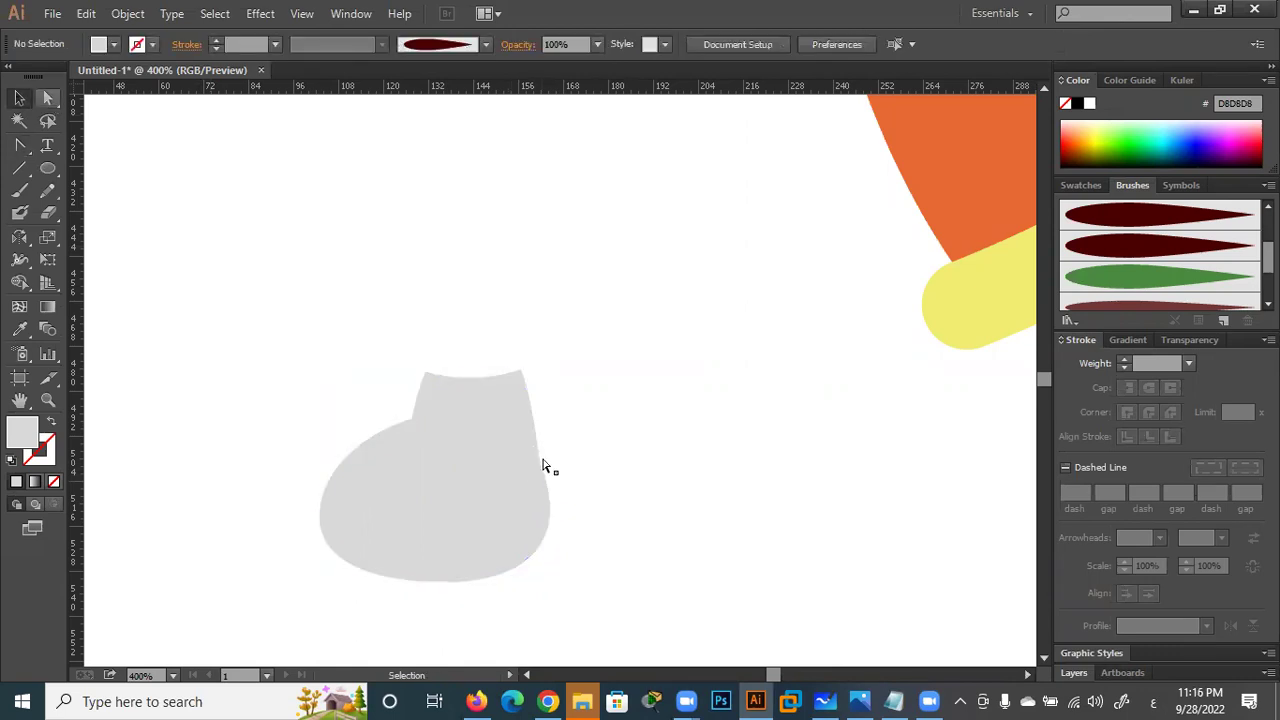
{"action": "left_click", "coordinate": [560, 509]}
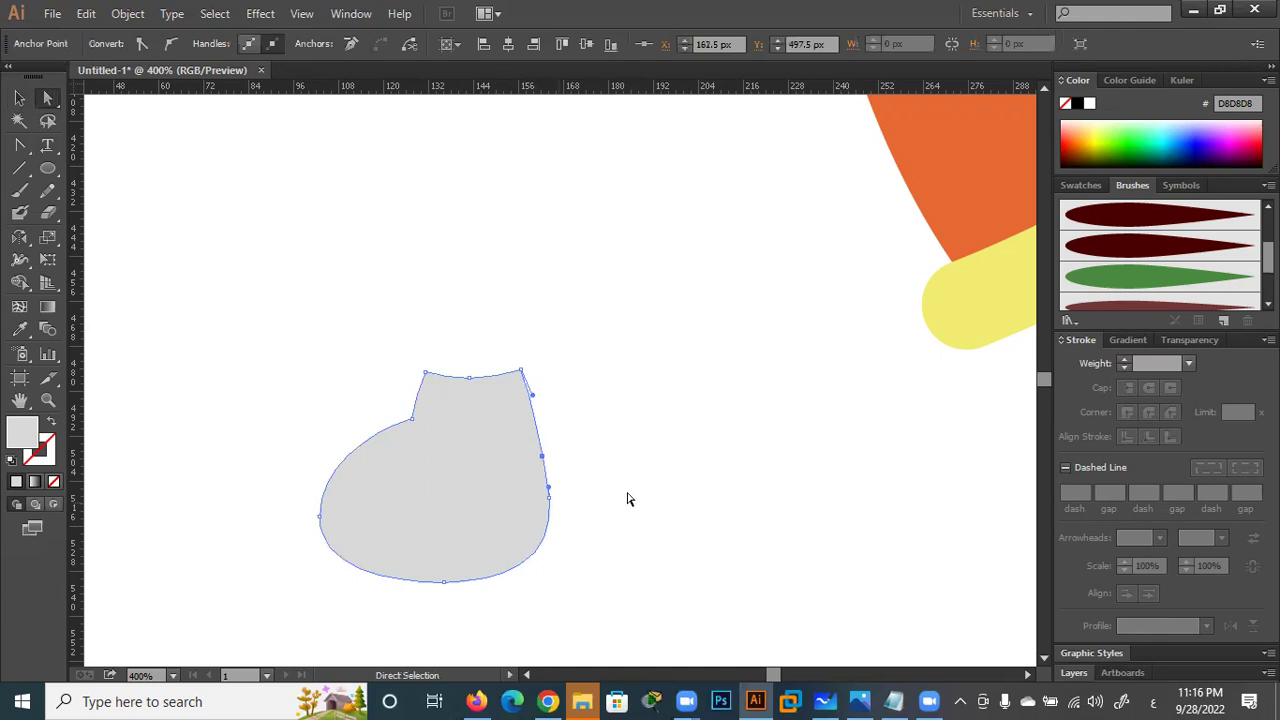
{"action": "left_click", "coordinate": [495, 591]}
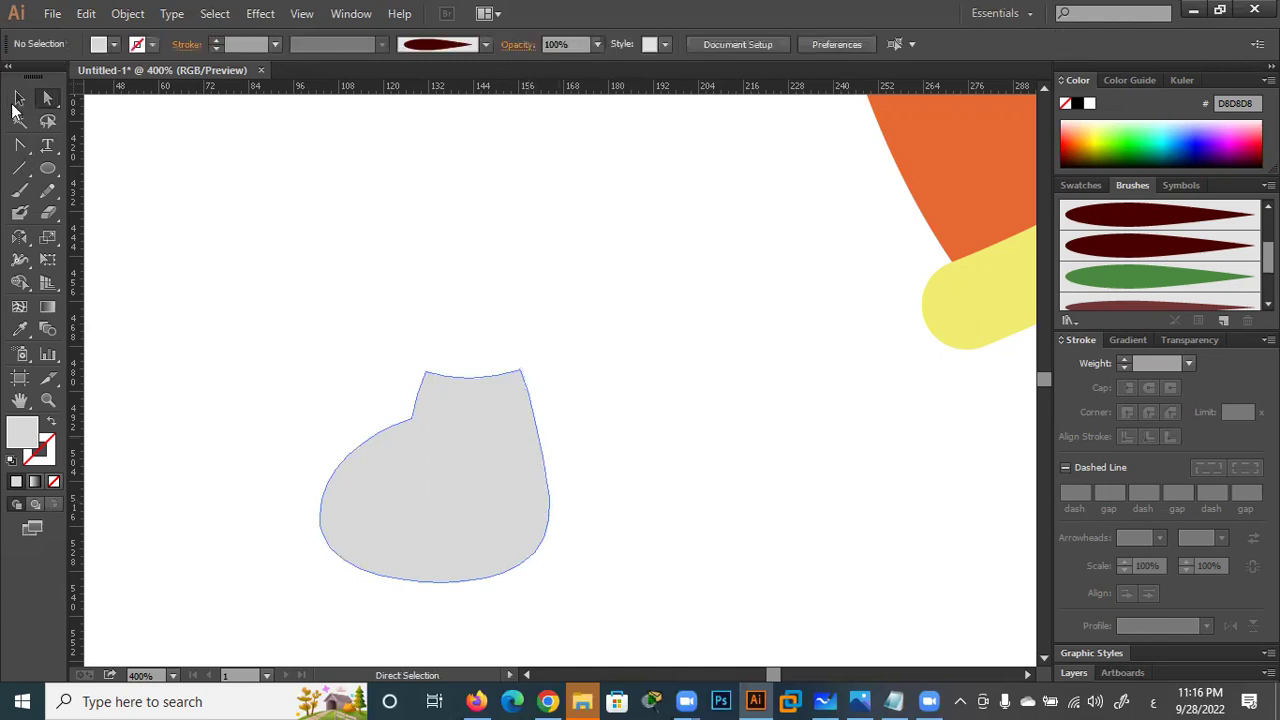
{"action": "key", "text": "v"}
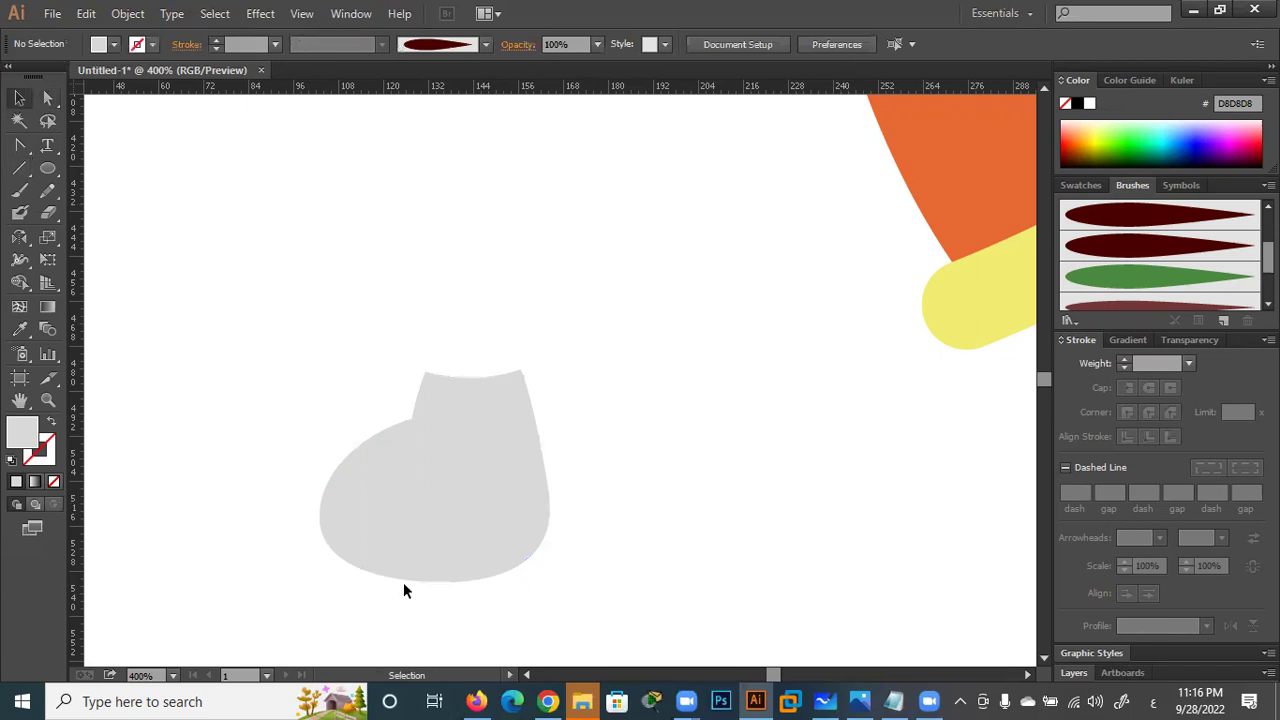
{"action": "left_click", "coordinate": [403, 580]}
Duplicate the boot and recolour the back copy to A8A8A8 grey
{"action": "left_click_drag", "start_coordinate": [393, 580], "coordinate": [399, 587]}
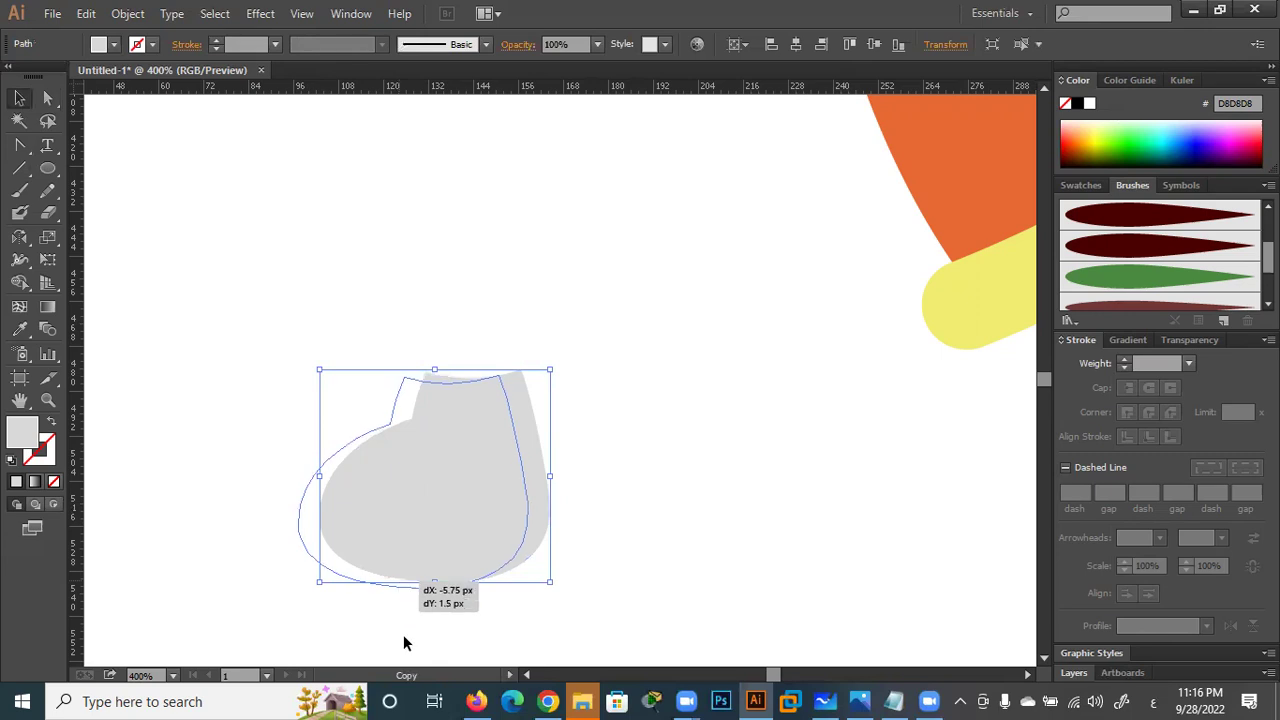
{"action": "left_click_drag", "start_coordinate": [400, 581], "coordinate": [404, 636]}
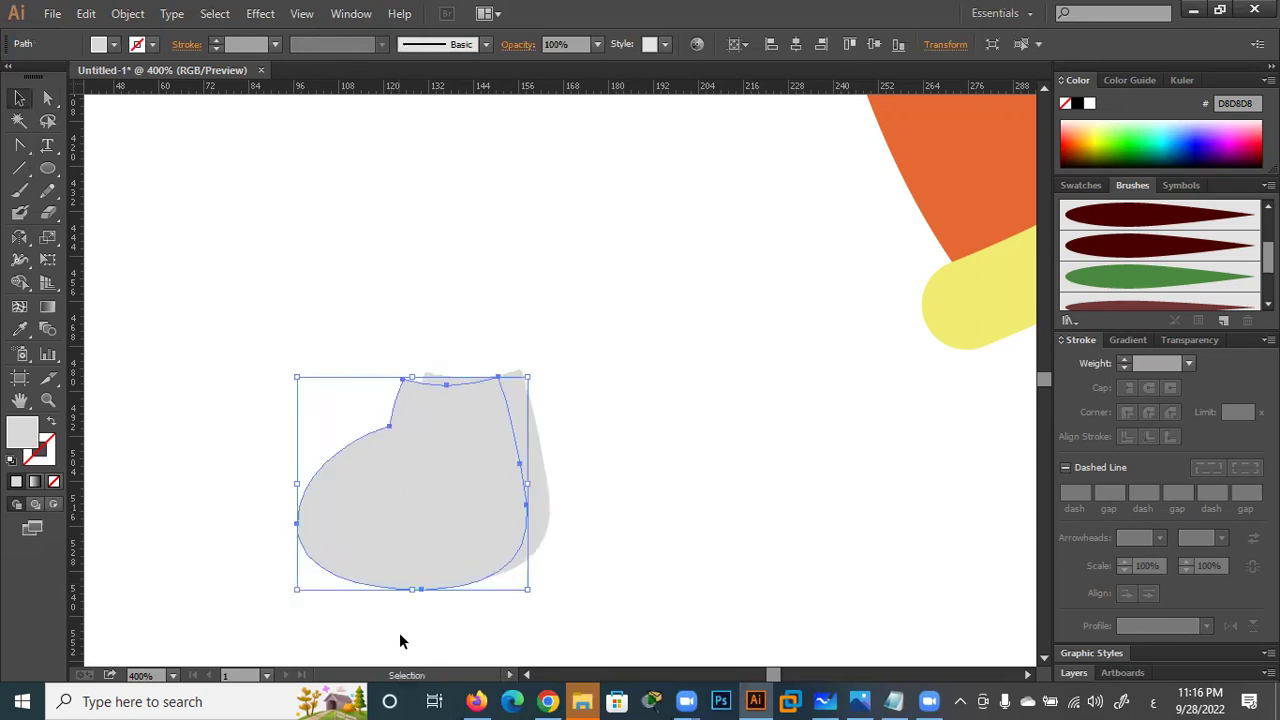
{"action": "left_click", "coordinate": [399, 640]}
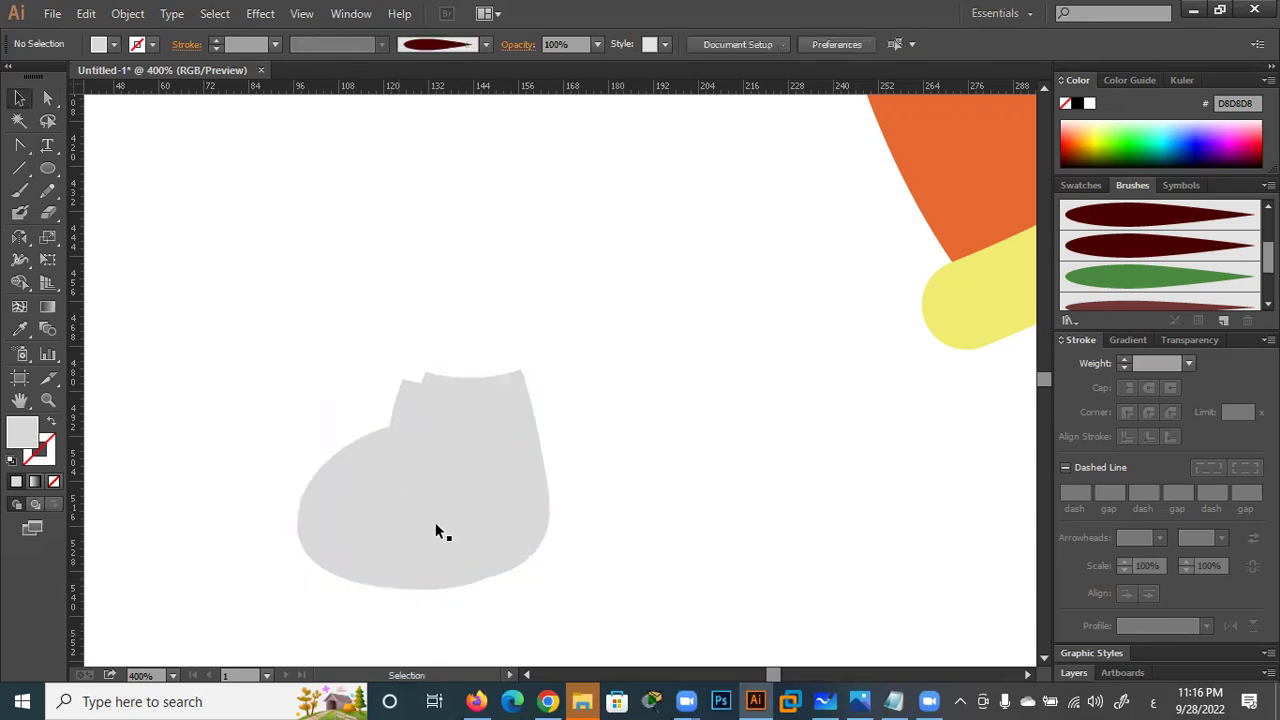
{"action": "left_click", "coordinate": [543, 484]}
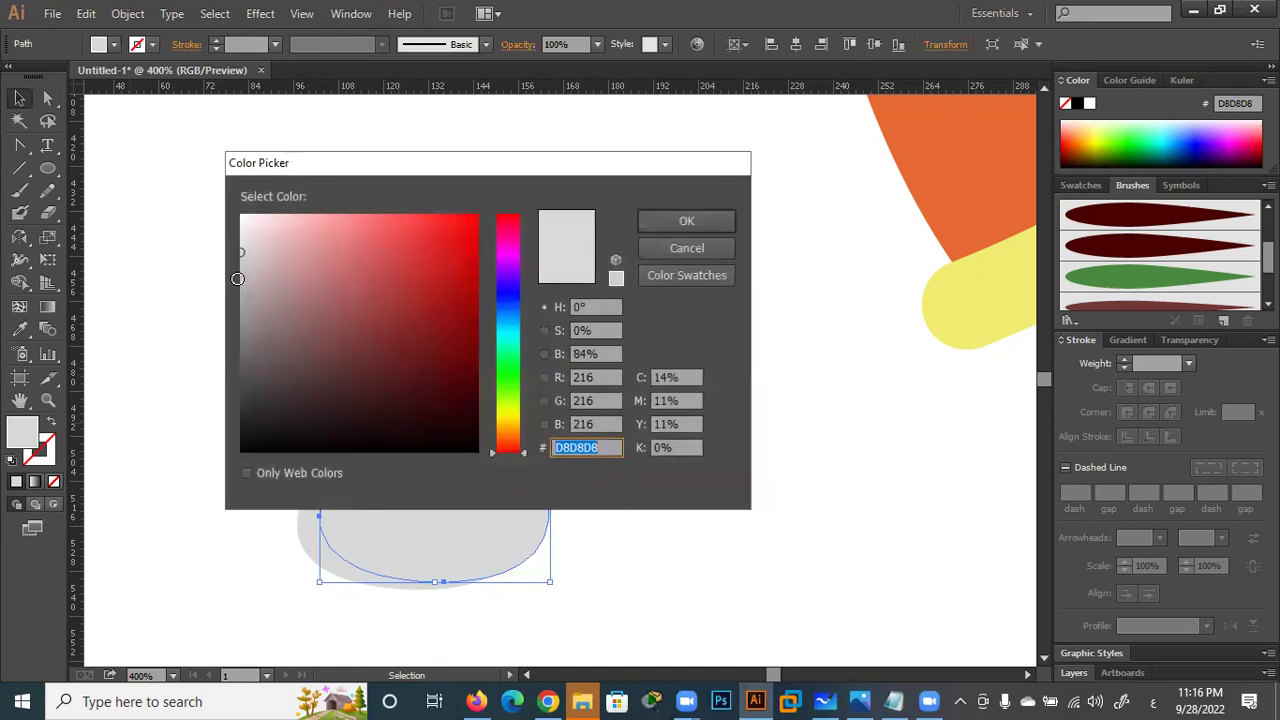
{"action": "left_click_drag", "start_coordinate": [237, 279], "coordinate": [241, 295]}
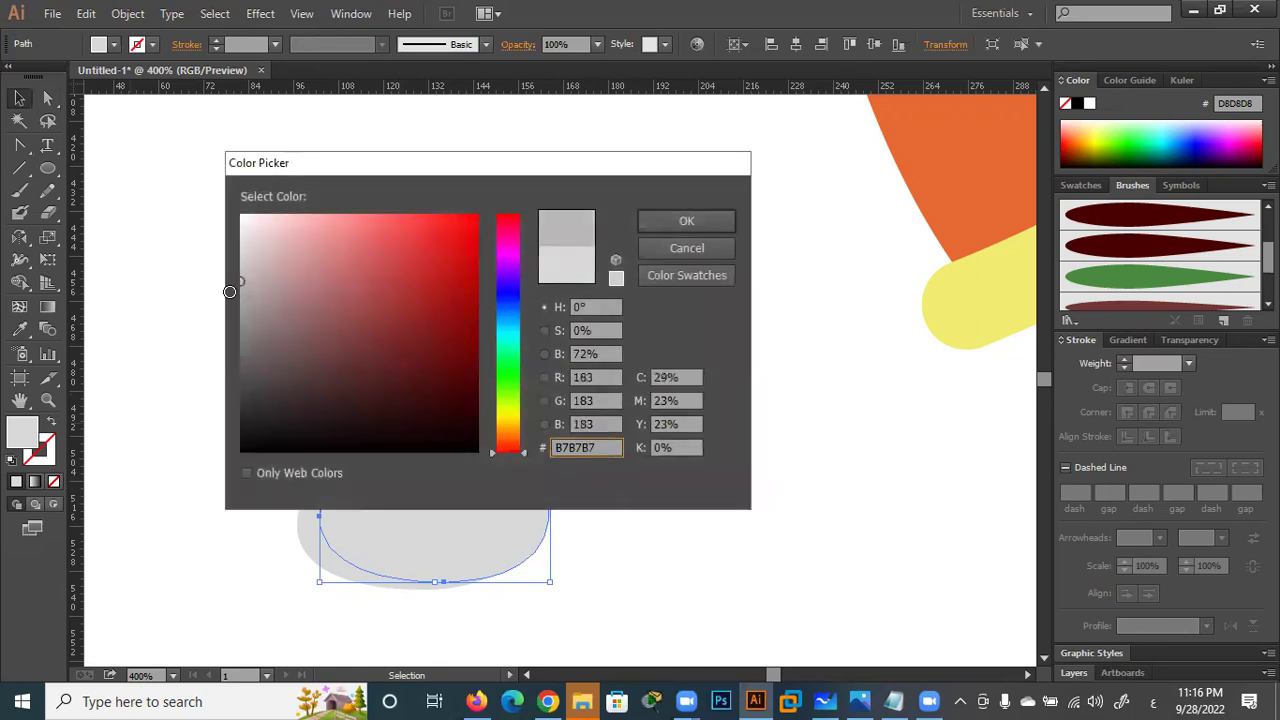
{"action": "left_click", "coordinate": [650, 232]}
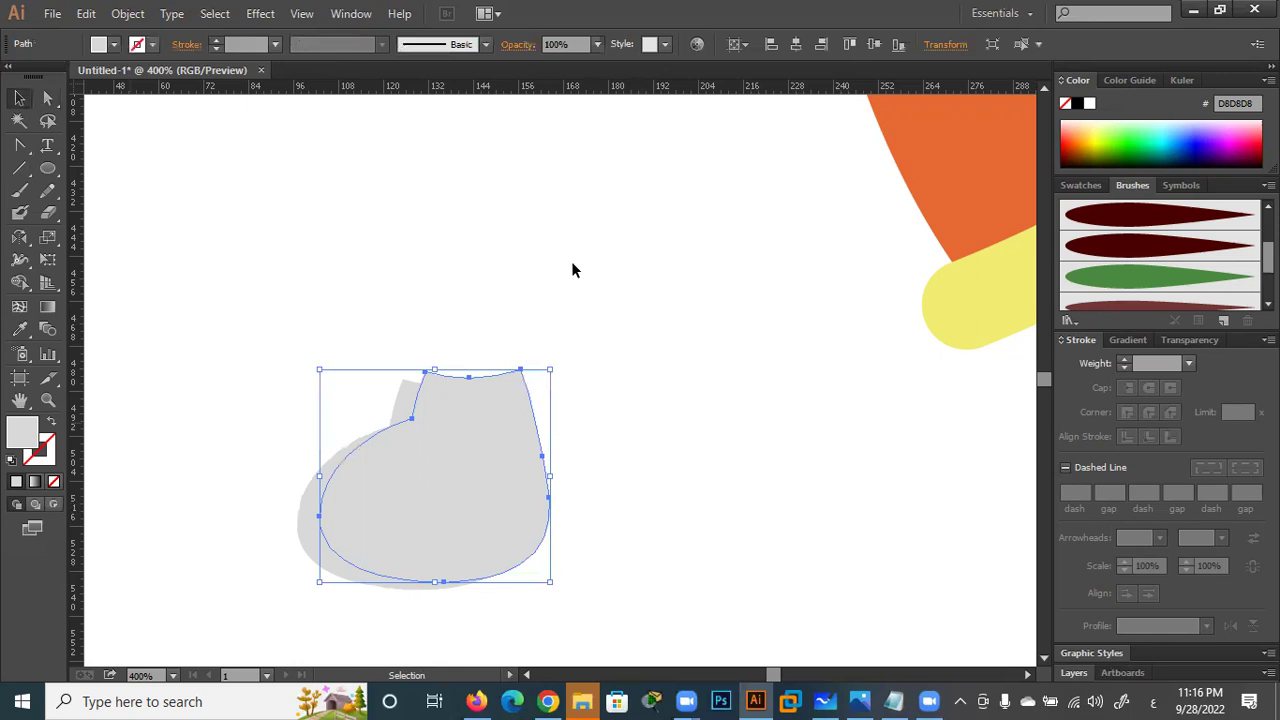
{"action": "left_click", "coordinate": [378, 245]}
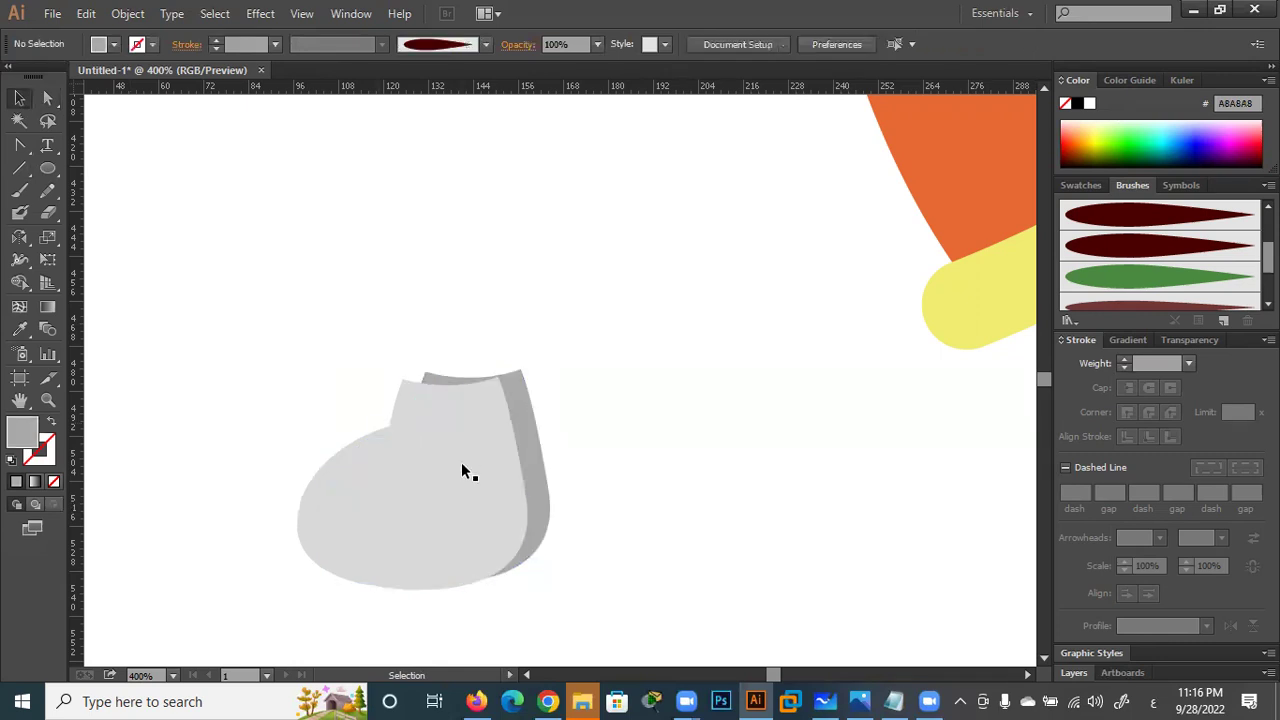
Nudge the front light grey boot right so a dark strip shows along its edge
{"action": "left_click", "coordinate": [462, 465]}
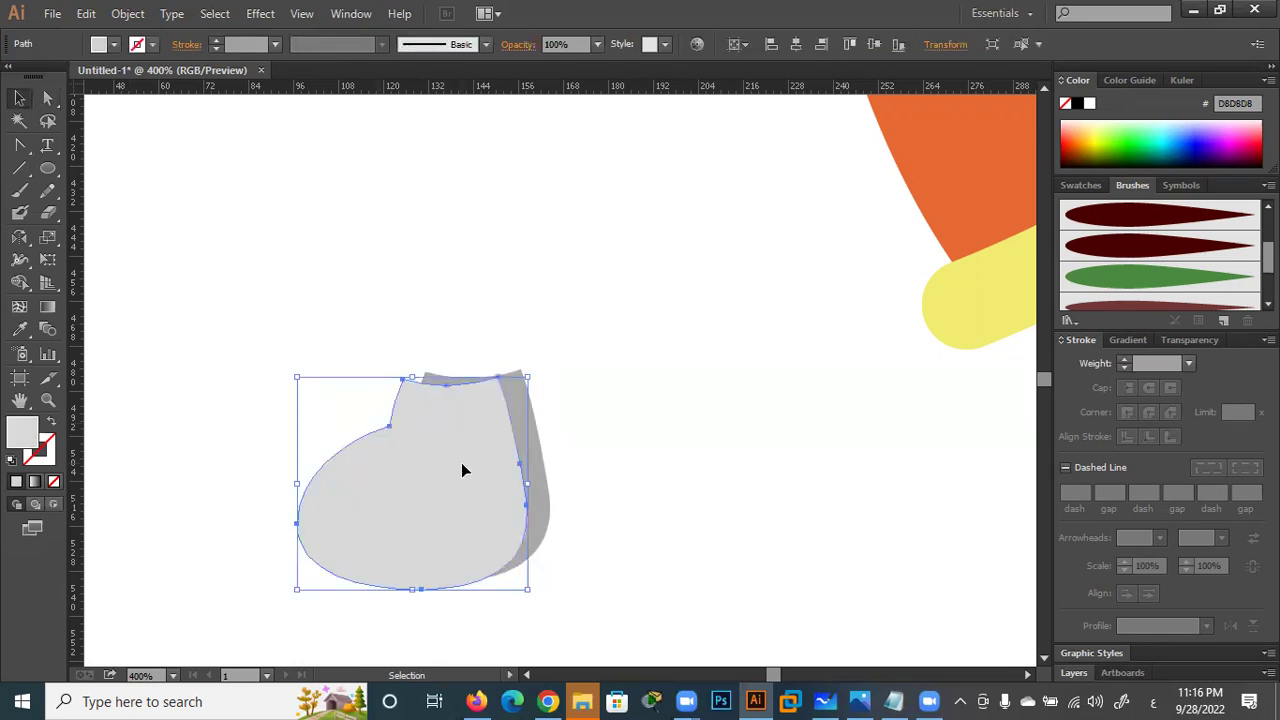
{"action": "key", "text": "Right"}
{"action": "key", "text": "Right"}
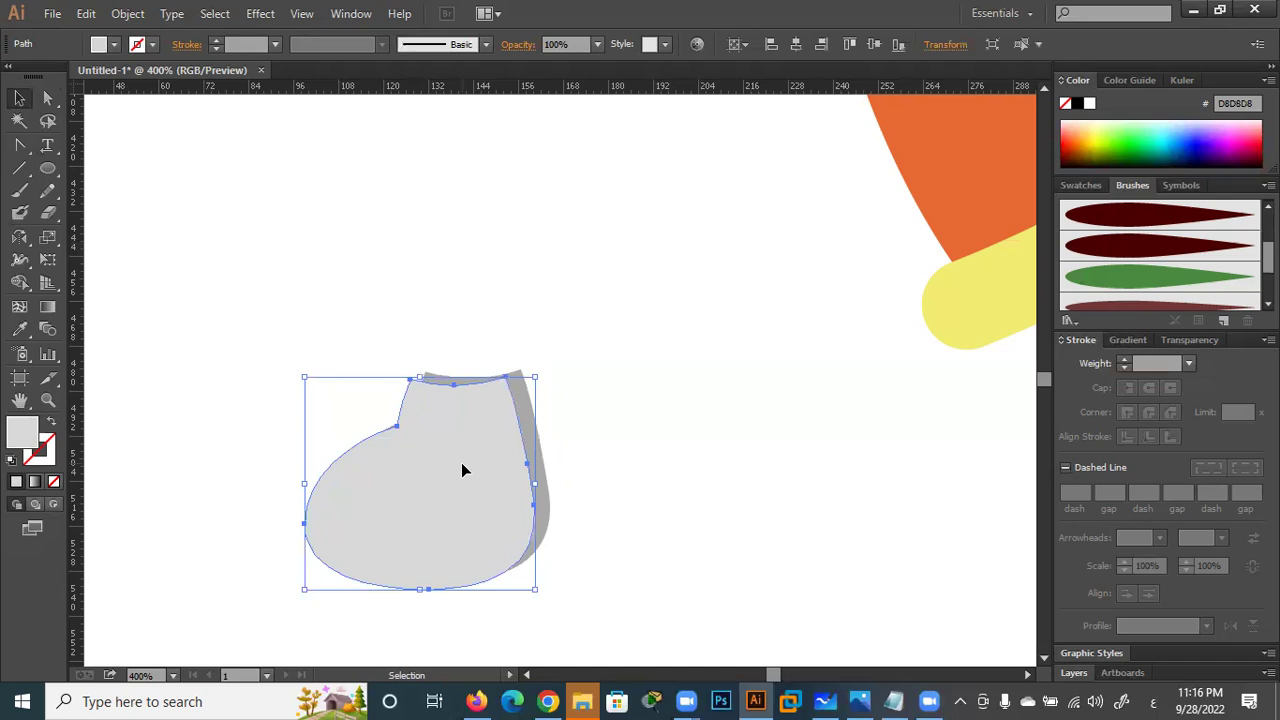
{"action": "key", "text": "Right"}
{"action": "key", "text": "Left"}
{"action": "key", "text": "Right"}
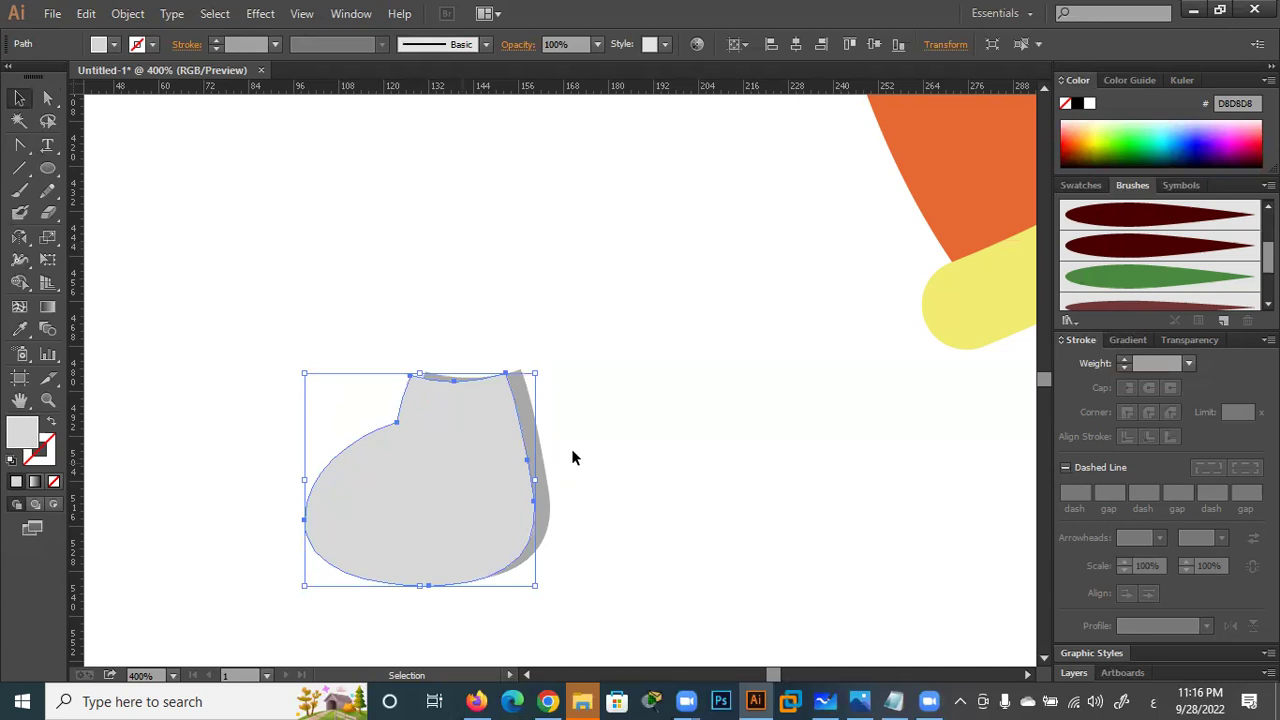
{"action": "left_click", "coordinate": [572, 458]}
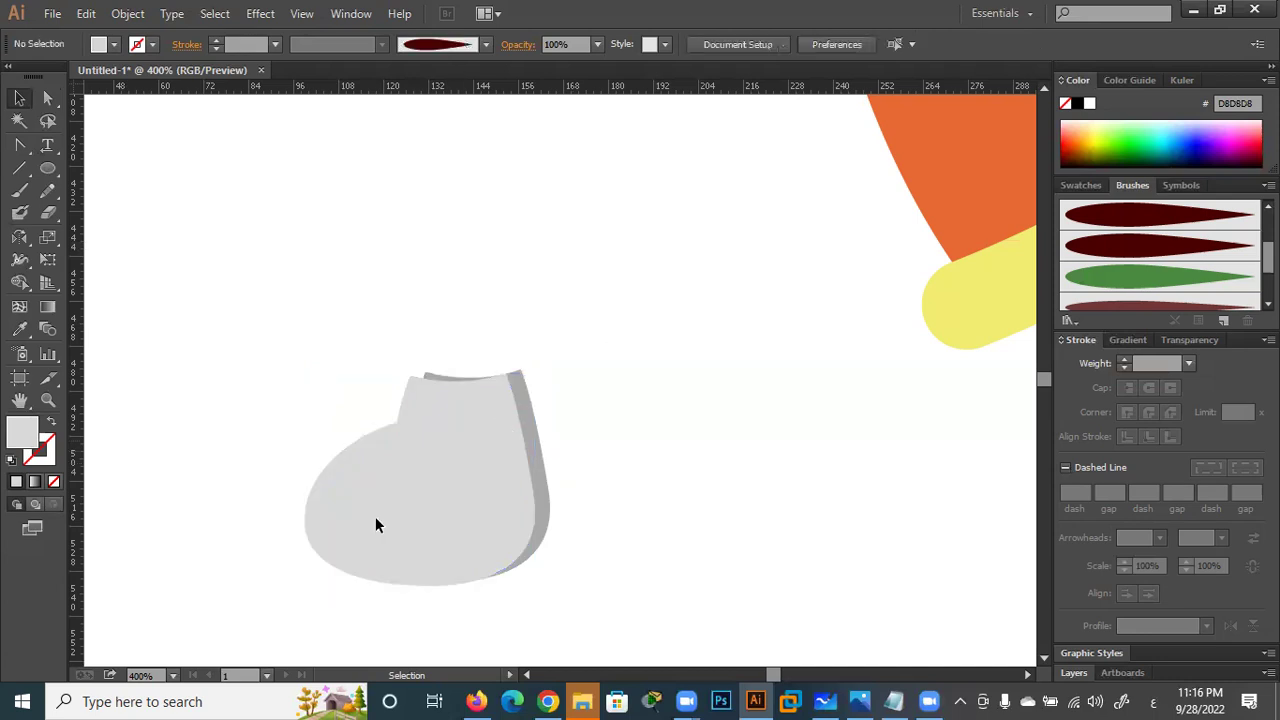
Trim the thin sliver along the boot's top with Shape Builder
{"action": "left_click_drag", "start_coordinate": [255, 596], "coordinate": [608, 329]}
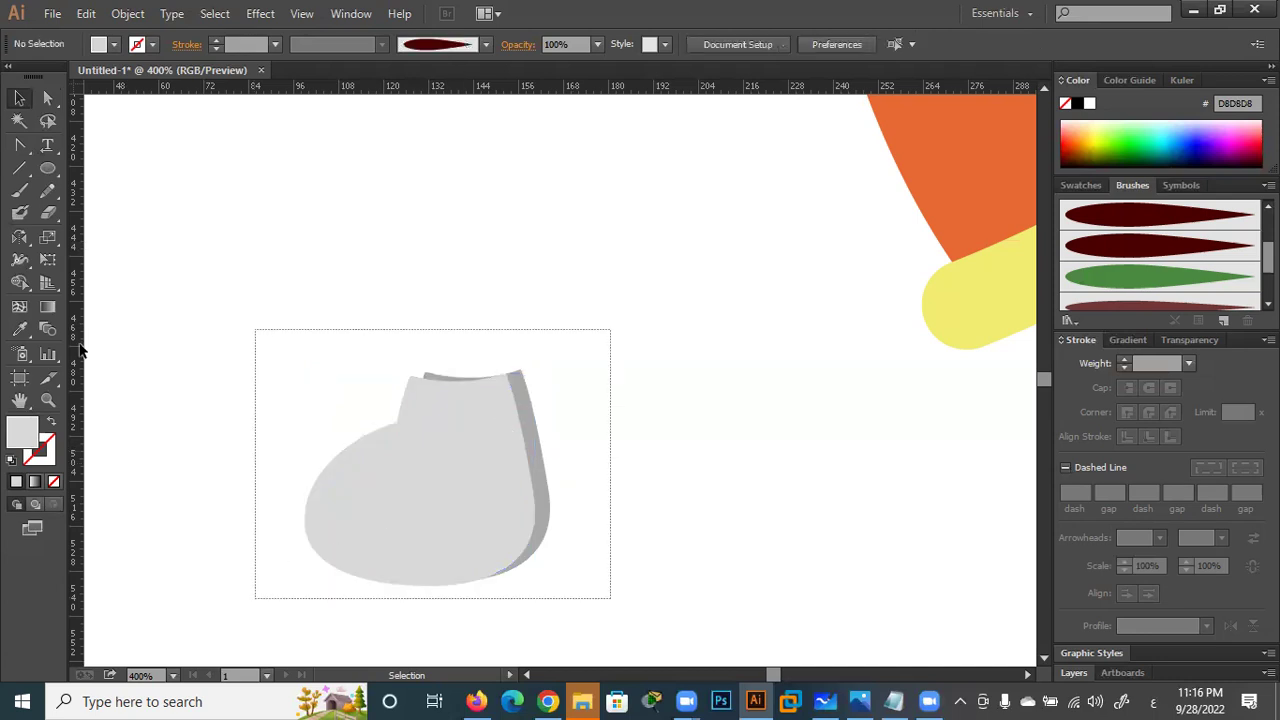
{"action": "left_click", "coordinate": [22, 285]}
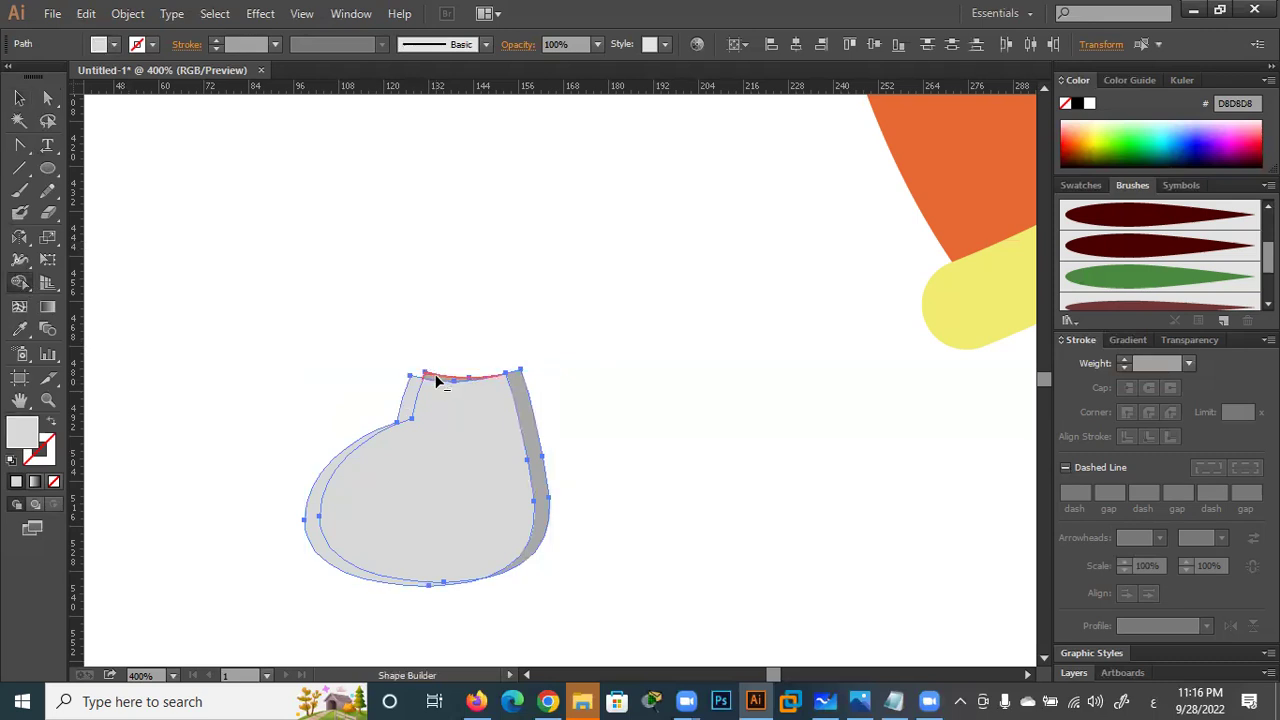
{"action": "left_click", "coordinate": [459, 381], "text": "alt"}
{"action": "left_click", "coordinate": [462, 381], "text": "alt"}
{"action": "scroll", "coordinate": [457, 408], "scroll_direction": "up", "scroll_amount": 2}
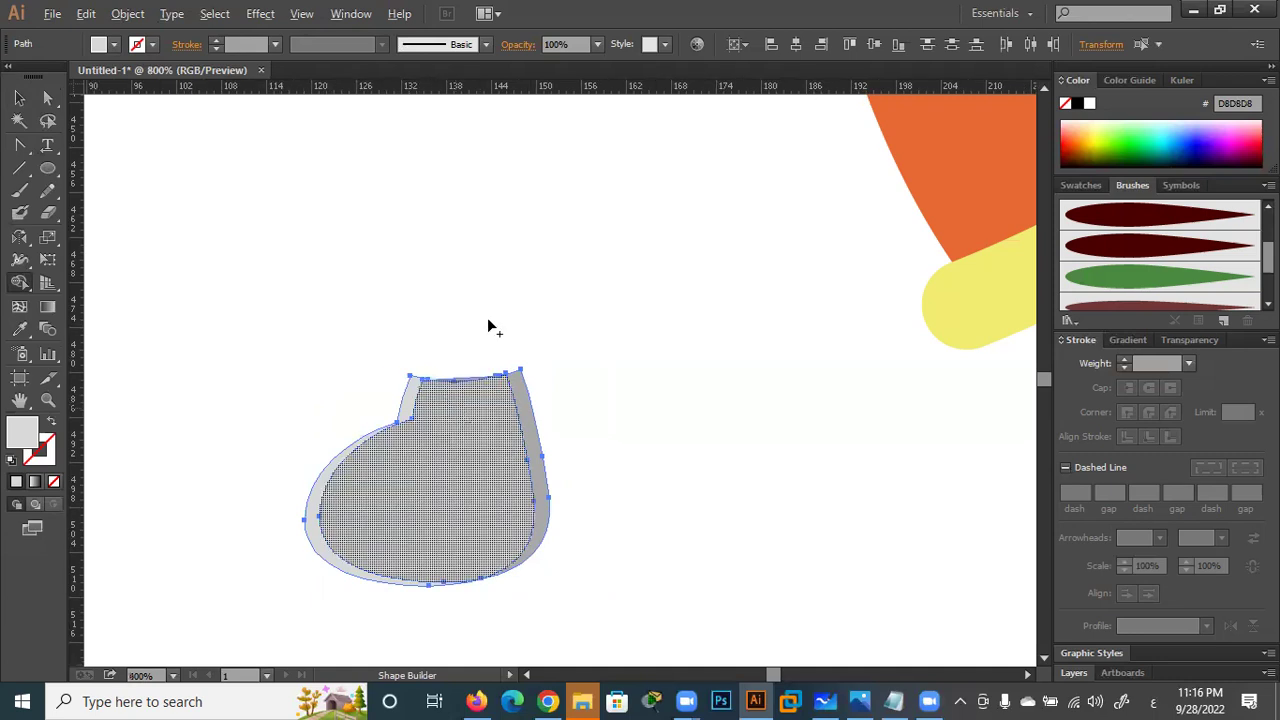
{"action": "scroll", "coordinate": [488, 320], "scroll_direction": "up", "scroll_amount": 1}
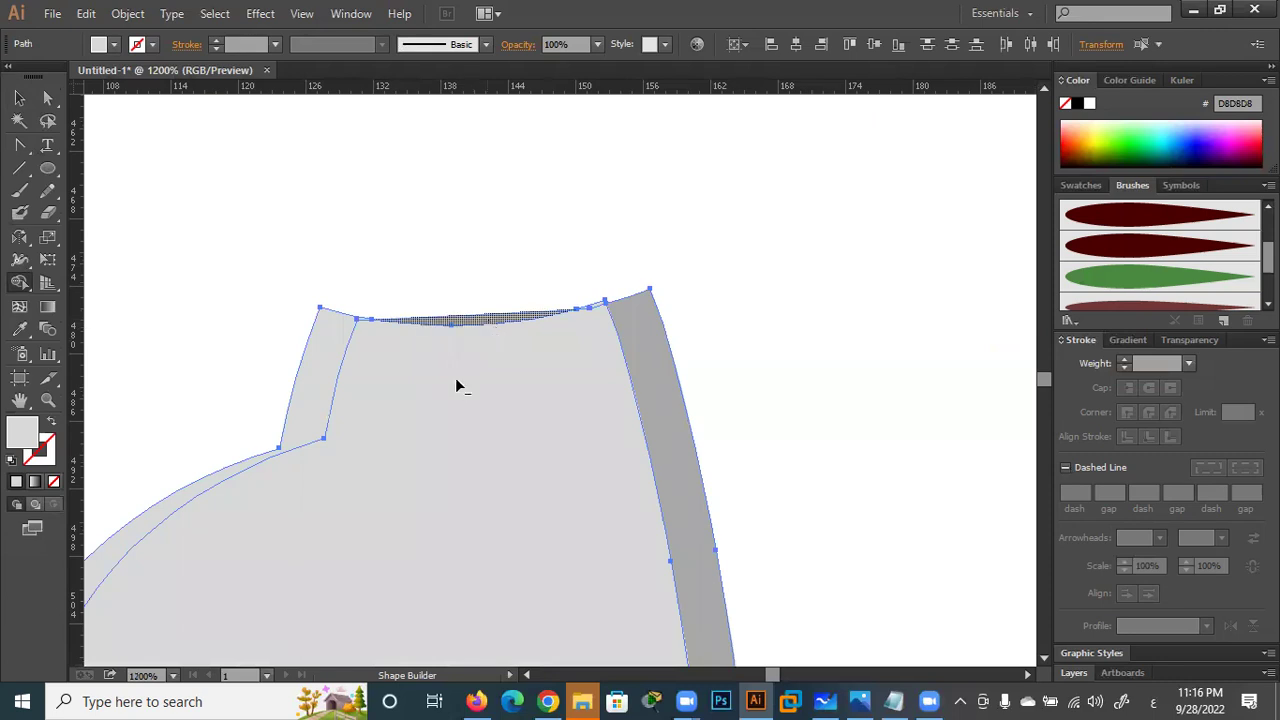
{"action": "scroll", "coordinate": [455, 385], "scroll_direction": "down", "scroll_amount": 2}
{"action": "key", "text": "v"}
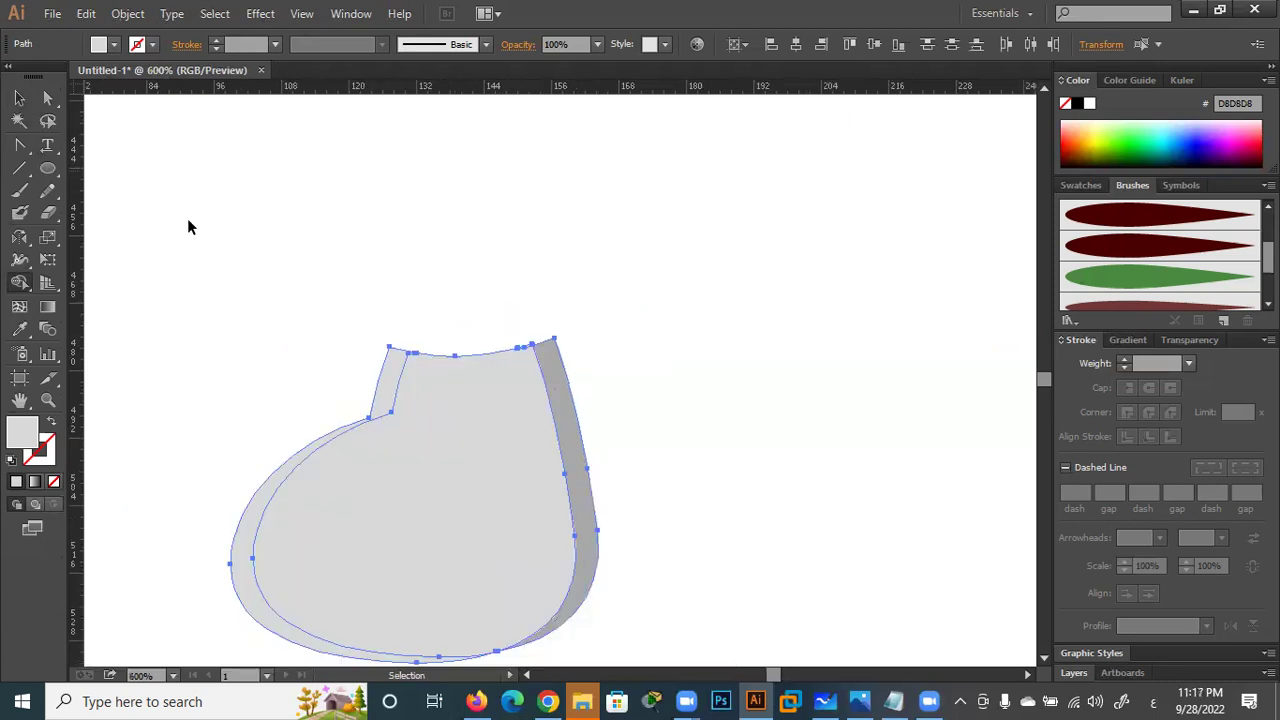
{"action": "left_click", "coordinate": [187, 227]}
{"action": "scroll", "coordinate": [437, 356], "scroll_direction": "down", "scroll_amount": 1}
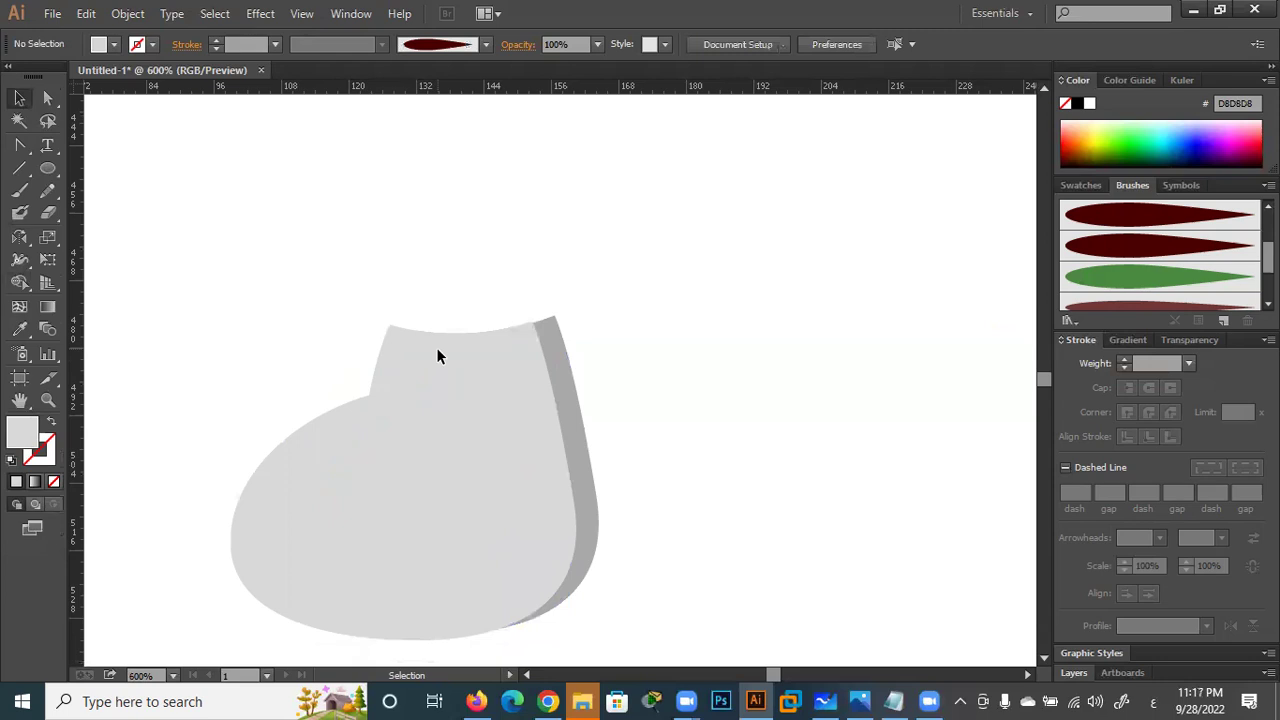
{"action": "scroll", "coordinate": [437, 356], "scroll_direction": "down", "scroll_amount": 3}
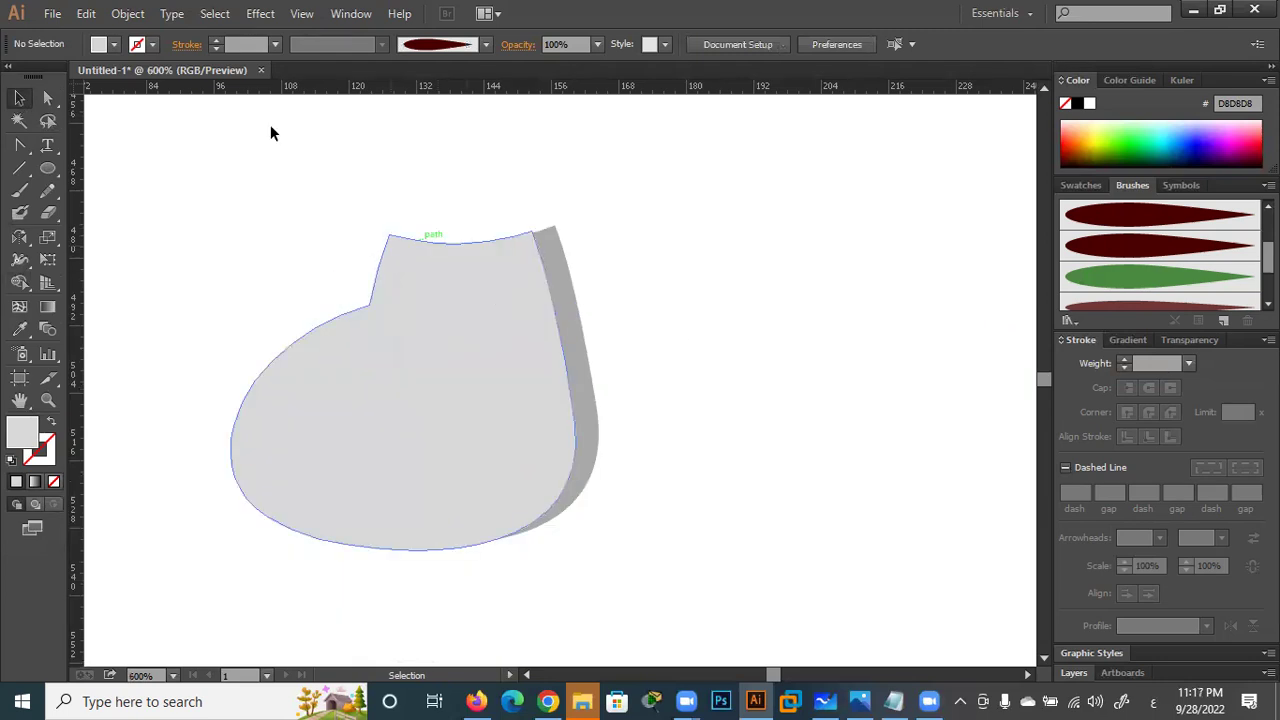
{"action": "scroll", "coordinate": [331, 275], "scroll_direction": "up", "scroll_amount": 2}
Move the boot's top-right corner anchor into place
{"action": "key", "text": "a"}
{"action": "left_click_drag", "start_coordinate": [732, 194], "coordinate": [733, 194]}
{"action": "left_click", "coordinate": [733, 194]}
{"action": "left_click", "coordinate": [734, 189]}
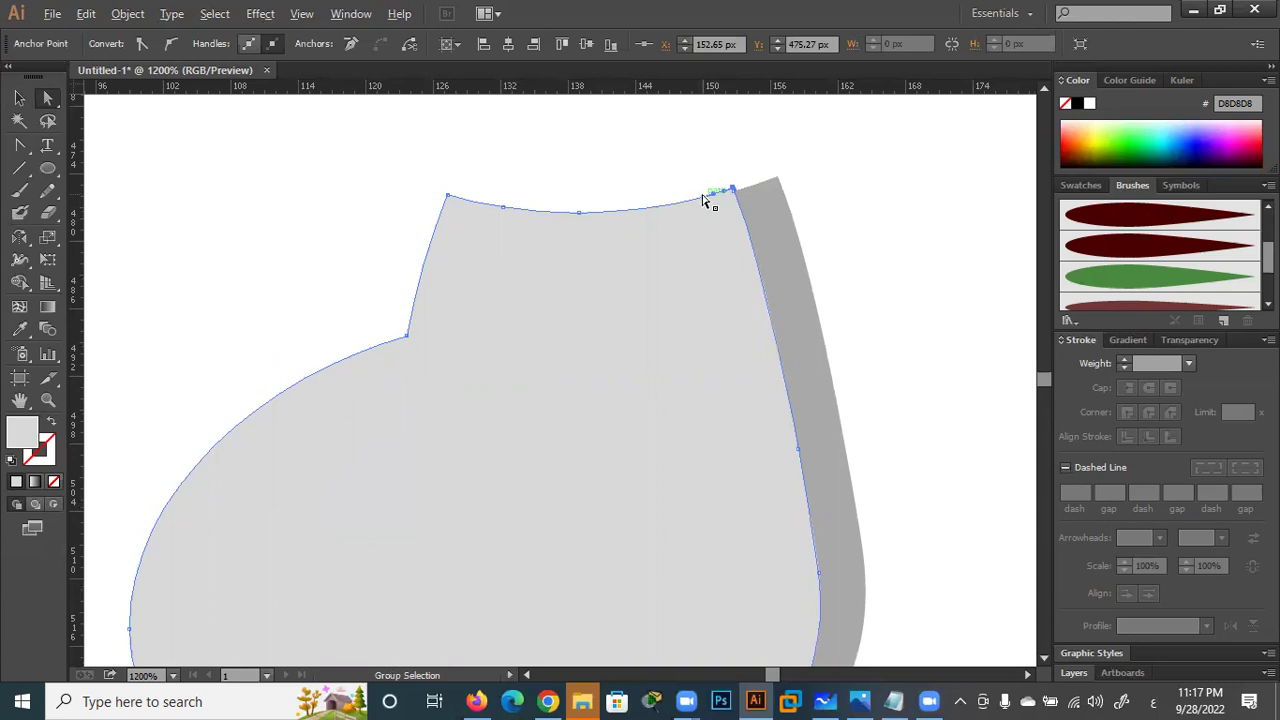
Adjust the top-right corner anchors of the light front and dark back boot shapes
{"action": "left_click", "coordinate": [703, 200], "text": "alt"}
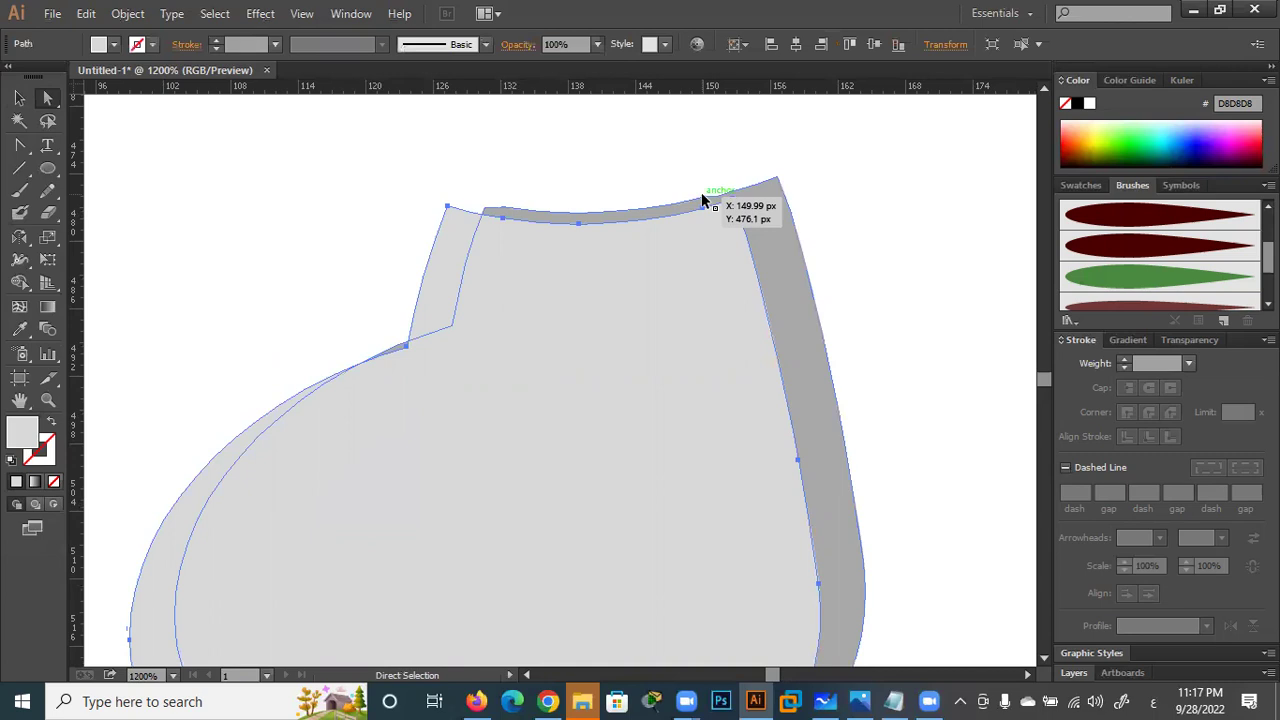
{"action": "left_click_drag", "start_coordinate": [703, 198], "coordinate": [703, 196]}
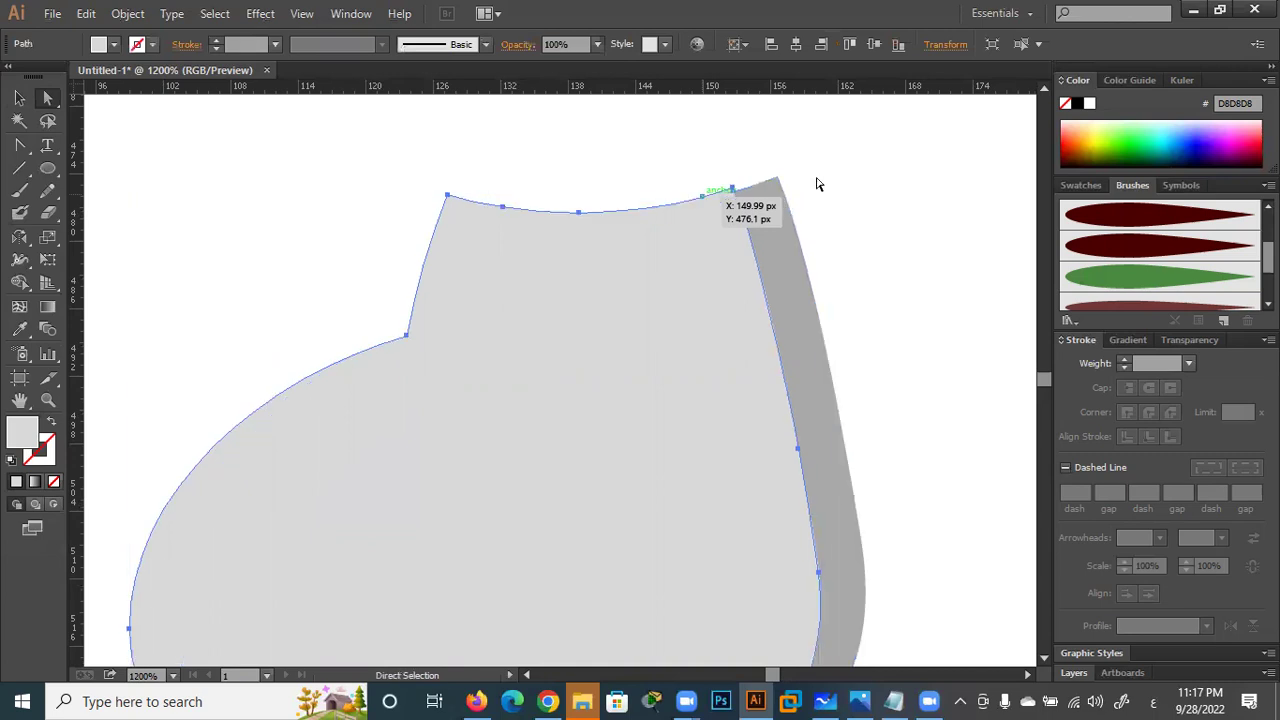
{"action": "left_click", "coordinate": [778, 210]}
{"action": "left_click", "coordinate": [755, 211]}
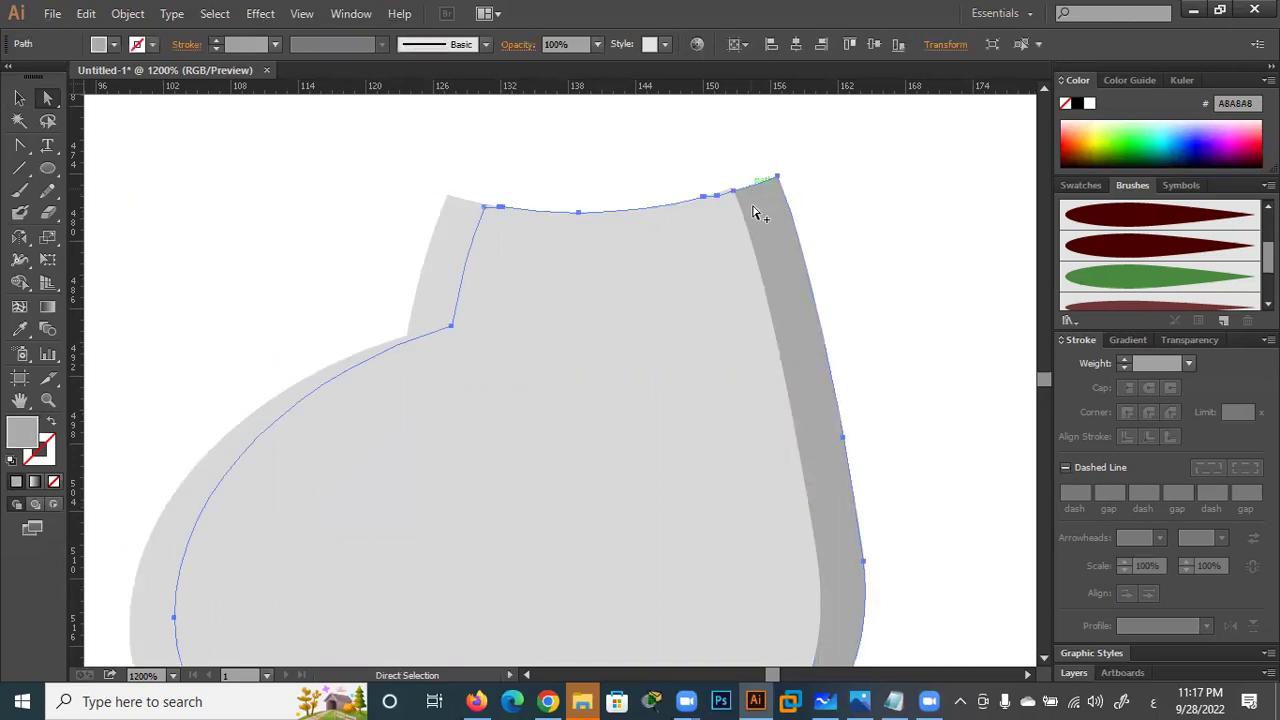
{"action": "scroll", "coordinate": [755, 213], "scroll_direction": "up", "scroll_amount": 1}
{"action": "scroll", "coordinate": [750, 190], "scroll_direction": "up", "scroll_amount": 1}
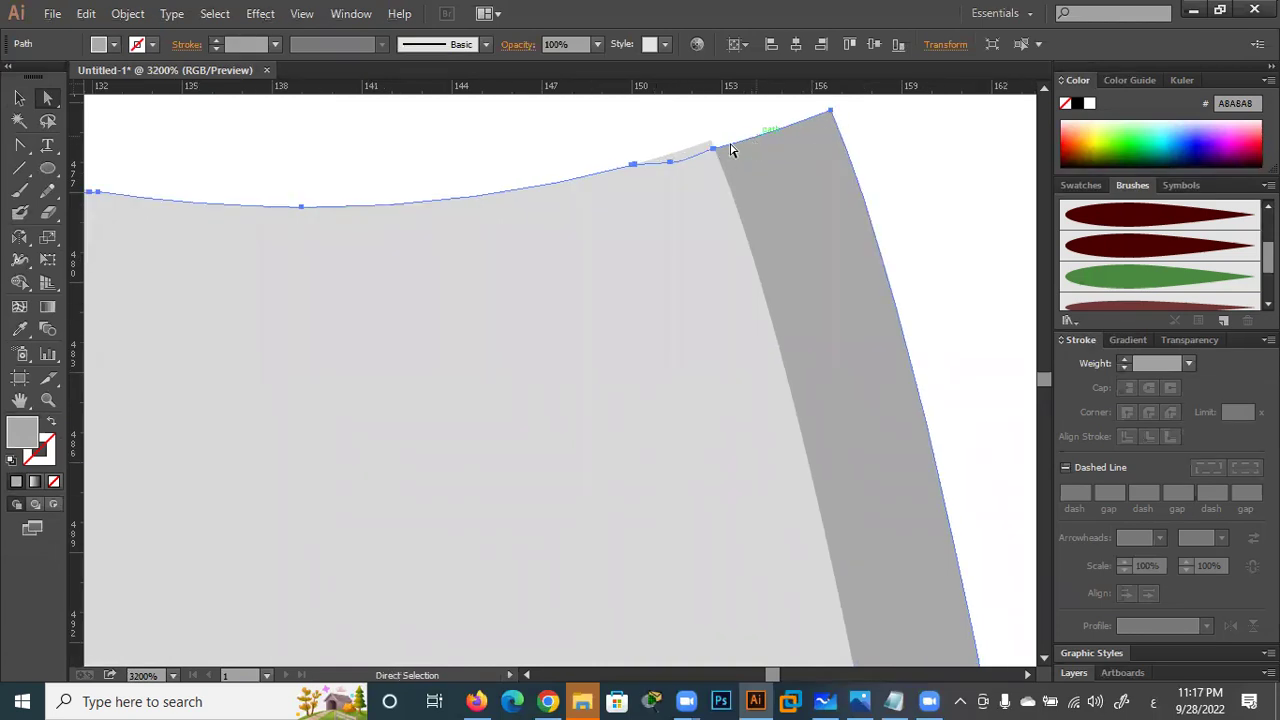
{"action": "left_click", "coordinate": [714, 150]}
{"action": "key", "text": "Up"}
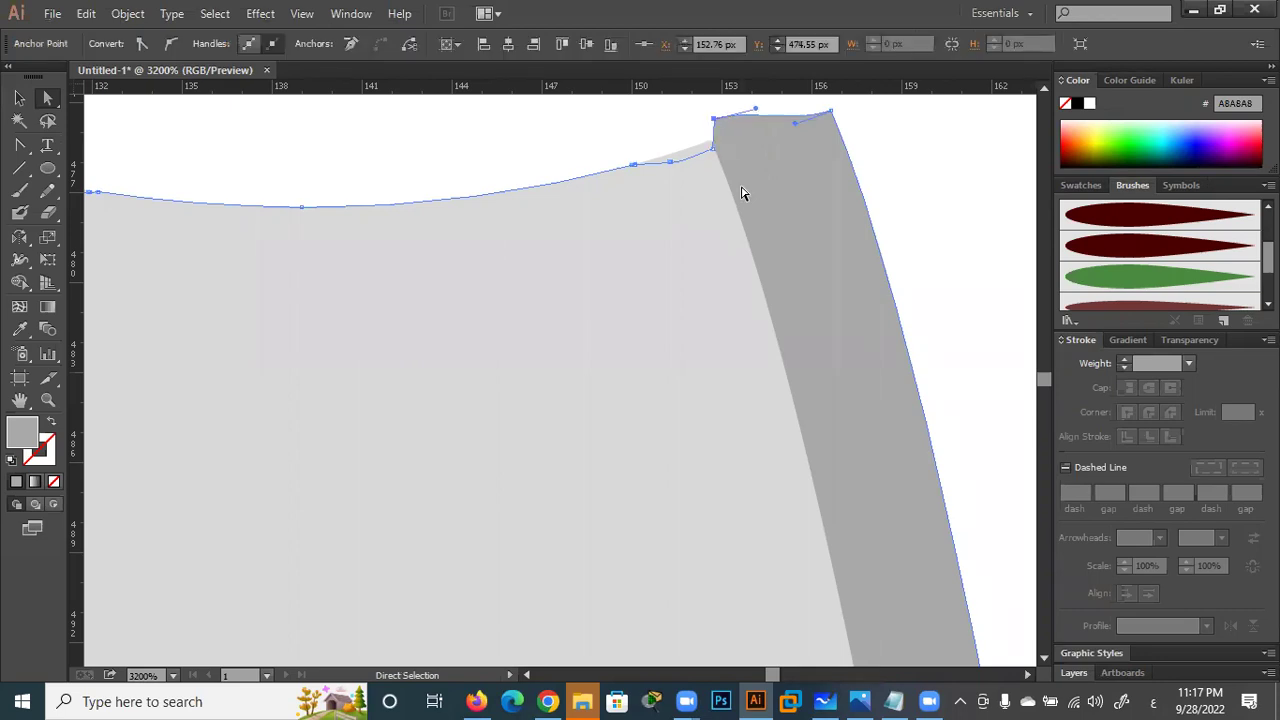
{"action": "key", "text": "Down"}
{"action": "mouse_move", "coordinate": [712, 152]}
{"action": "left_mouse_down"}
{"action": "mouse_move", "coordinate": [716, 141]}
{"action": "mouse_move", "coordinate": [752, 147]}
{"action": "mouse_move", "coordinate": [678, 163]}
{"action": "left_mouse_up"}
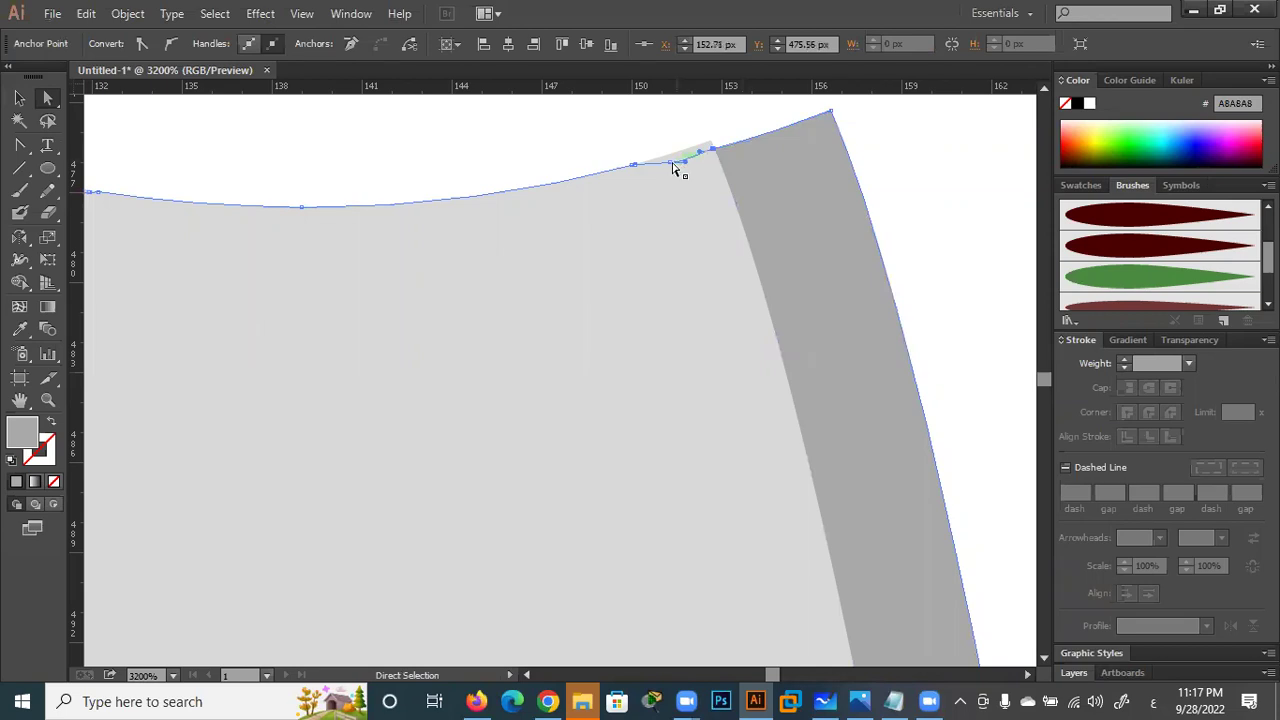
Delete the stray anchor points at the boot's top corner, dismissing an error message
{"action": "left_click", "coordinate": [22, 147]}
{"action": "left_click_drag", "start_coordinate": [22, 147], "coordinate": [113, 204]}
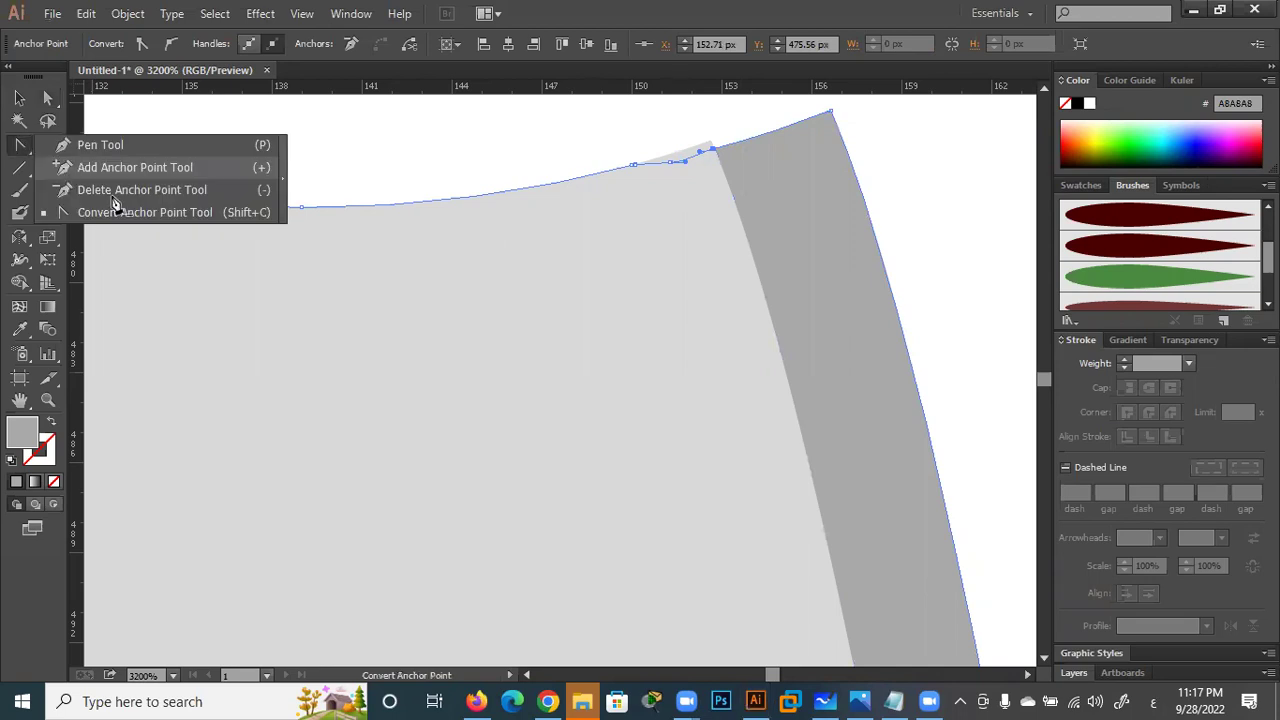
{"action": "left_click", "coordinate": [113, 192]}
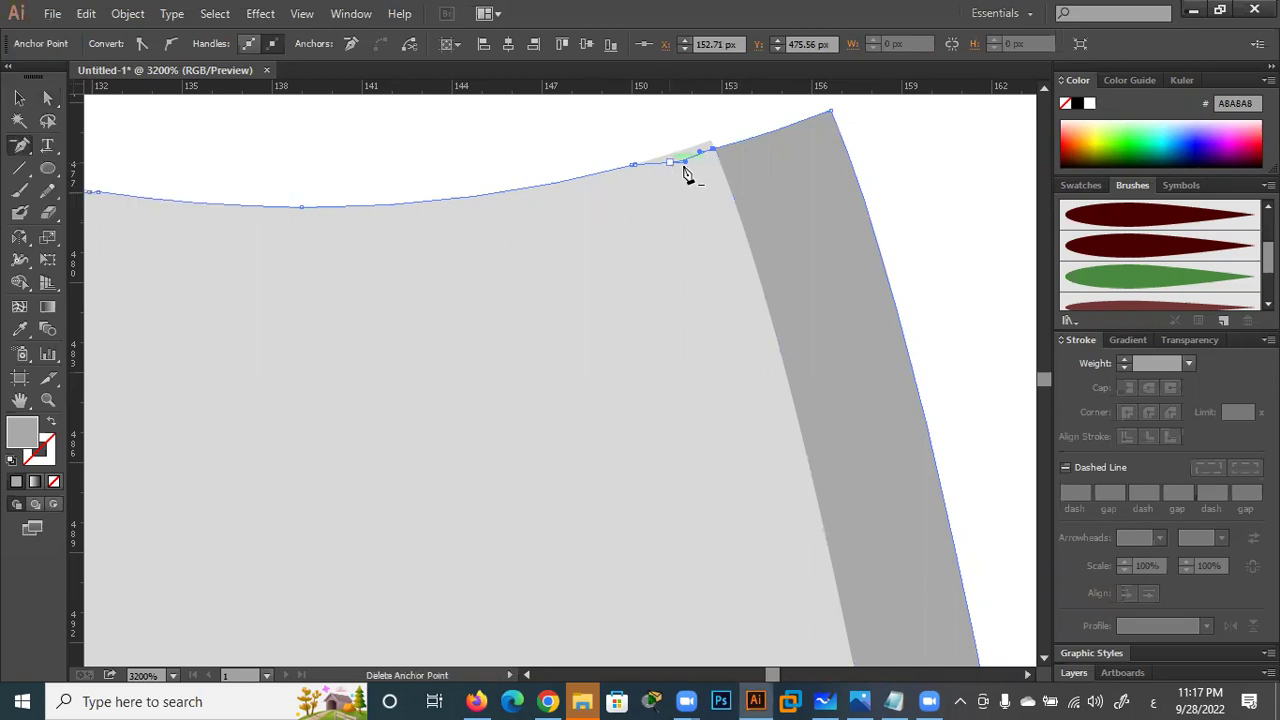
{"action": "left_click", "coordinate": [670, 162]}
{"action": "left_click", "coordinate": [718, 156]}
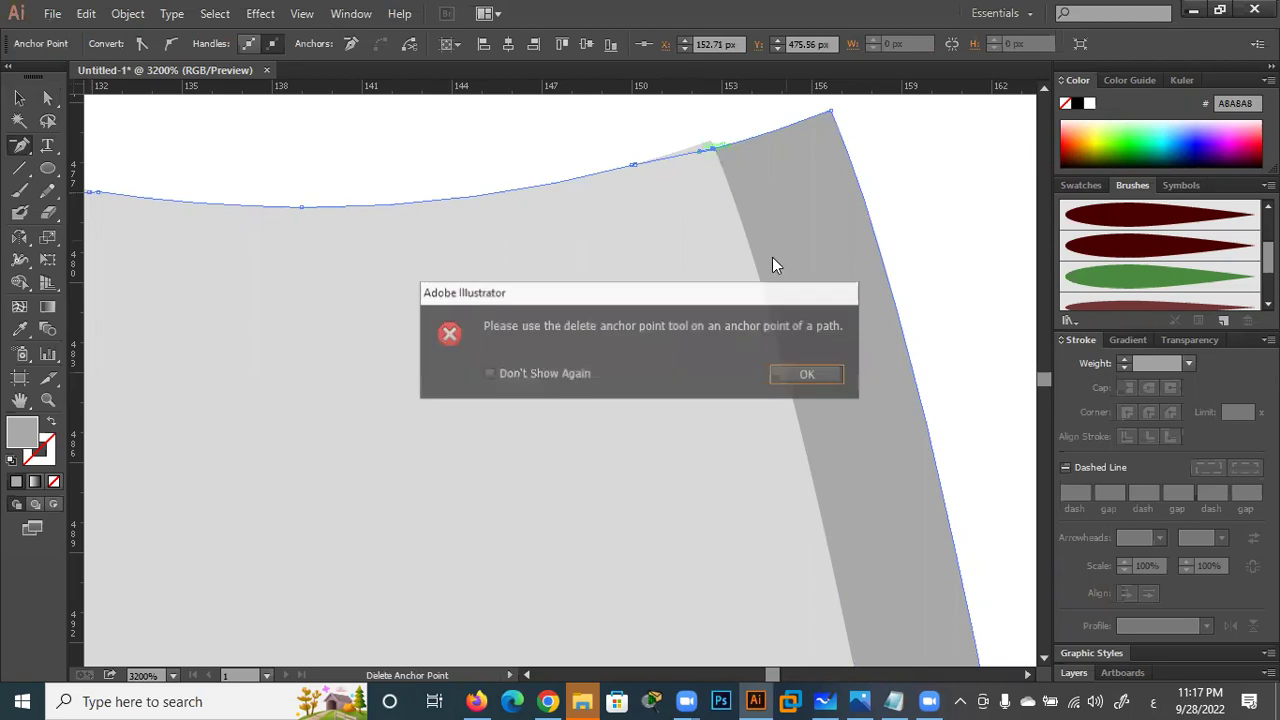
{"action": "key", "text": "Return"}
{"action": "left_click", "coordinate": [715, 157]}
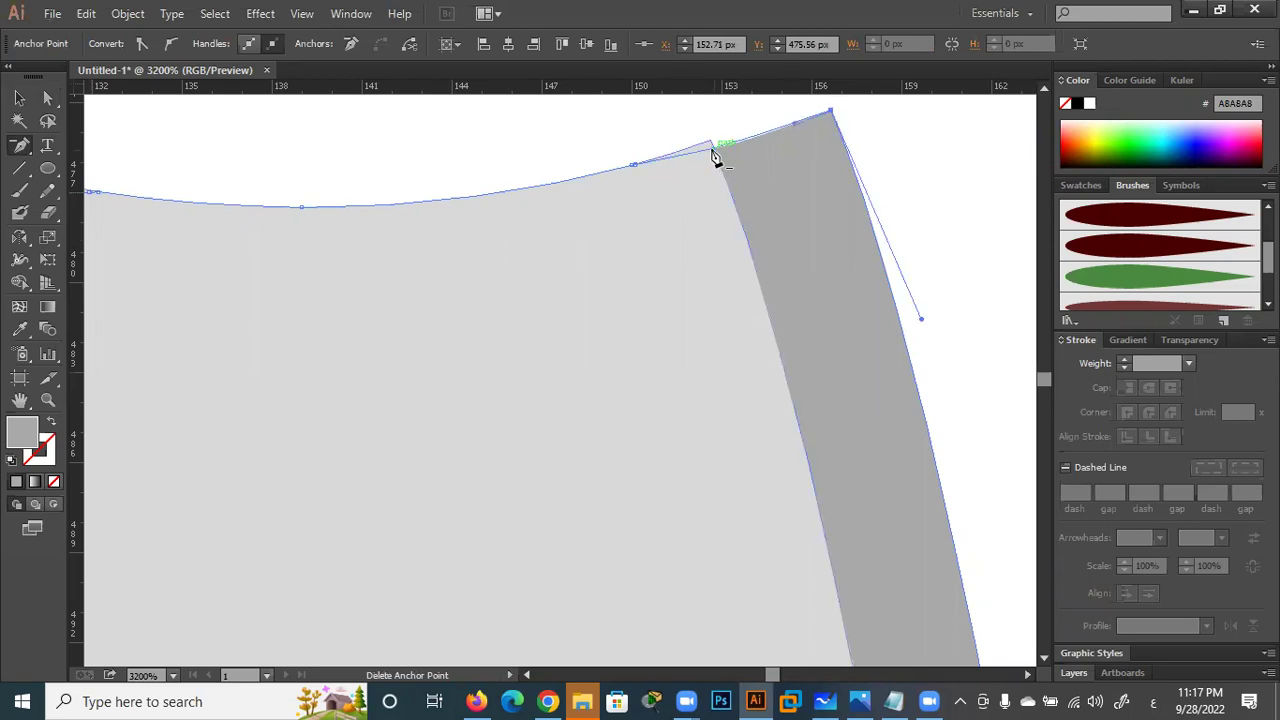
{"action": "left_click", "coordinate": [716, 150]}
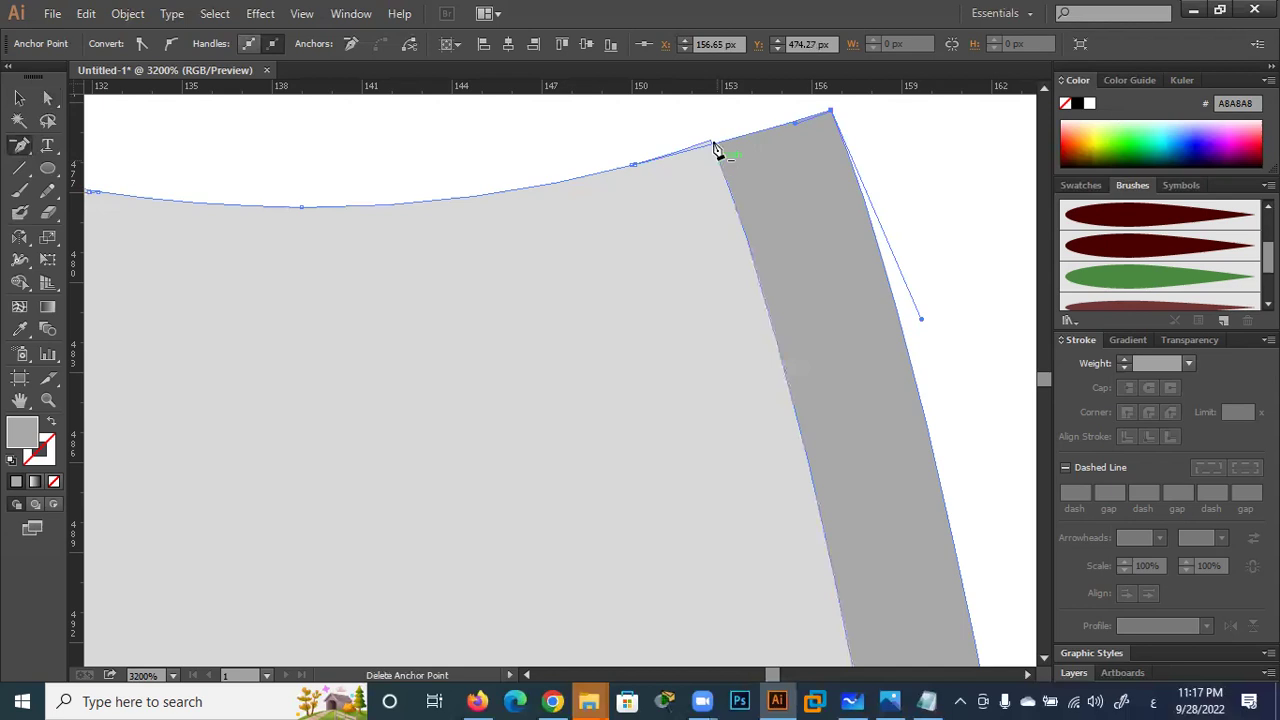
{"action": "left_click", "coordinate": [714, 150]}
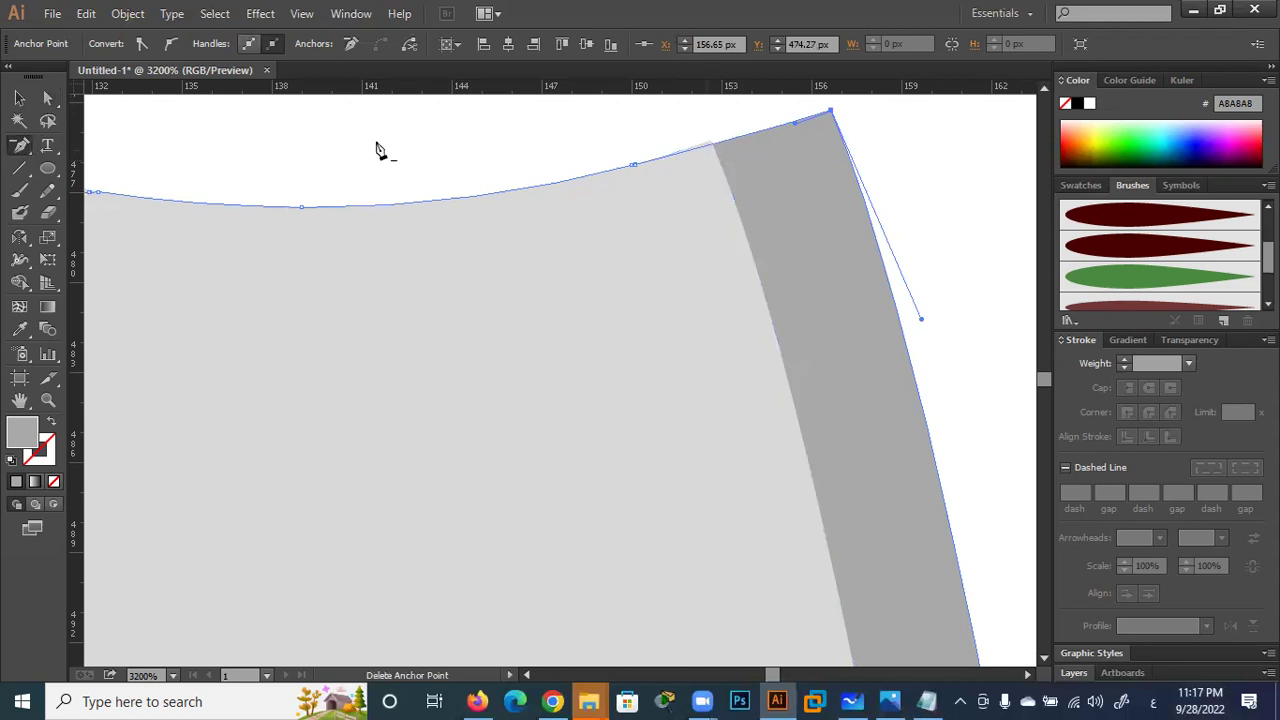
Fine-tune the light grey boot's top corner to meet the dark strip, then zoom out
{"action": "left_click", "coordinate": [47, 98]}
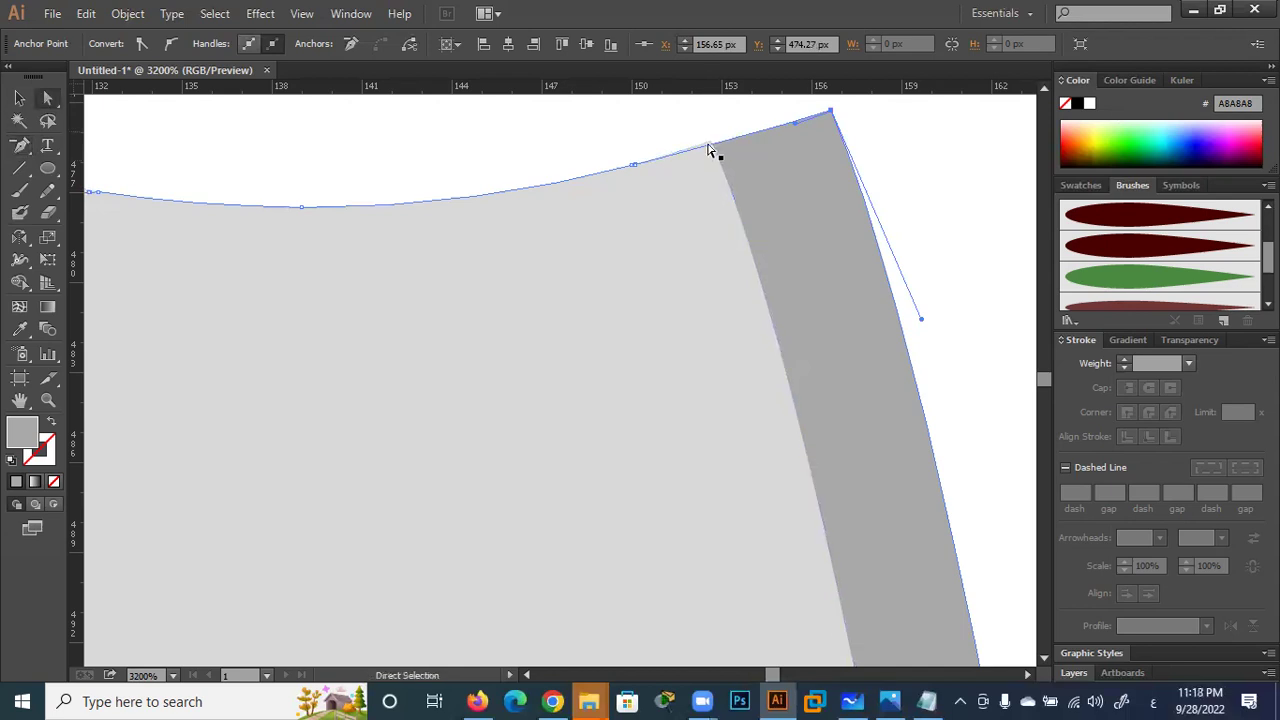
{"action": "left_click", "coordinate": [727, 197]}
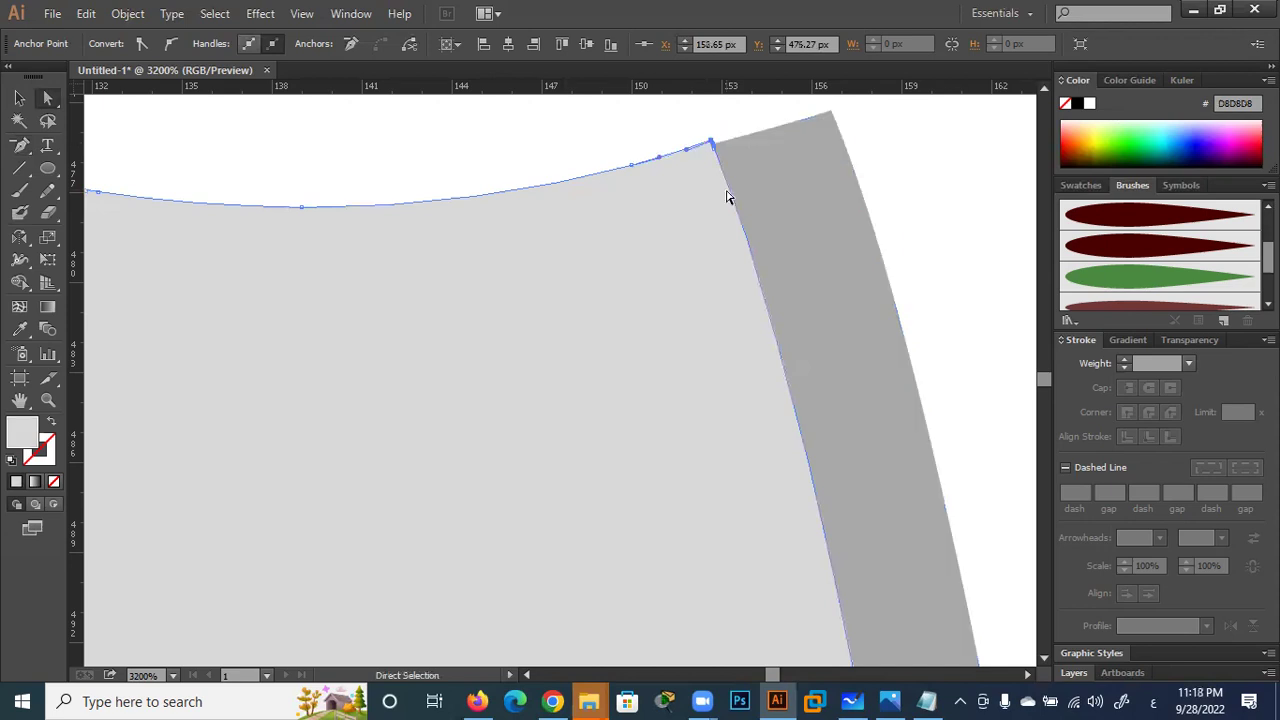
{"action": "scroll", "coordinate": [727, 197], "scroll_direction": "up", "scroll_amount": 2, "text": "alt"}
{"action": "scroll", "coordinate": [743, 306], "scroll_direction": "up", "scroll_amount": 2}
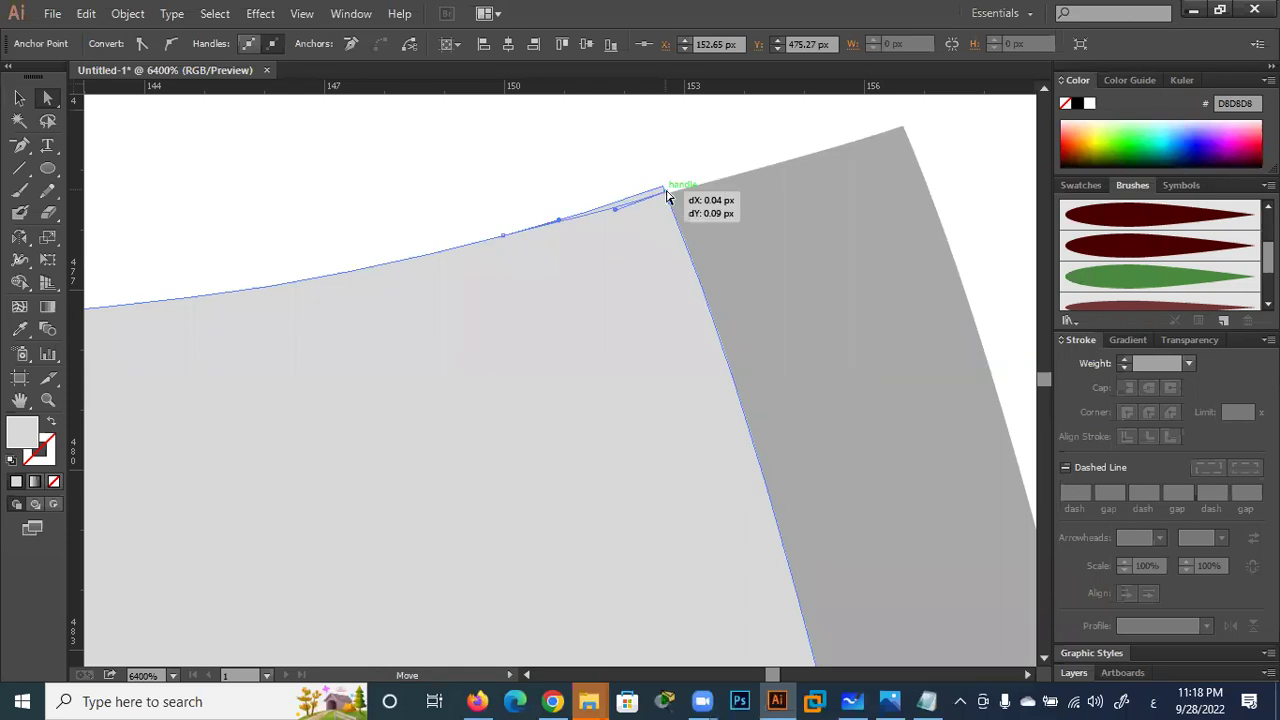
{"action": "left_click", "coordinate": [646, 167]}
{"action": "scroll", "coordinate": [645, 268], "scroll_direction": "down", "scroll_amount": 1, "text": "alt"}
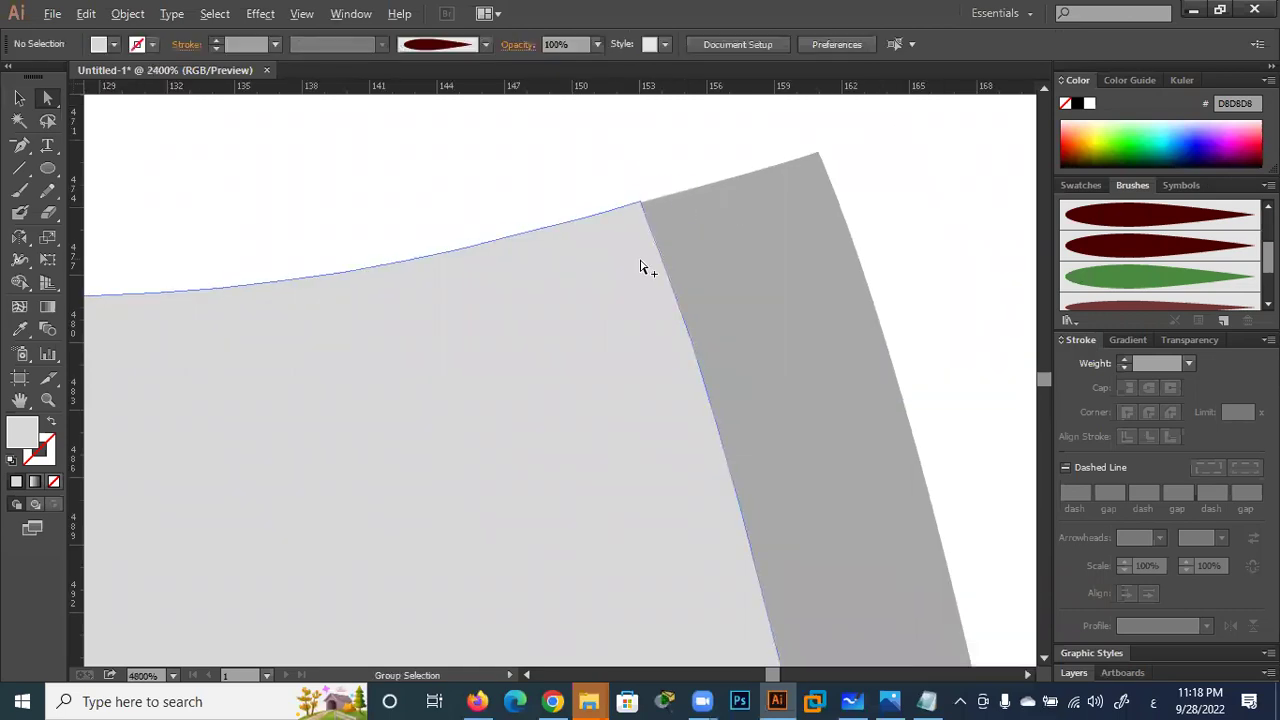
{"action": "scroll", "coordinate": [643, 266], "scroll_direction": "down", "scroll_amount": 2, "text": "alt"}
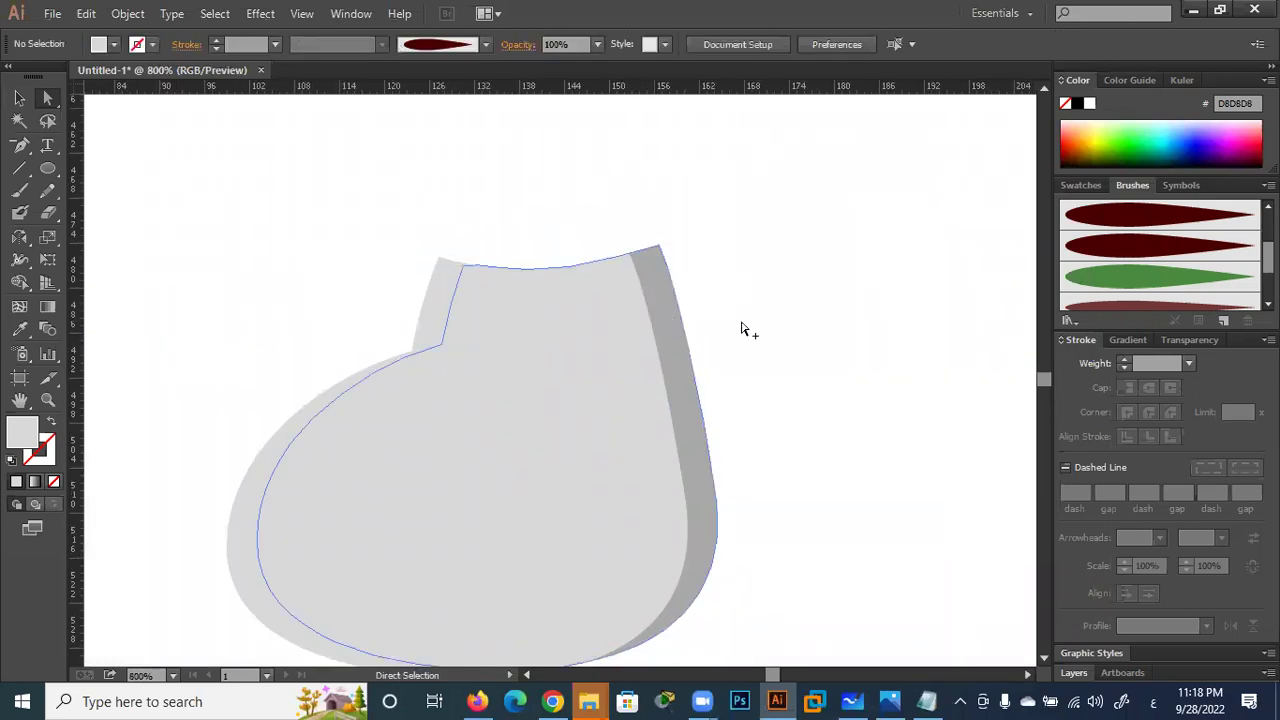
{"action": "scroll", "coordinate": [745, 328], "scroll_direction": "down", "scroll_amount": 1, "text": "alt"}
Deselect the finished boot and view tutorial Step 4 with the ellipse and three rectangles
{"action": "key", "text": "a"}
{"action": "left_click", "coordinate": [19, 97]}
{"action": "left_click_drag", "start_coordinate": [819, 249], "coordinate": [249, 568]}
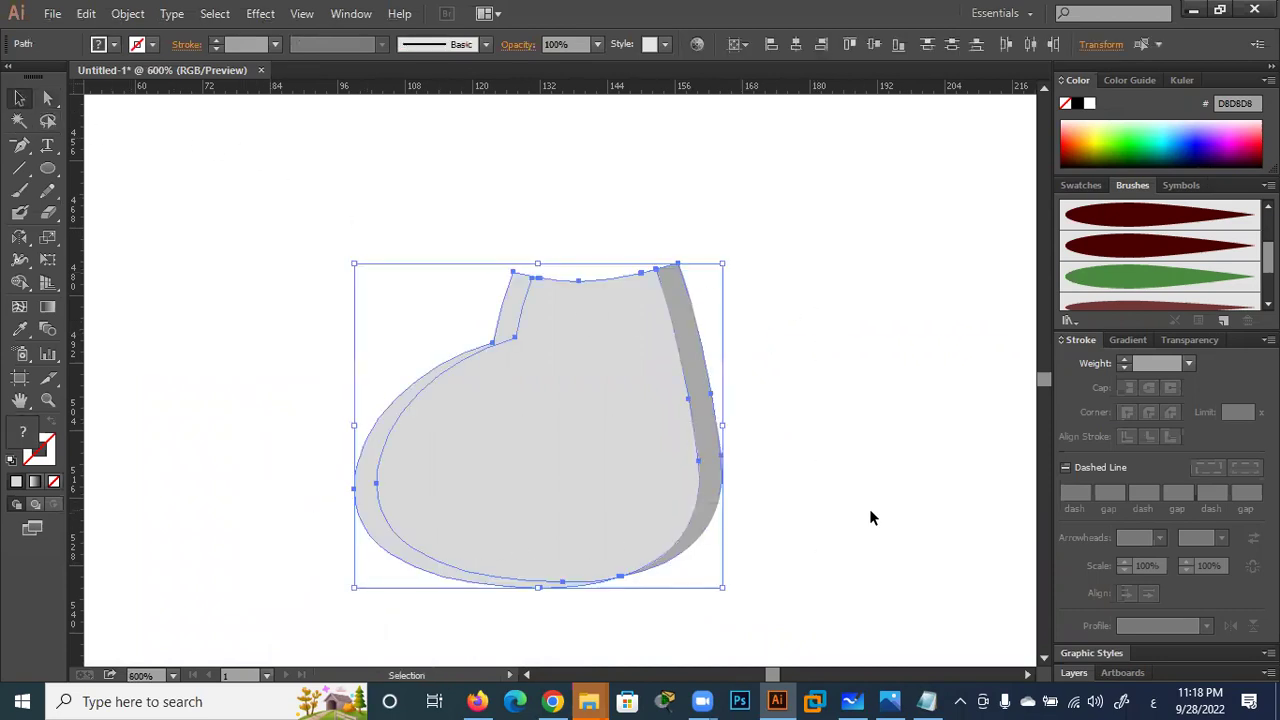
{"action": "key", "text": "a"}
{"action": "key", "text": "v"}
{"action": "left_click", "coordinate": [829, 461]}
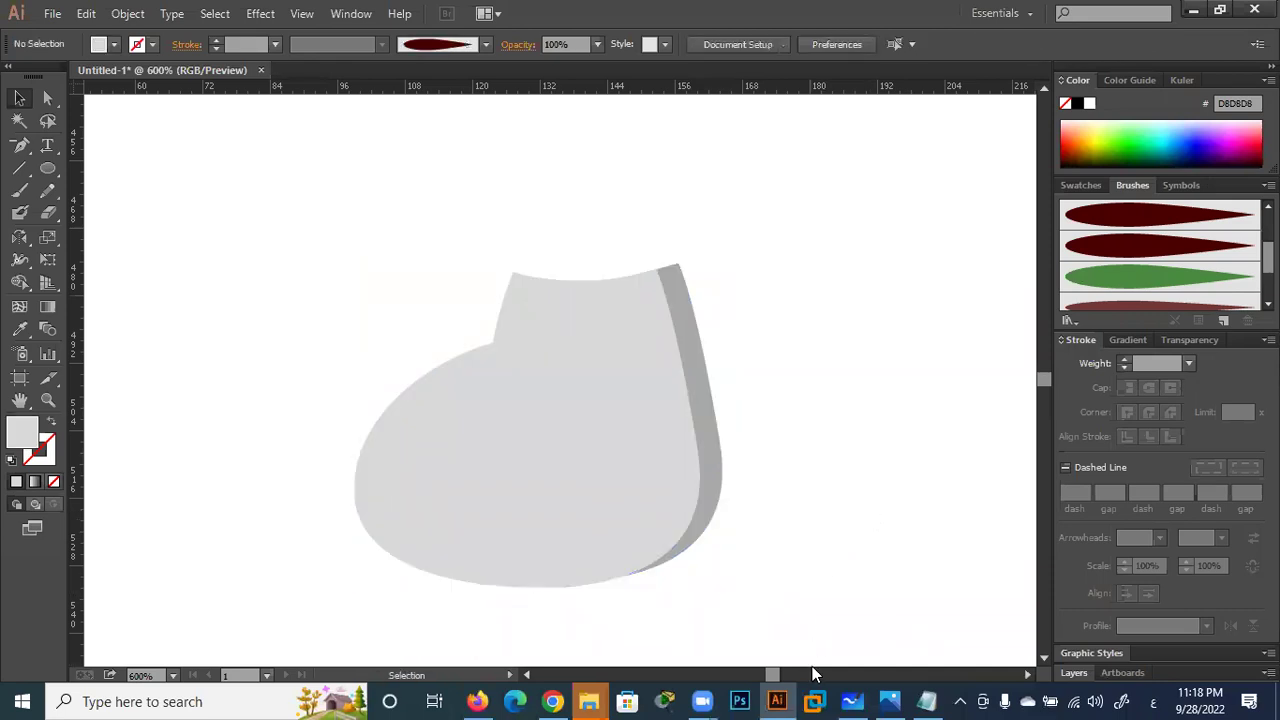
{"action": "left_click", "coordinate": [552, 701]}
{"action": "scroll", "coordinate": [703, 546], "scroll_direction": "down", "scroll_amount": 2}
{"action": "scroll", "coordinate": [703, 546], "scroll_direction": "down", "scroll_amount": 4}
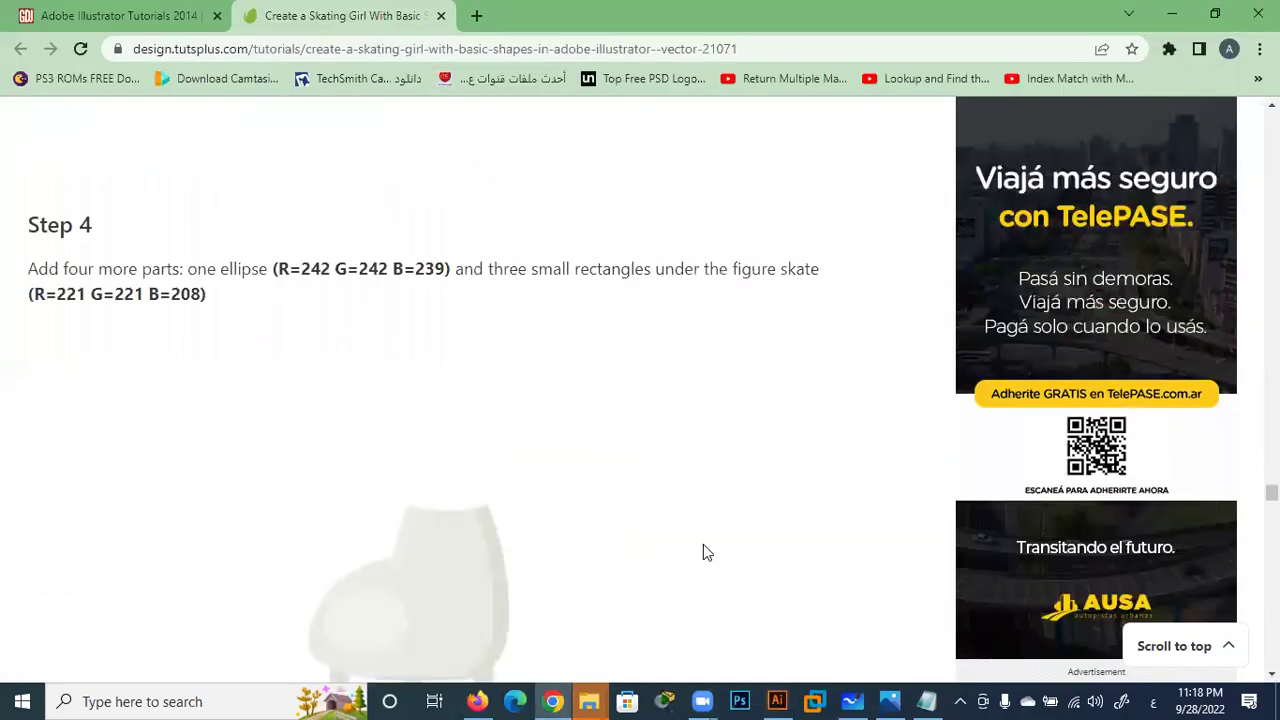
{"action": "scroll", "coordinate": [703, 550], "scroll_direction": "down", "scroll_amount": 1}
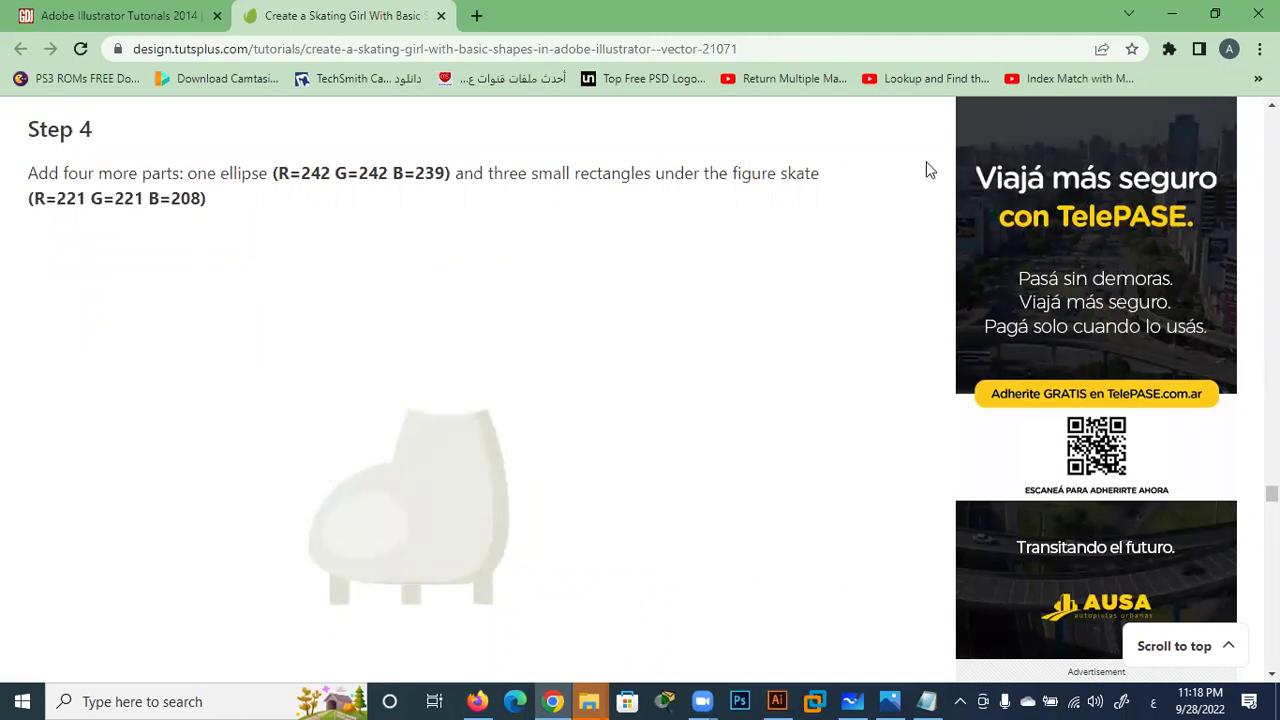
Recolour the boot's front shape to pale grey EAEAEA using Group Selection
{"action": "left_click", "coordinate": [1172, 14]}
{"action": "left_click", "coordinate": [620, 379]}
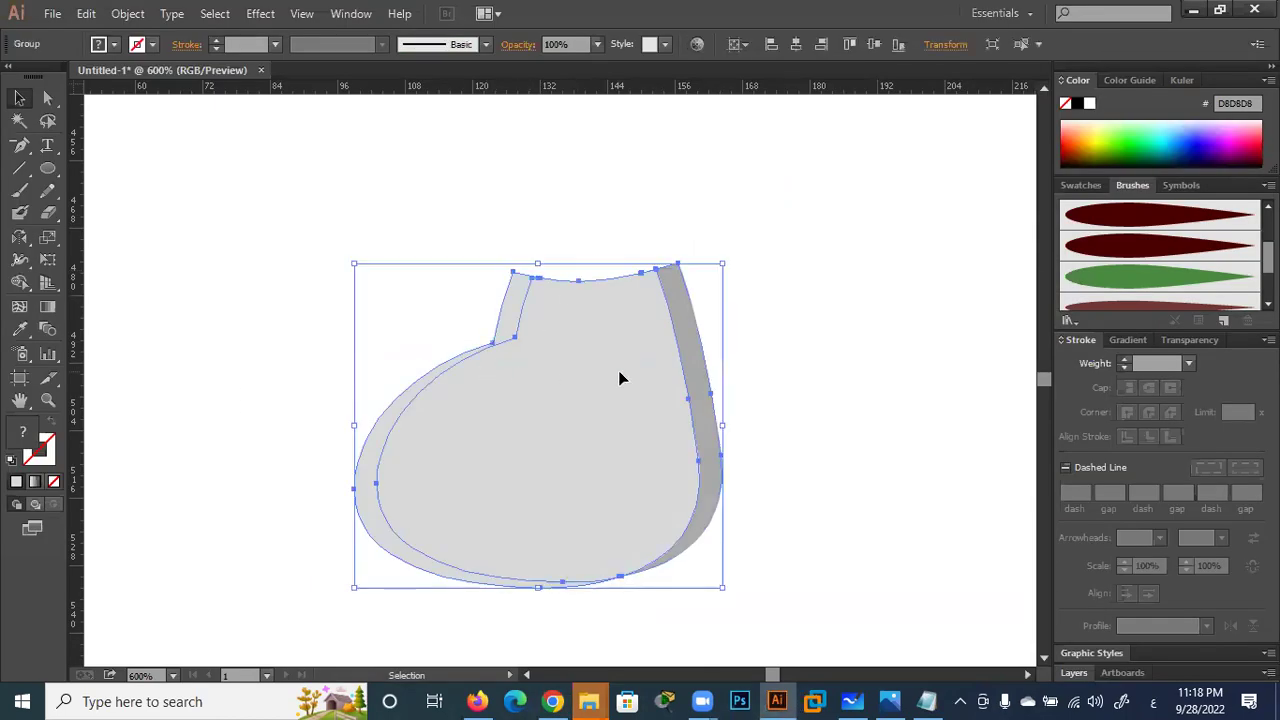
{"action": "left_click", "coordinate": [285, 280]}
{"action": "left_click", "coordinate": [530, 430]}
{"action": "left_click", "coordinate": [48, 98]}
{"action": "left_click", "coordinate": [160, 120]}
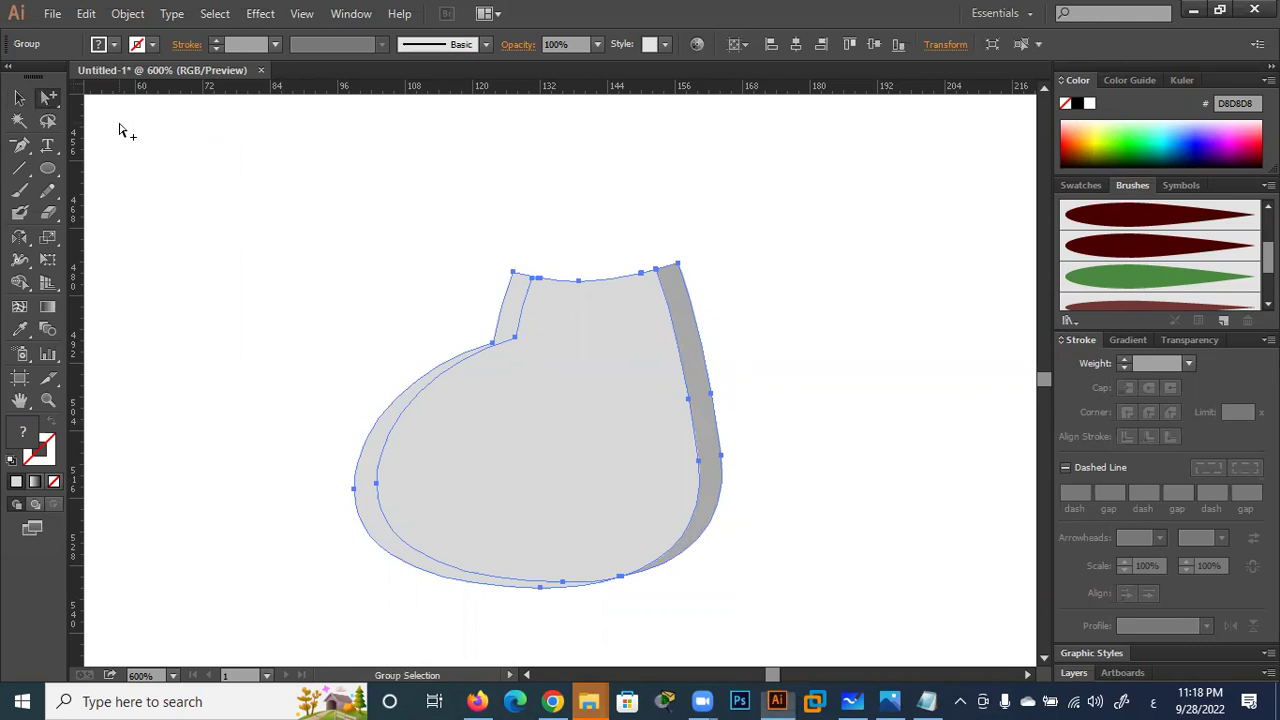
{"action": "left_click", "coordinate": [549, 375]}
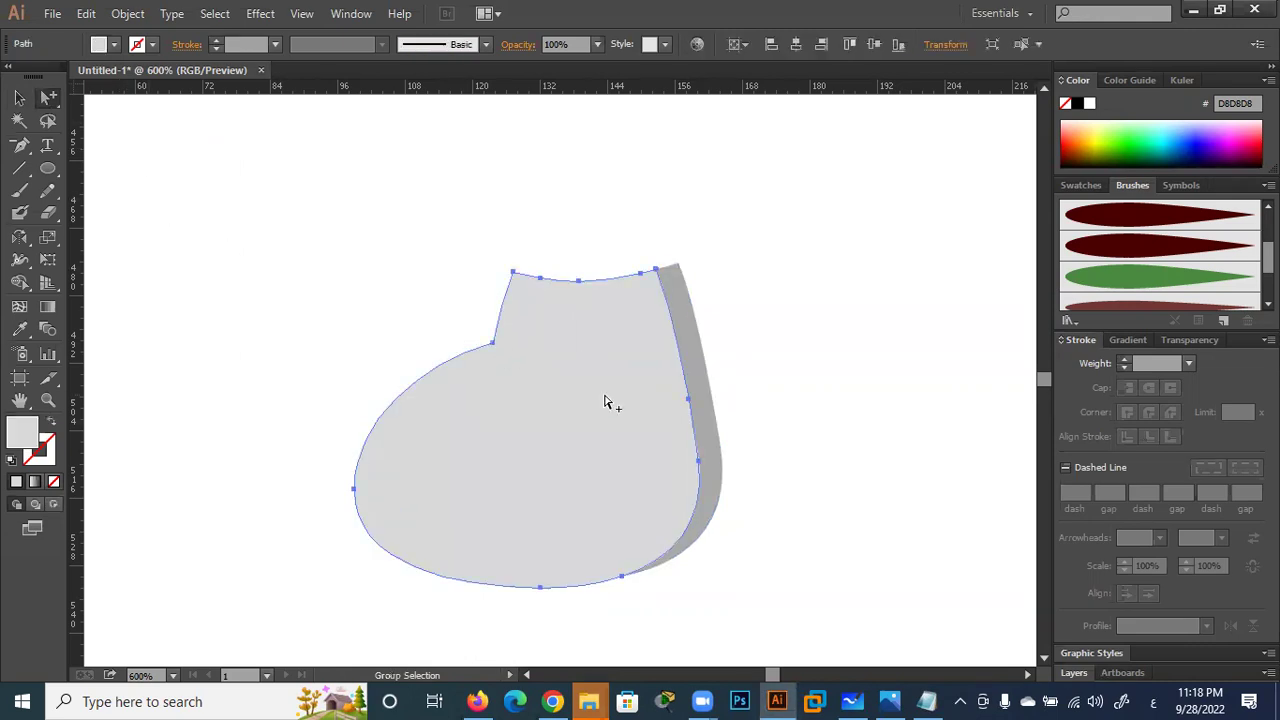
{"action": "double_click", "coordinate": [28, 446]}
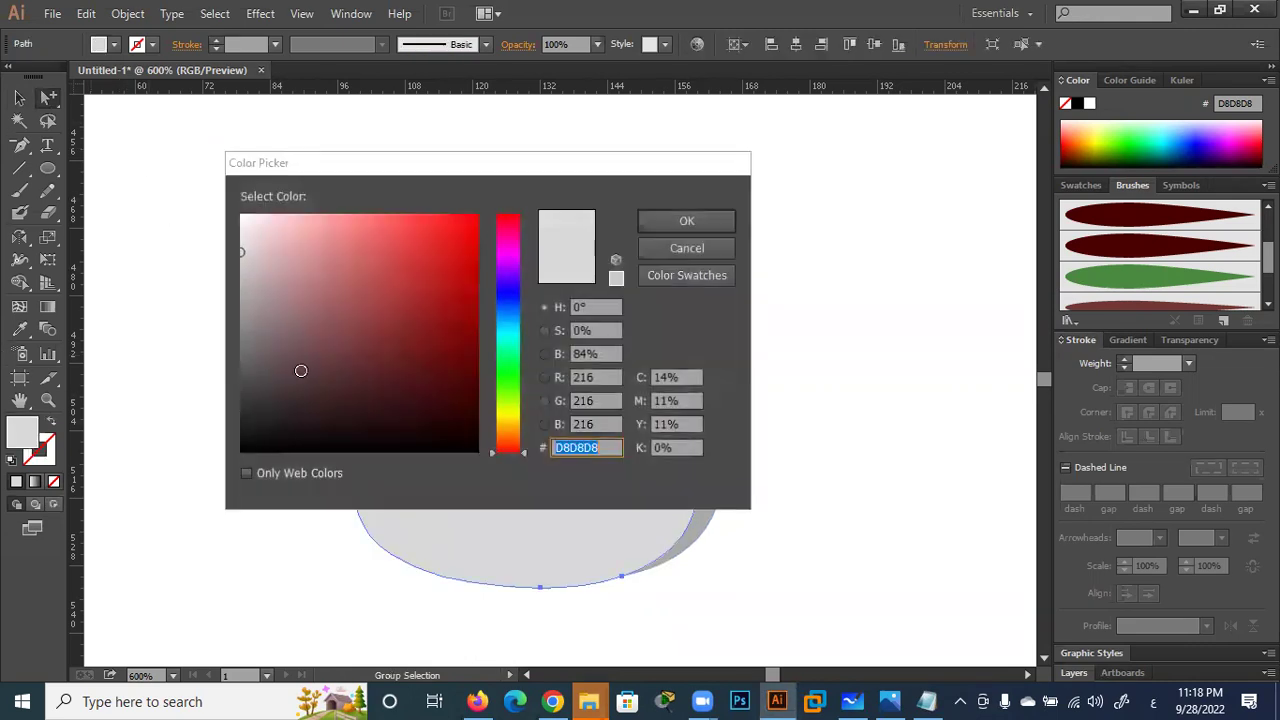
{"action": "left_click", "coordinate": [240, 238]}
{"action": "left_click", "coordinate": [240, 234]}
{"action": "left_click", "coordinate": [686, 221]}
Lighten the back shading strip to D3D3D3 grey
{"action": "left_click", "coordinate": [706, 398]}
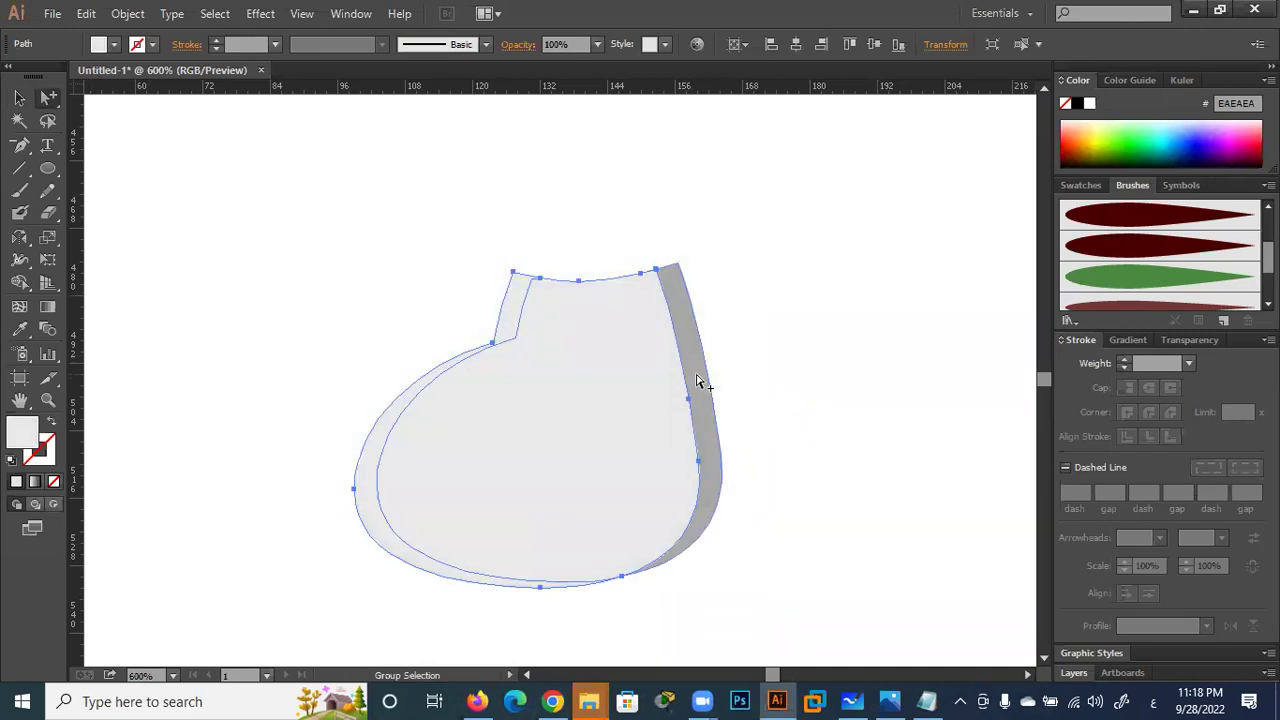
{"action": "double_click", "coordinate": [26, 432]}
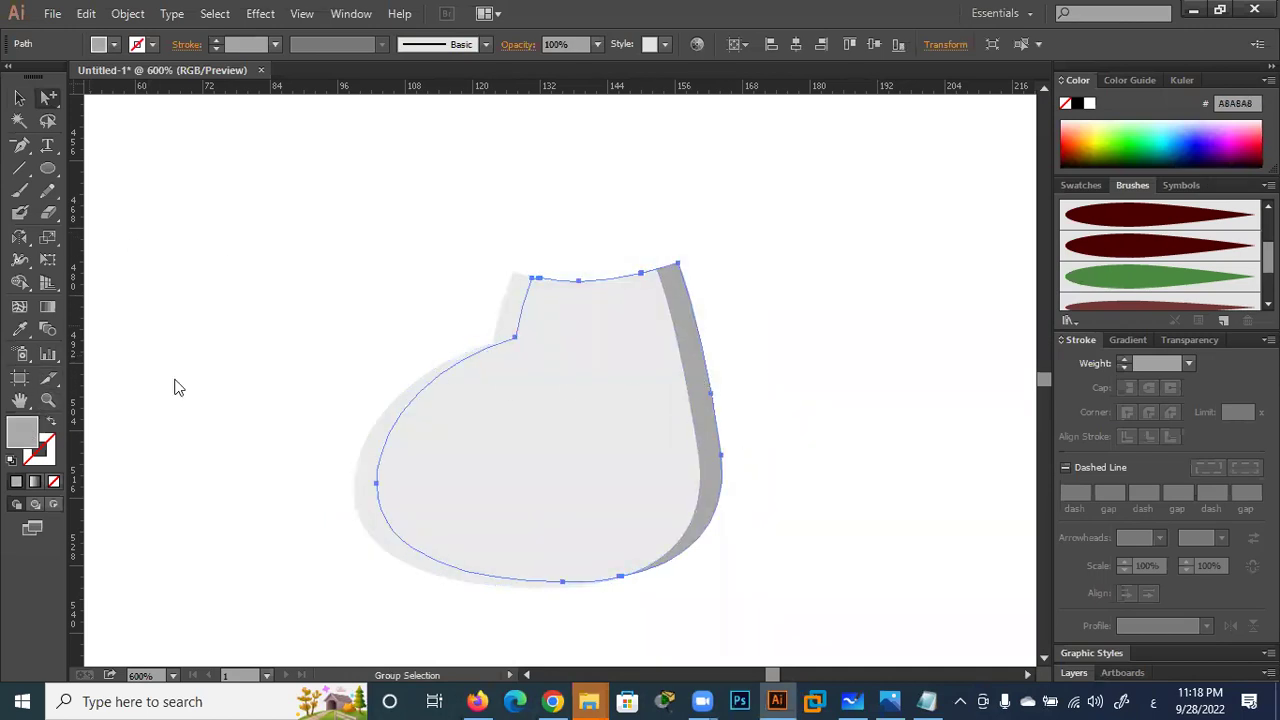
{"action": "left_click_drag", "start_coordinate": [250, 280], "coordinate": [228, 260]}
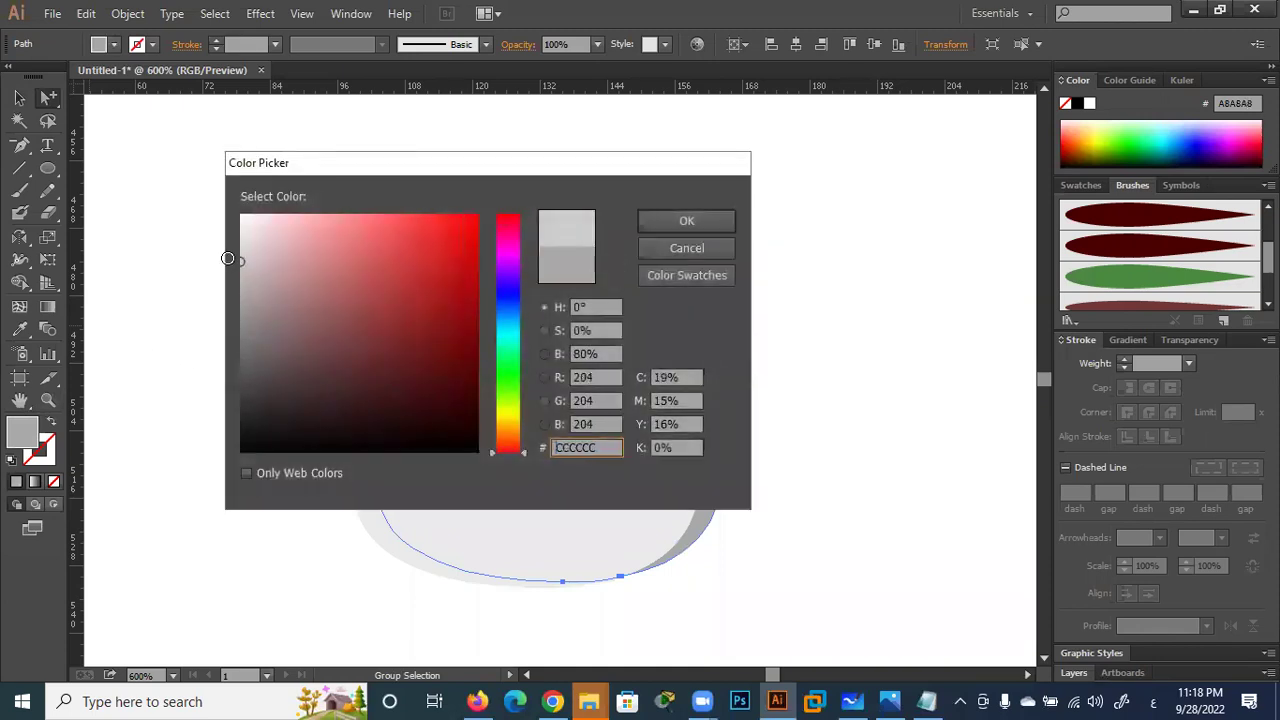
{"action": "left_click", "coordinate": [652, 220]}
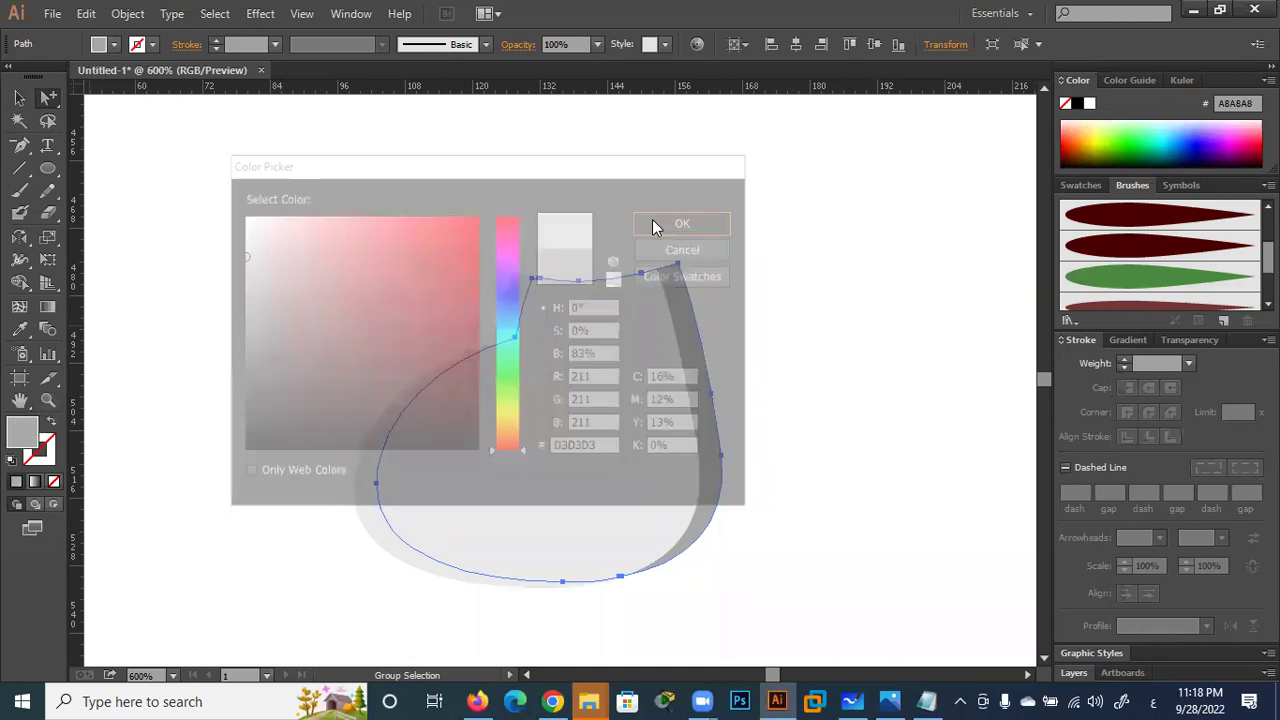
{"action": "left_click", "coordinate": [350, 288]}
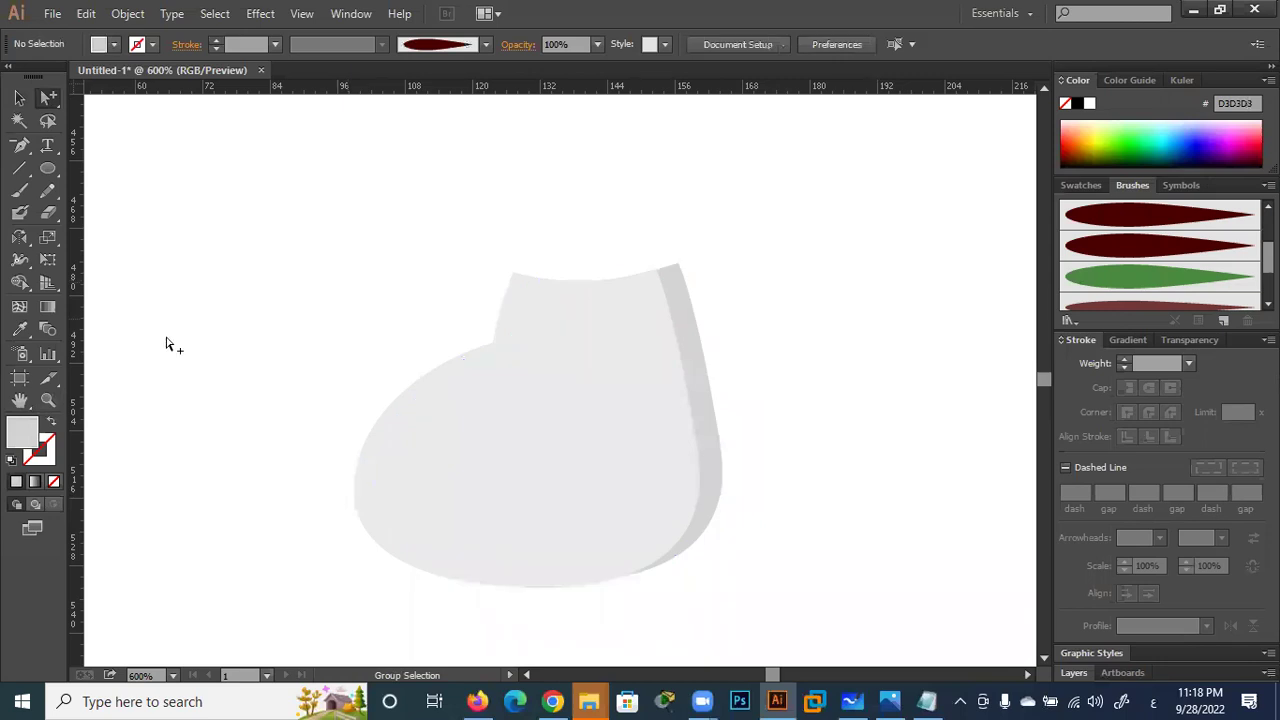
Draw a small ellipse over the boot's toe, widen it into an oval and tilt it slightly
{"action": "left_click", "coordinate": [48, 168]}
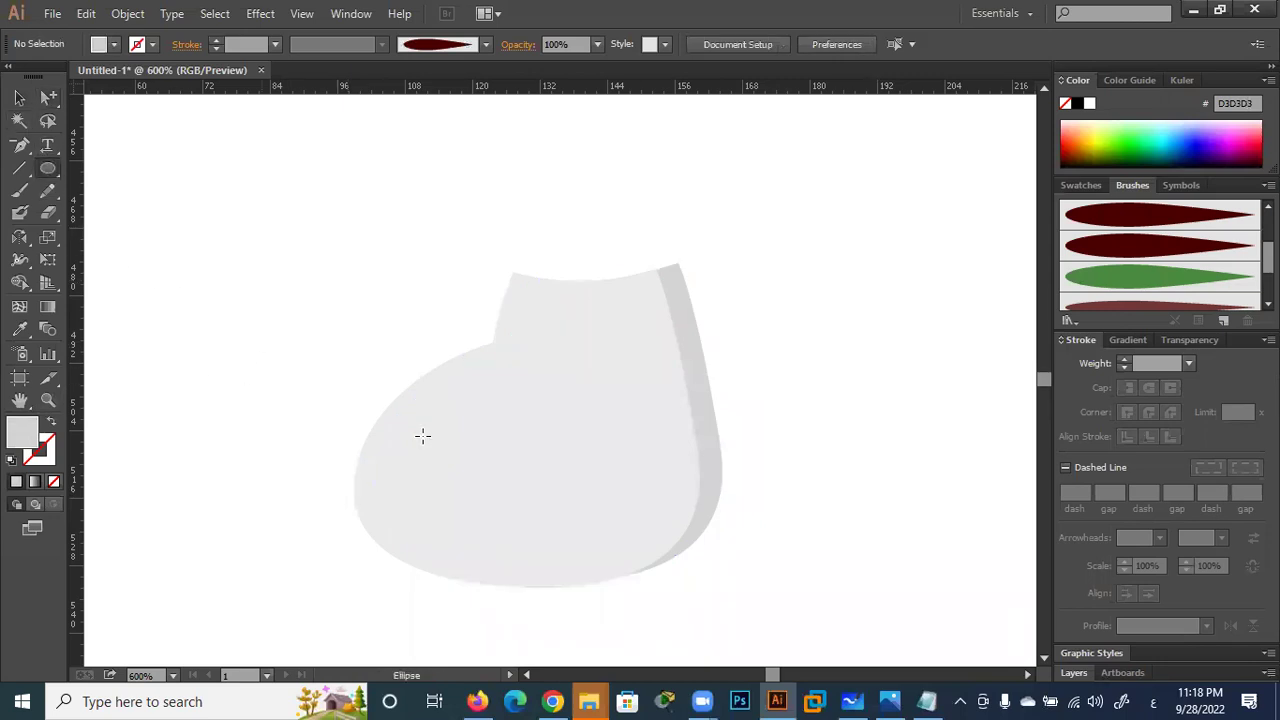
{"action": "left_click_drag", "start_coordinate": [478, 420], "coordinate": [372, 519]}
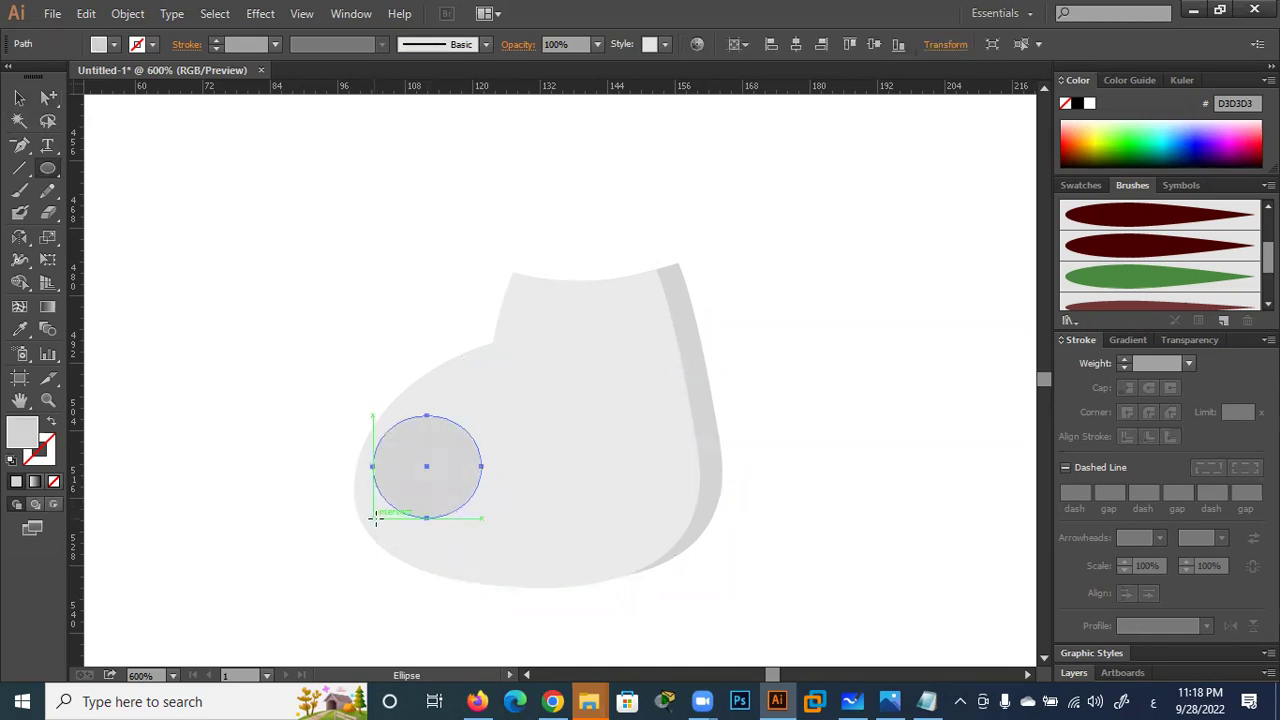
{"action": "left_click", "coordinate": [20, 97]}
{"action": "mouse_move", "coordinate": [482, 467]}
{"action": "left_mouse_down"}
{"action": "mouse_move", "coordinate": [506, 467]}
{"action": "mouse_move", "coordinate": [493, 460]}
{"action": "left_mouse_up"}
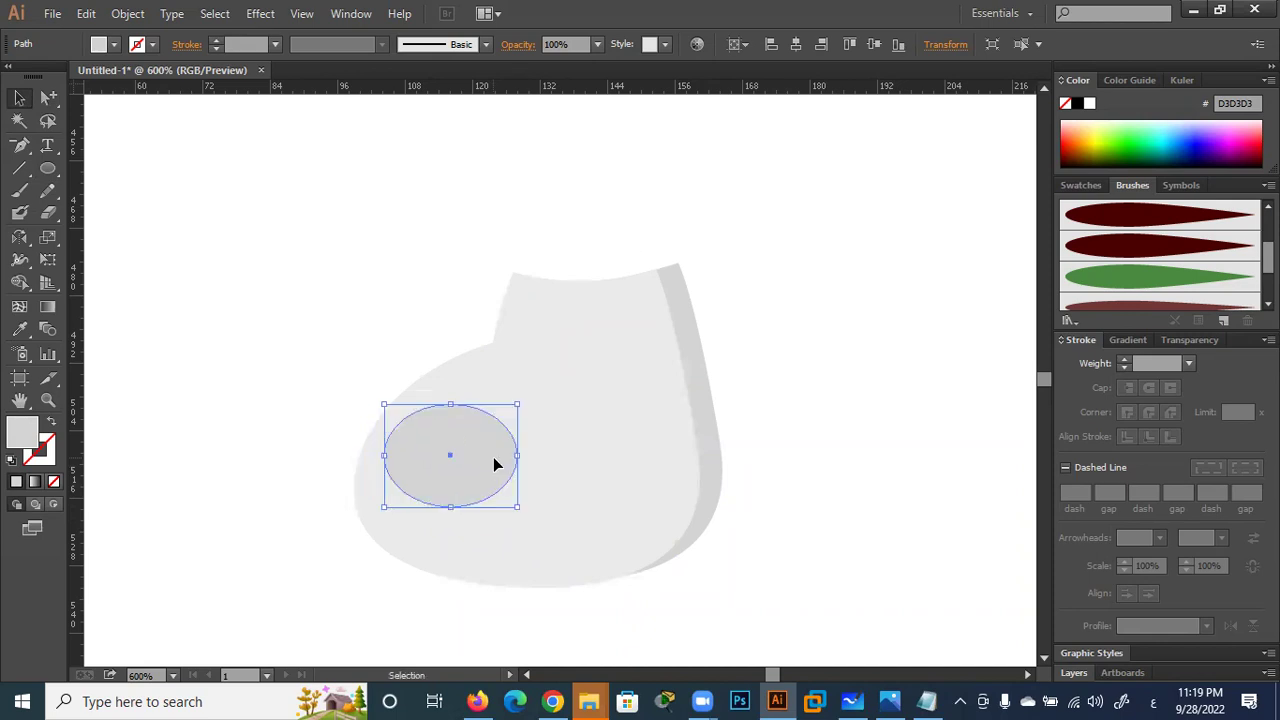
{"action": "left_click_drag", "start_coordinate": [525, 390], "coordinate": [523, 386]}
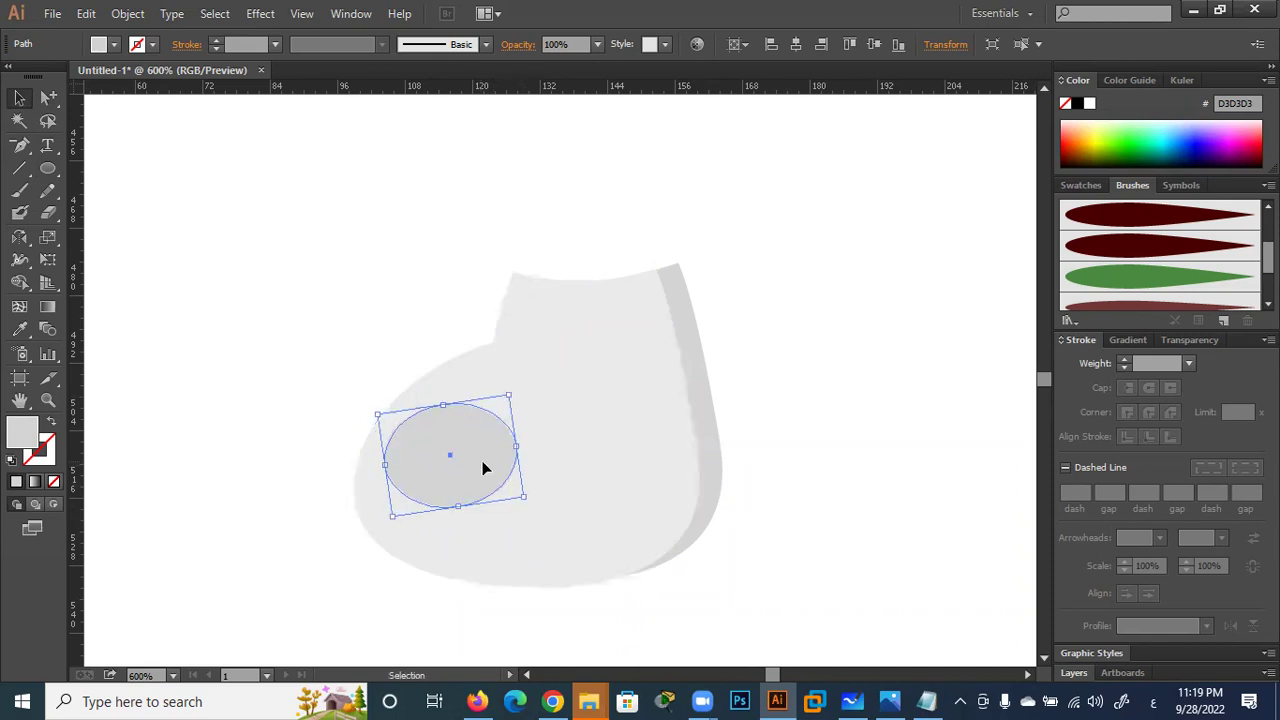
Fill the toe oval with a pale near-white grey (EFEFEF) as a highlight
{"action": "double_click", "coordinate": [32, 438]}
{"action": "left_click_drag", "start_coordinate": [250, 255], "coordinate": [236, 219]}
{"action": "left_click", "coordinate": [650, 222]}
{"action": "left_click", "coordinate": [322, 256]}
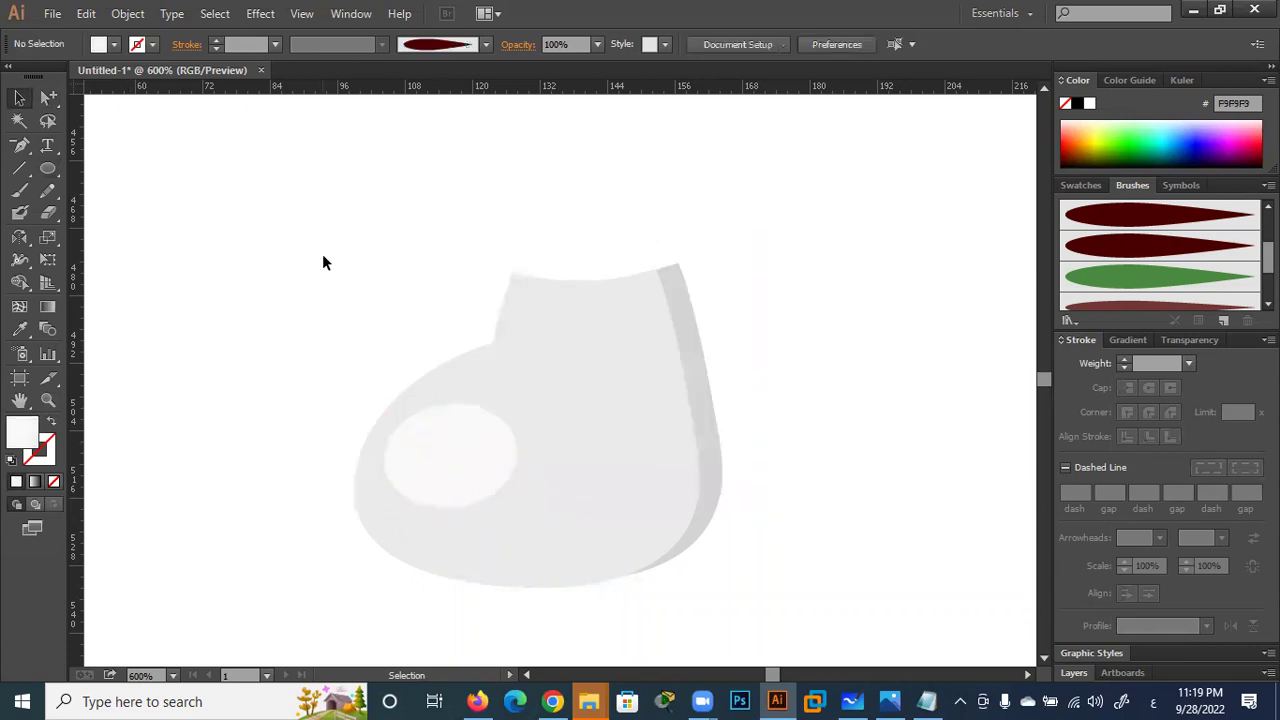
{"action": "left_click", "coordinate": [22, 103]}
{"action": "left_click", "coordinate": [410, 448]}
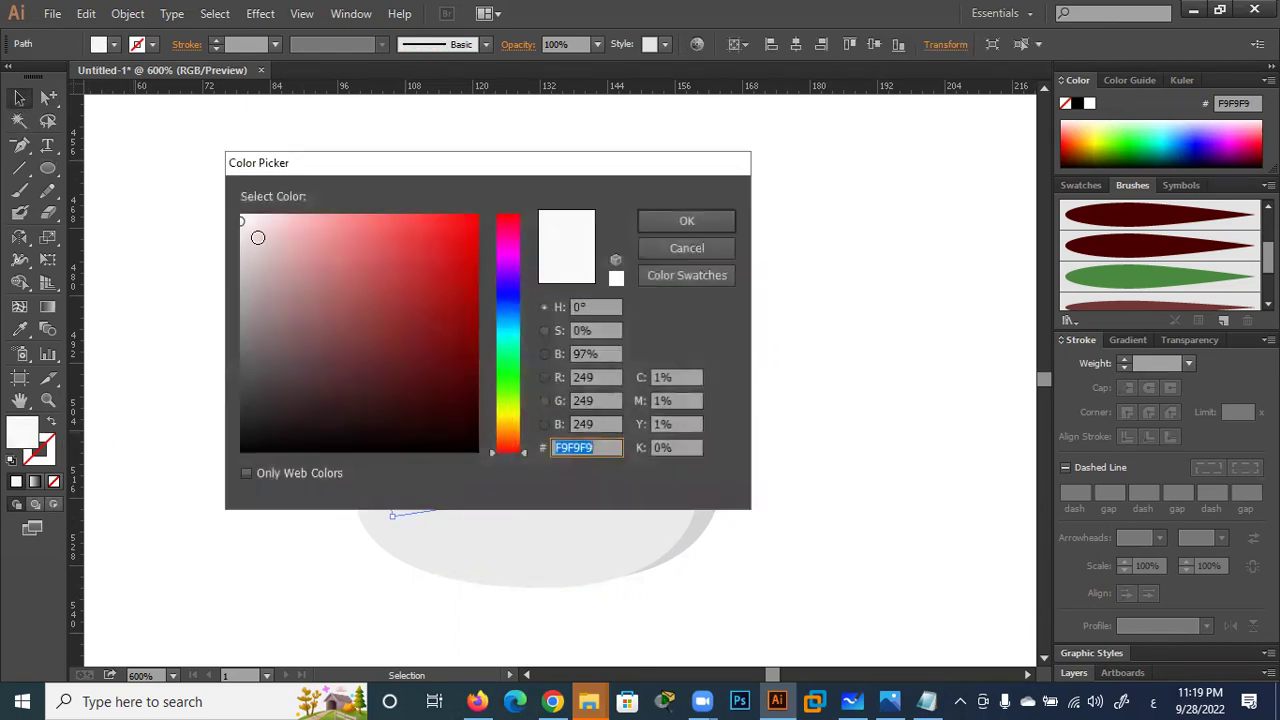
{"action": "left_click", "coordinate": [655, 220]}
{"action": "left_click", "coordinate": [309, 210]}
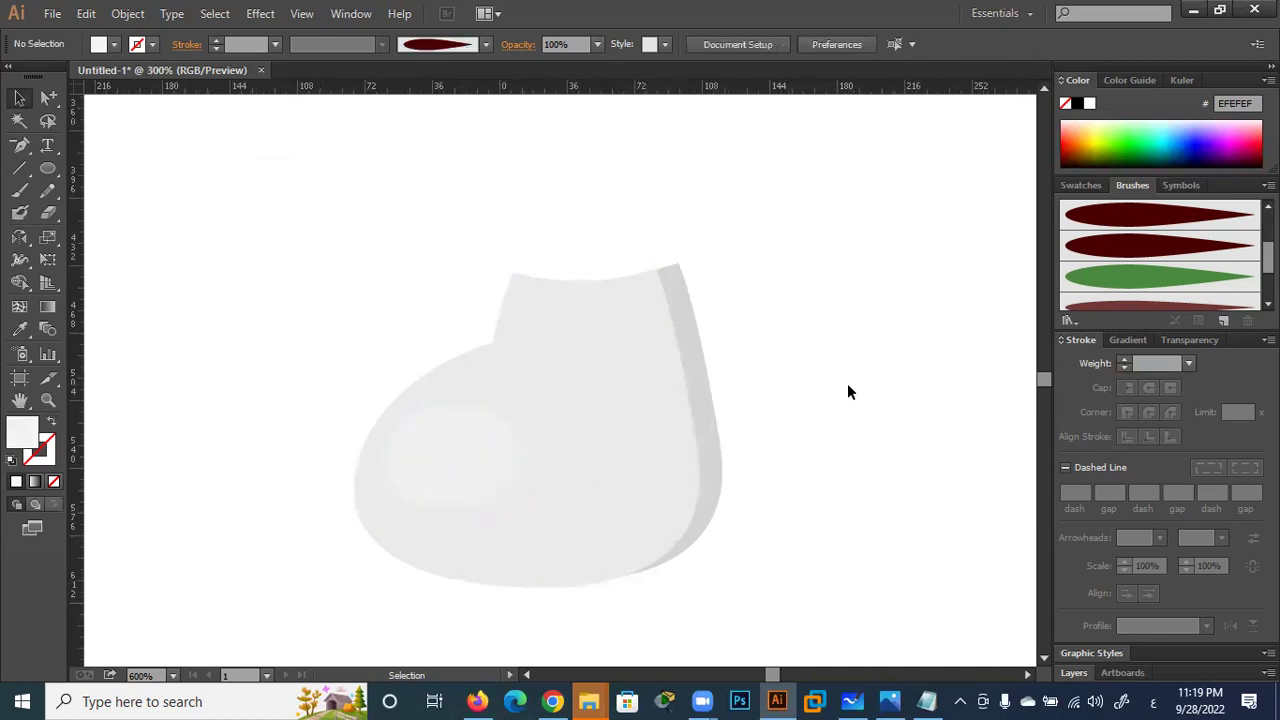
{"action": "scroll", "coordinate": [847, 385], "scroll_direction": "down", "scroll_amount": 3}
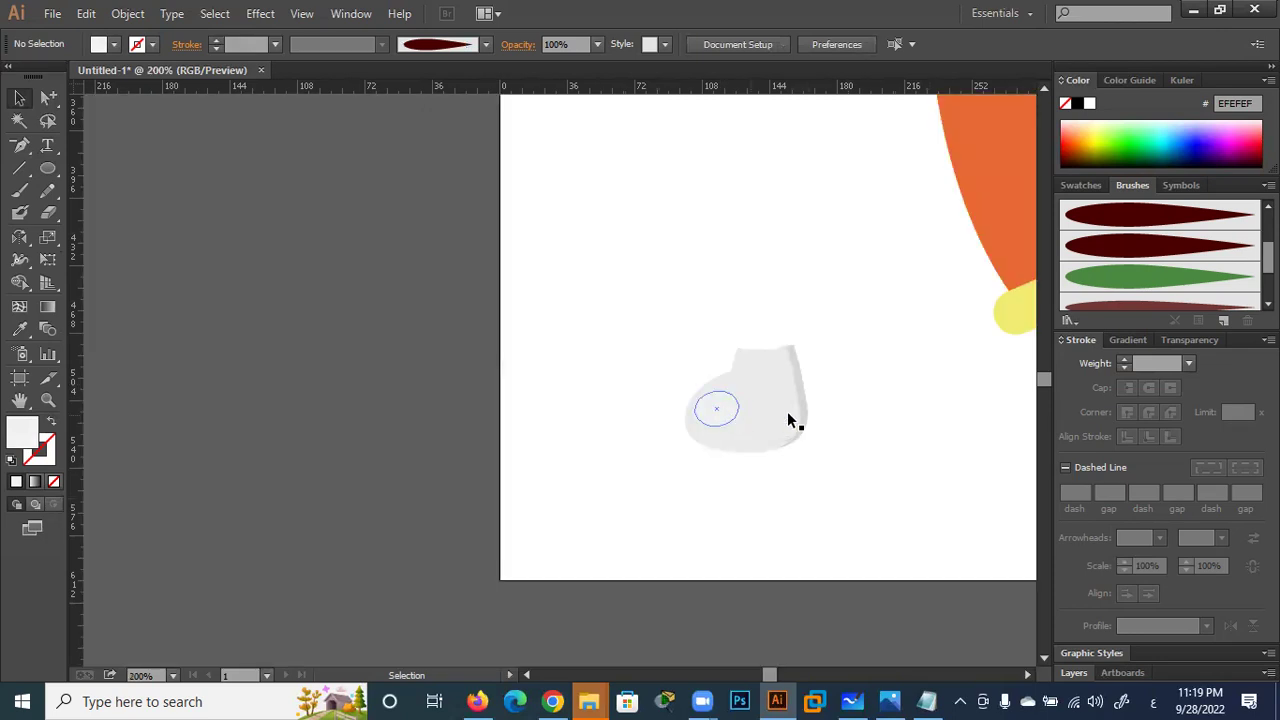
Draw a small pale rectangle beneath the boot's heel with the Rectangle Tool
{"action": "left_click_drag", "start_coordinate": [898, 434], "coordinate": [738, 440]}
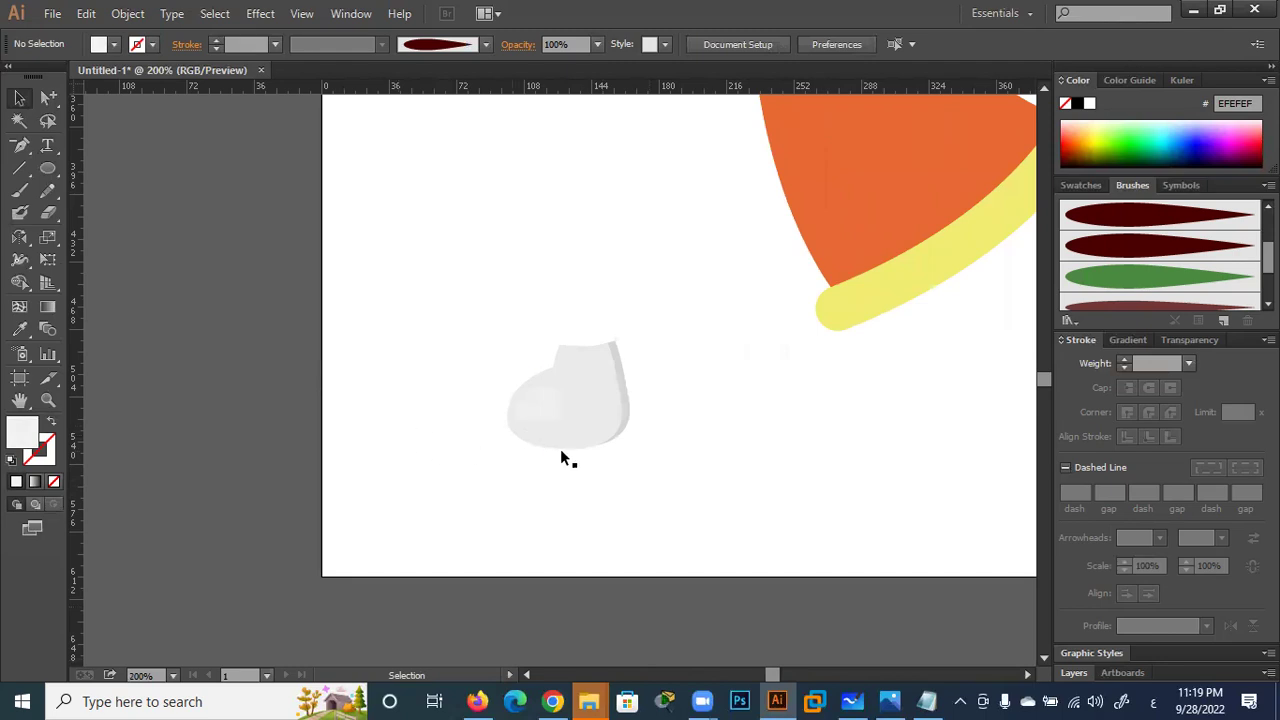
{"action": "left_click", "coordinate": [47, 168]}
{"action": "left_click", "coordinate": [103, 175]}
{"action": "scroll", "coordinate": [437, 400], "scroll_direction": "up", "scroll_amount": 2}
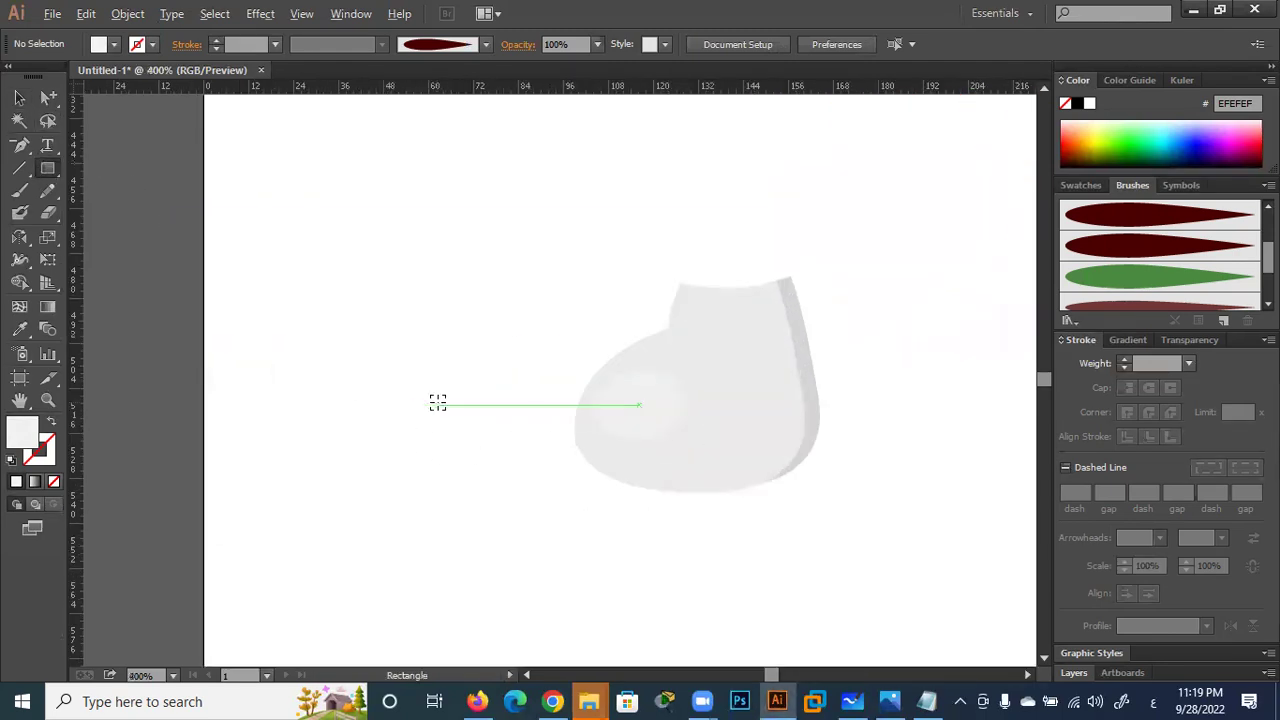
{"action": "left_click_drag", "start_coordinate": [786, 549], "coordinate": [707, 458]}
{"action": "left_click_drag", "start_coordinate": [710, 368], "coordinate": [690, 402]}
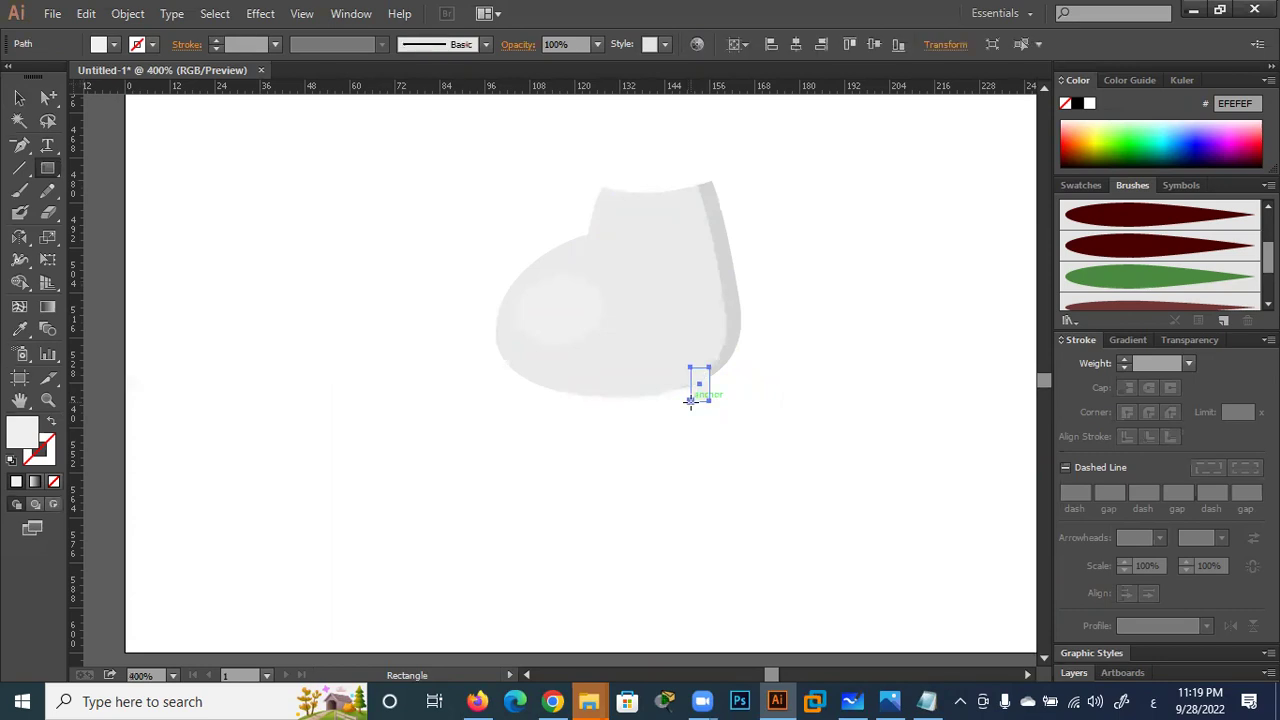
{"action": "left_click", "coordinate": [18, 97]}
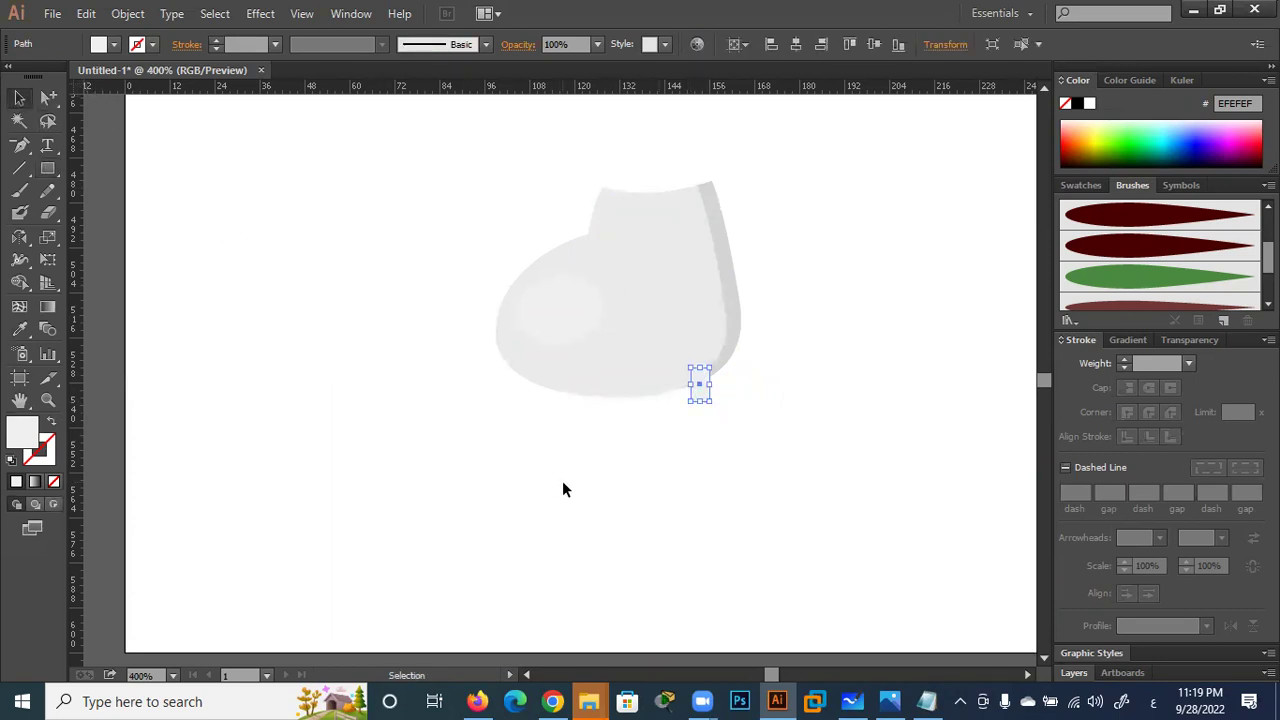
{"action": "left_click", "coordinate": [646, 477]}
{"action": "left_click", "coordinate": [705, 401]}
{"action": "key", "text": "ctrl+alt"}
Ungroup the boot via Object > Ungroup and select the heel rectangle by itself
{"action": "left_click", "coordinate": [754, 500]}
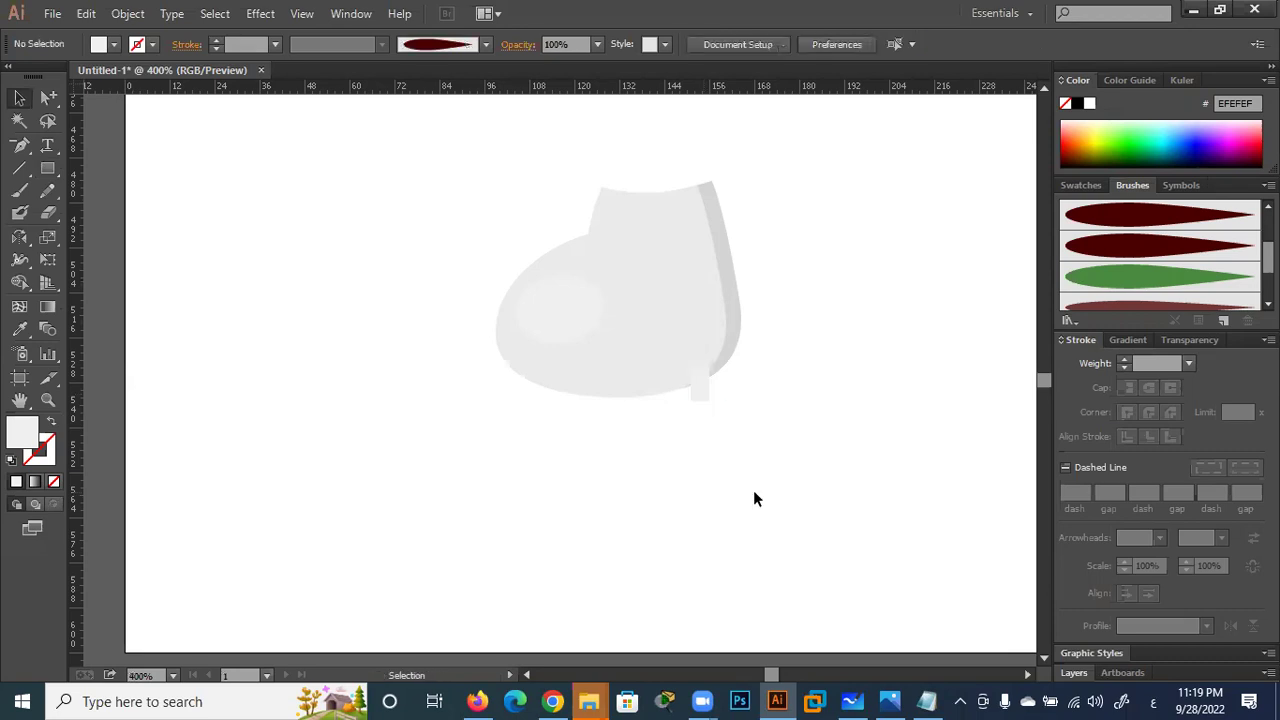
{"action": "left_click", "coordinate": [714, 318]}
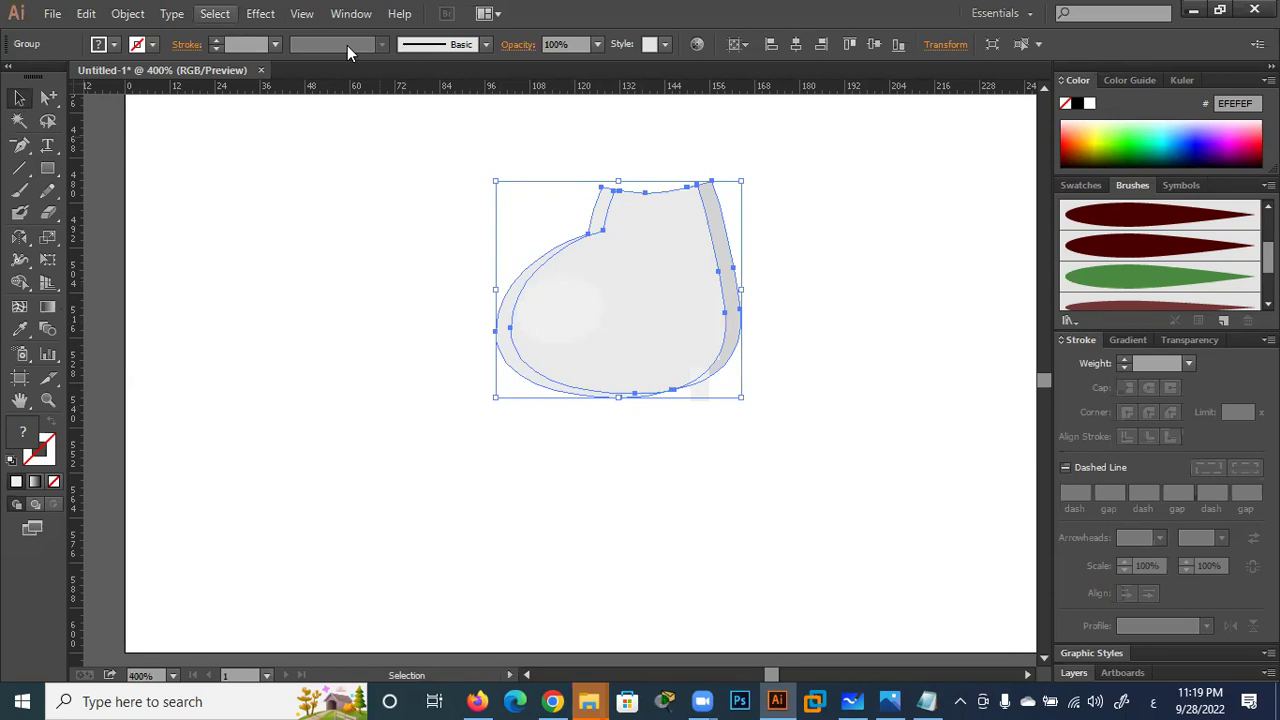
{"action": "left_click", "coordinate": [134, 16]}
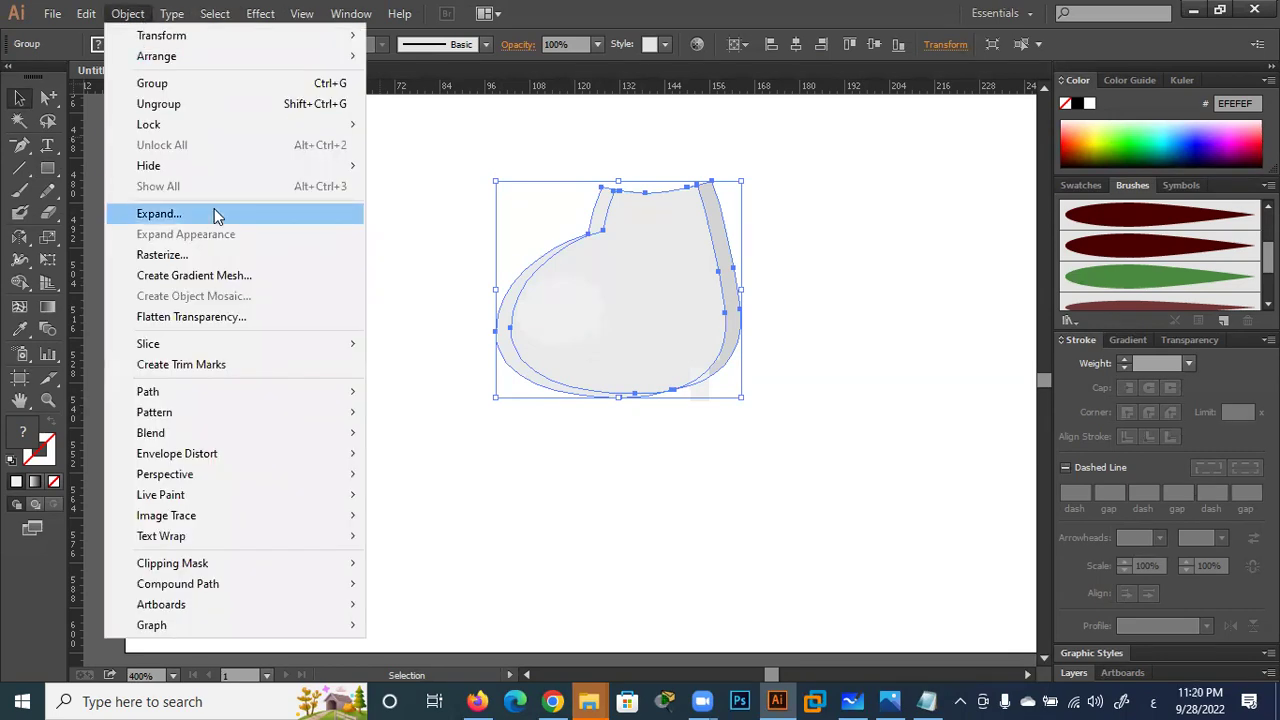
{"action": "left_click", "coordinate": [174, 106]}
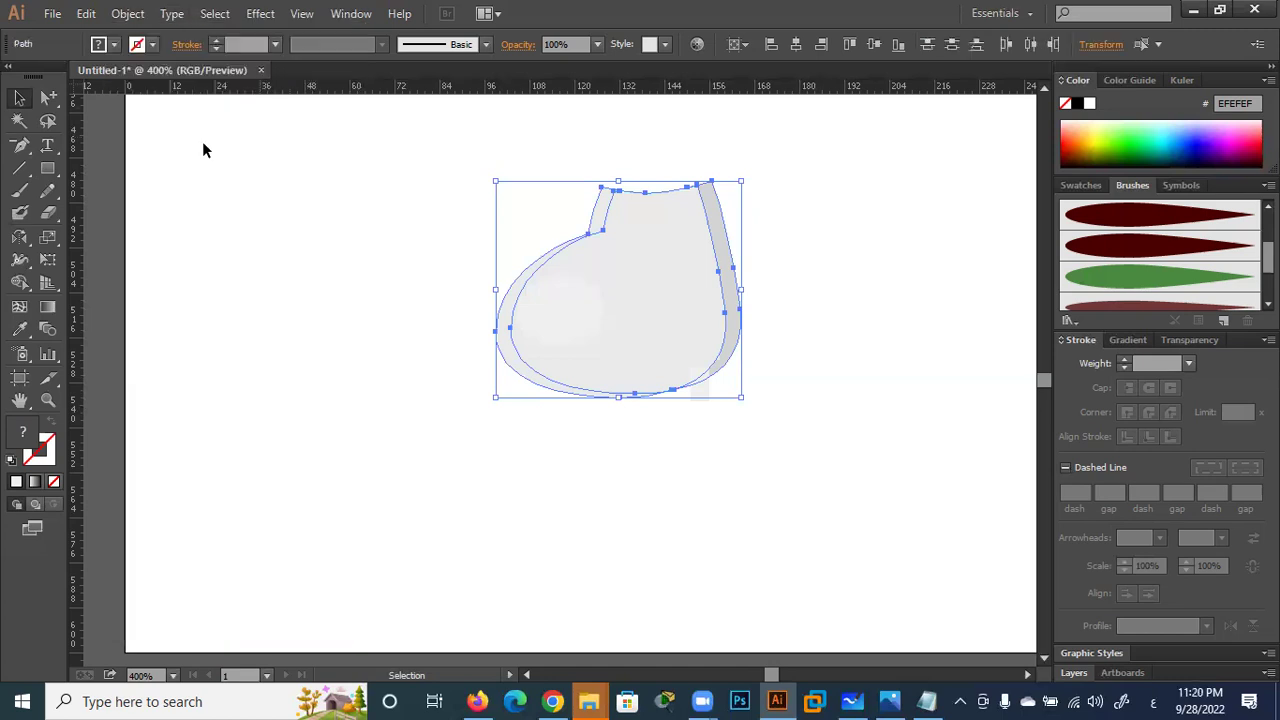
{"action": "left_click", "coordinate": [605, 537]}
{"action": "left_click", "coordinate": [703, 387]}
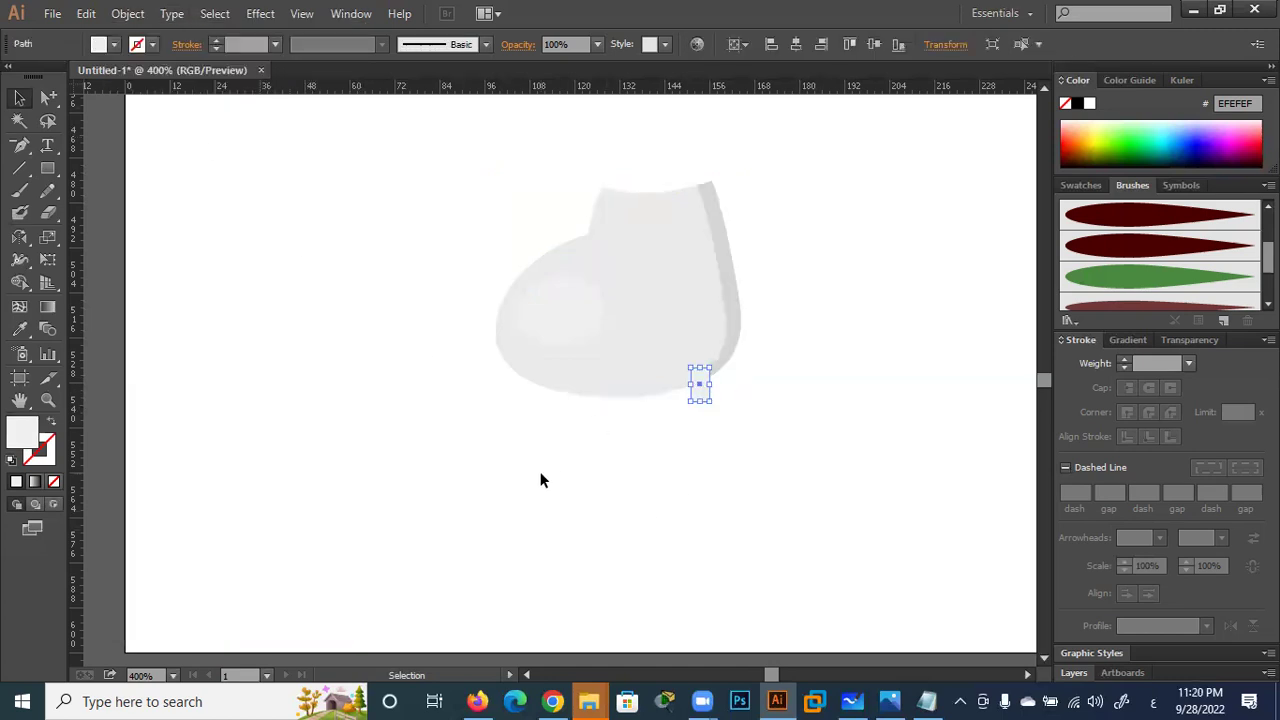
Eyedropper the boot's grey onto the small heel rectangle
{"action": "key", "text": "ctrl+equal"}
{"action": "key", "text": "ctrl+minus"}
{"action": "key", "text": "ctrl+minus"}
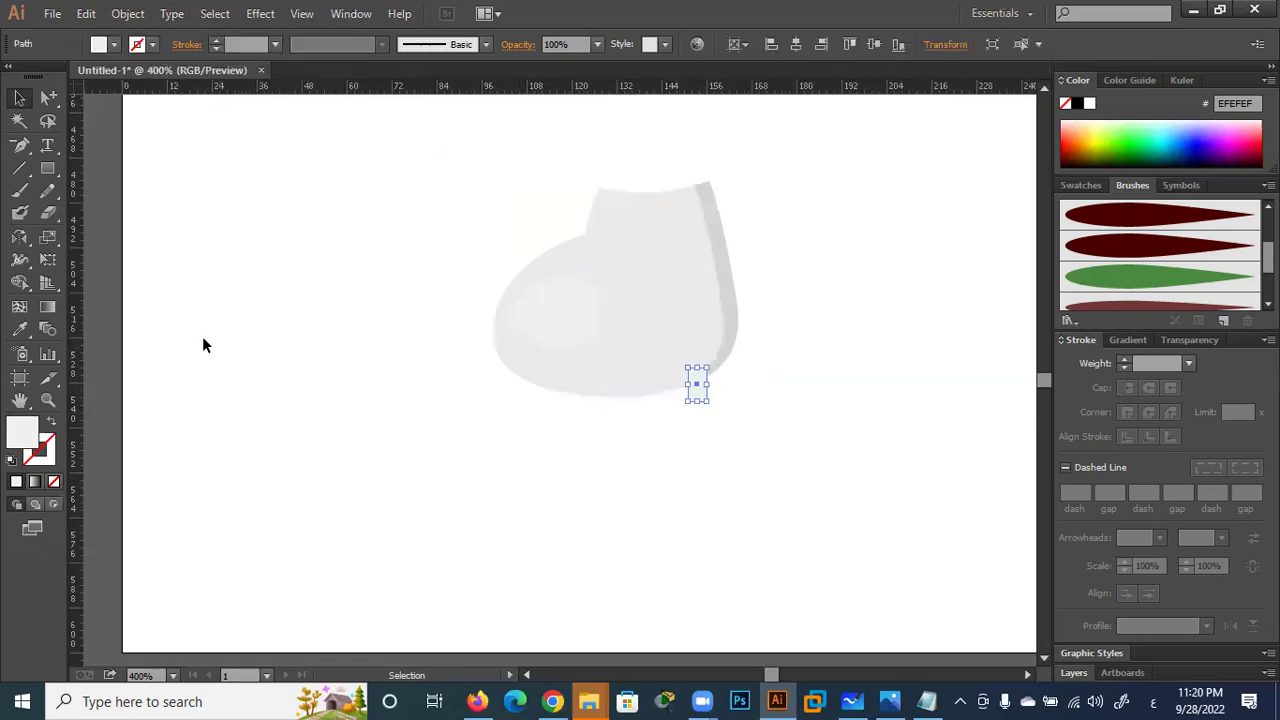
{"action": "left_click", "coordinate": [20, 329]}
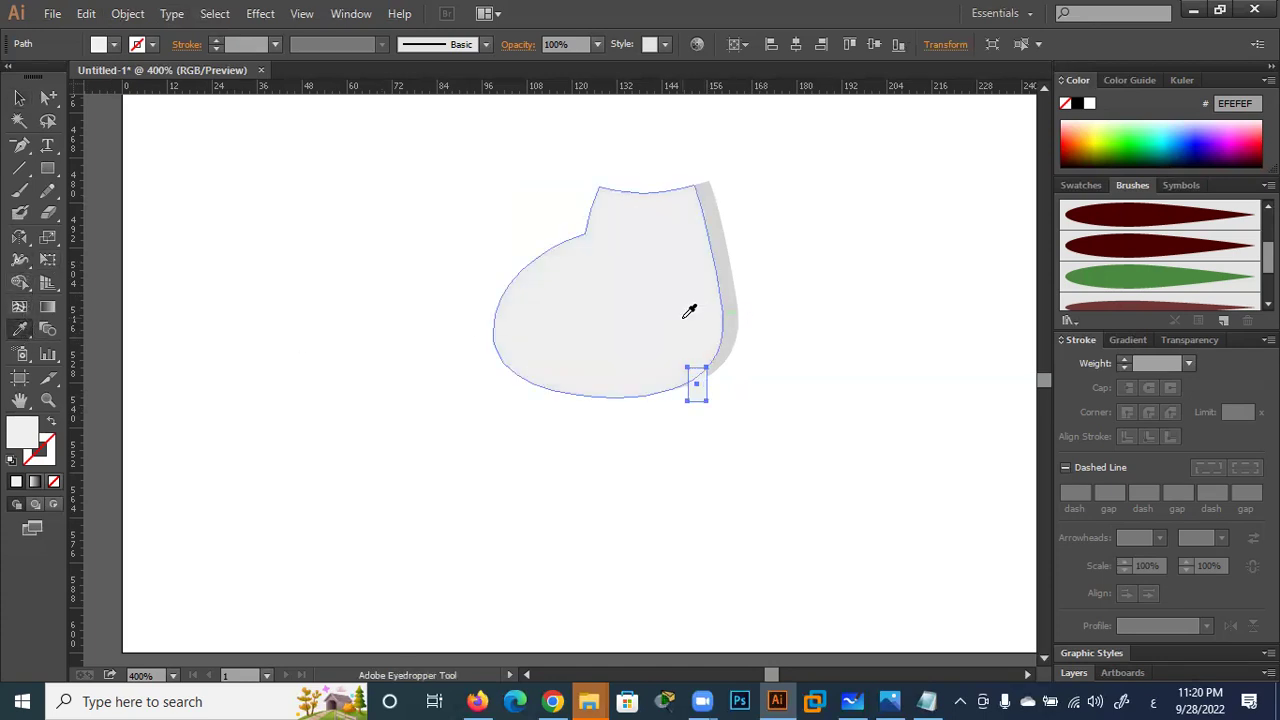
{"action": "left_click", "coordinate": [689, 312]}
Lengthen the heel rectangle and place a copied block under the boot's toe
{"action": "left_click", "coordinate": [19, 97]}
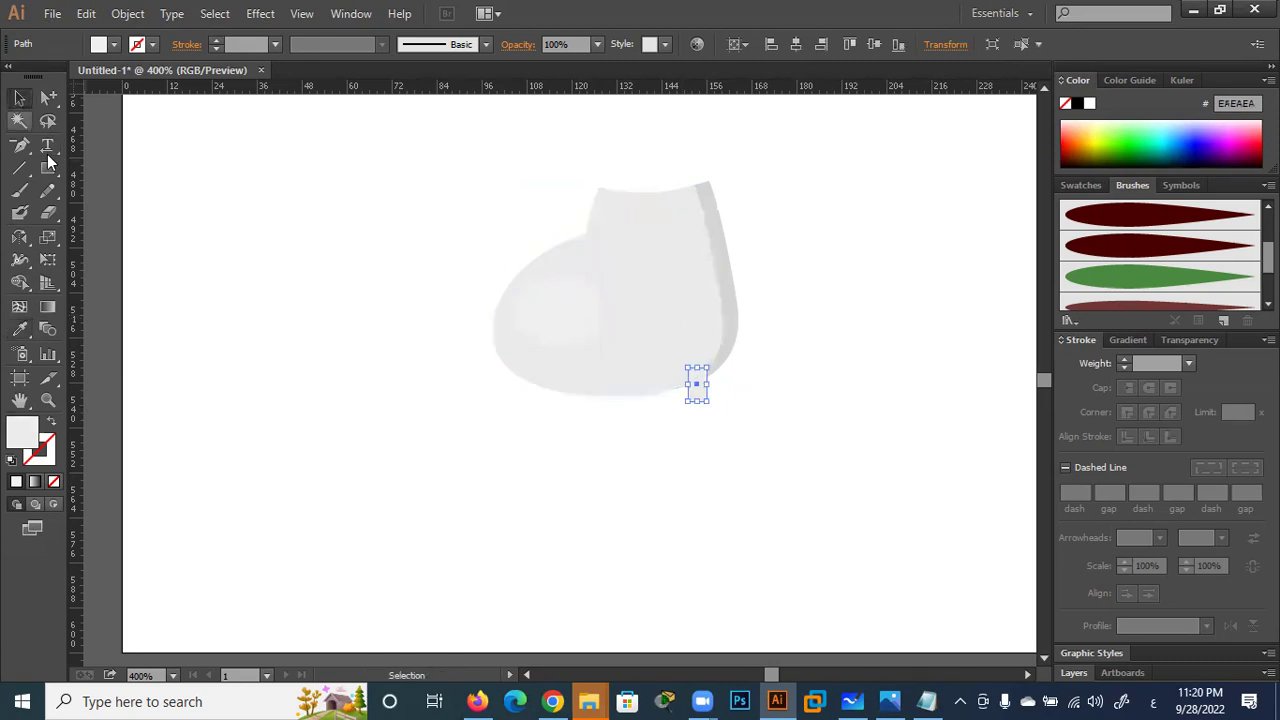
{"action": "left_click", "coordinate": [511, 476]}
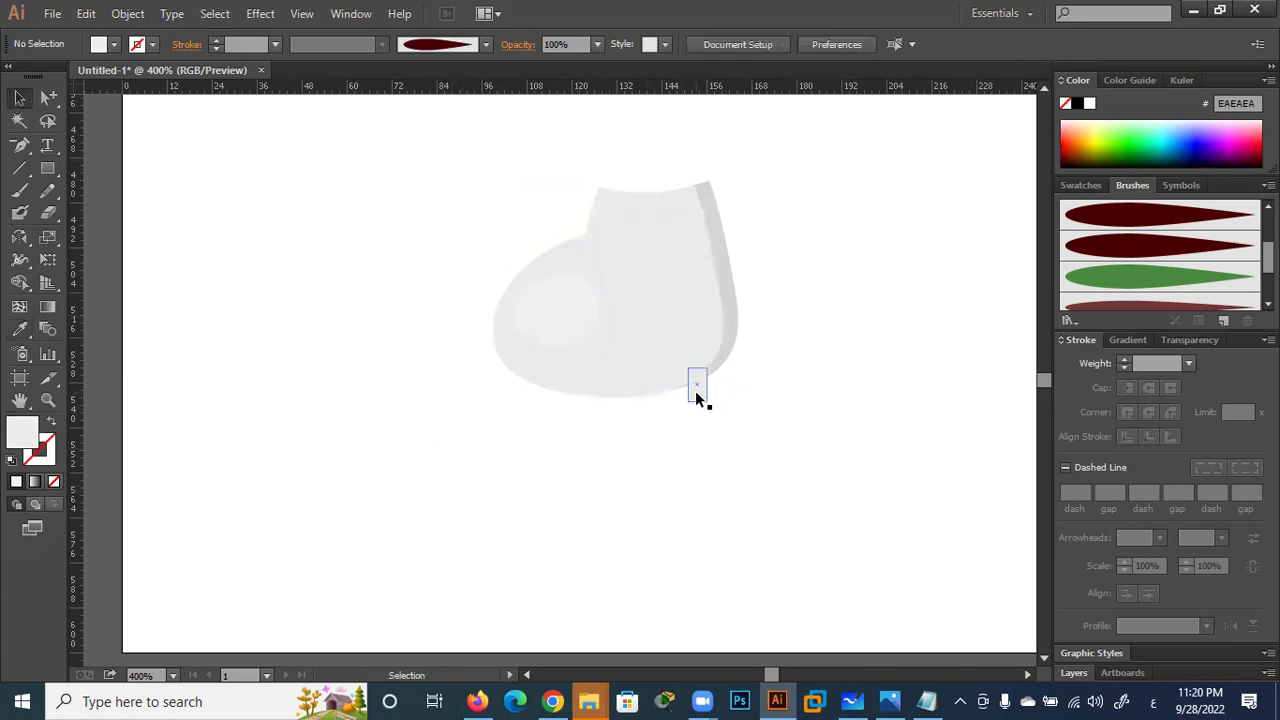
{"action": "left_click", "coordinate": [697, 397]}
{"action": "mouse_move", "coordinate": [698, 400]}
{"action": "left_mouse_down"}
{"action": "mouse_move", "coordinate": [697, 411]}
{"action": "mouse_move", "coordinate": [685, 394]}
{"action": "mouse_move", "coordinate": [622, 415]}
{"action": "mouse_move", "coordinate": [541, 412]}
{"action": "left_mouse_up"}
{"action": "left_click", "coordinate": [686, 441]}
{"action": "left_click", "coordinate": [494, 443]}
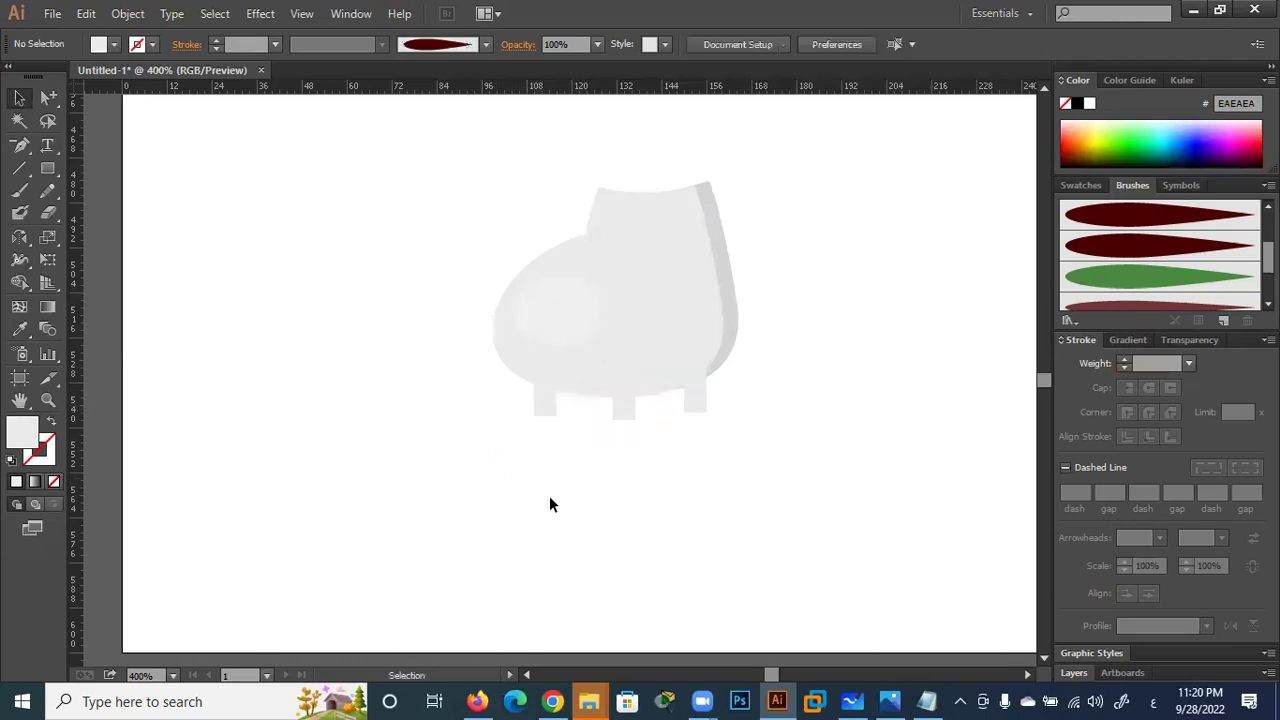
{"action": "scroll", "coordinate": [725, 507], "scroll_direction": "down", "scroll_amount": 3}
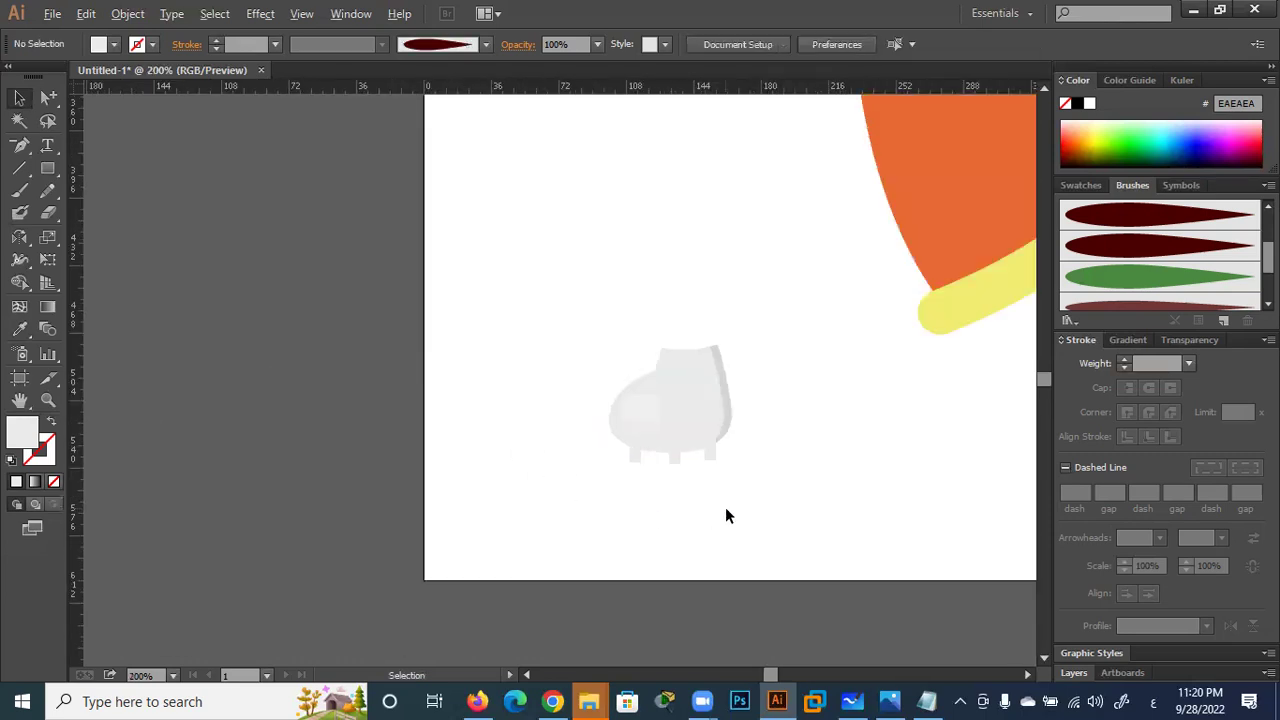
{"action": "scroll", "coordinate": [725, 507], "scroll_direction": "up", "scroll_amount": 2}
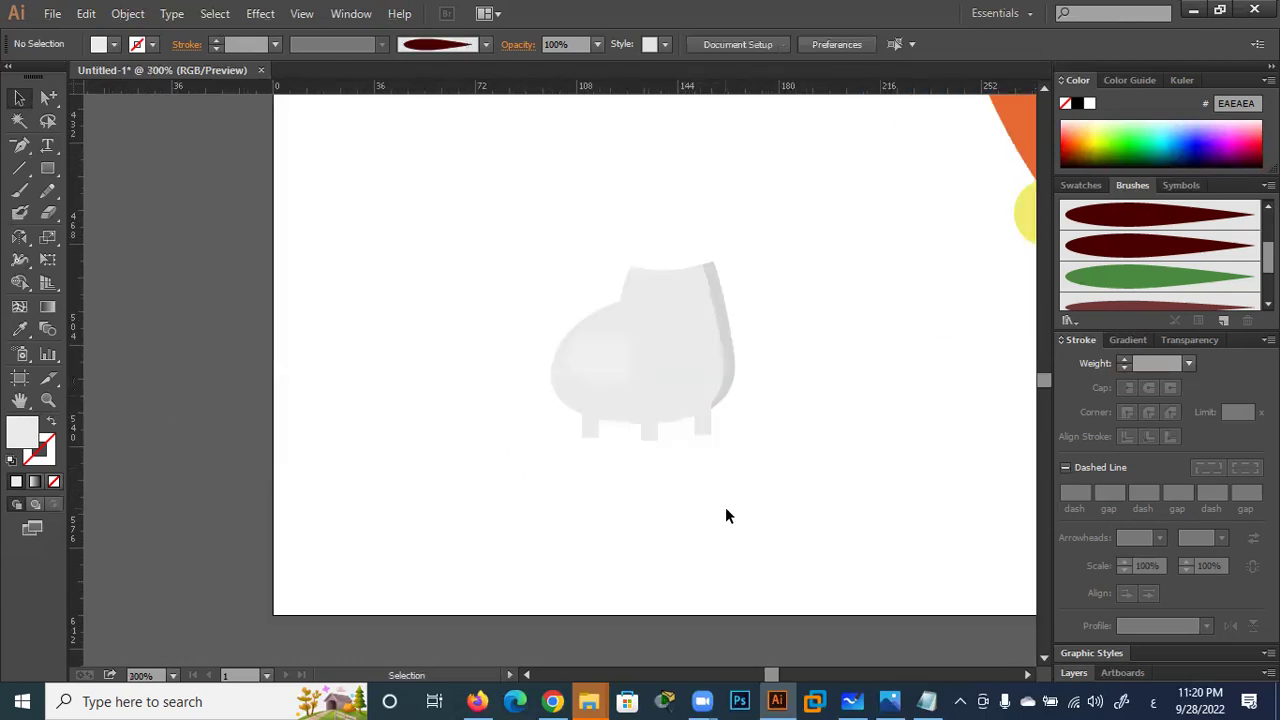
{"action": "left_click", "coordinate": [552, 699]}
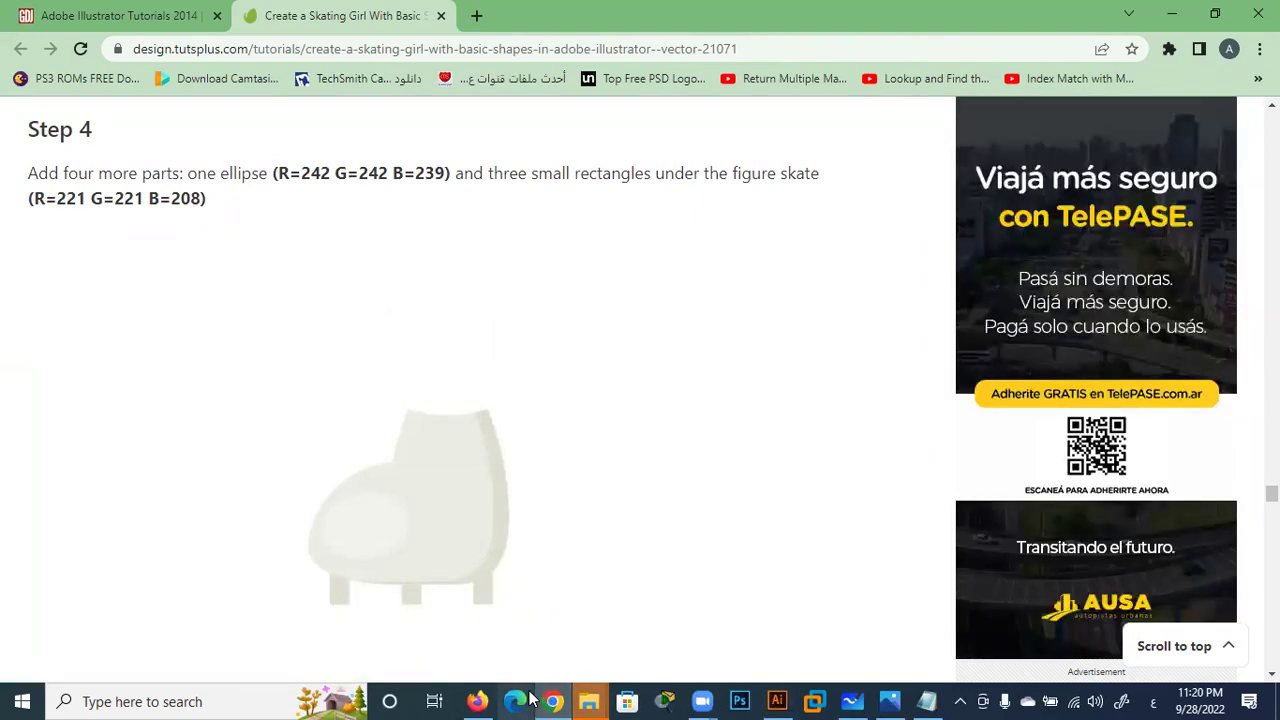
{"action": "left_click", "coordinate": [777, 701]}
Eyedropper a darker grey from the boot onto the right-hand block
{"action": "left_click", "coordinate": [708, 424]}
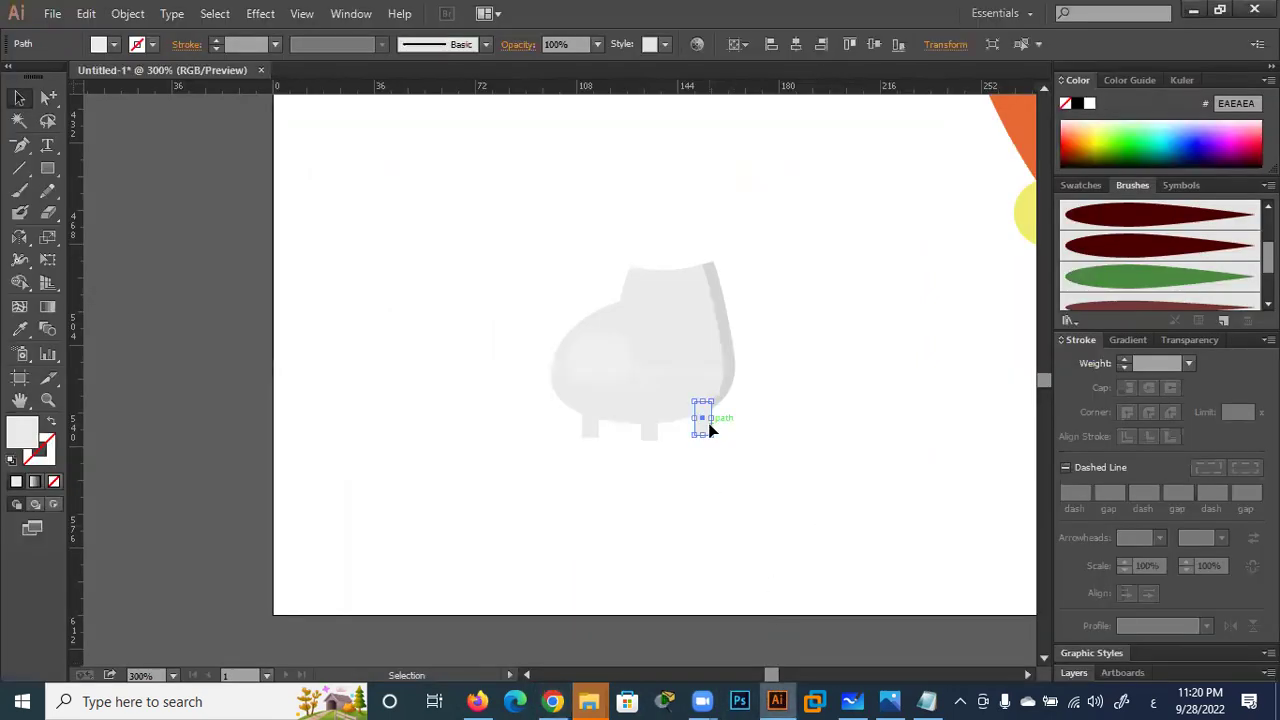
{"action": "left_click", "coordinate": [19, 329]}
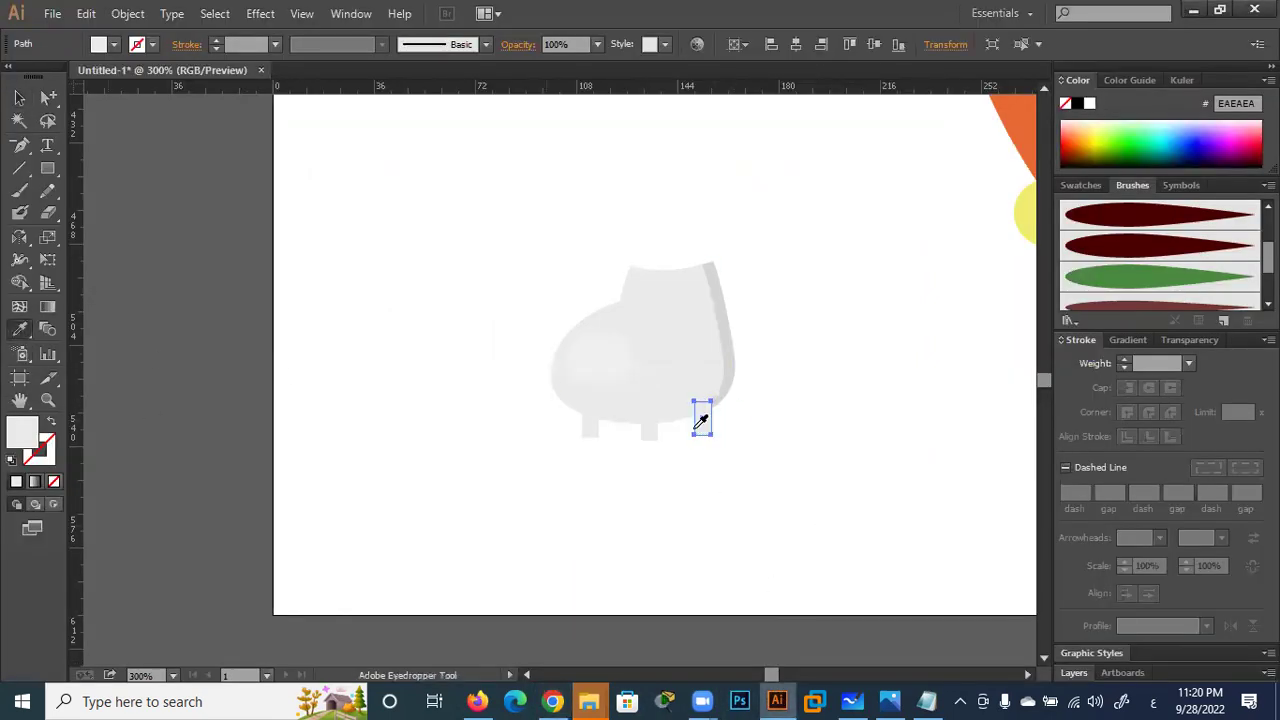
{"action": "left_click", "coordinate": [736, 377]}
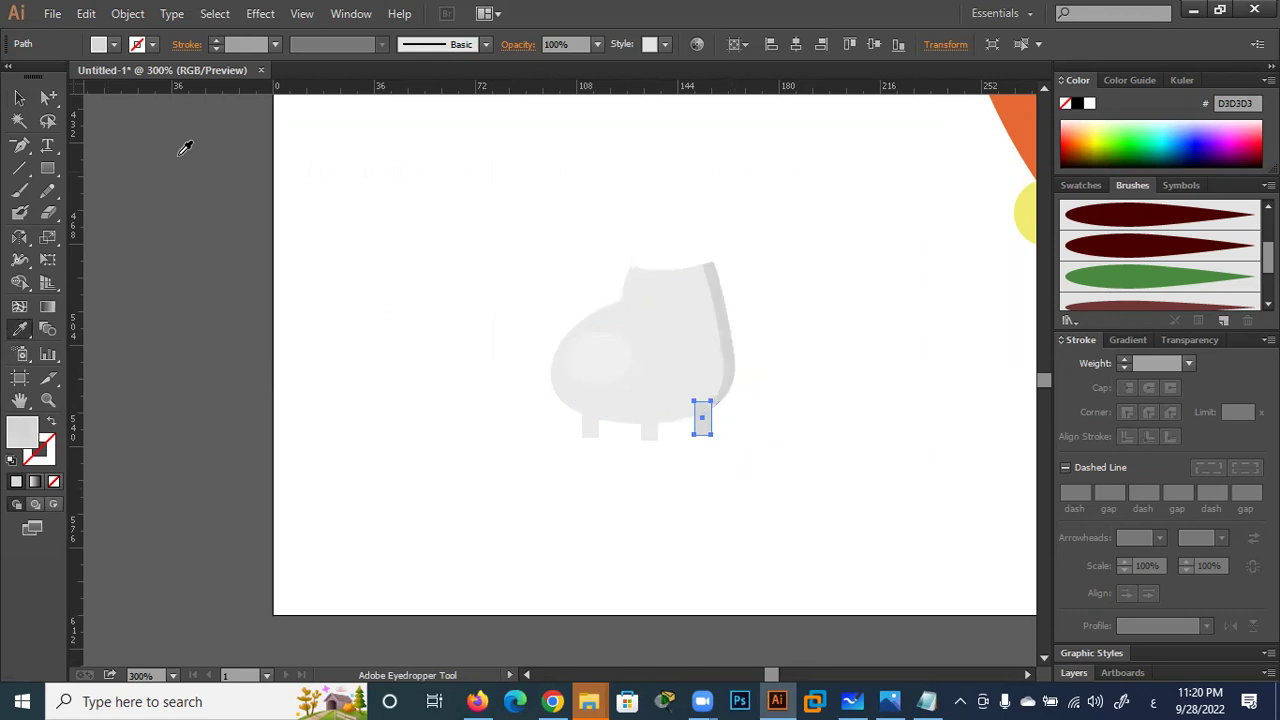
{"action": "left_click", "coordinate": [22, 99]}
{"action": "left_click", "coordinate": [701, 489]}
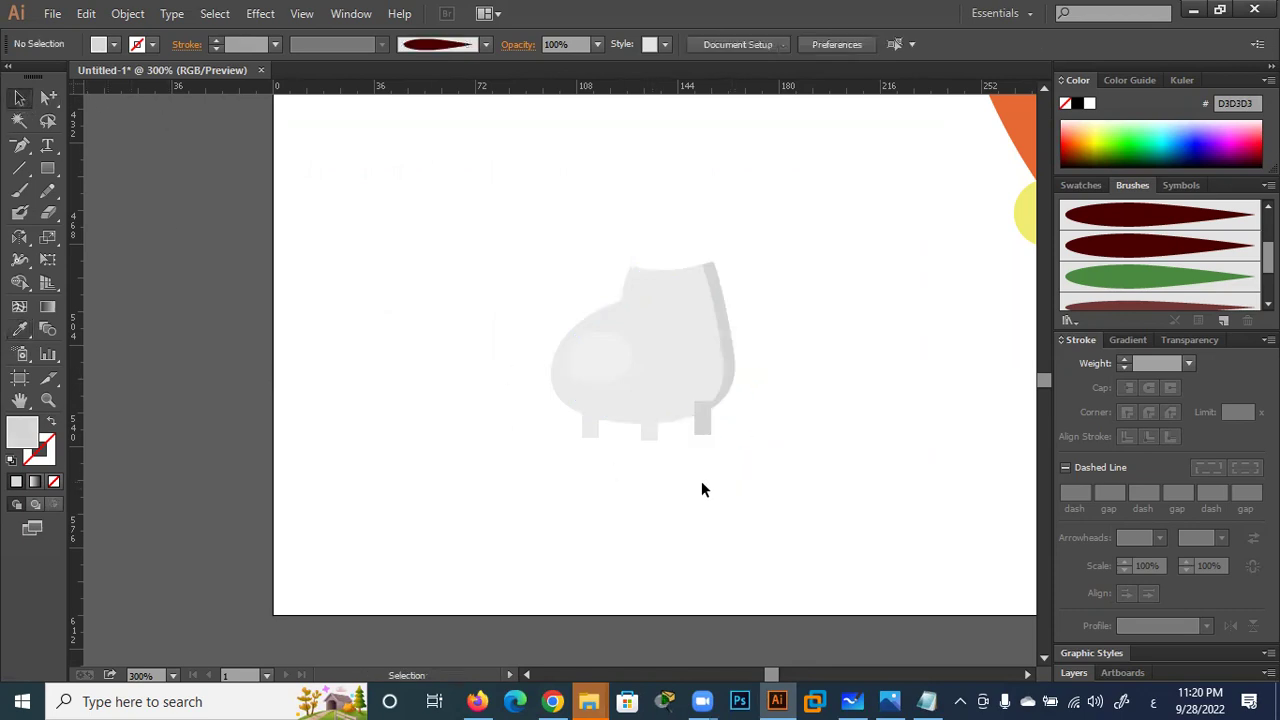
Bottom-align the three blocks and move them back up under the boot
{"action": "left_click", "coordinate": [703, 428]}
{"action": "left_click", "coordinate": [650, 428], "text": "shift"}
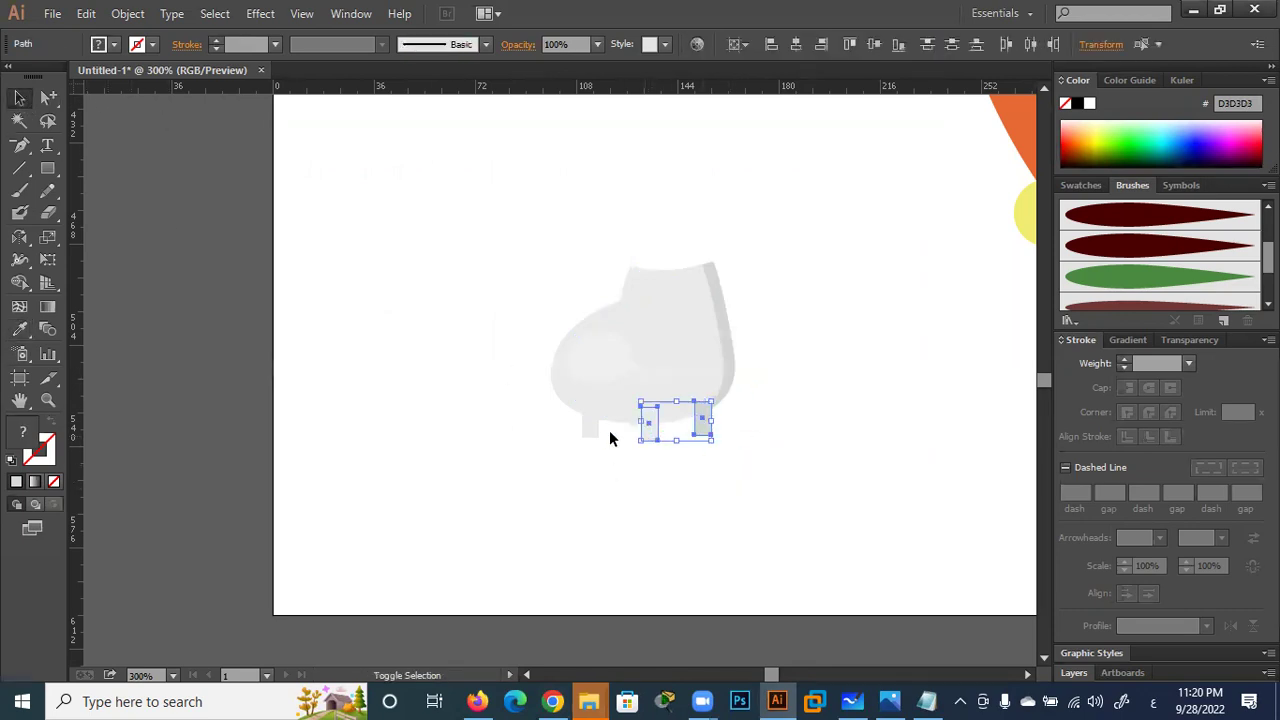
{"action": "left_click", "coordinate": [592, 432], "text": "shift"}
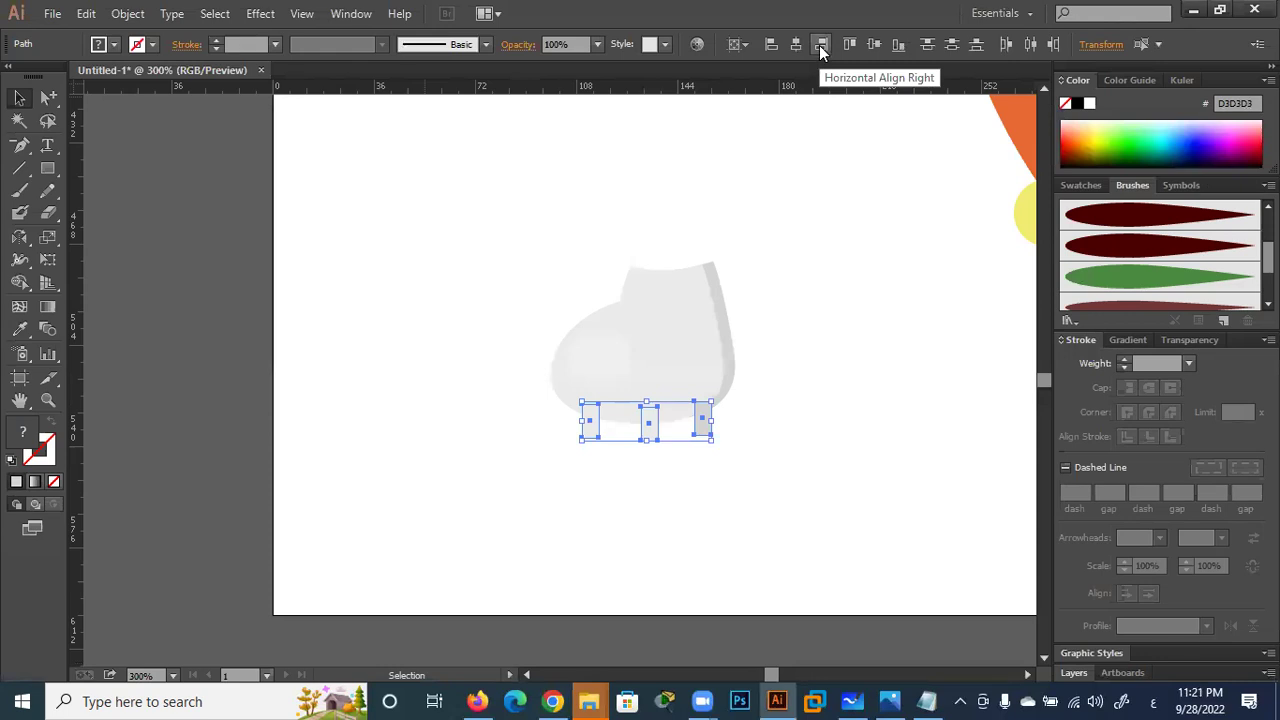
{"action": "left_click", "coordinate": [898, 45]}
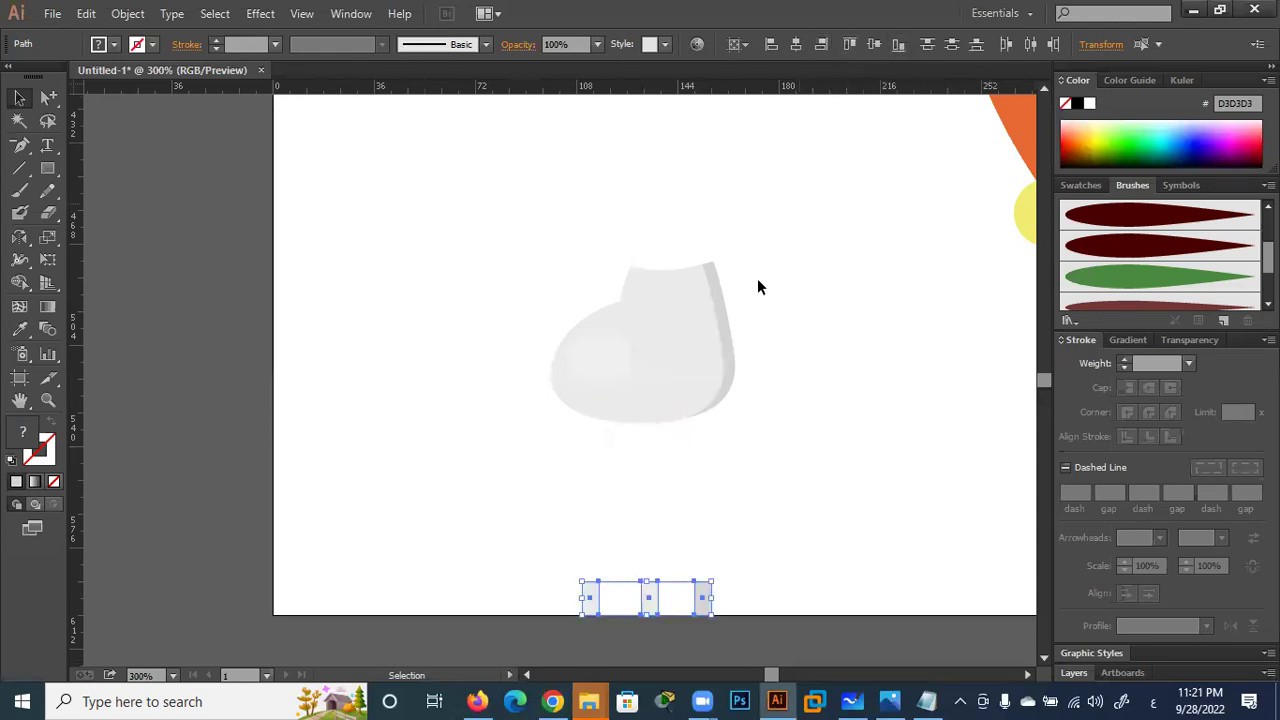
{"action": "left_click_drag", "start_coordinate": [702, 601], "coordinate": [705, 410]}
Reselect the three blocks and nudge them one step lower
{"action": "left_click", "coordinate": [738, 458]}
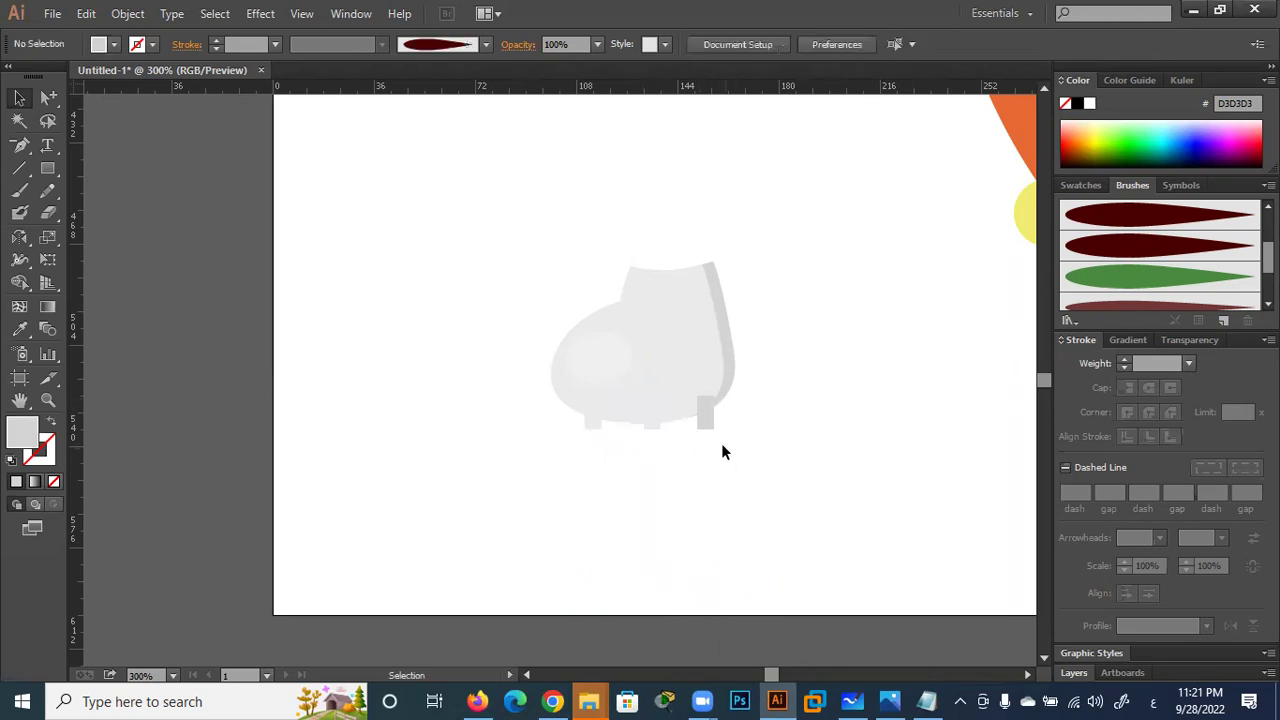
{"action": "left_click", "coordinate": [707, 425]}
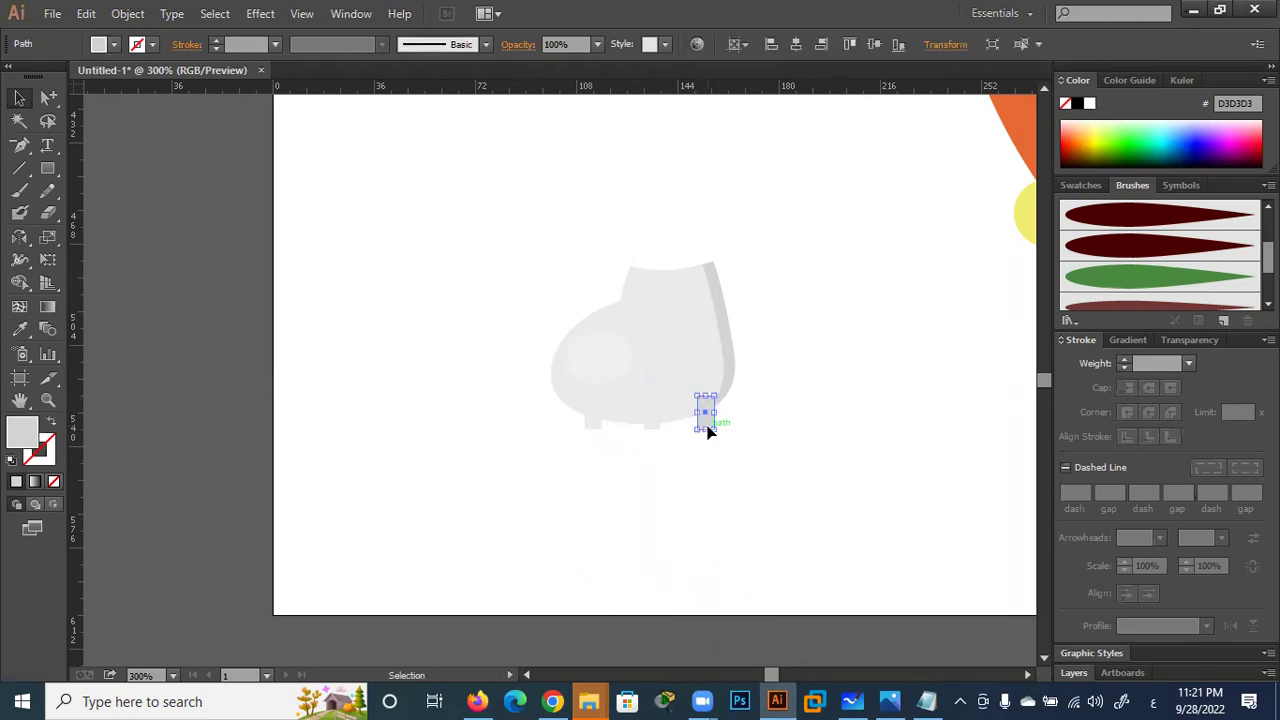
{"action": "left_click", "coordinate": [655, 430], "text": "shift"}
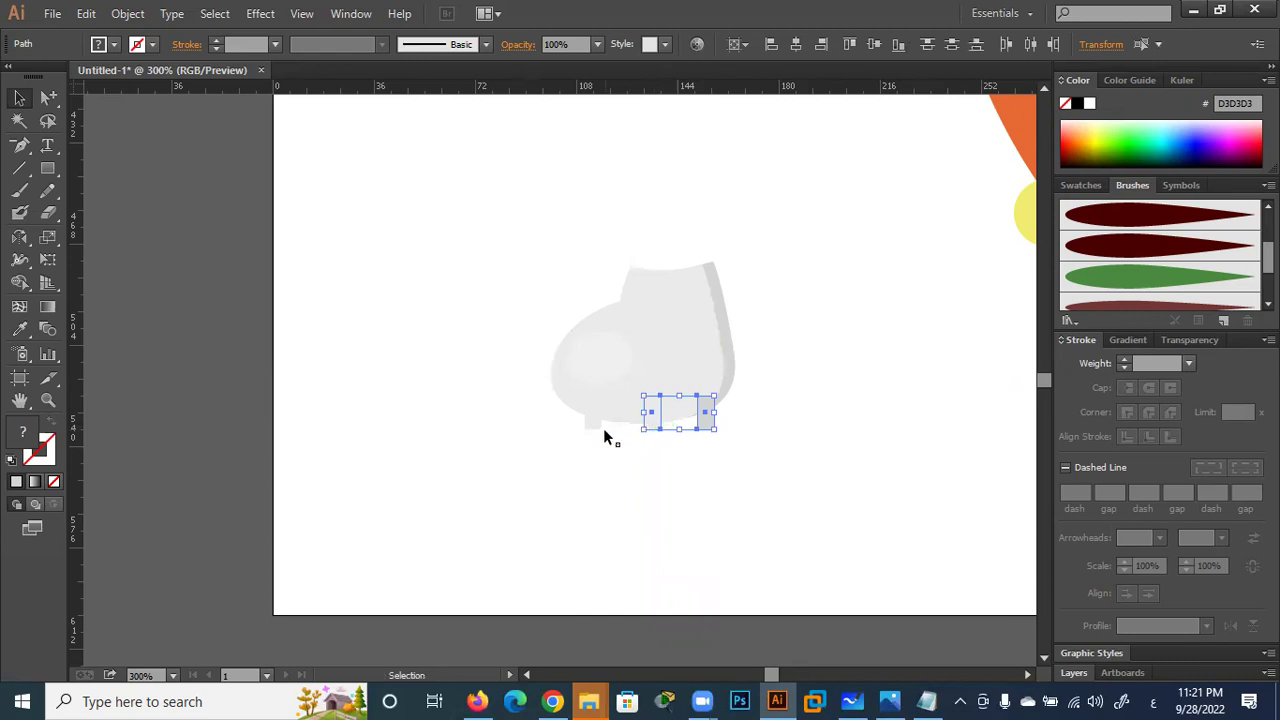
{"action": "left_click", "coordinate": [597, 430], "text": "shift"}
{"action": "key", "text": "Down"}
{"action": "key", "text": "Down"}
{"action": "key", "text": "Down"}
{"action": "key", "text": "Down"}
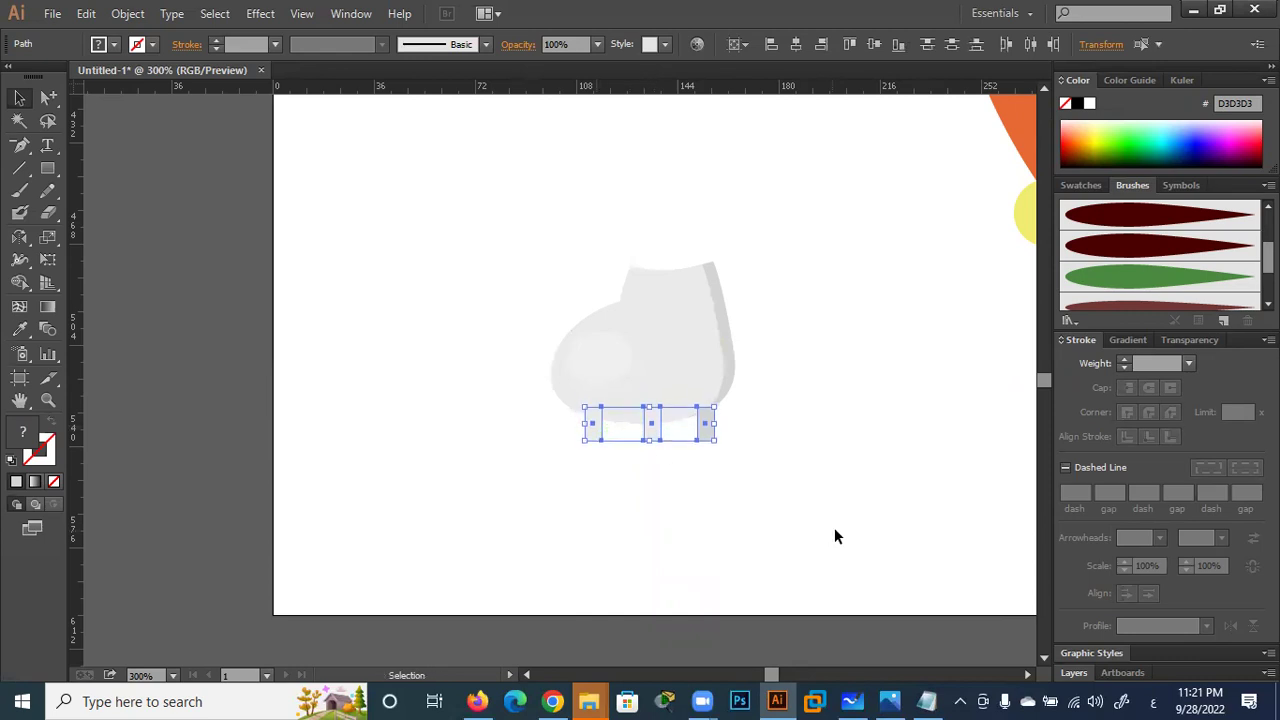
Raise the three leg posts about 8 px so they tuck under the boot
{"action": "left_click", "coordinate": [834, 527]}
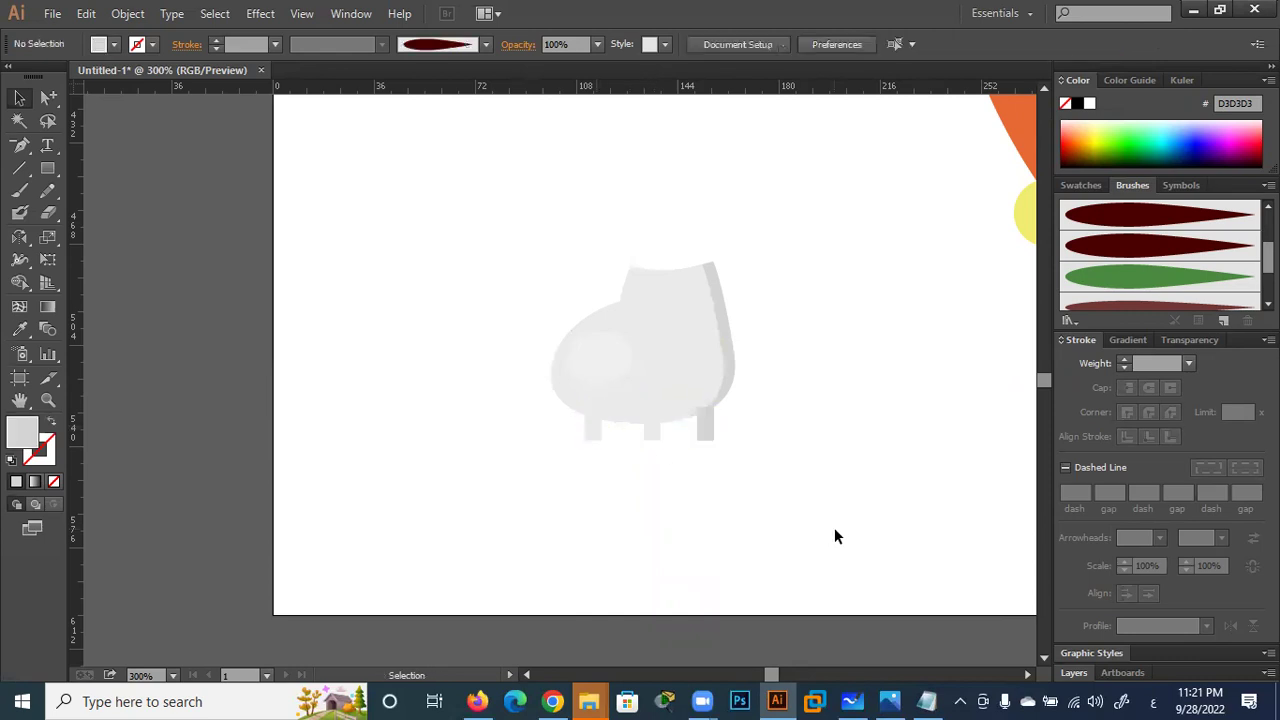
{"action": "left_click", "coordinate": [712, 433]}
{"action": "left_click", "coordinate": [656, 438], "text": "shift"}
{"action": "left_click", "coordinate": [593, 430], "text": "shift"}
{"action": "scroll", "coordinate": [667, 501], "scroll_direction": "up", "scroll_amount": 3}
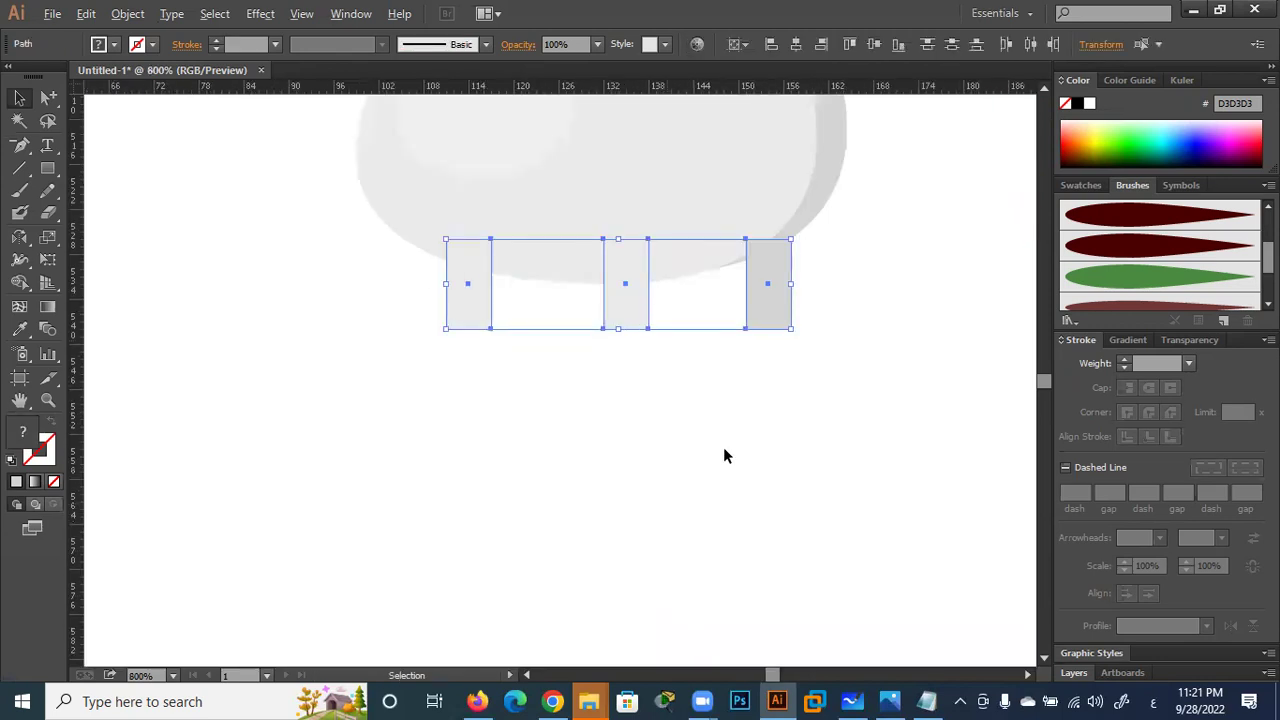
{"action": "left_click_drag", "start_coordinate": [763, 320], "coordinate": [763, 312]}
{"action": "left_click", "coordinate": [781, 342]}
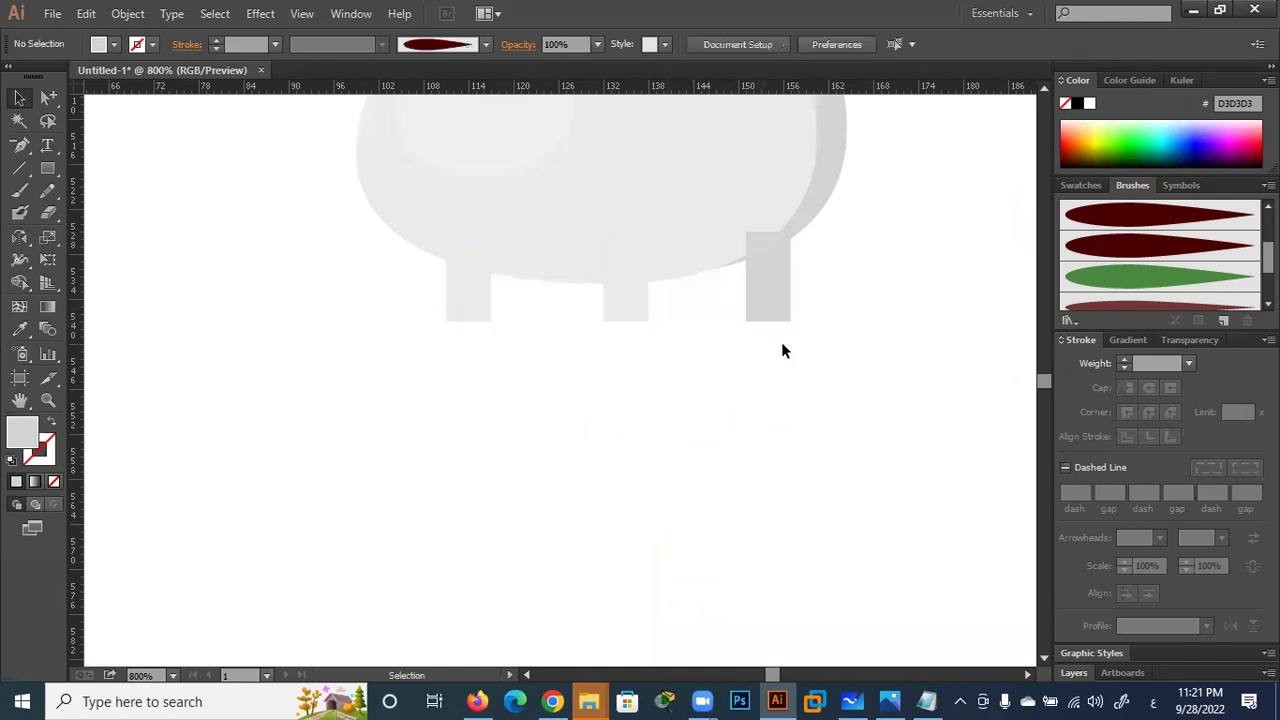
{"action": "left_click", "coordinate": [775, 298]}
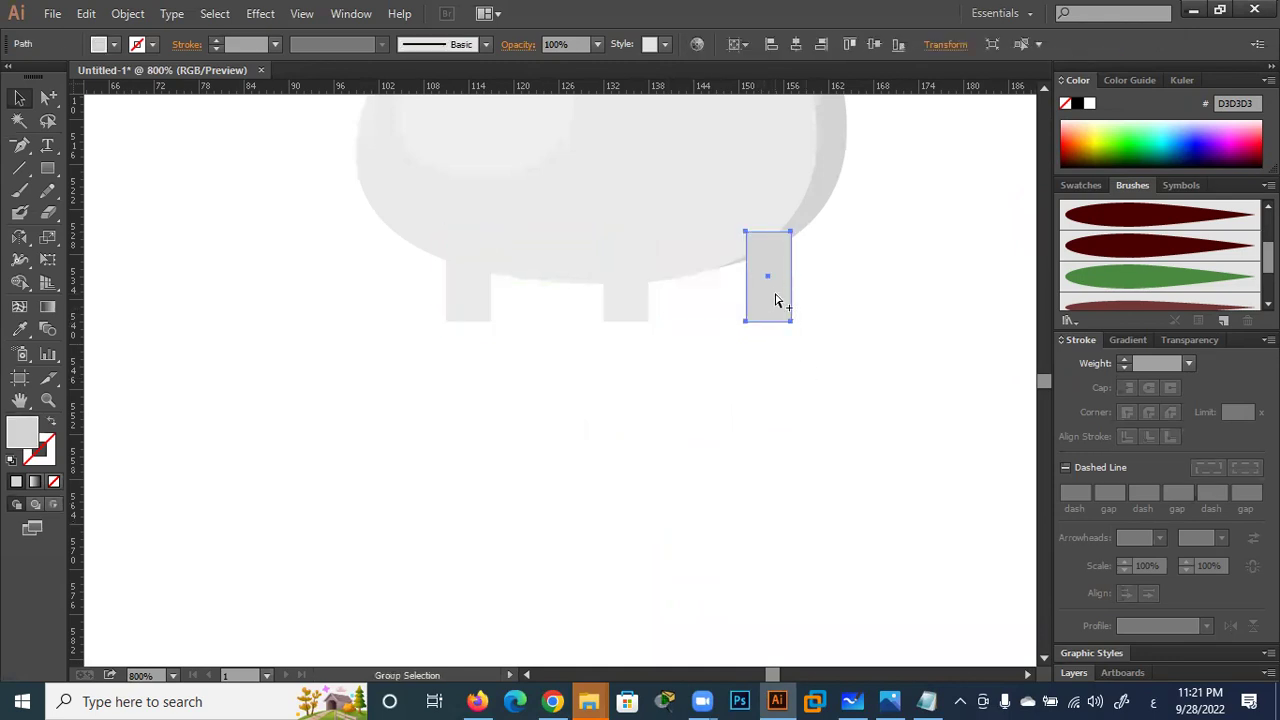
Marquee-select the whole skate boot artwork
{"action": "key", "text": "v"}
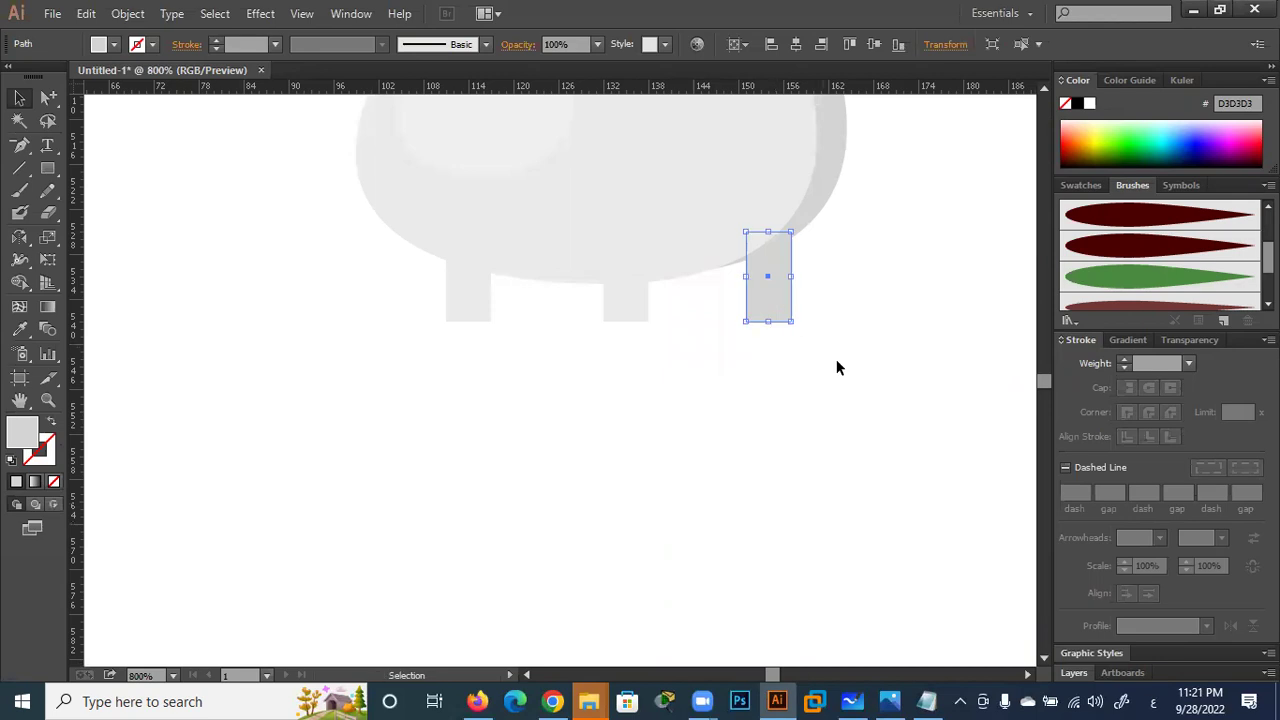
{"action": "left_click", "coordinate": [838, 368]}
{"action": "scroll", "coordinate": [838, 368], "scroll_direction": "down", "scroll_amount": 2}
{"action": "left_click_drag", "start_coordinate": [882, 178], "coordinate": [512, 442]}
{"action": "key", "text": "ctrl"}
{"action": "left_click", "coordinate": [335, 380]}
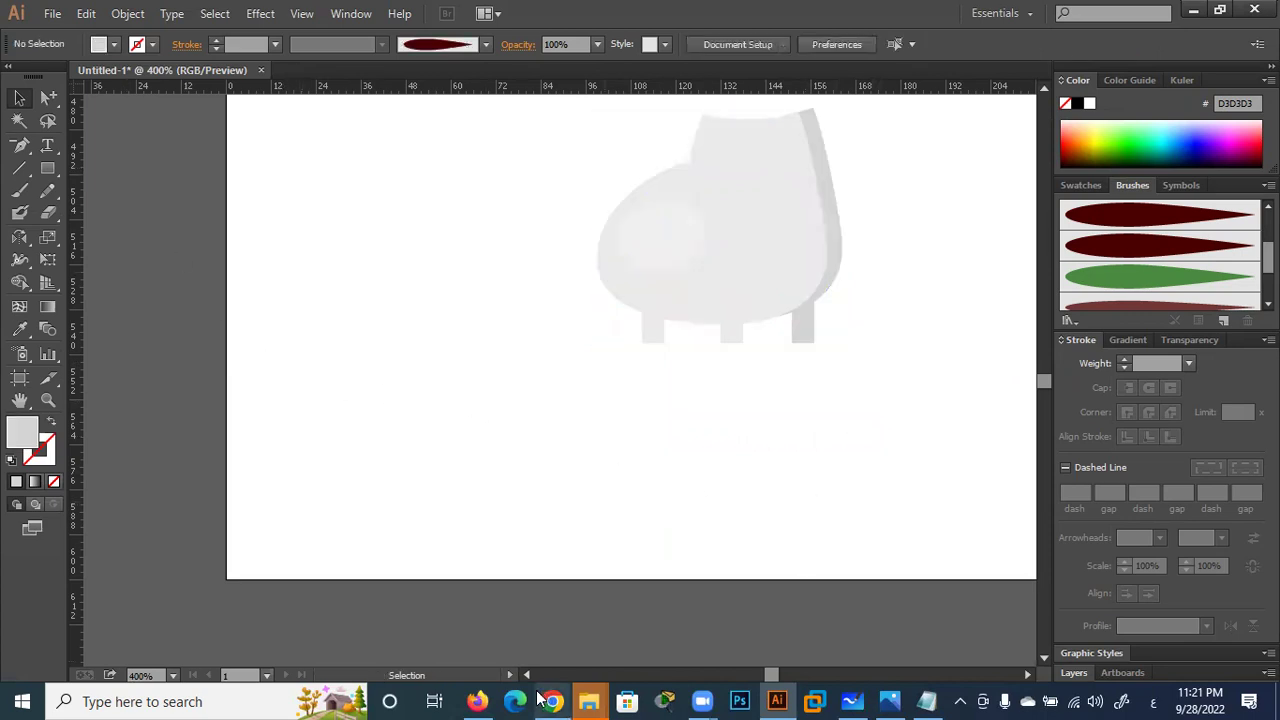
{"action": "left_click", "coordinate": [477, 701]}
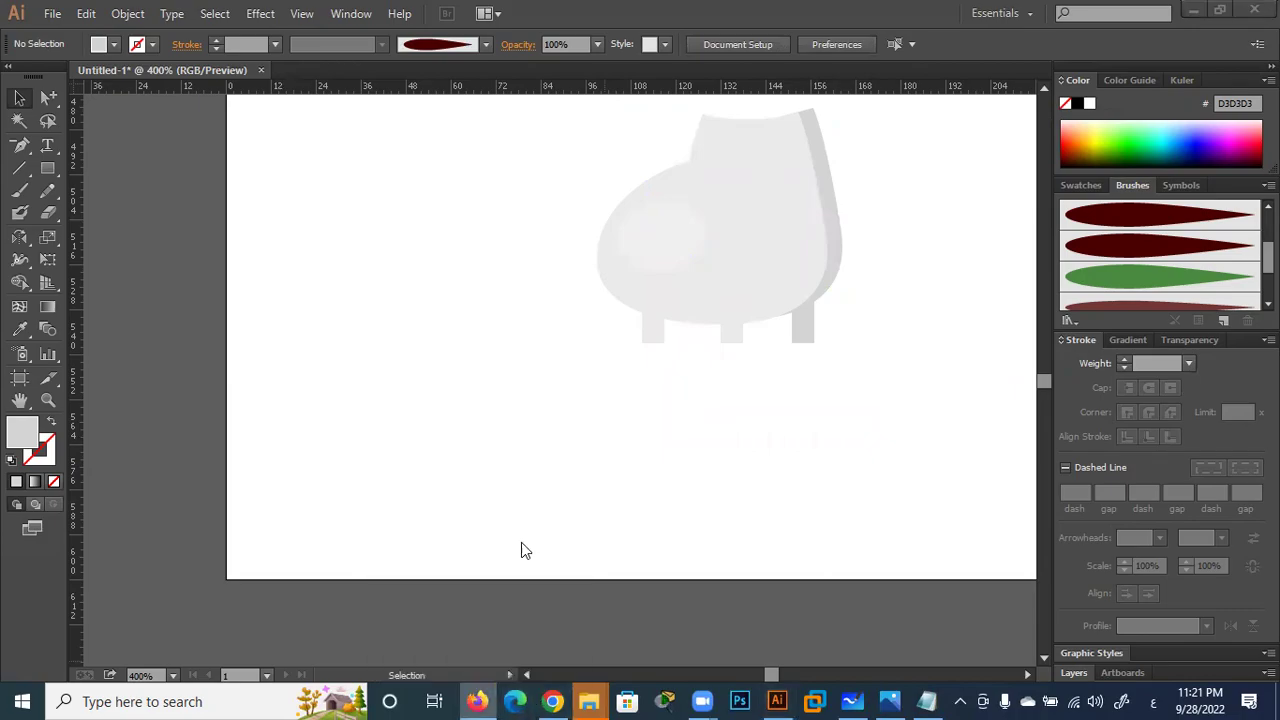
{"action": "left_click", "coordinate": [552, 701]}
{"action": "scroll", "coordinate": [716, 485], "scroll_direction": "down", "scroll_amount": 5}
{"action": "scroll", "coordinate": [716, 485], "scroll_direction": "down", "scroll_amount": 4}
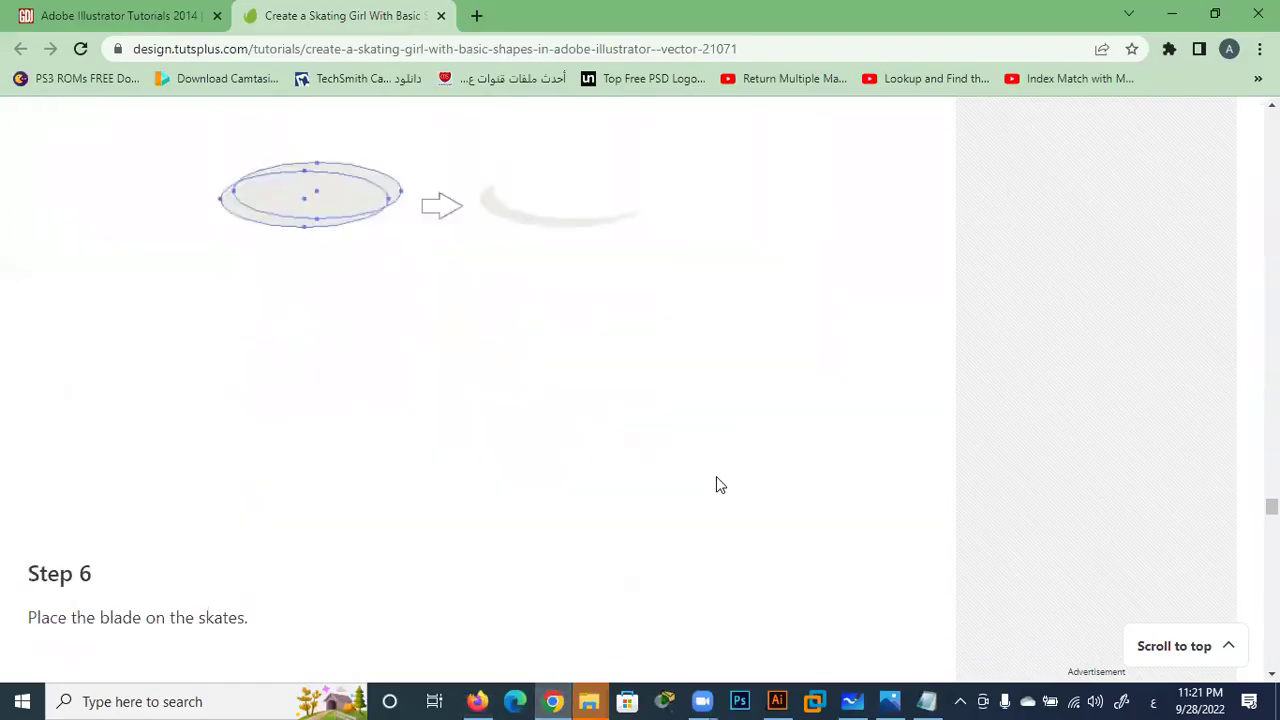
{"action": "scroll", "coordinate": [716, 485], "scroll_direction": "down", "scroll_amount": 3}
{"action": "scroll", "coordinate": [716, 485], "scroll_direction": "down", "scroll_amount": 3}
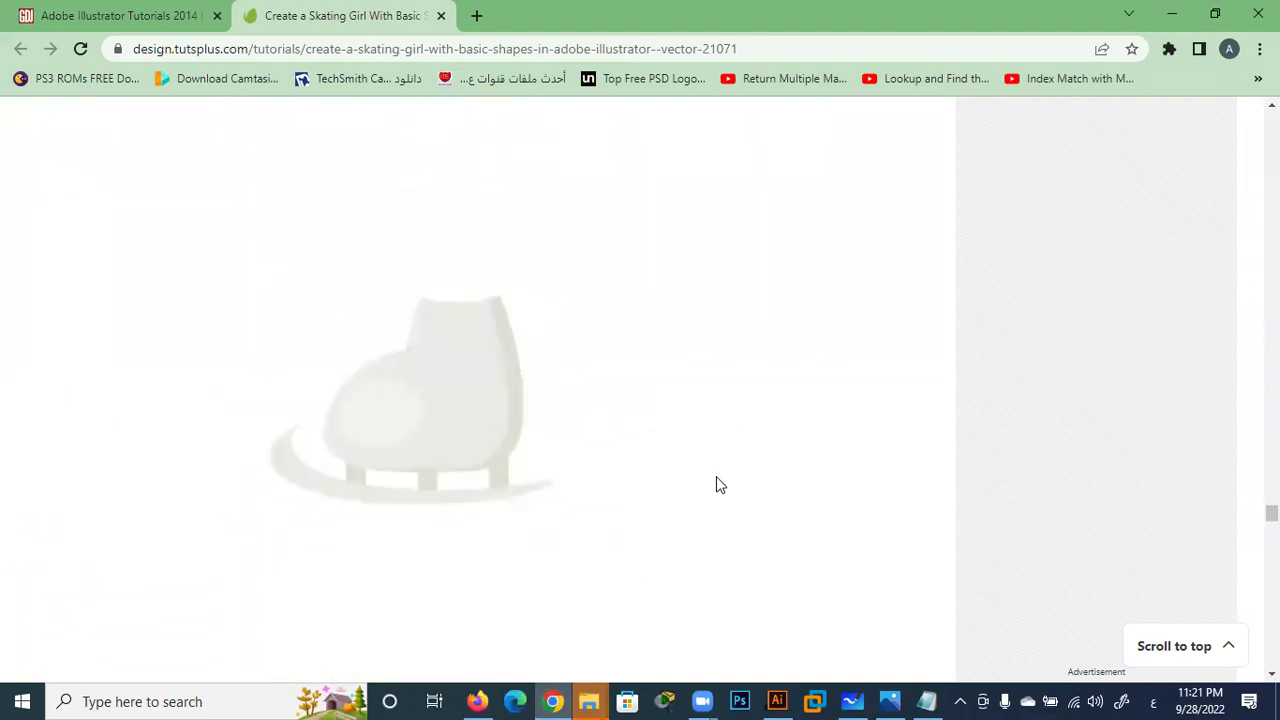
{"action": "left_click", "coordinate": [1170, 15]}
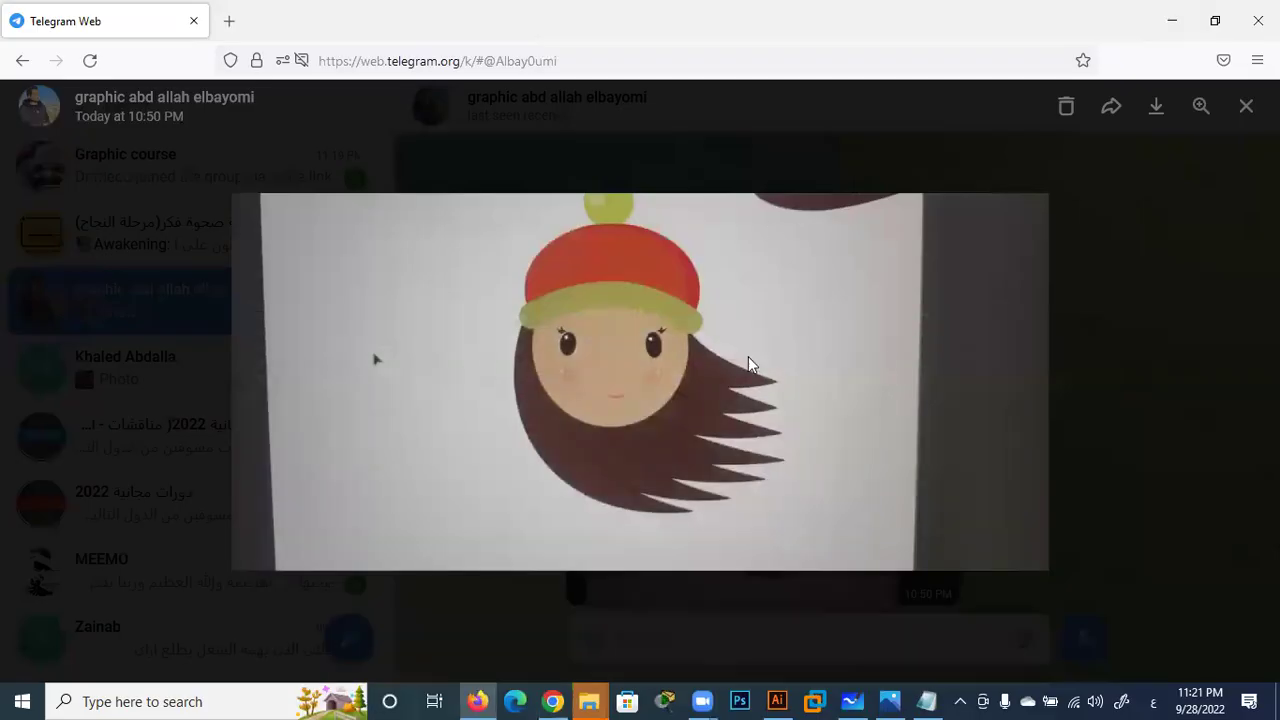
{"action": "left_click", "coordinate": [777, 701]}
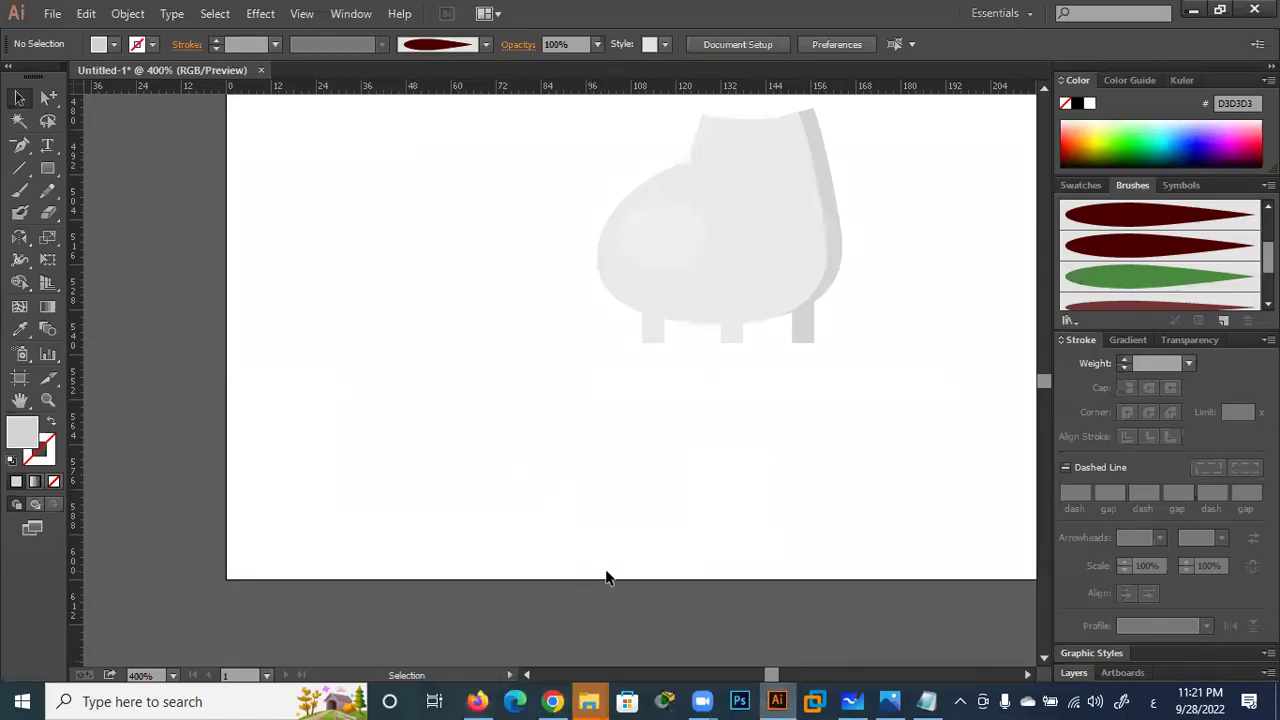
Draw an ellipse left of the boot and give it the boot's light grey fill
{"action": "left_click", "coordinate": [47, 170]}
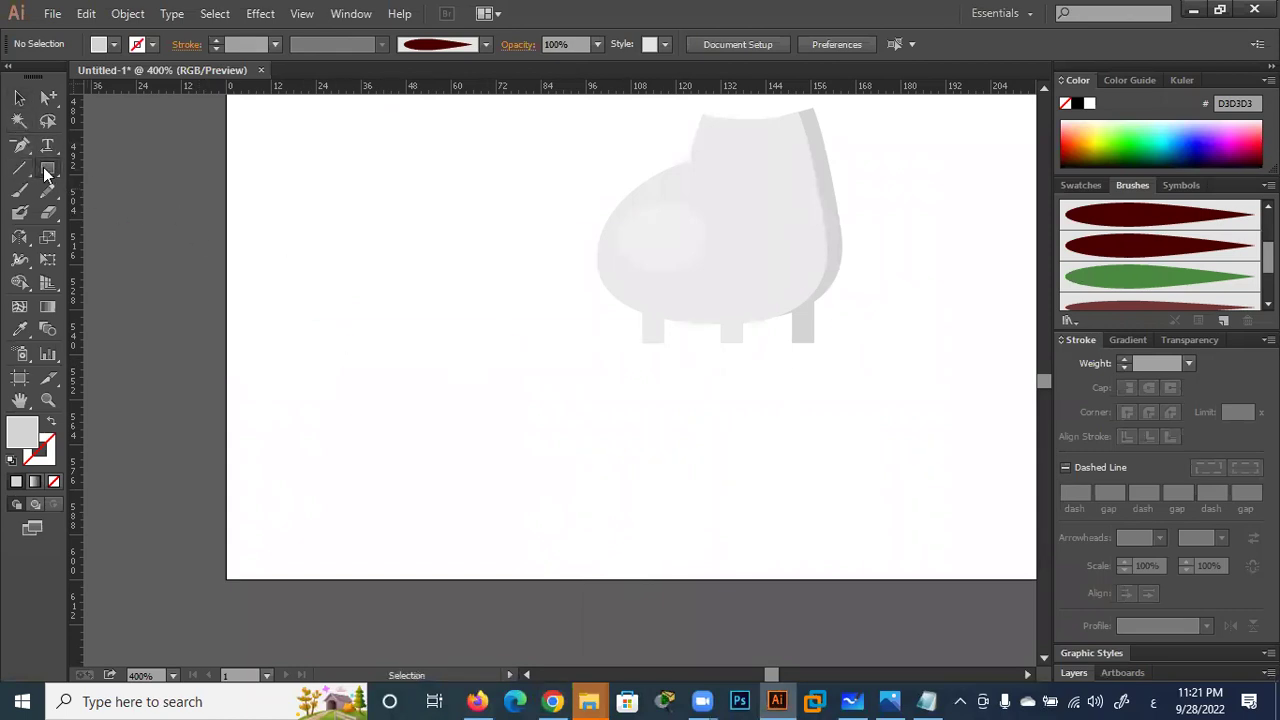
{"action": "left_click_drag", "start_coordinate": [45, 175], "coordinate": [133, 217]}
{"action": "left_click_drag", "start_coordinate": [557, 292], "coordinate": [305, 425]}
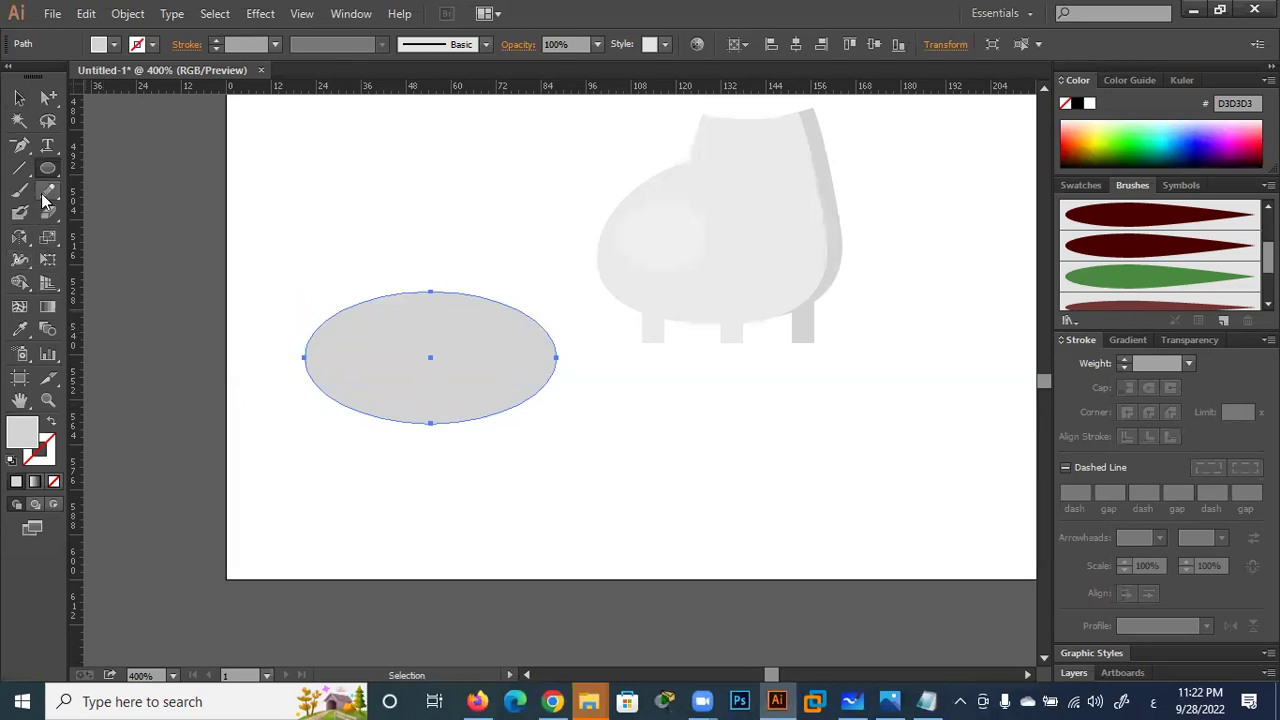
{"action": "left_click", "coordinate": [19, 329]}
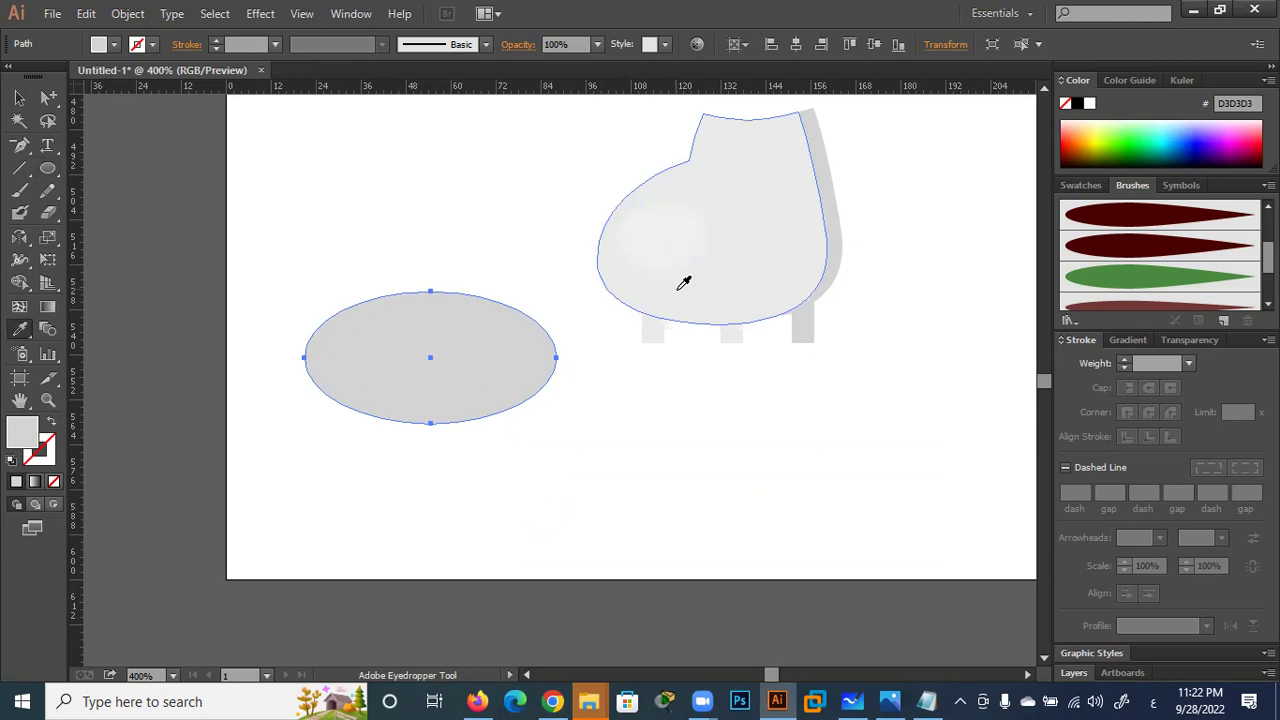
{"action": "left_click", "coordinate": [682, 281]}
{"action": "left_click", "coordinate": [19, 97]}
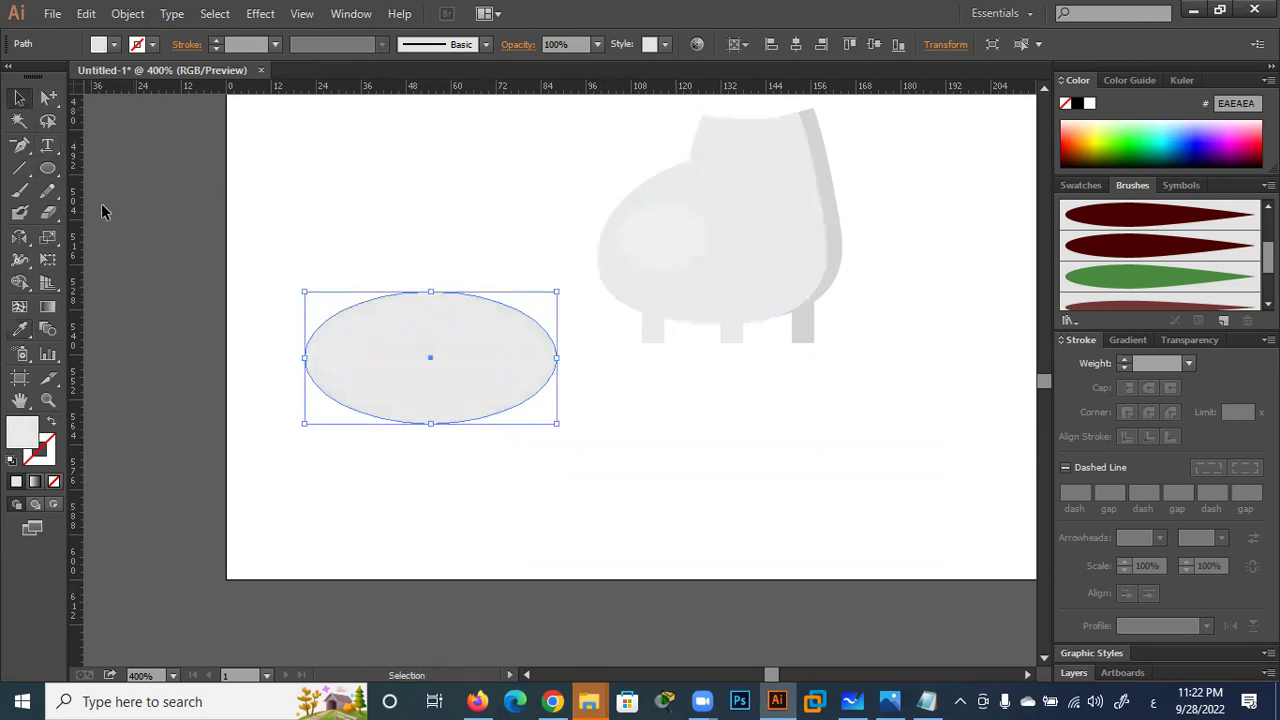
Alt-drag a slightly raised, shorter copy of the ellipse, then select both
{"action": "left_click_drag", "start_coordinate": [413, 380], "coordinate": [420, 371]}
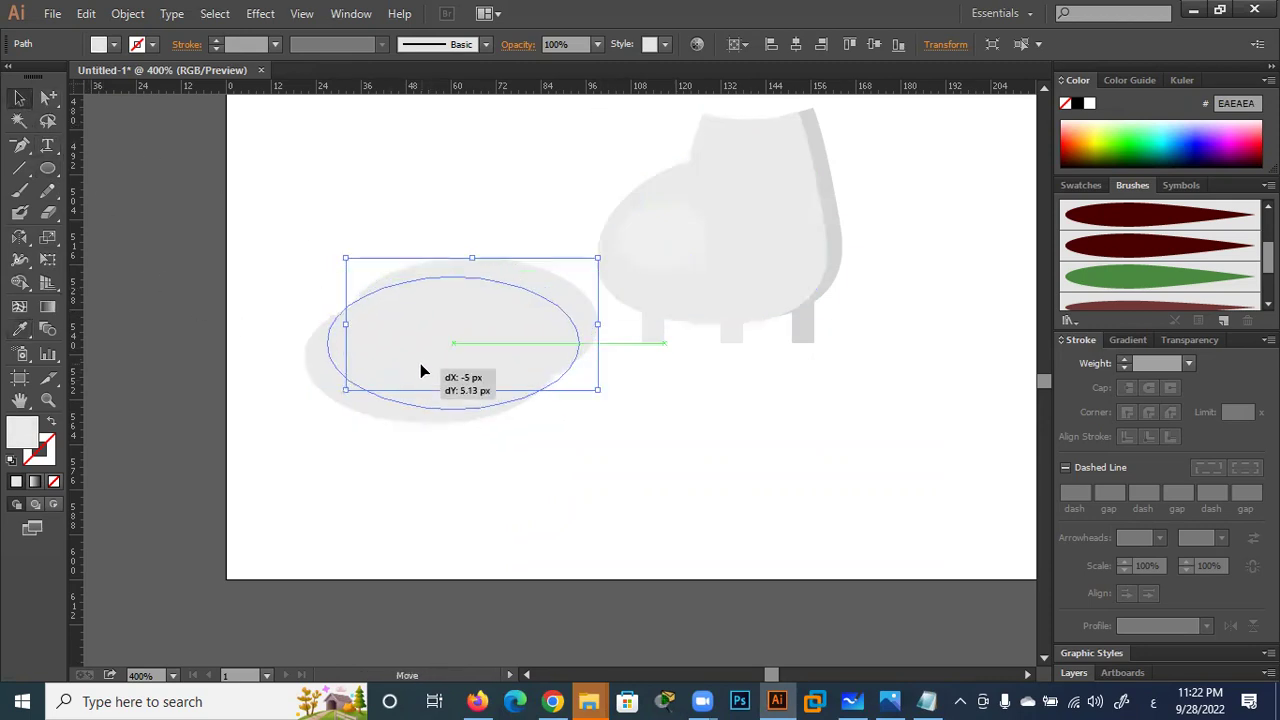
{"action": "left_click_drag", "start_coordinate": [420, 371], "coordinate": [418, 365]}
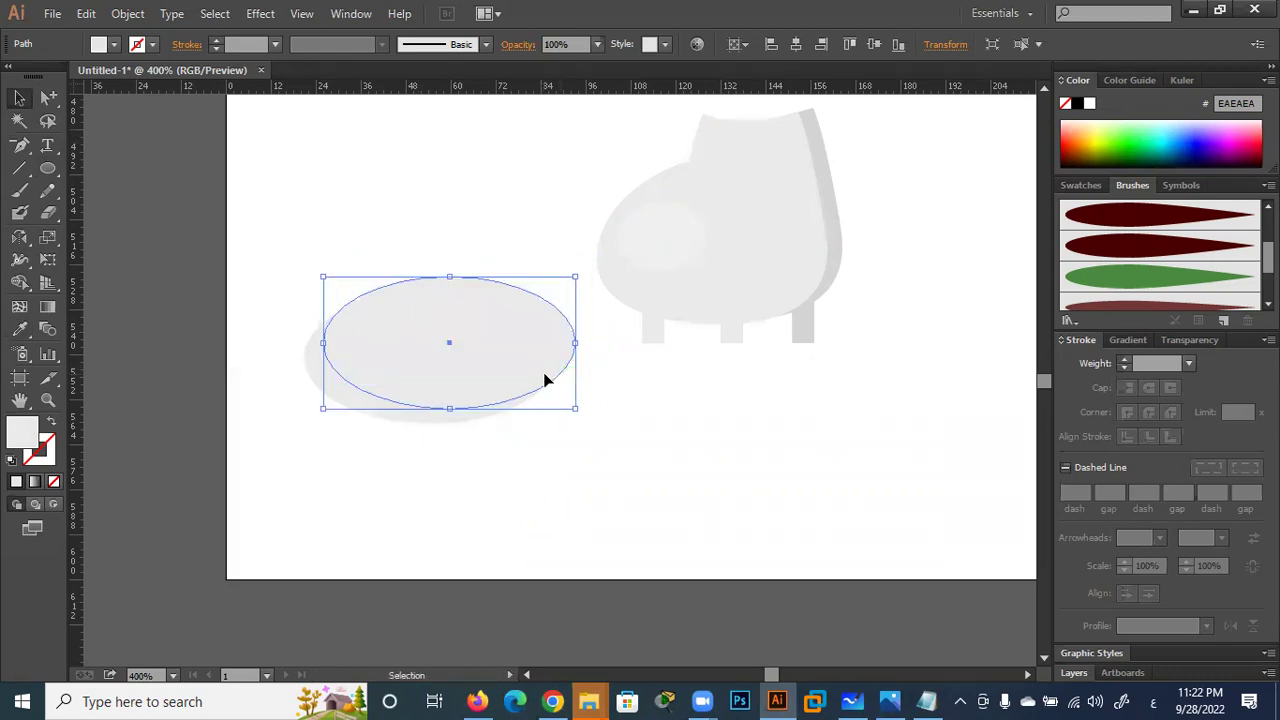
{"action": "left_click_drag", "start_coordinate": [457, 280], "coordinate": [449, 291]}
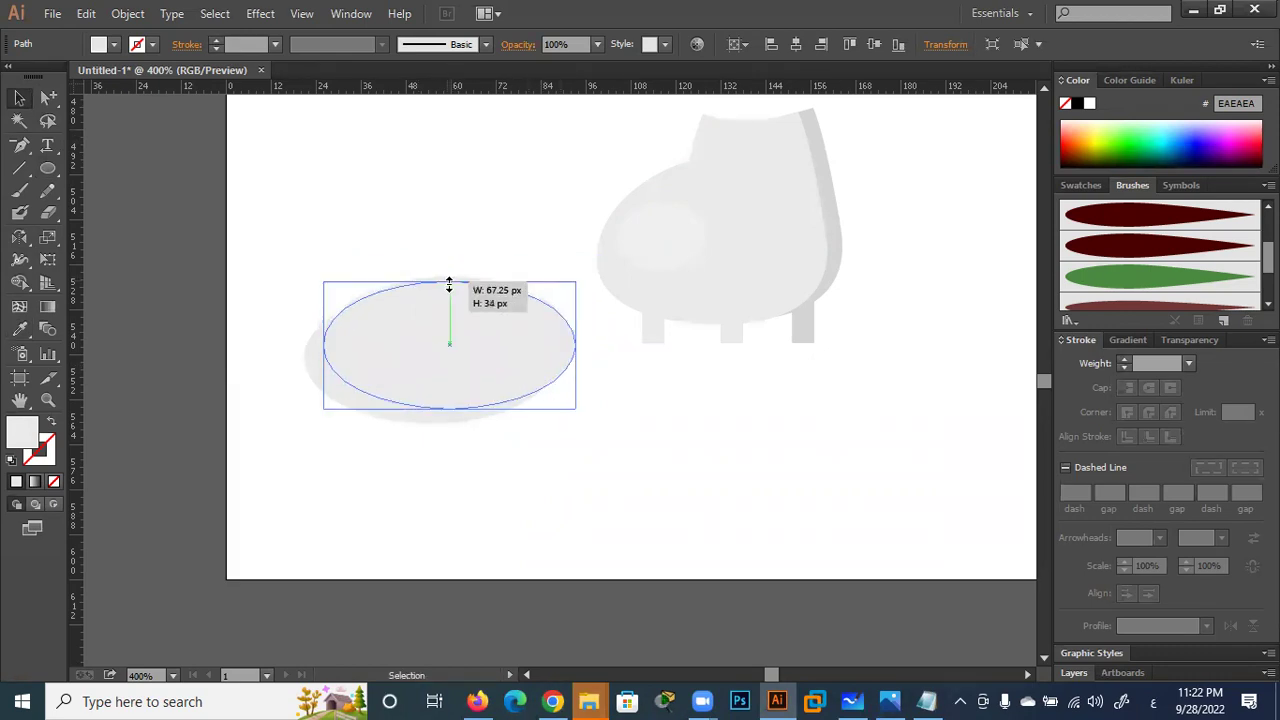
{"action": "left_click_drag", "start_coordinate": [407, 351], "coordinate": [395, 356]}
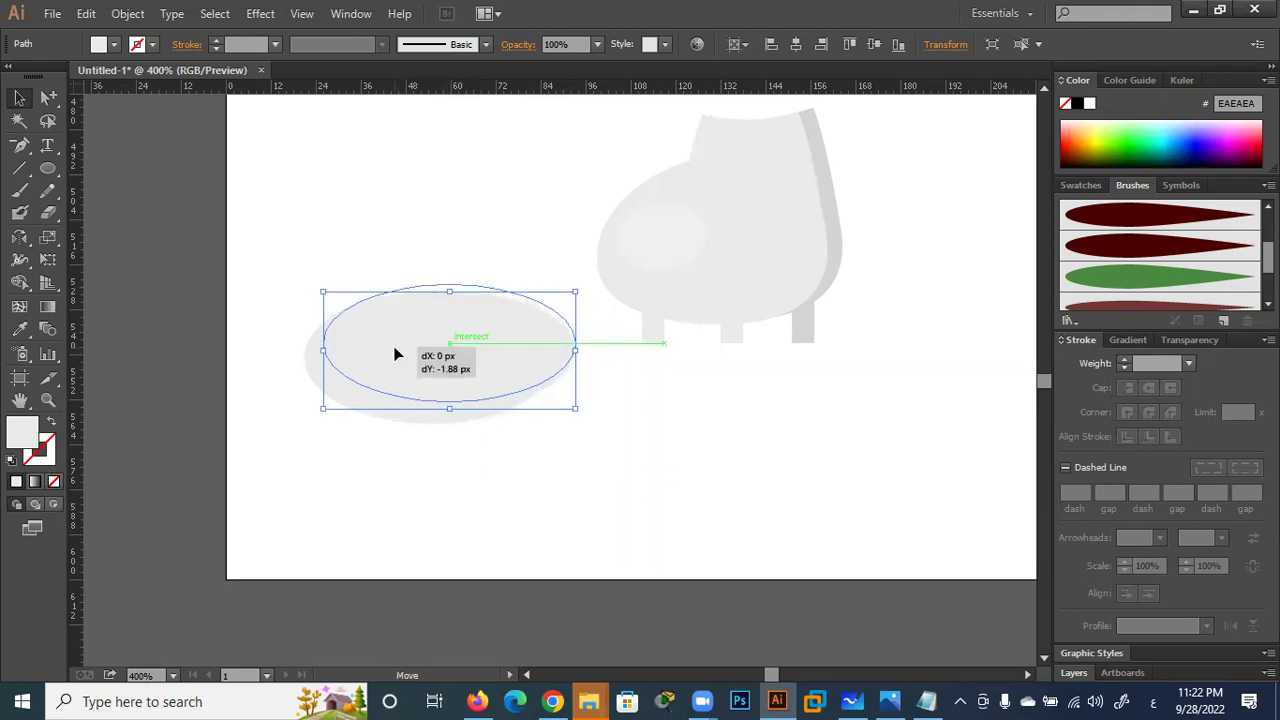
{"action": "left_click_drag", "start_coordinate": [395, 356], "coordinate": [398, 356]}
{"action": "left_click_drag", "start_coordinate": [449, 291], "coordinate": [449, 285]}
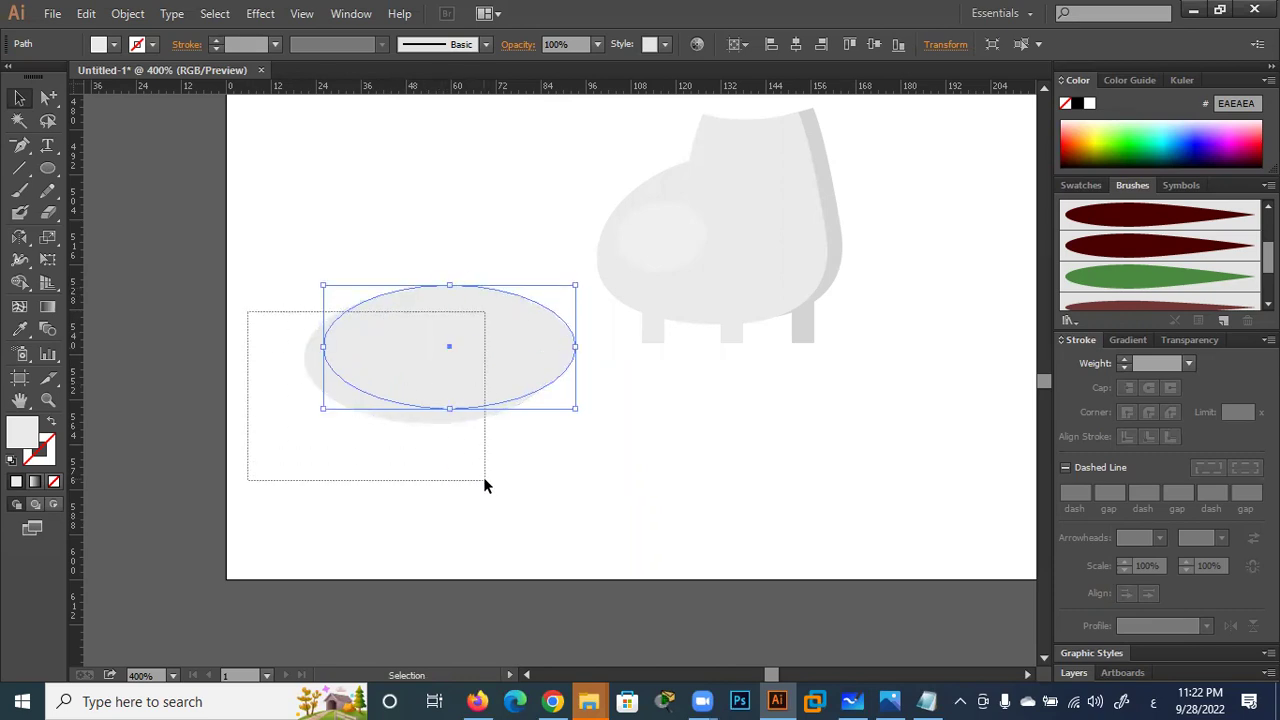
{"action": "left_click_drag", "start_coordinate": [248, 318], "coordinate": [483, 485]}
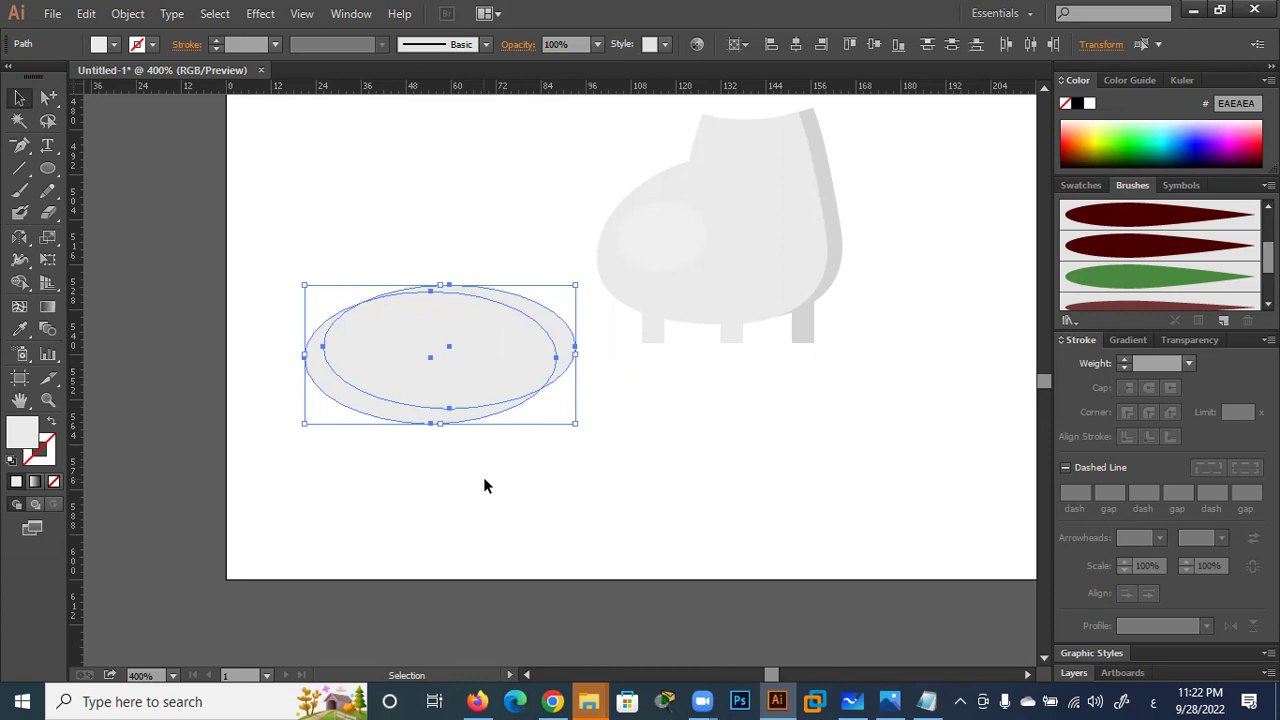
Delete the inner ellipse region with Shape Builder, leaving a thin crescent nudged slightly down
{"action": "left_click", "coordinate": [17, 286]}
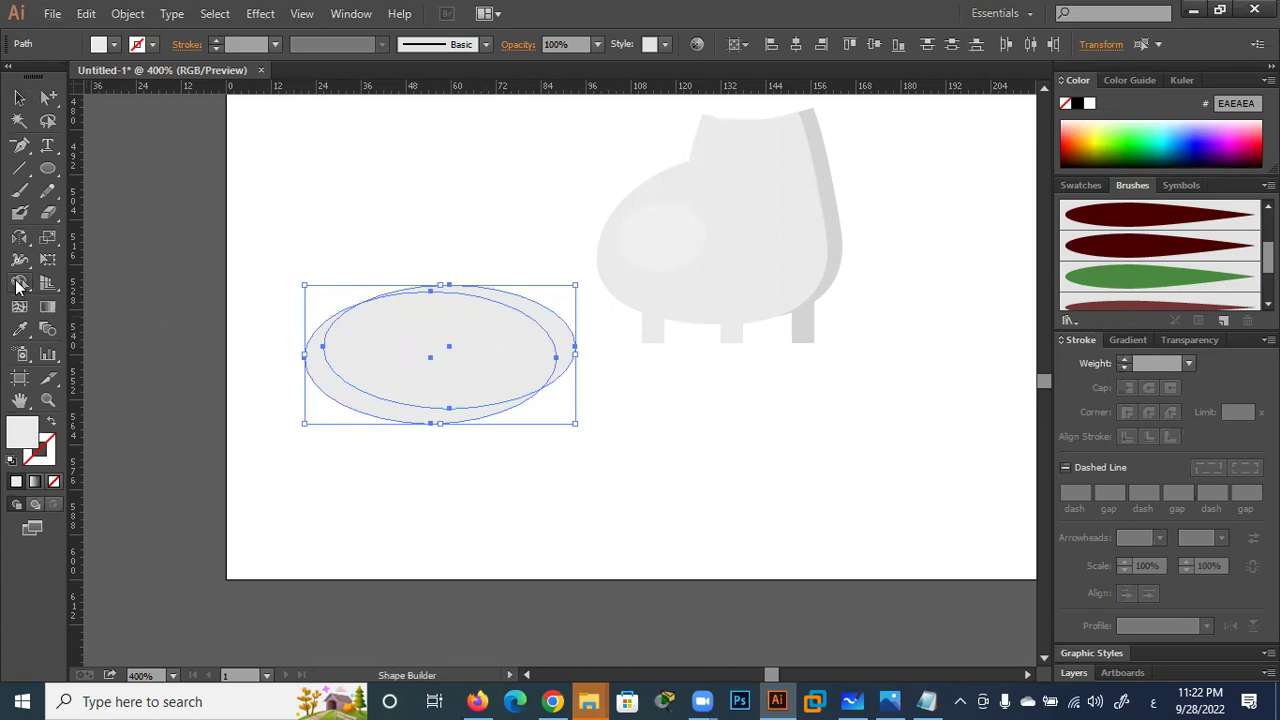
{"action": "left_click", "coordinate": [498, 353], "text": "alt"}
{"action": "left_click", "coordinate": [48, 97]}
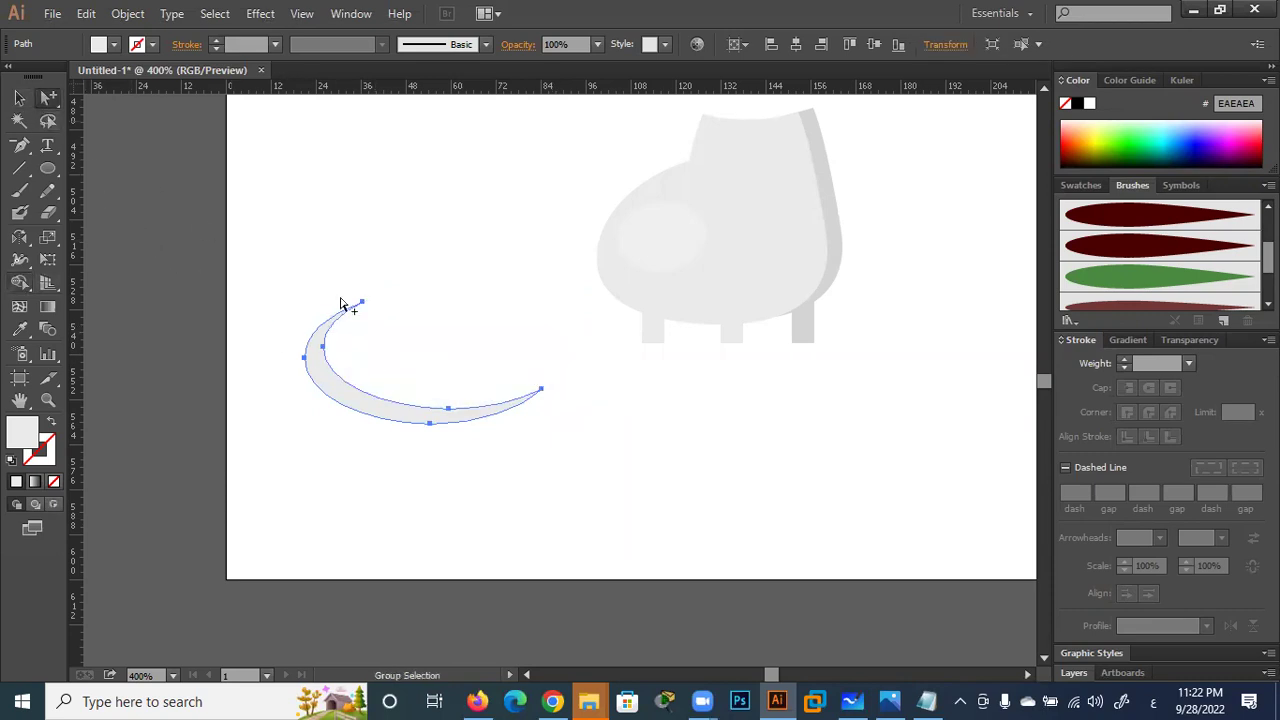
{"action": "left_click_drag", "start_coordinate": [411, 273], "coordinate": [347, 326]}
{"action": "key", "text": "Down"}
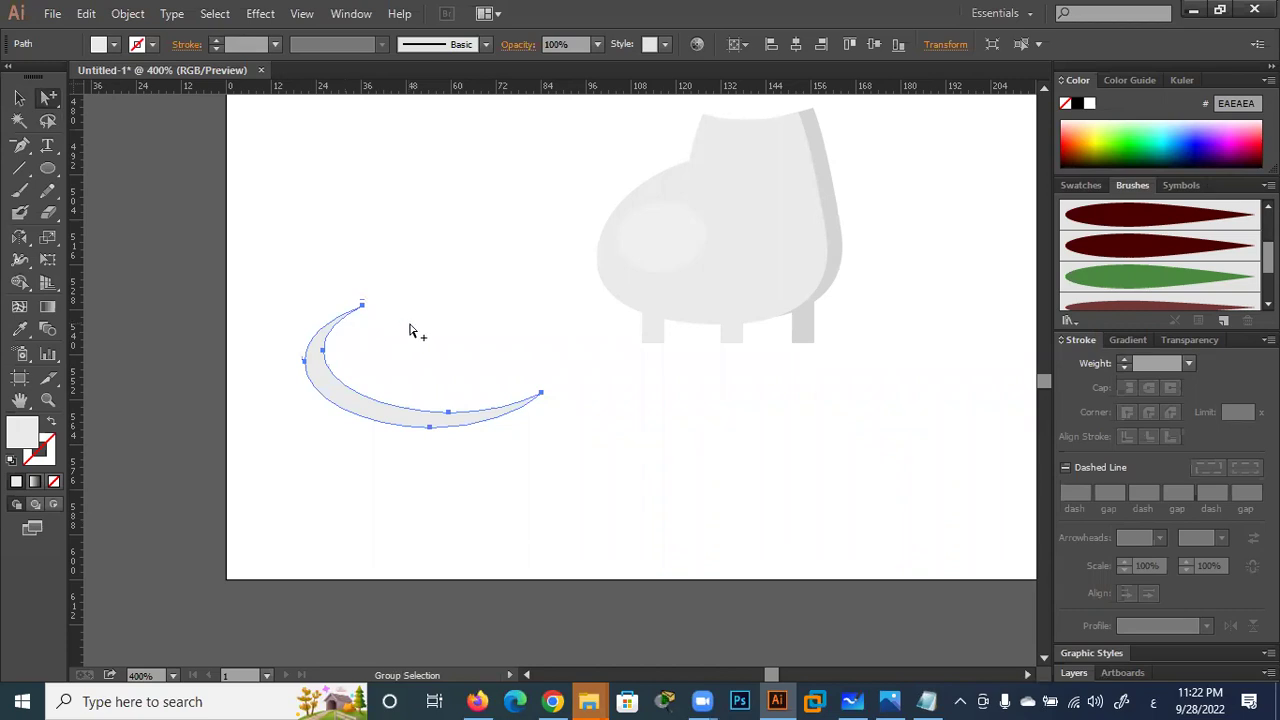
{"action": "left_click", "coordinate": [398, 326]}
{"action": "left_click", "coordinate": [362, 311]}
Pull the crescent's top anchor left-down, then up 1 px, into a curled tip
{"action": "key", "text": "Left"}
{"action": "key", "text": "Down"}
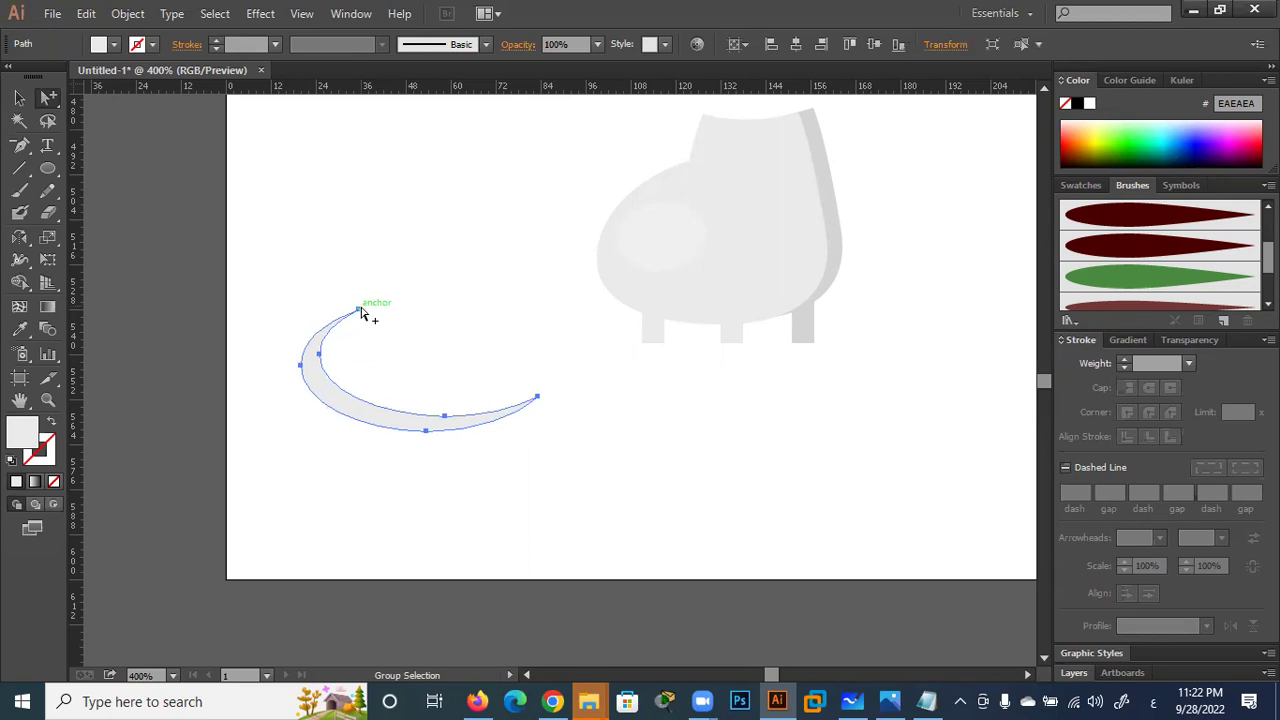
{"action": "left_click_drag", "start_coordinate": [398, 257], "coordinate": [335, 345]}
{"action": "left_click_drag", "start_coordinate": [48, 97], "coordinate": [154, 98]}
{"action": "left_click", "coordinate": [274, 183]}
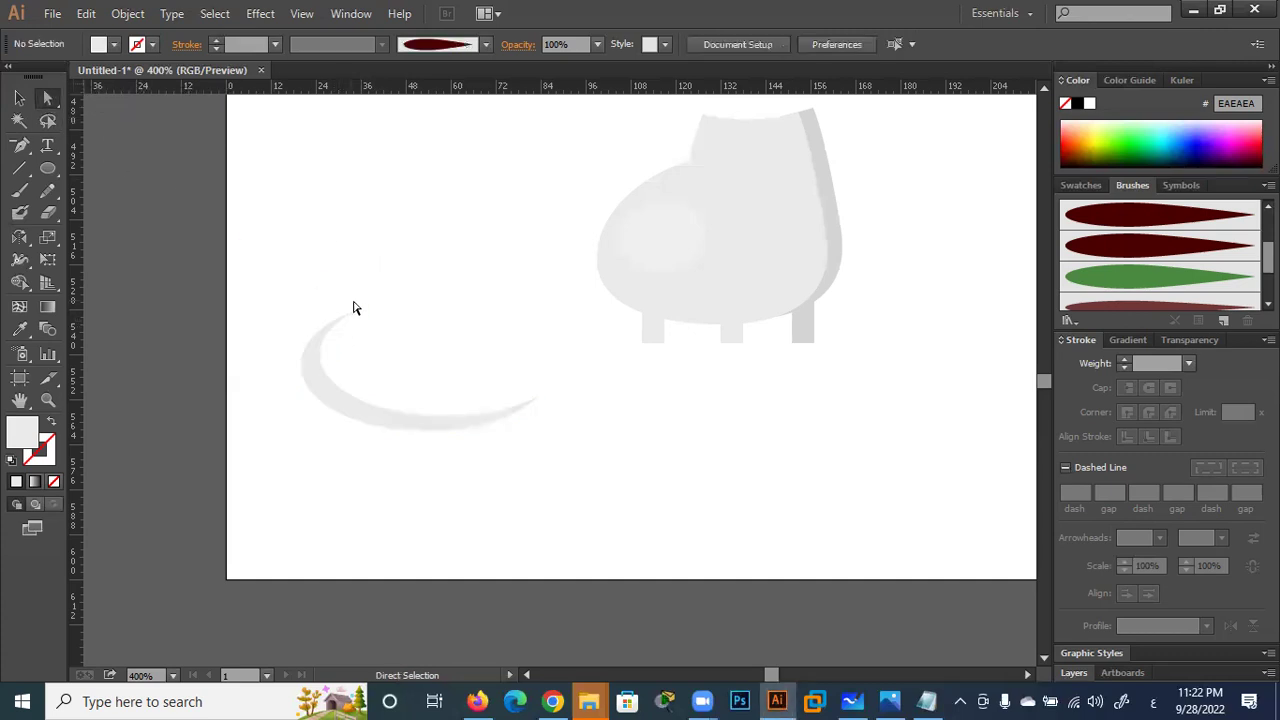
{"action": "left_click", "coordinate": [358, 310]}
{"action": "left_click_drag", "start_coordinate": [358, 314], "coordinate": [351, 318]}
{"action": "key", "text": "Up"}
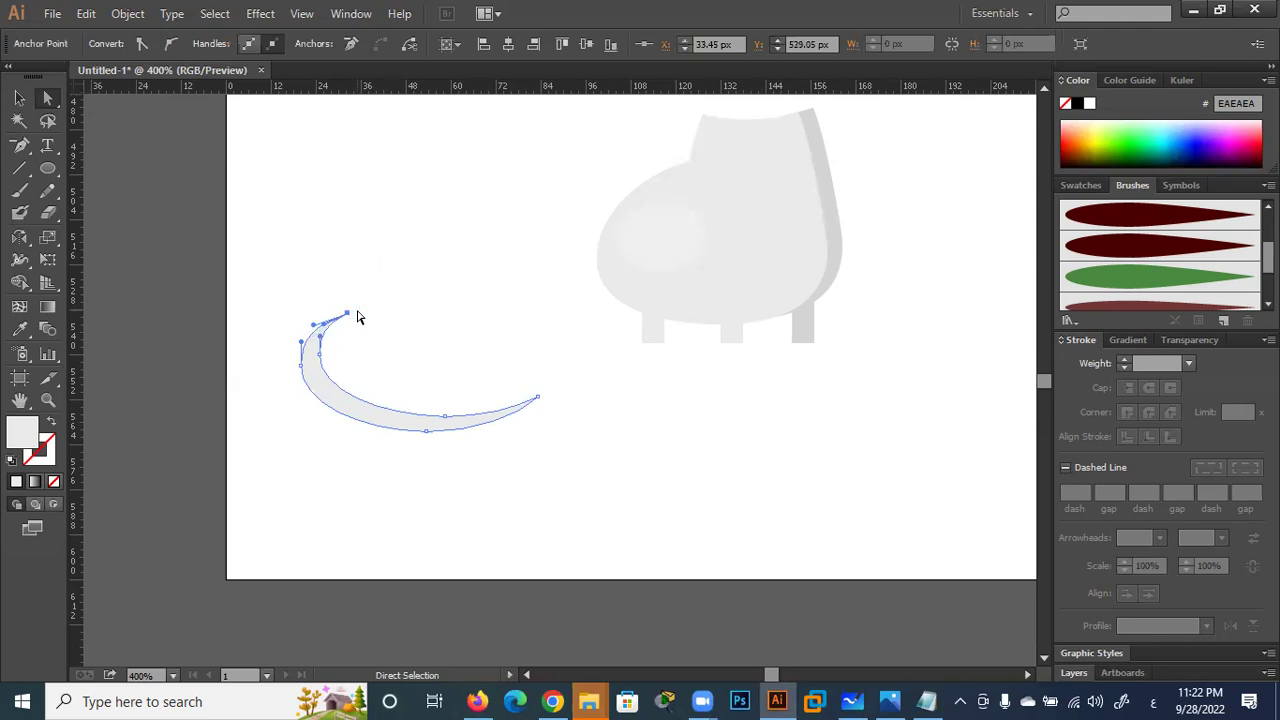
{"action": "left_click", "coordinate": [19, 97]}
Rotate the crescent, move it under the boot's legs and stretch it wider and lower
{"action": "left_click_drag", "start_coordinate": [505, 298], "coordinate": [470, 464]}
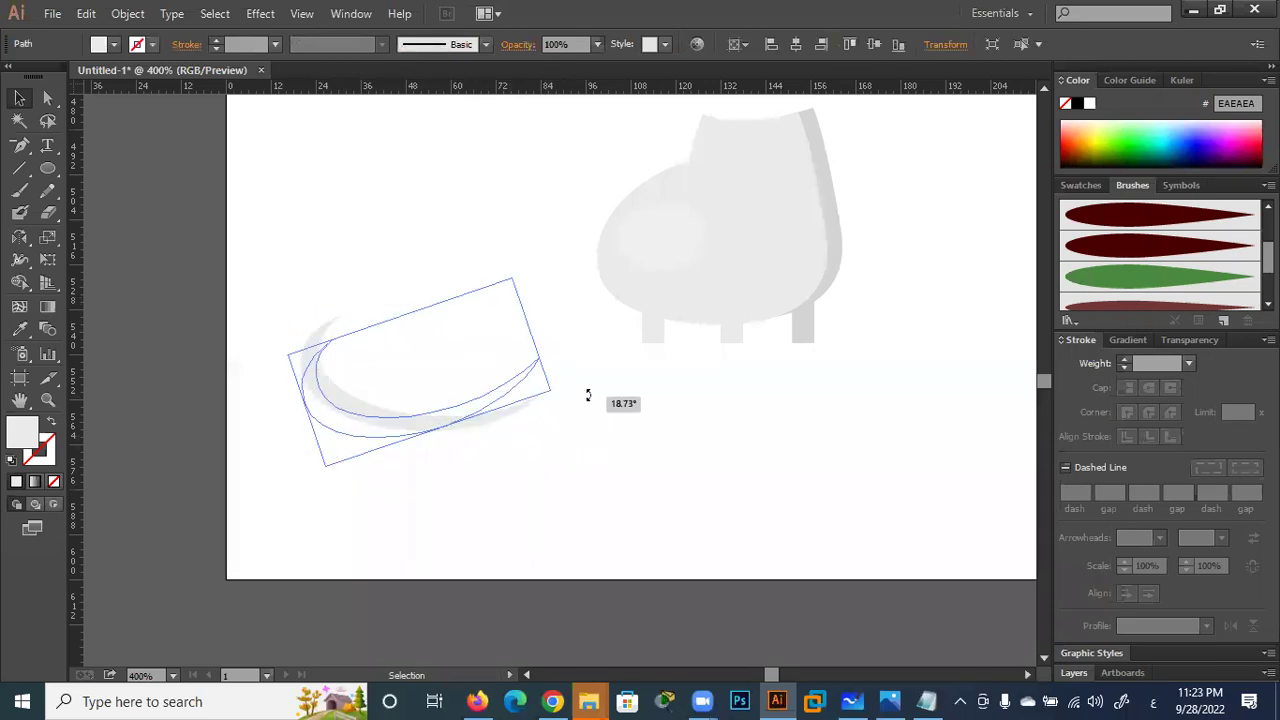
{"action": "left_click_drag", "start_coordinate": [546, 435], "coordinate": [588, 394]}
{"action": "left_click_drag", "start_coordinate": [416, 419], "coordinate": [700, 367]}
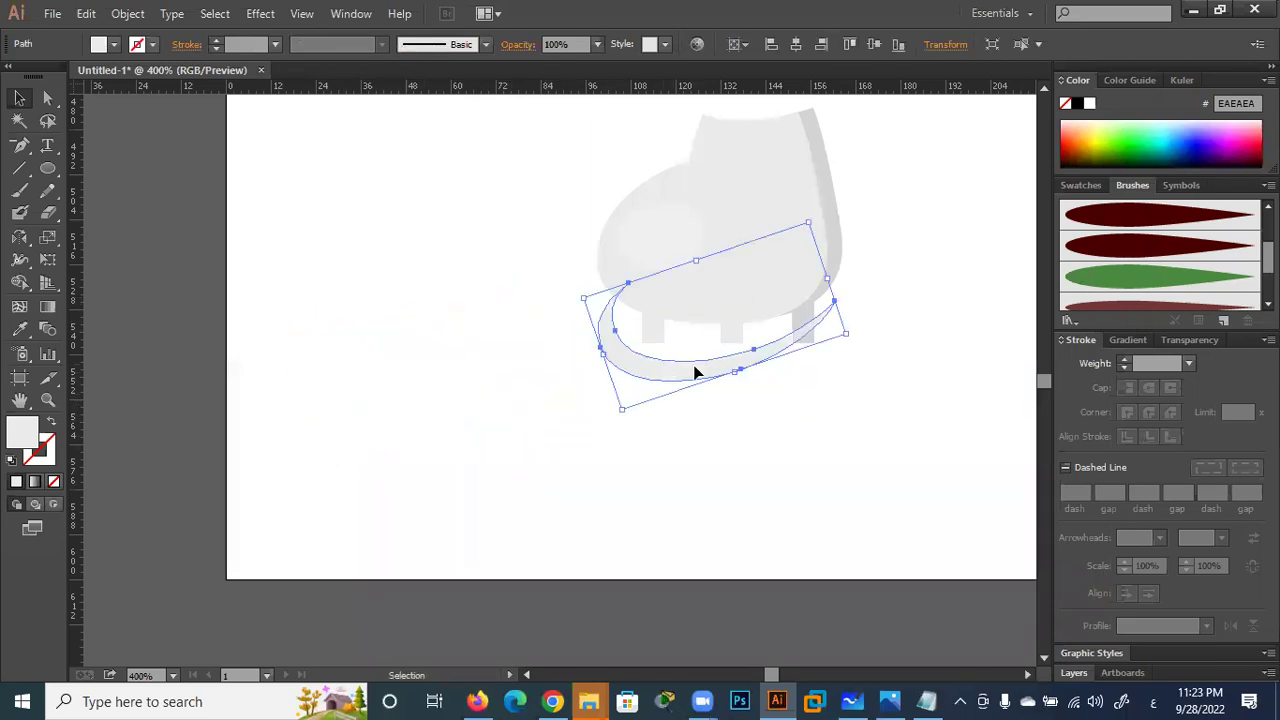
{"action": "left_click_drag", "start_coordinate": [598, 350], "coordinate": [521, 342]}
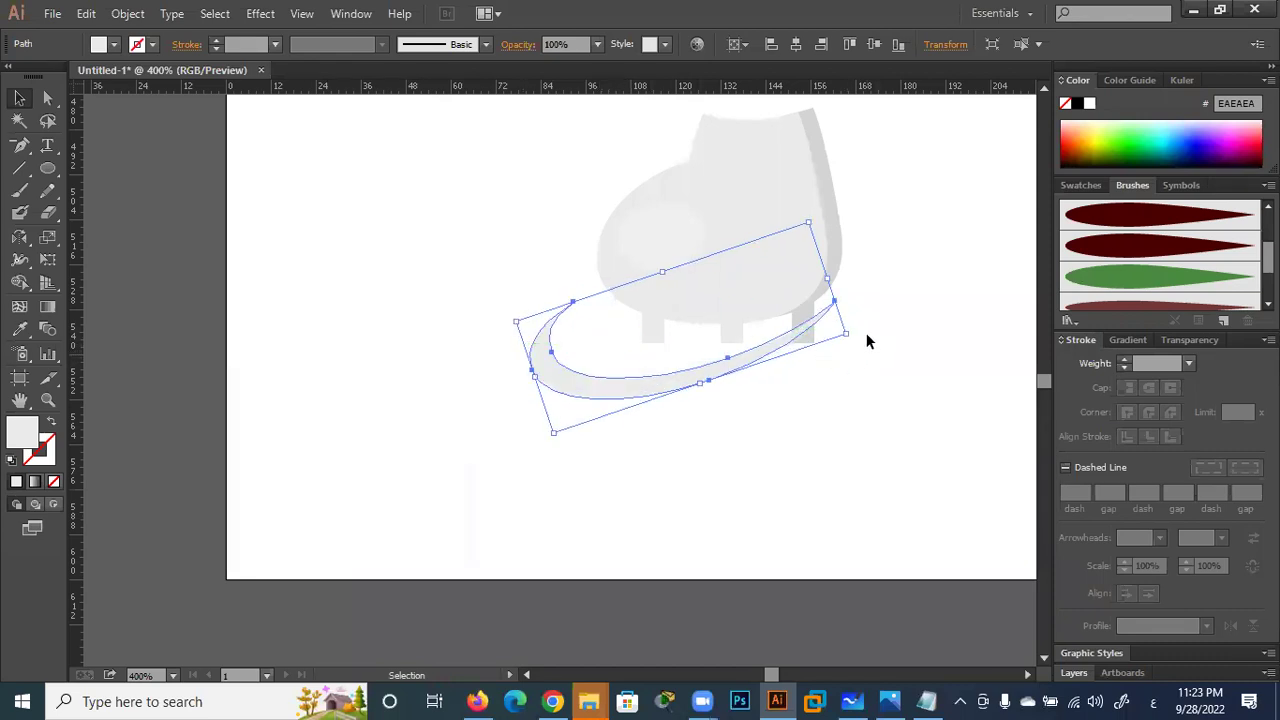
{"action": "mouse_move", "coordinate": [851, 337]}
{"action": "left_mouse_down"}
{"action": "mouse_move", "coordinate": [880, 366]}
{"action": "mouse_move", "coordinate": [874, 417]}
{"action": "mouse_move", "coordinate": [734, 381]}
{"action": "mouse_move", "coordinate": [761, 352]}
{"action": "left_mouse_up"}
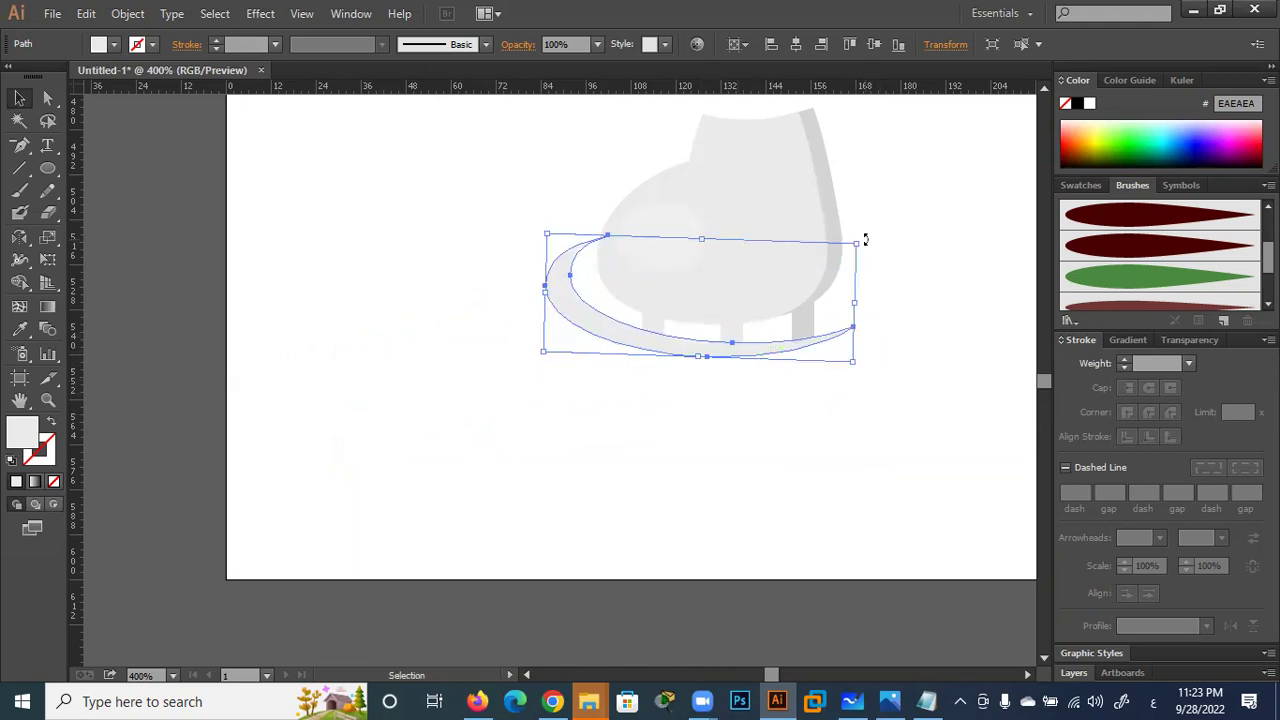
{"action": "left_click_drag", "start_coordinate": [864, 238], "coordinate": [855, 220]}
{"action": "left_click_drag", "start_coordinate": [705, 357], "coordinate": [703, 361]}
{"action": "left_click_drag", "start_coordinate": [547, 311], "coordinate": [524, 318]}
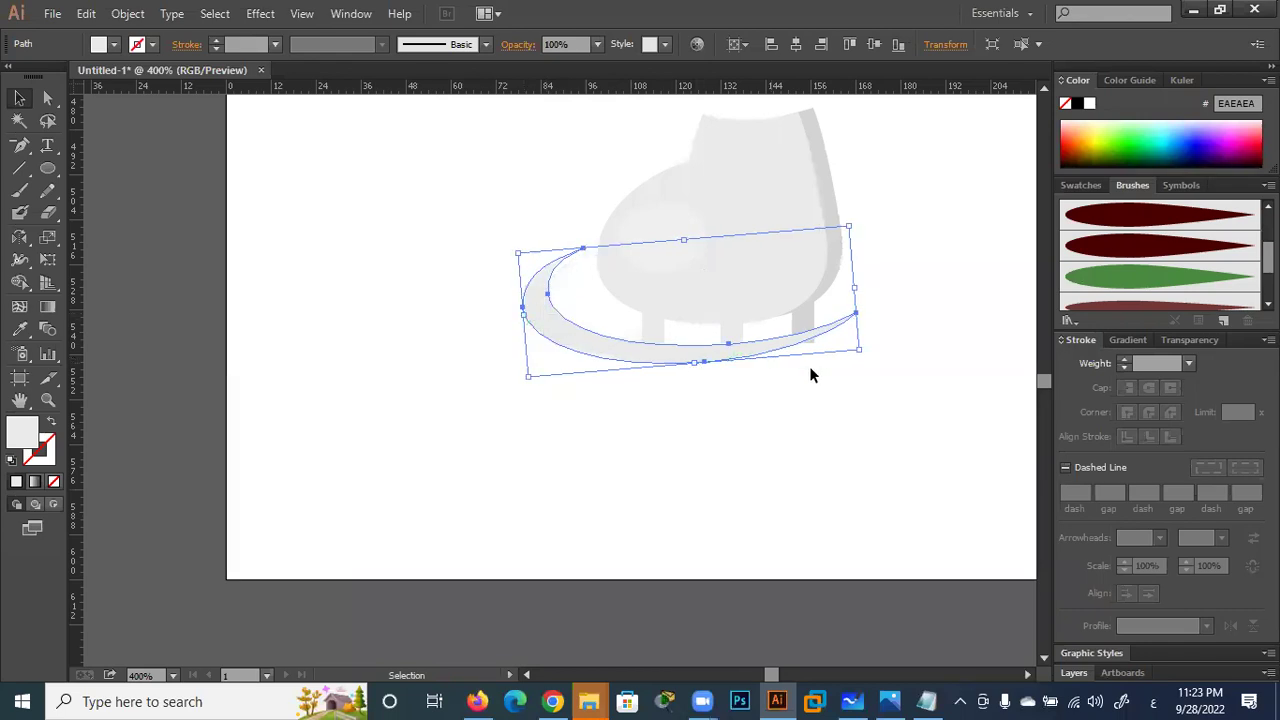
Enlarge and heighten the blade, then nudge it up and left beneath the boot
{"action": "left_click_drag", "start_coordinate": [860, 352], "coordinate": [870, 355]}
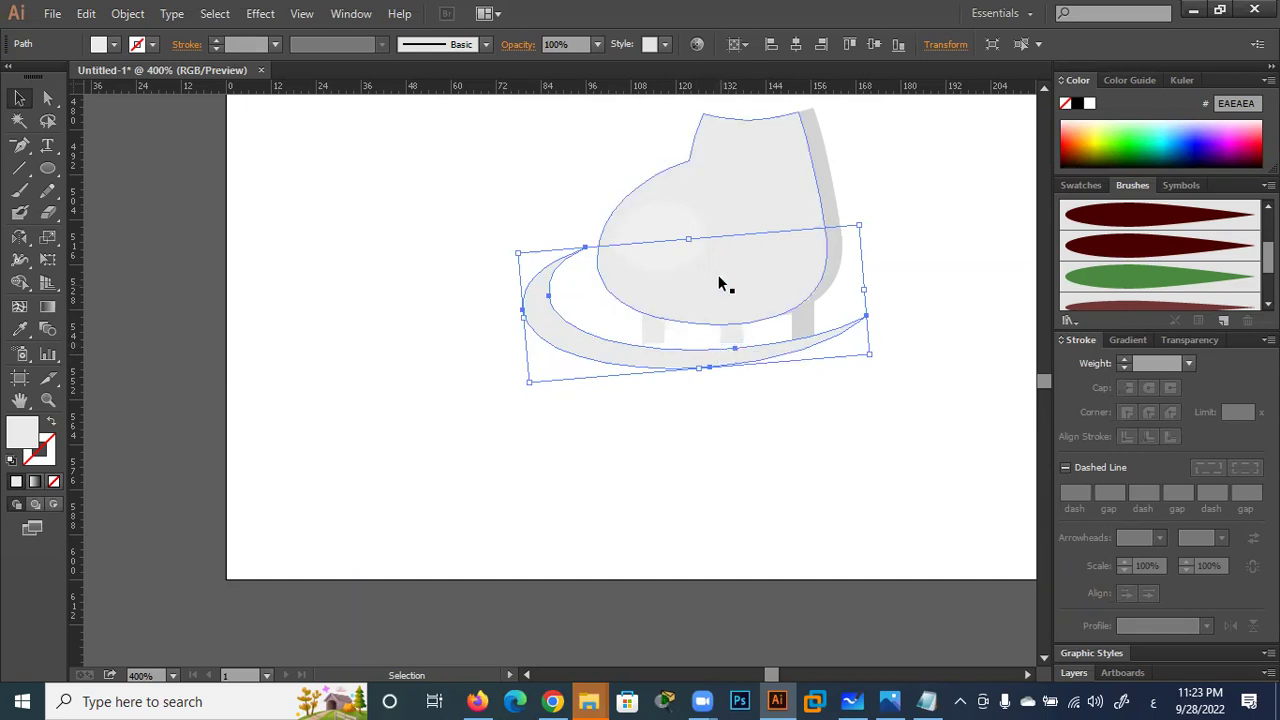
{"action": "left_click_drag", "start_coordinate": [690, 241], "coordinate": [683, 216]}
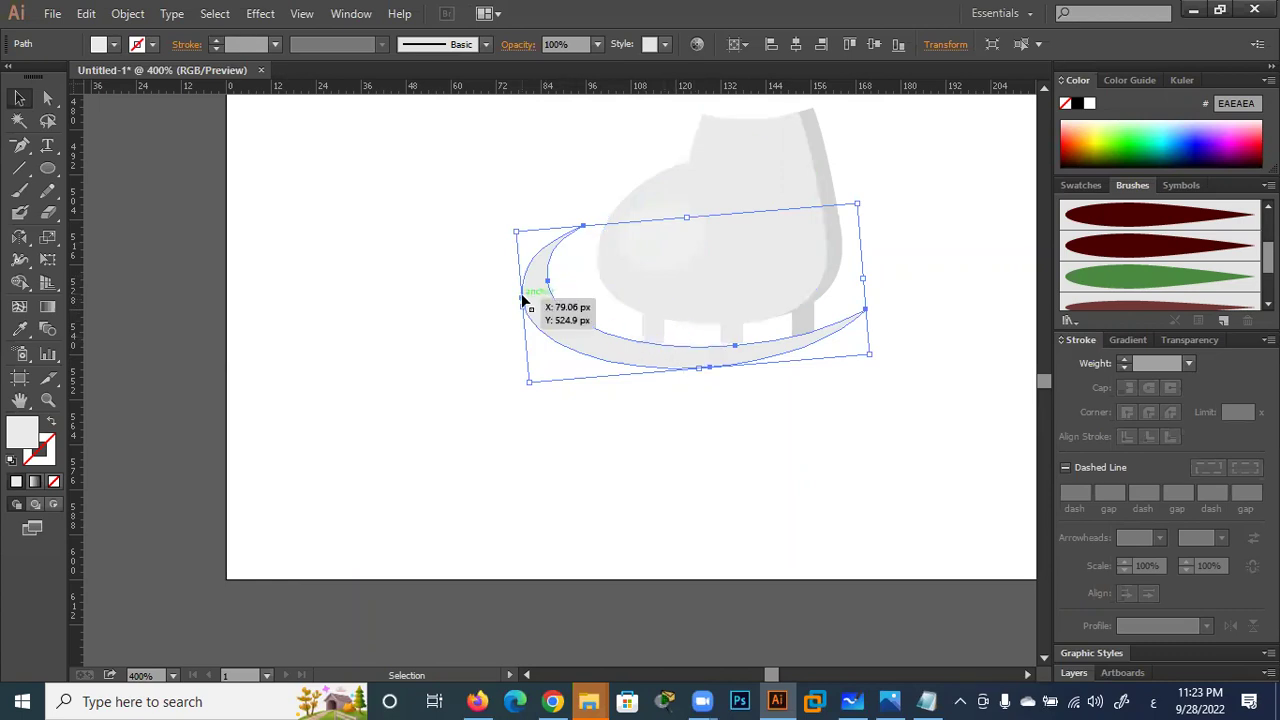
{"action": "left_click_drag", "start_coordinate": [521, 306], "coordinate": [530, 306]}
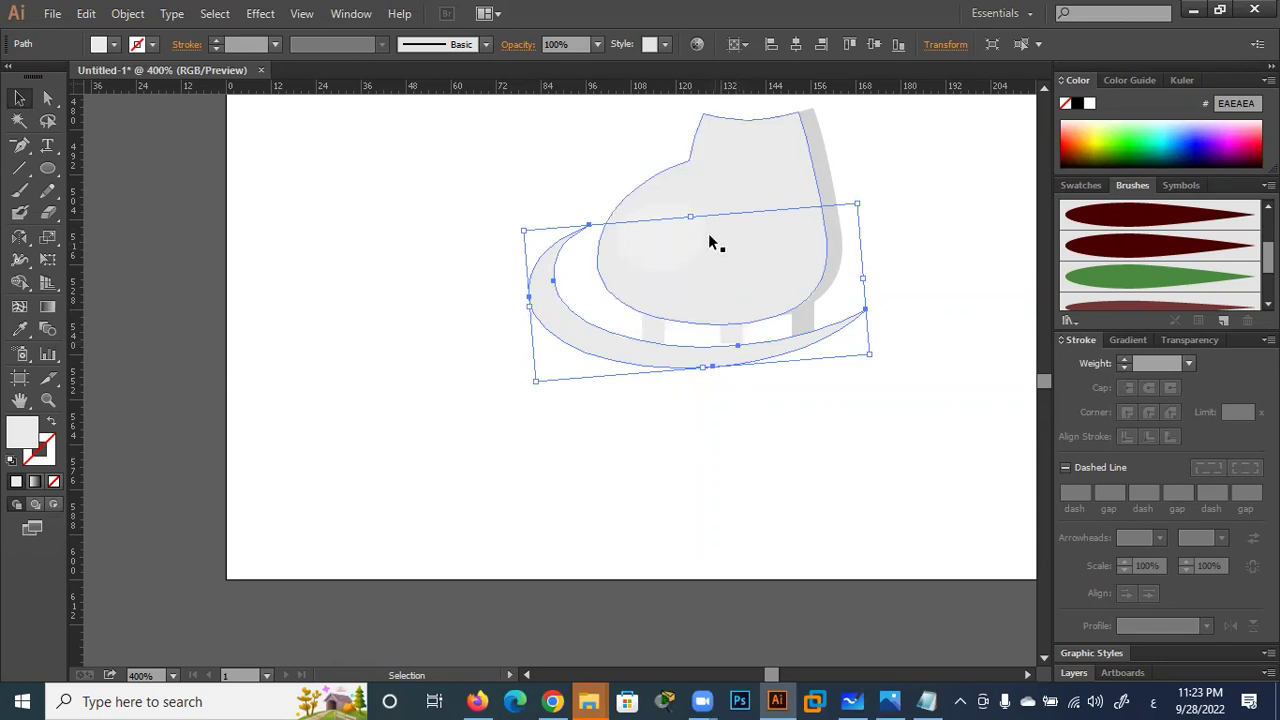
{"action": "left_click_drag", "start_coordinate": [690, 216], "coordinate": [688, 207]}
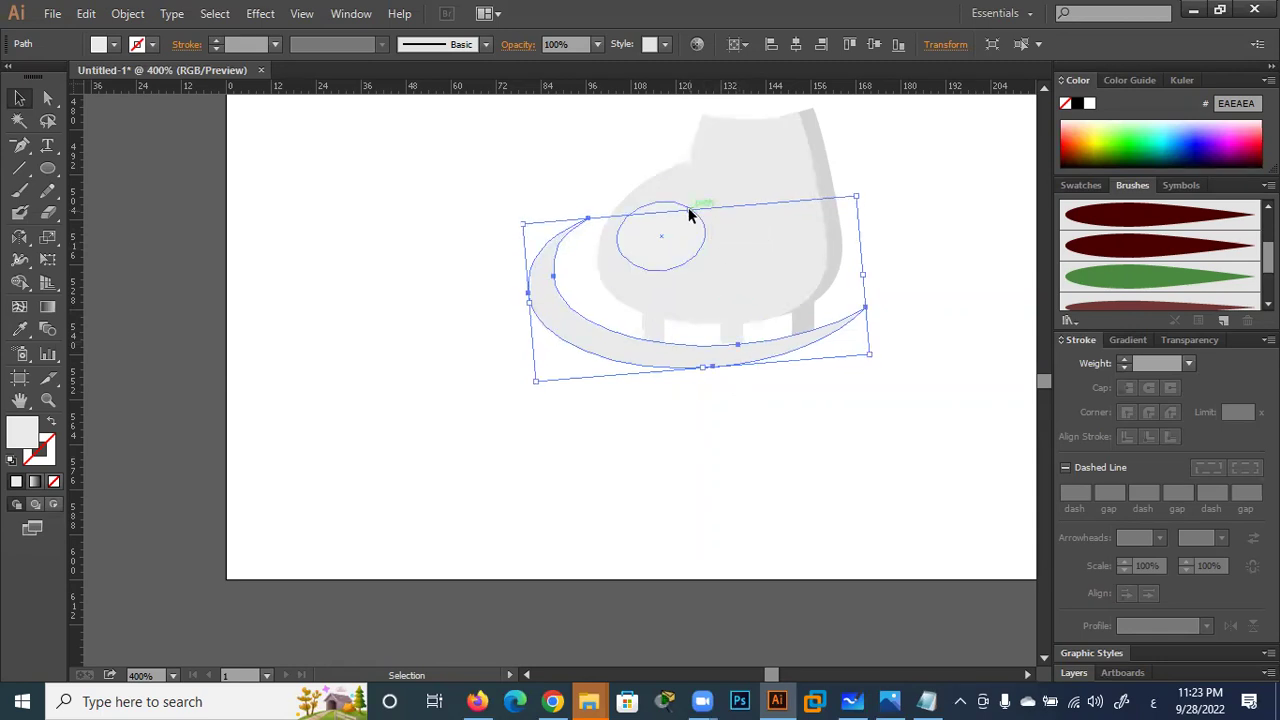
{"action": "left_click", "coordinate": [761, 447]}
{"action": "left_click", "coordinate": [724, 366]}
{"action": "key", "text": "Up"}
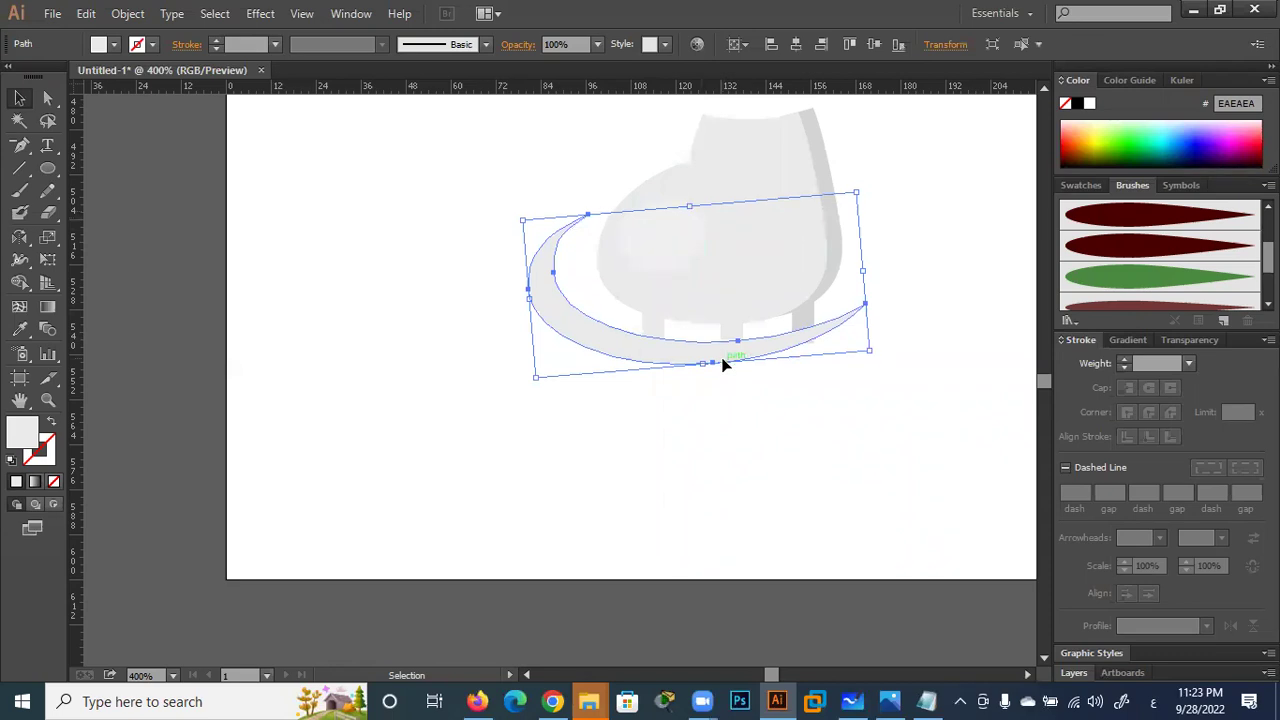
{"action": "mouse_move", "coordinate": [720, 362]}
{"action": "left_mouse_down"}
{"action": "mouse_move", "coordinate": [697, 360]}
{"action": "mouse_move", "coordinate": [721, 364]}
{"action": "left_mouse_up"}
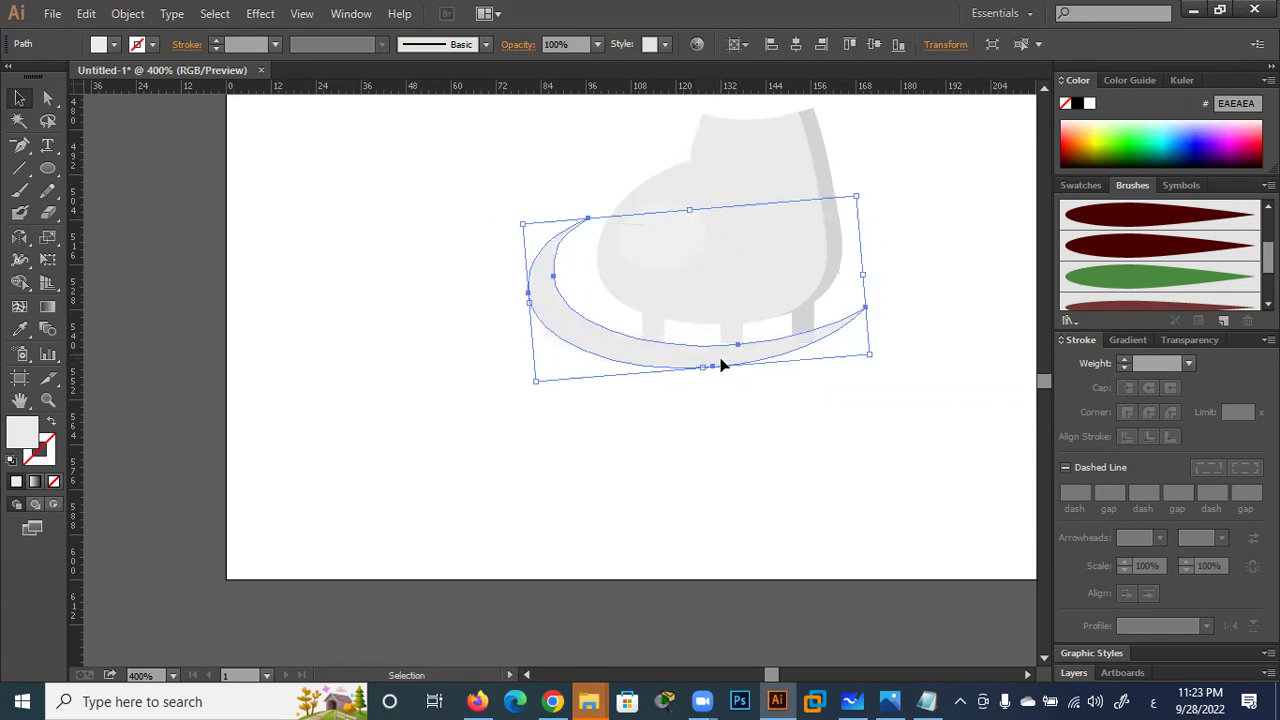
{"action": "left_click", "coordinate": [723, 420]}
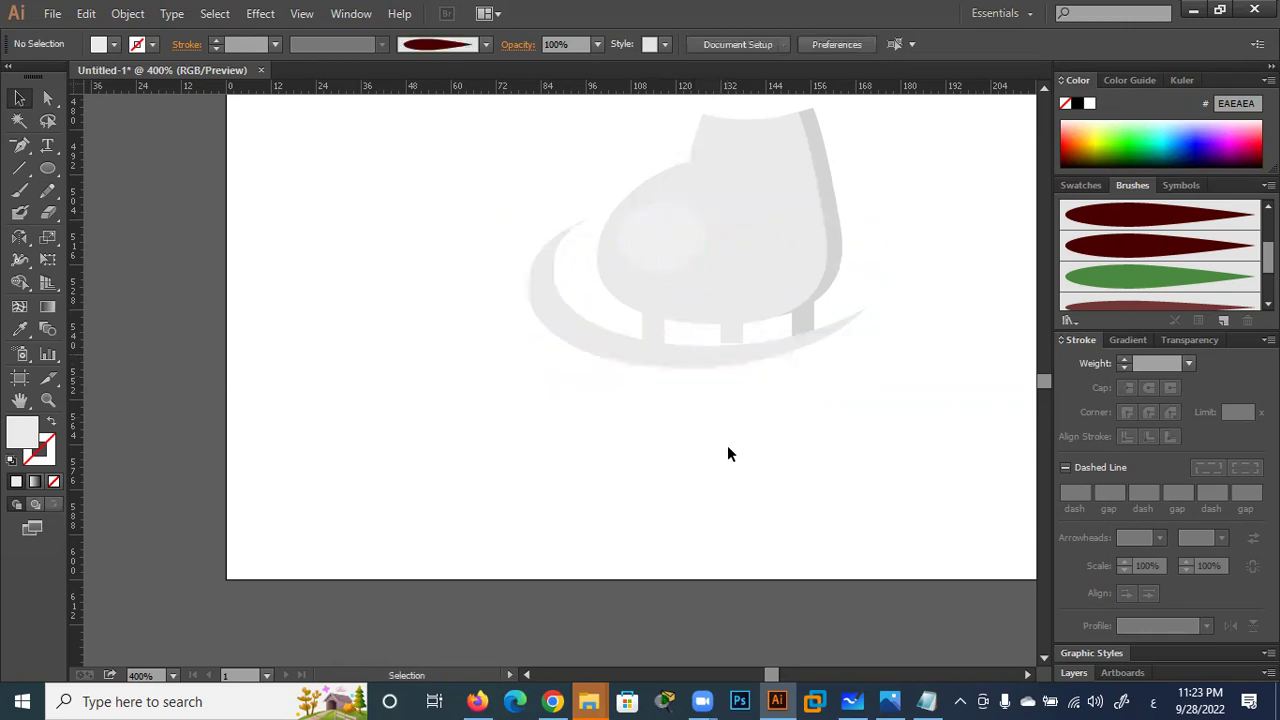
Nudge the middle post down one step so it meets the blade, then deselect the skate
{"action": "left_click", "coordinate": [731, 335]}
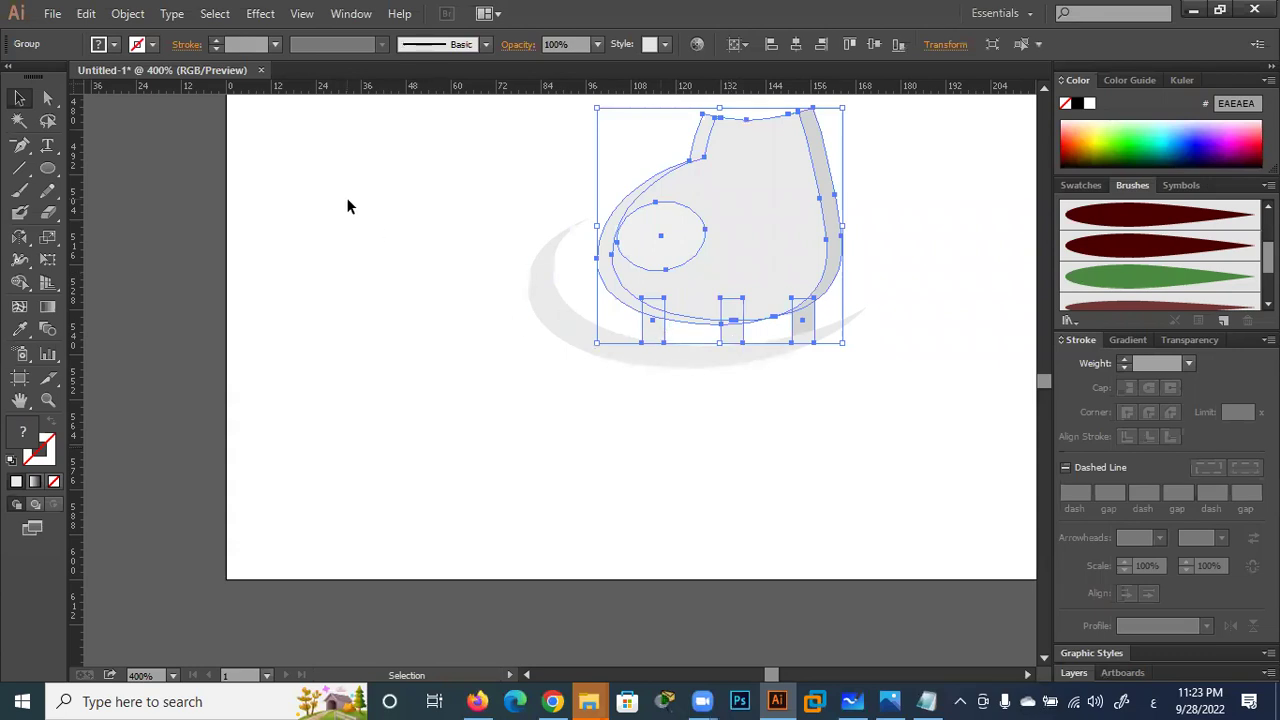
{"action": "key", "text": "a"}
{"action": "key", "text": "v"}
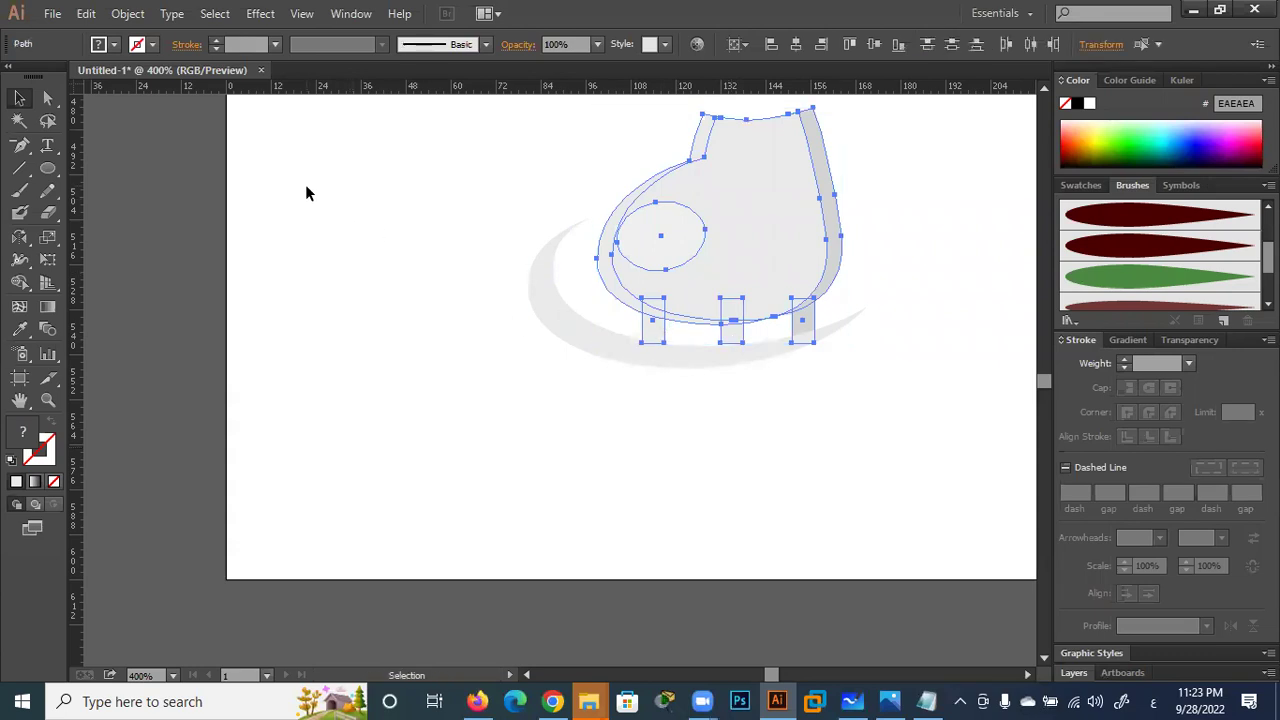
{"action": "left_click", "coordinate": [527, 318]}
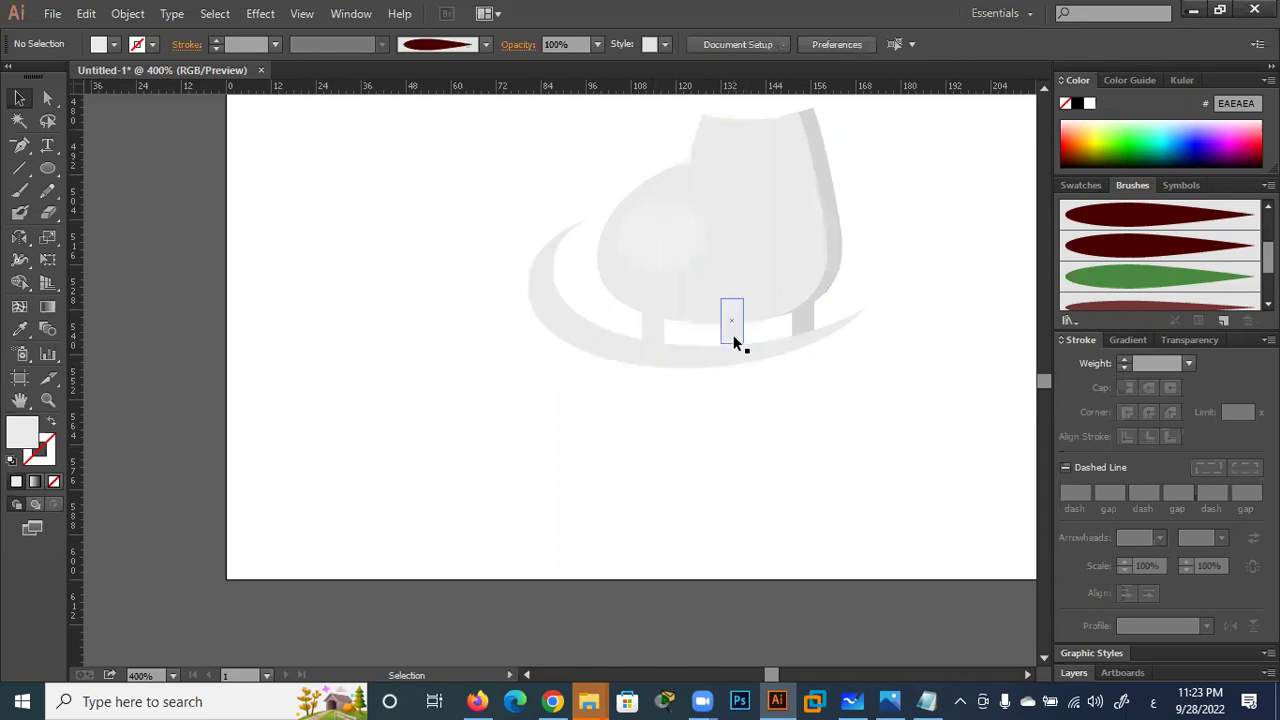
{"action": "left_click", "coordinate": [734, 341]}
{"action": "key", "text": "Down"}
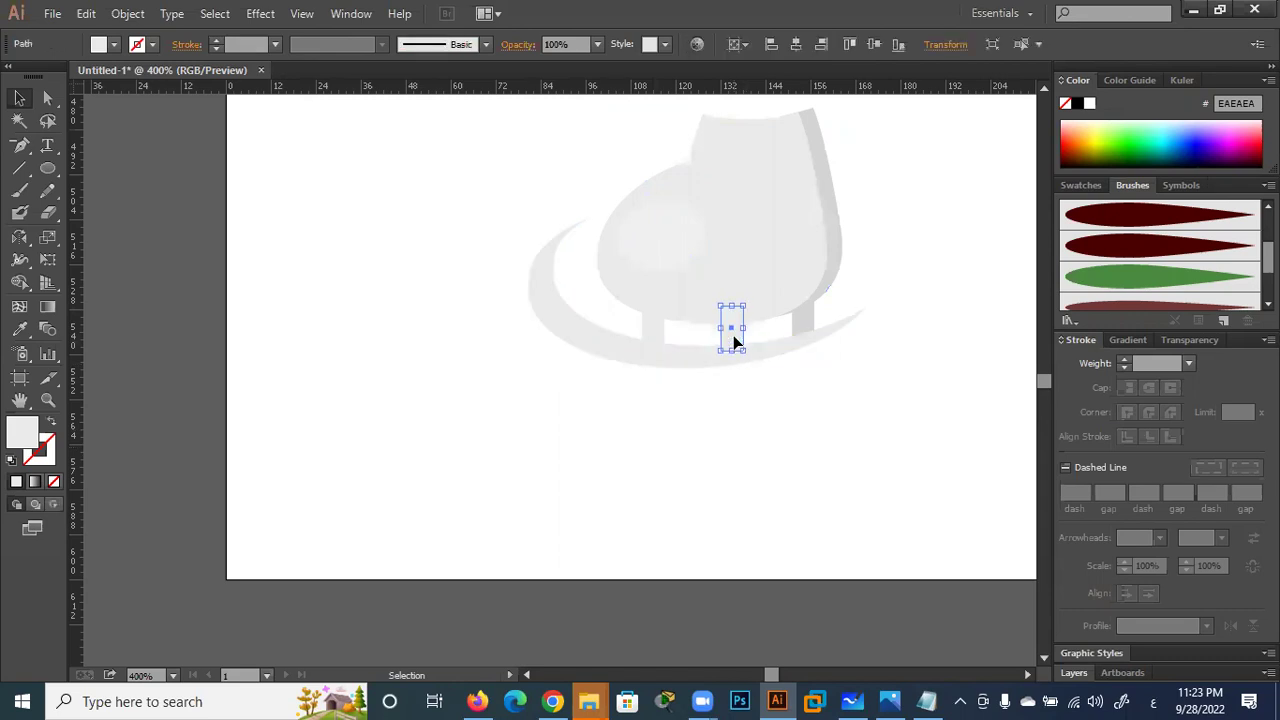
{"action": "left_click", "coordinate": [761, 471]}
{"action": "mouse_move", "coordinate": [964, 172]}
{"action": "left_mouse_down"}
{"action": "mouse_move", "coordinate": [656, 378]}
{"action": "mouse_move", "coordinate": [453, 492]}
{"action": "left_mouse_up"}
{"action": "key", "text": "a"}
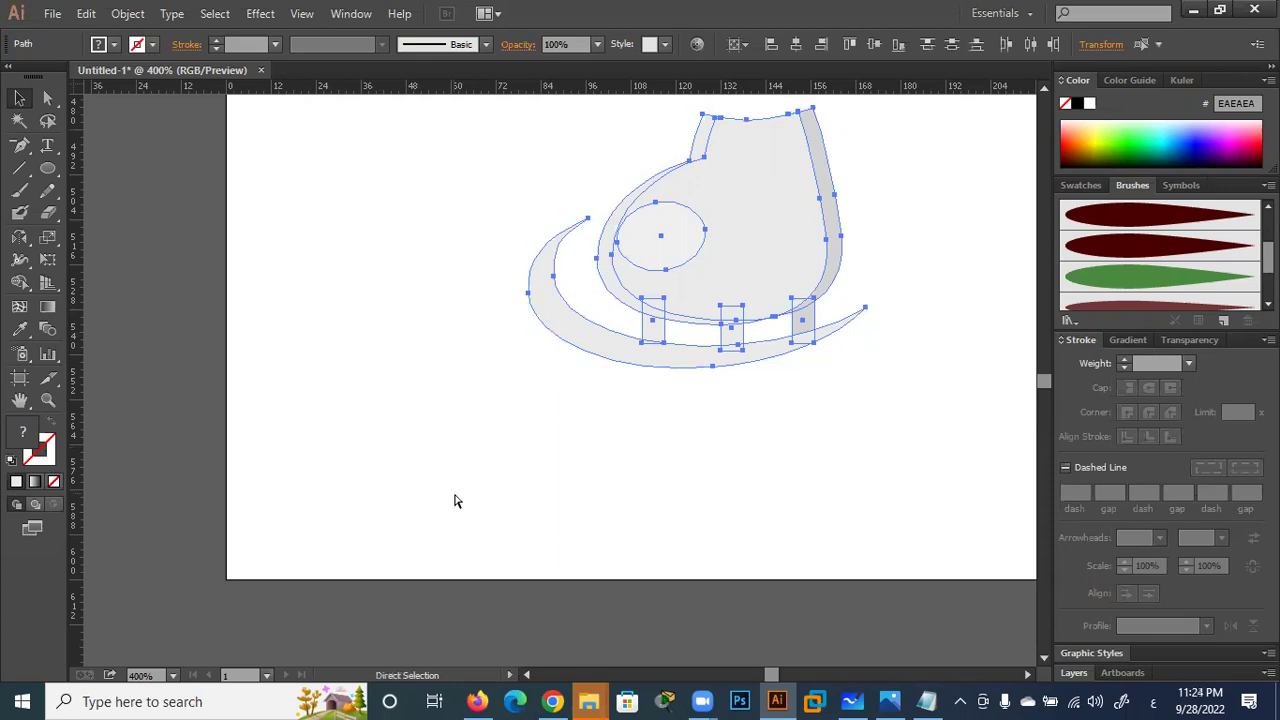
{"action": "key", "text": "v"}
{"action": "left_click", "coordinate": [765, 500]}
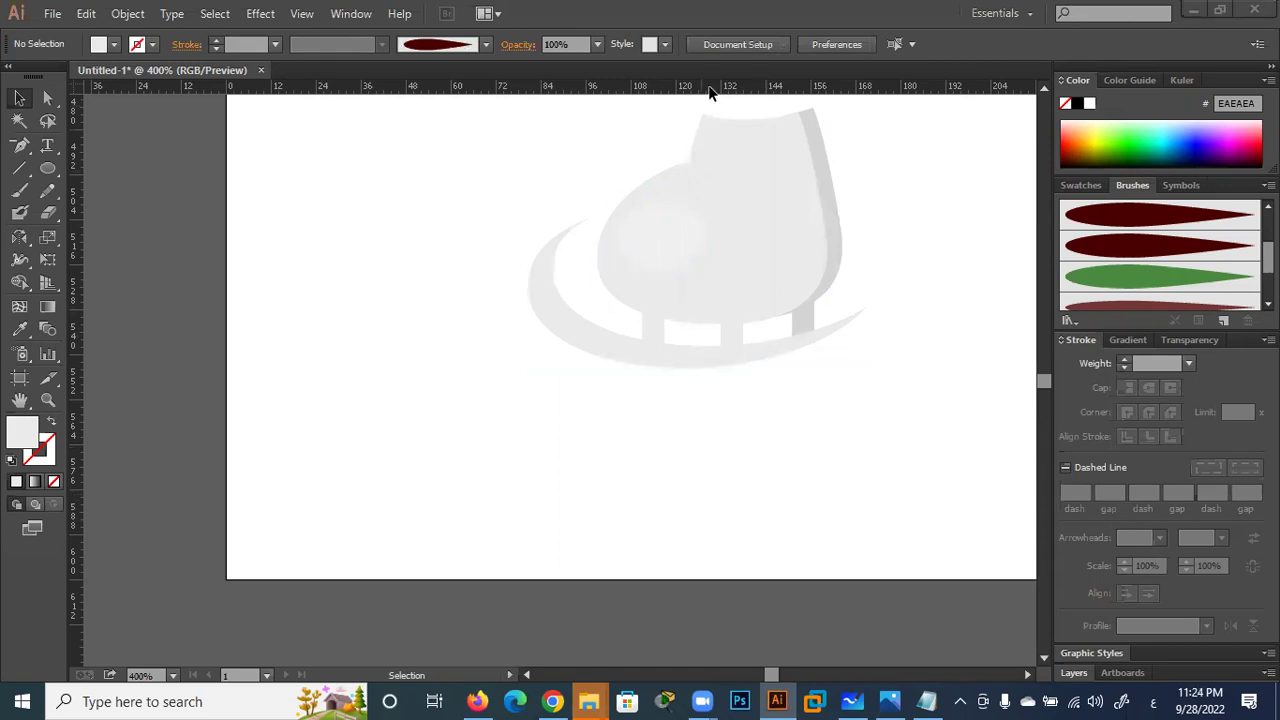
{"action": "left_click", "coordinate": [553, 701]}
{"action": "scroll", "coordinate": [537, 509], "scroll_direction": "down", "scroll_amount": 5}
{"action": "scroll", "coordinate": [540, 511], "scroll_direction": "down", "scroll_amount": 3}
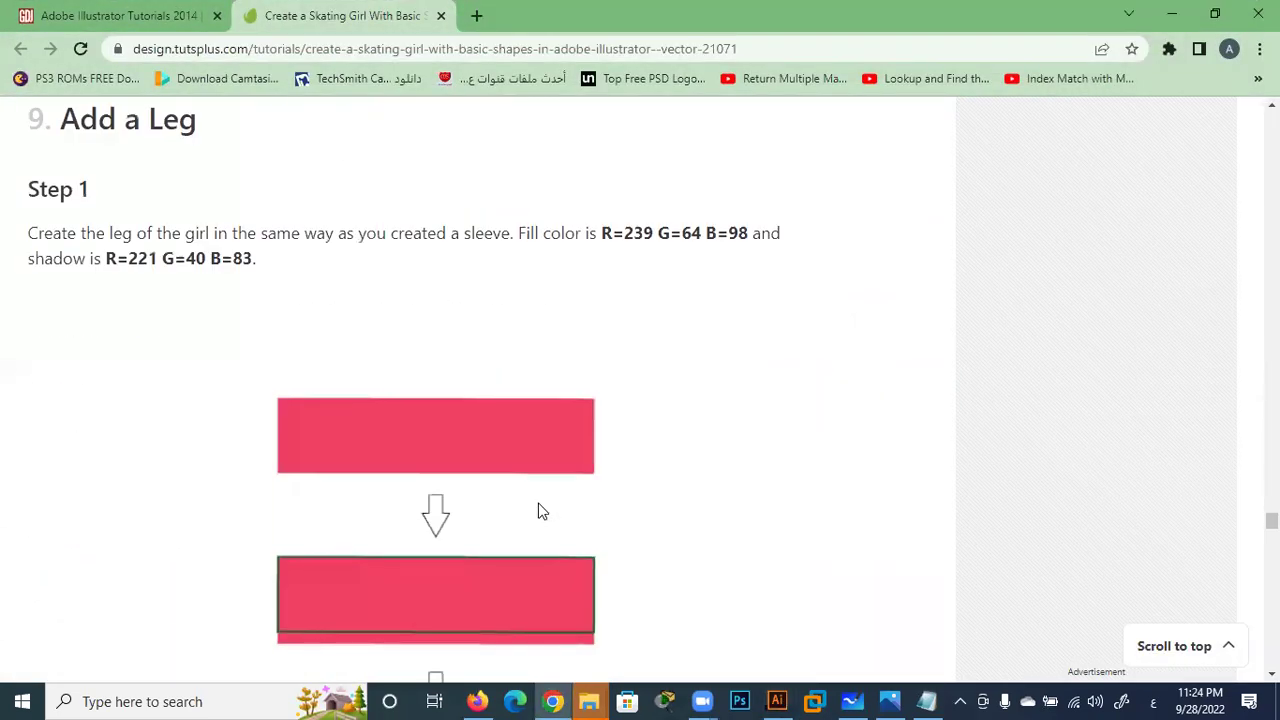
{"action": "scroll", "coordinate": [540, 511], "scroll_direction": "down", "scroll_amount": 3}
{"action": "scroll", "coordinate": [540, 511], "scroll_direction": "down", "scroll_amount": 2}
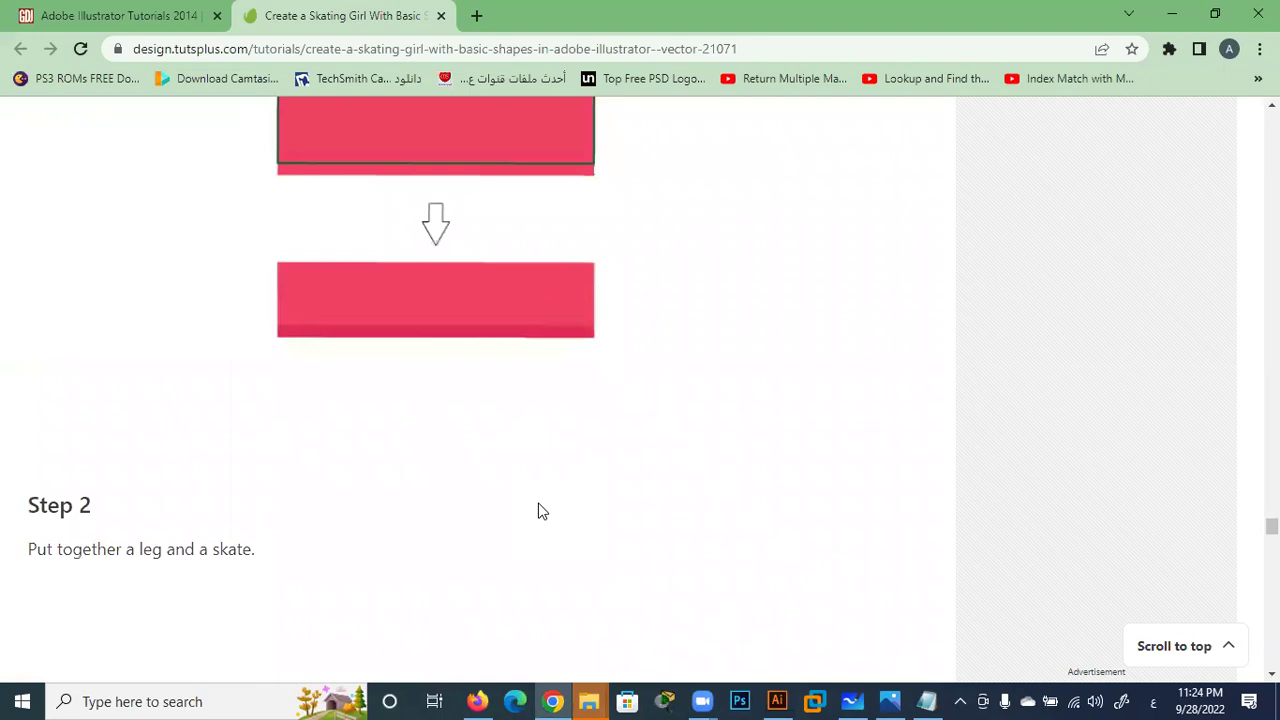
{"action": "scroll", "coordinate": [540, 511], "scroll_direction": "down", "scroll_amount": 4}
{"action": "scroll", "coordinate": [540, 511], "scroll_direction": "down", "scroll_amount": 1}
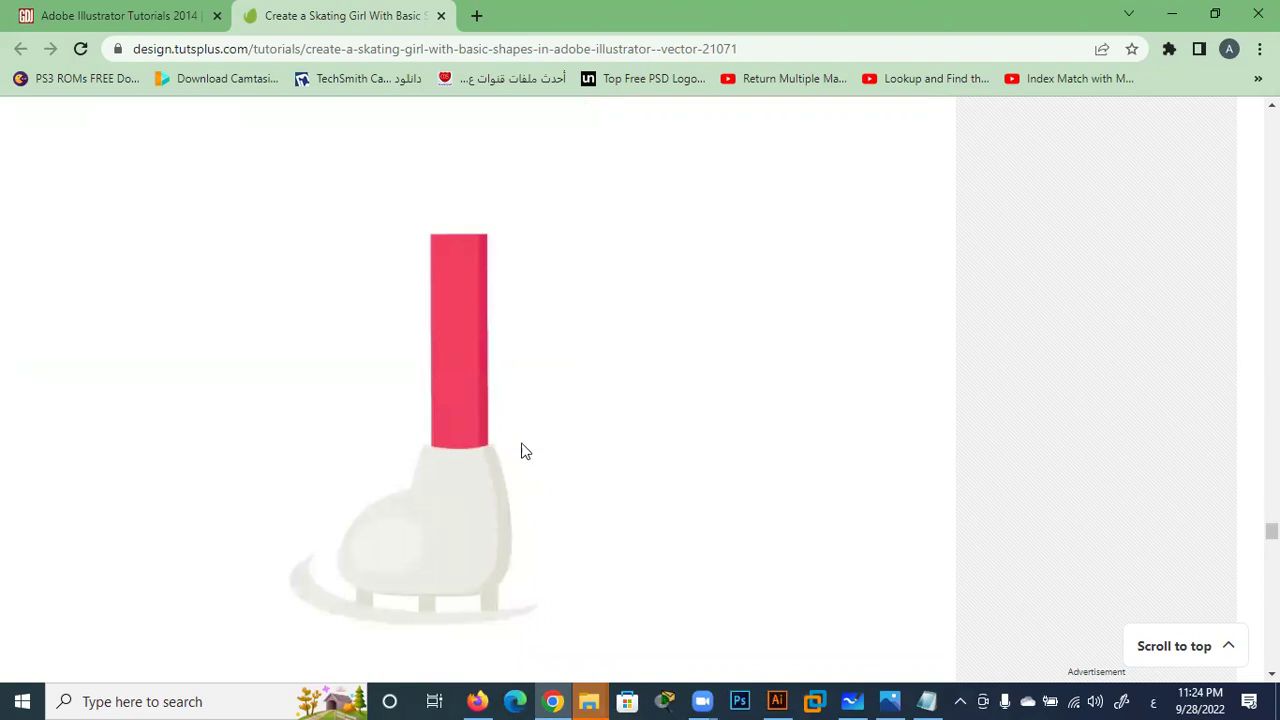
{"action": "left_click", "coordinate": [1176, 19]}
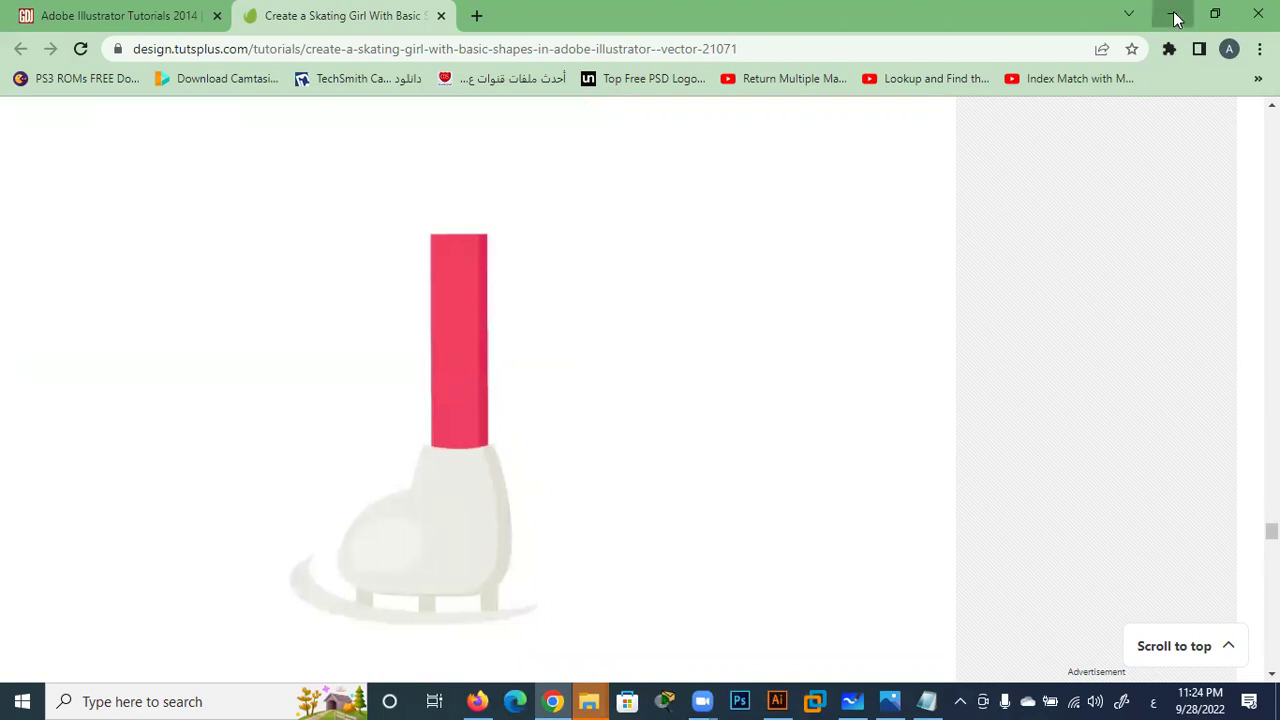
Draw a leg rectangle above the skate boot and fill it with the mitten pink
{"action": "scroll", "coordinate": [418, 435], "scroll_direction": "down", "scroll_amount": 2, "text": "alt"}
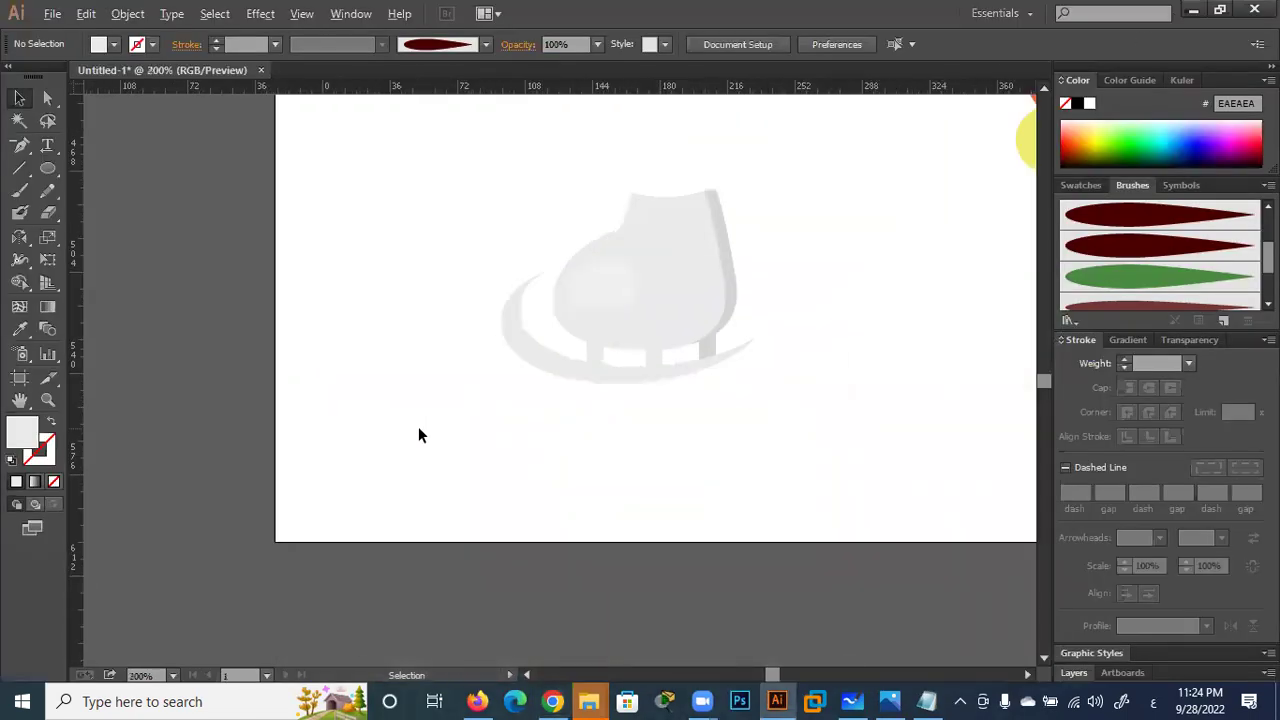
{"action": "scroll", "coordinate": [418, 435], "scroll_direction": "down", "scroll_amount": 3, "text": "alt"}
{"action": "left_click_drag", "start_coordinate": [514, 363], "coordinate": [514, 517]}
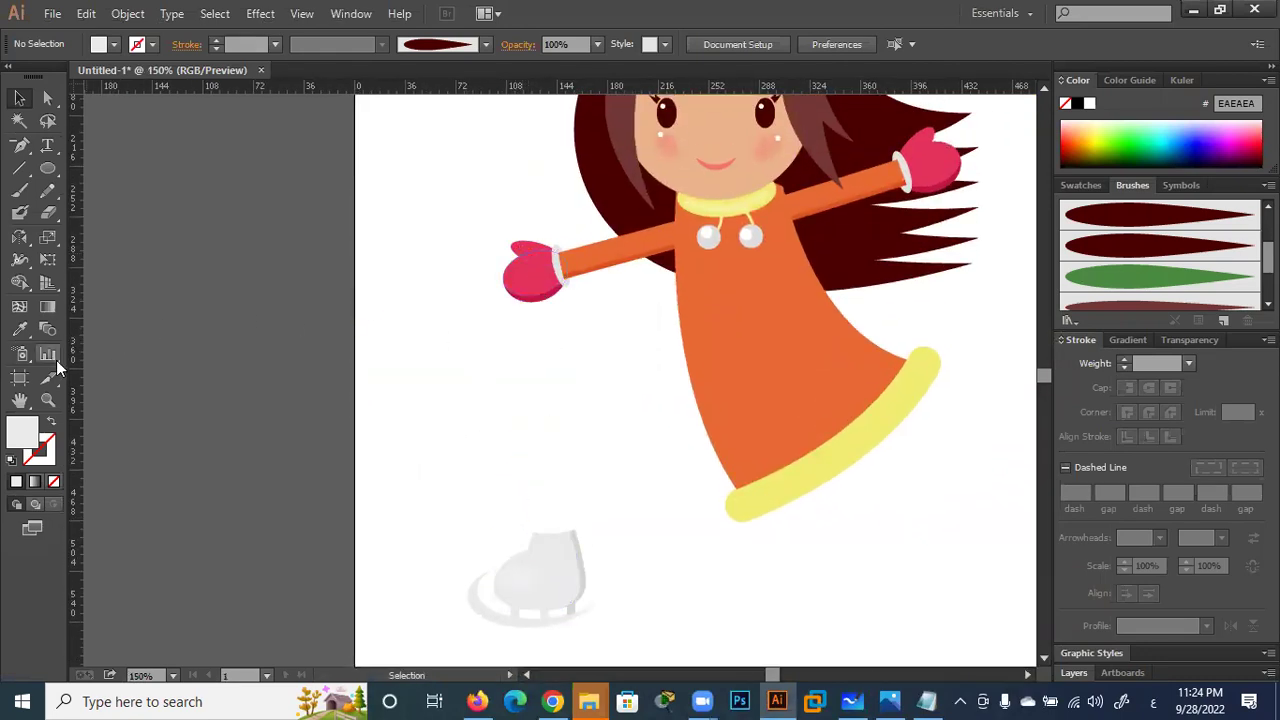
{"action": "left_click_drag", "start_coordinate": [47, 168], "coordinate": [89, 170]}
{"action": "mouse_move", "coordinate": [585, 389]}
{"action": "left_mouse_down"}
{"action": "mouse_move", "coordinate": [540, 468]}
{"action": "mouse_move", "coordinate": [549, 535]}
{"action": "left_mouse_up"}
{"action": "left_click", "coordinate": [20, 330]}
{"action": "left_click", "coordinate": [543, 266]}
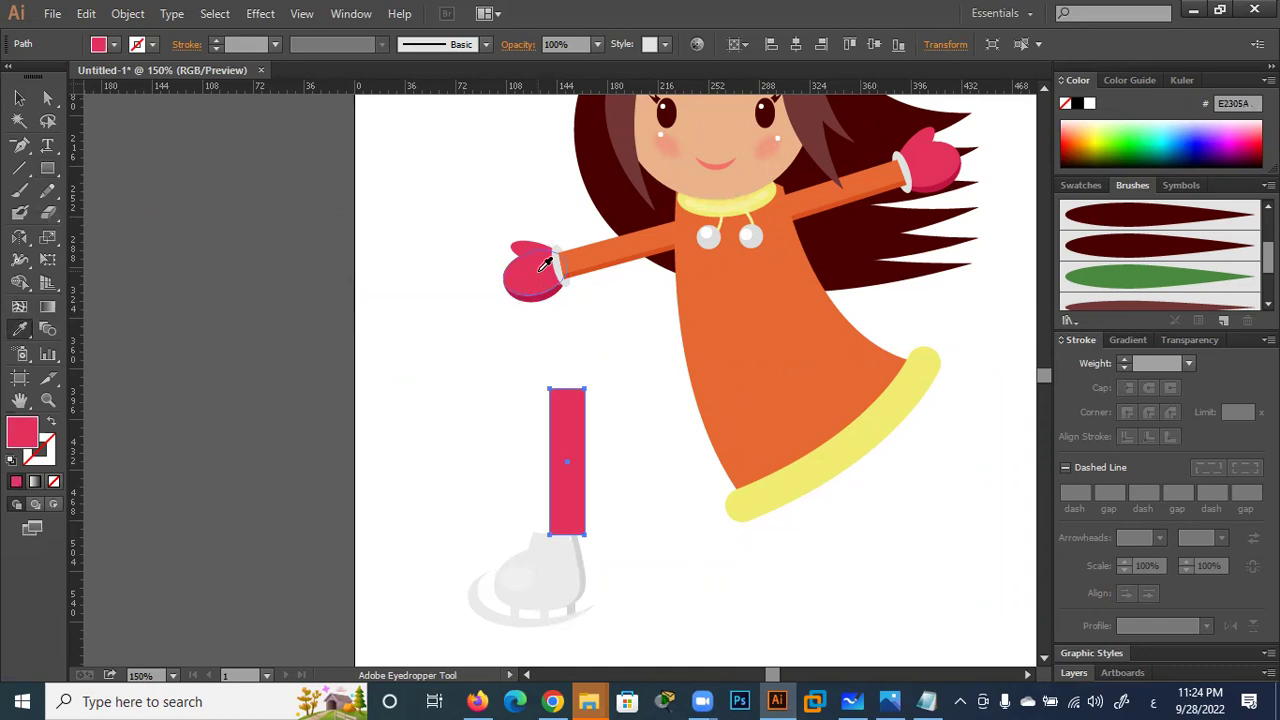
{"action": "left_click", "coordinate": [19, 97]}
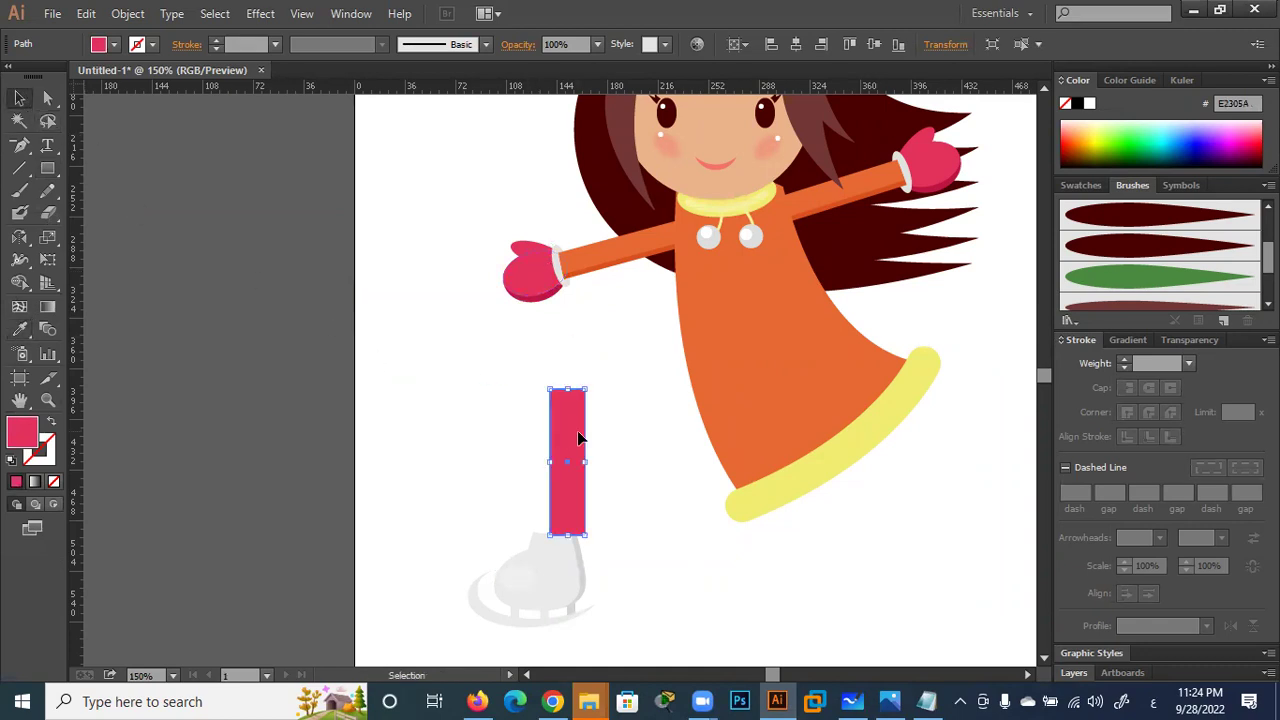
Duplicate the leg rectangle and fill the copy with the darker mitten shade BC1545
{"action": "left_click_drag", "start_coordinate": [580, 437], "coordinate": [593, 435], "text": "alt"}
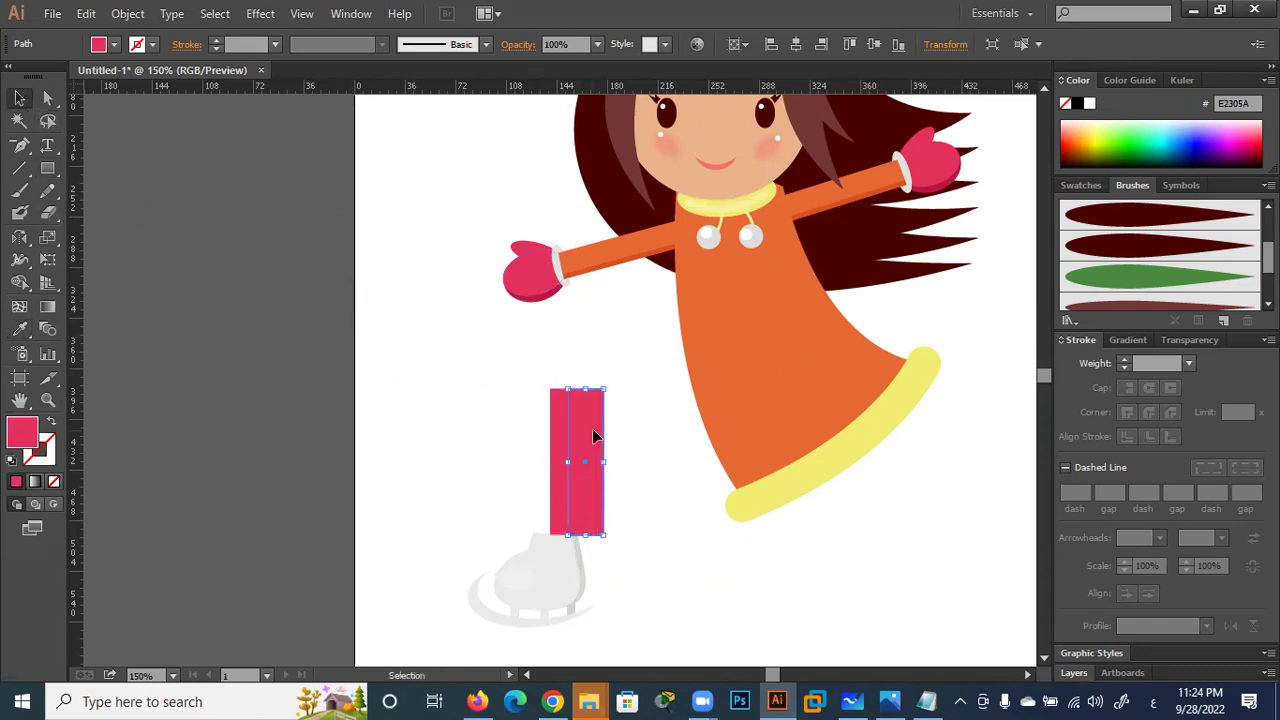
{"action": "left_click_drag", "start_coordinate": [581, 432], "coordinate": [555, 439]}
{"action": "left_click", "coordinate": [620, 445]}
{"action": "left_click", "coordinate": [585, 435]}
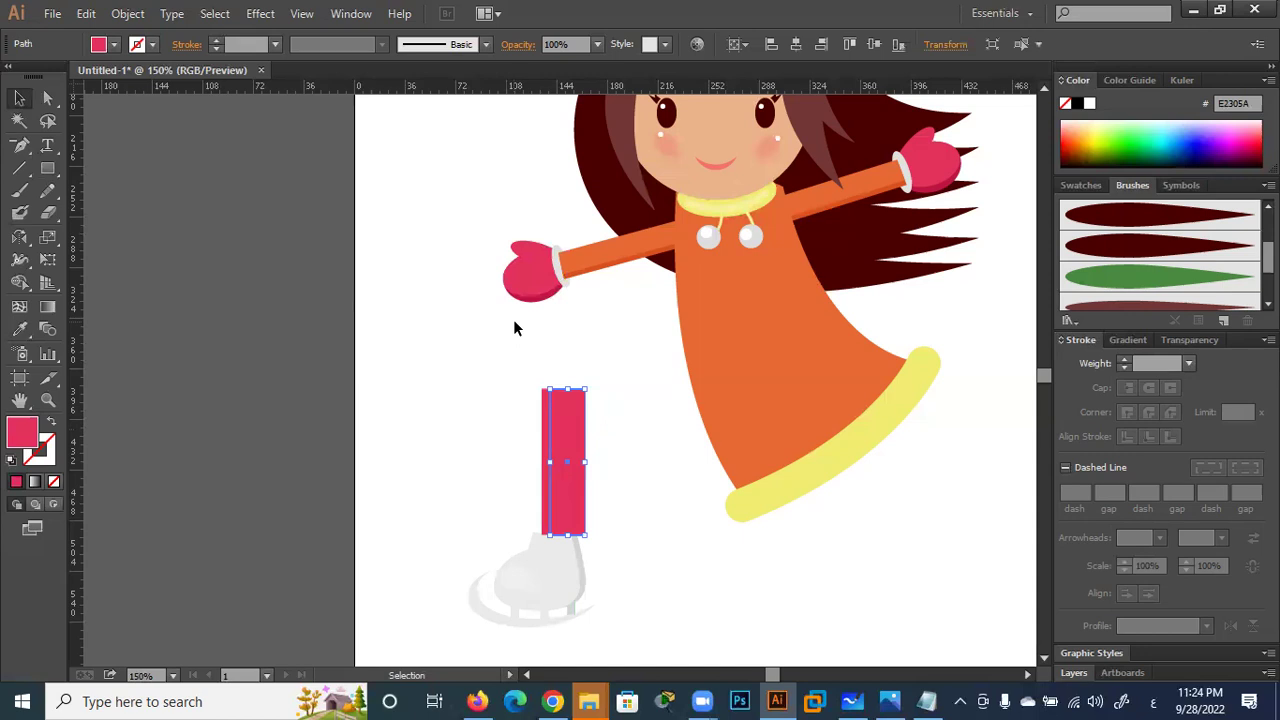
{"action": "left_click", "coordinate": [19, 329]}
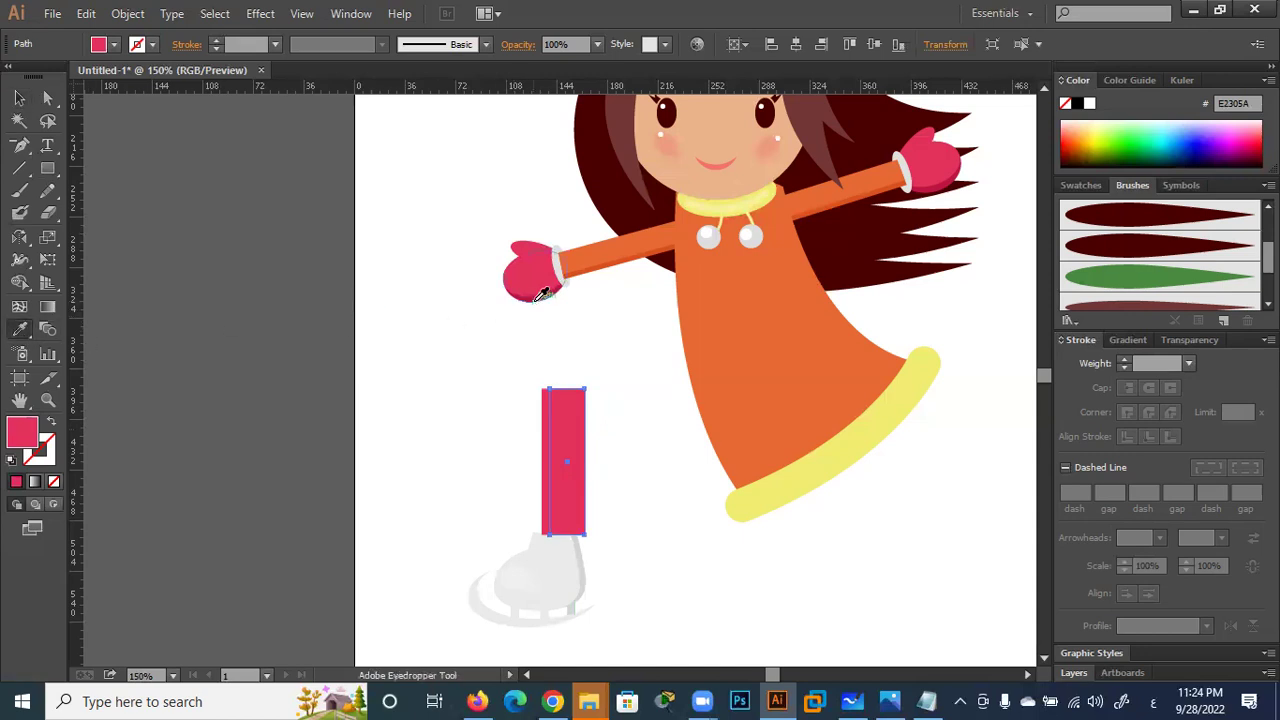
{"action": "left_click", "coordinate": [532, 298]}
{"action": "key", "text": "v"}
{"action": "left_click", "coordinate": [17, 100]}
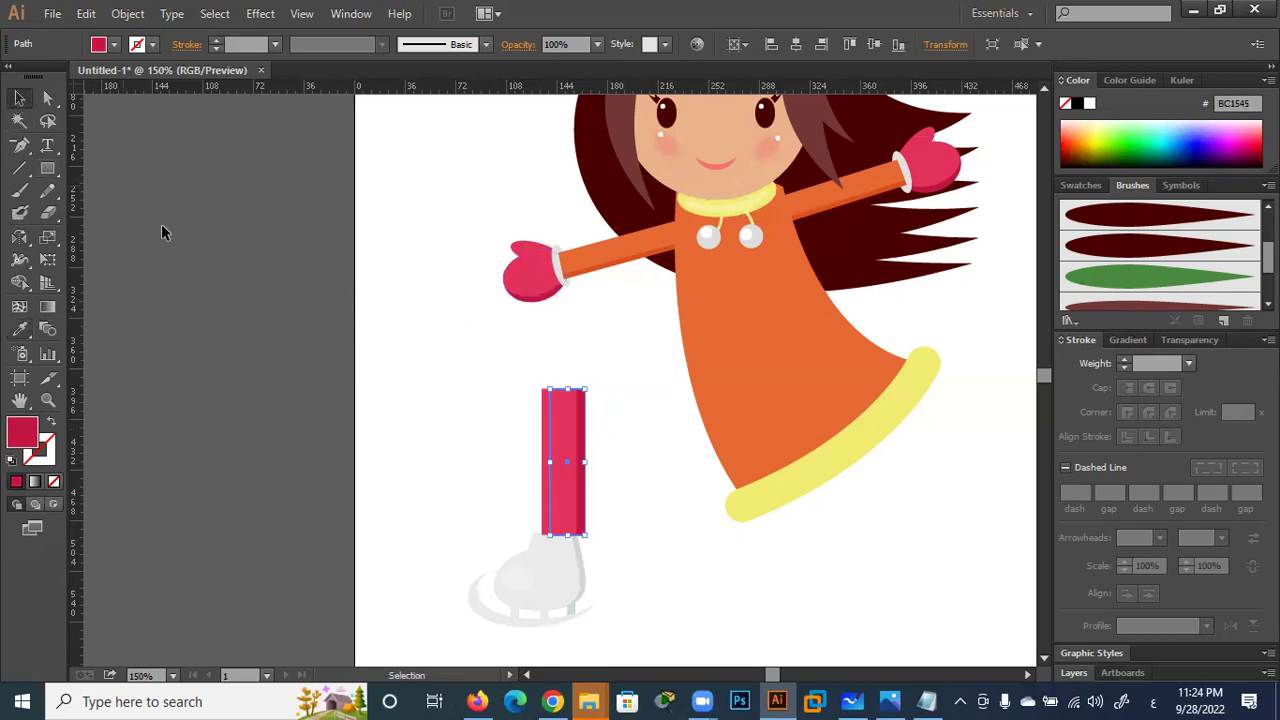
{"action": "left_click", "coordinate": [480, 430]}
Narrow the pink leg rectangles to suit the boot's width
{"action": "left_click_drag", "start_coordinate": [628, 424], "coordinate": [487, 462]}
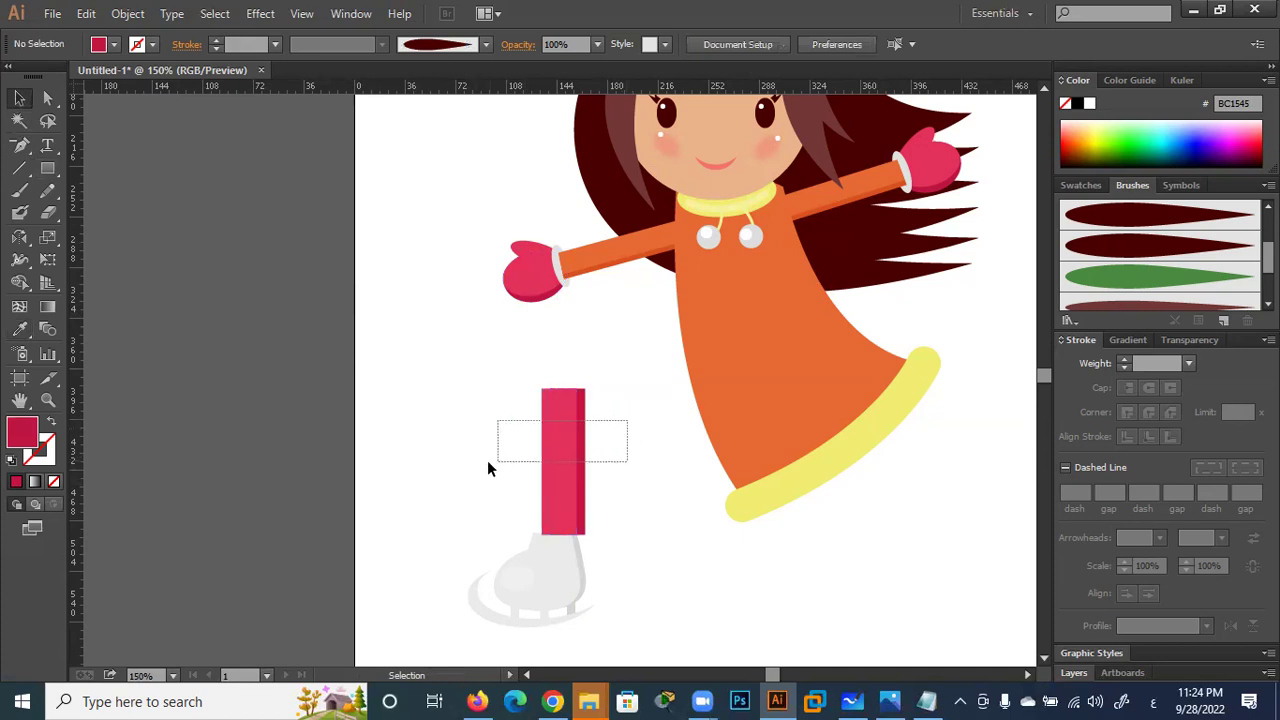
{"action": "key", "text": "a"}
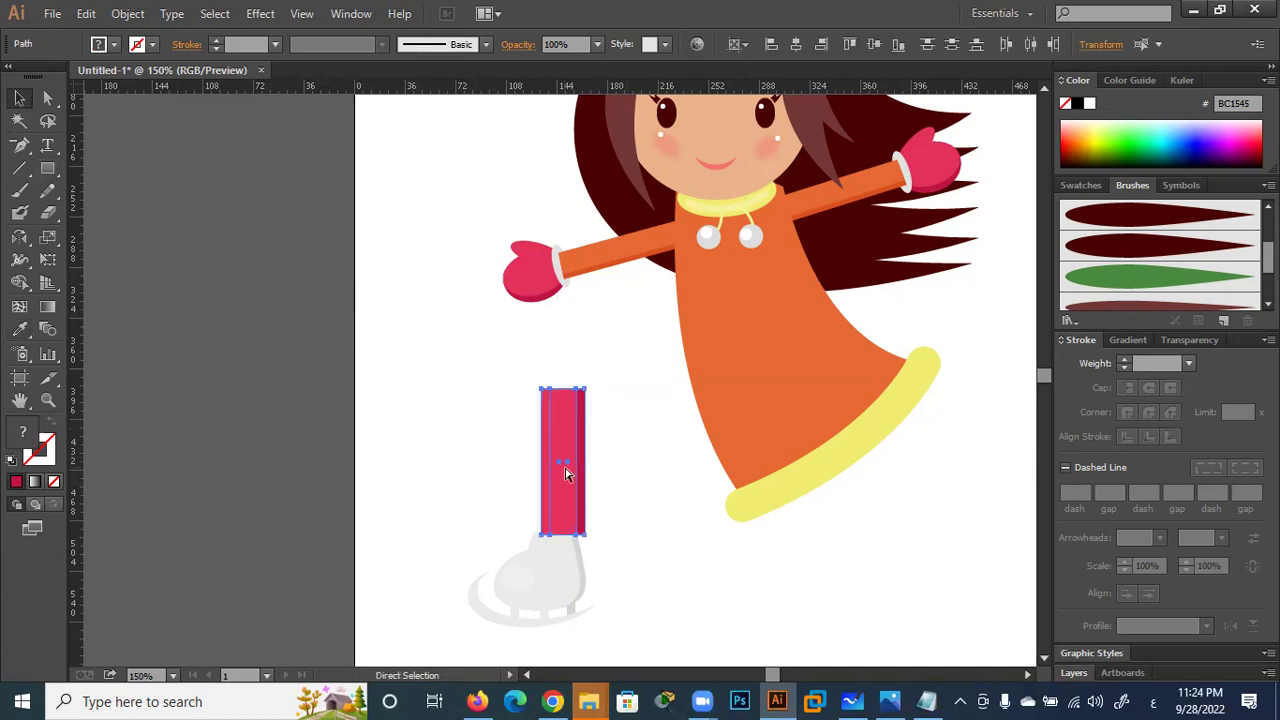
{"action": "key", "text": "v"}
{"action": "left_click_drag", "start_coordinate": [588, 463], "coordinate": [564, 492]}
{"action": "left_click", "coordinate": [613, 513]}
{"action": "scroll", "coordinate": [567, 500], "scroll_direction": "up", "scroll_amount": 2}
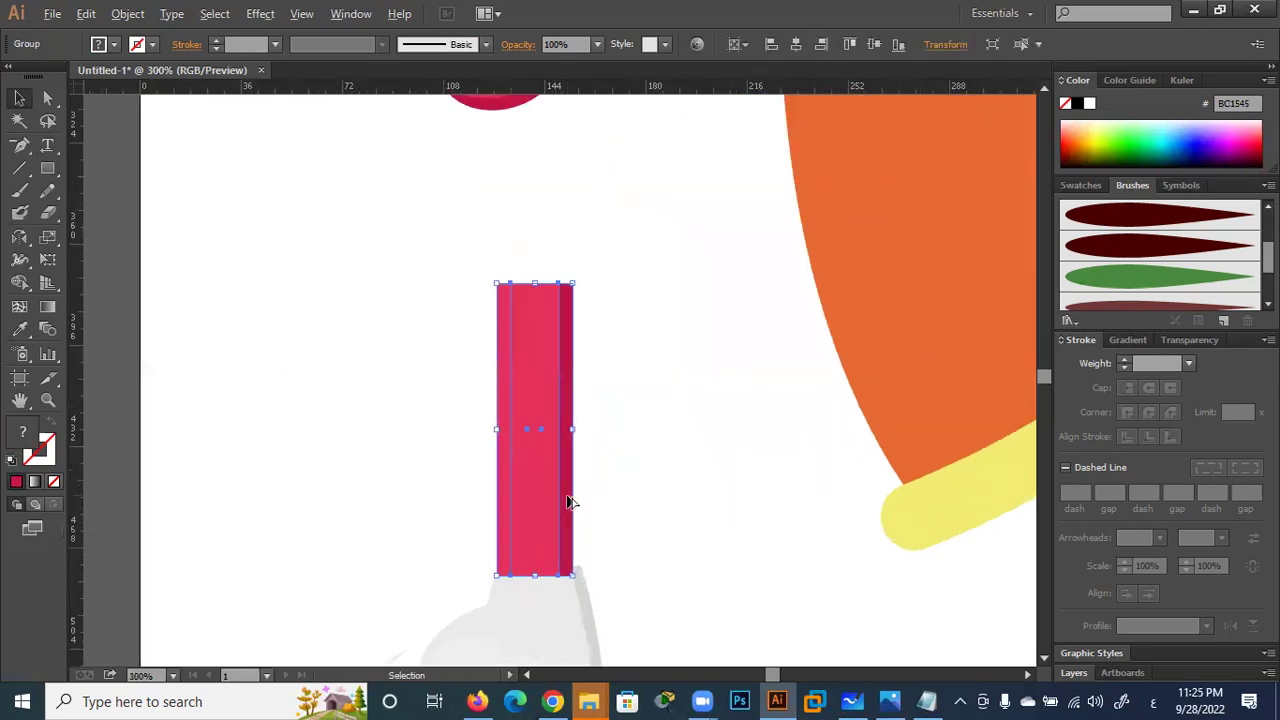
{"action": "left_click", "coordinate": [618, 492]}
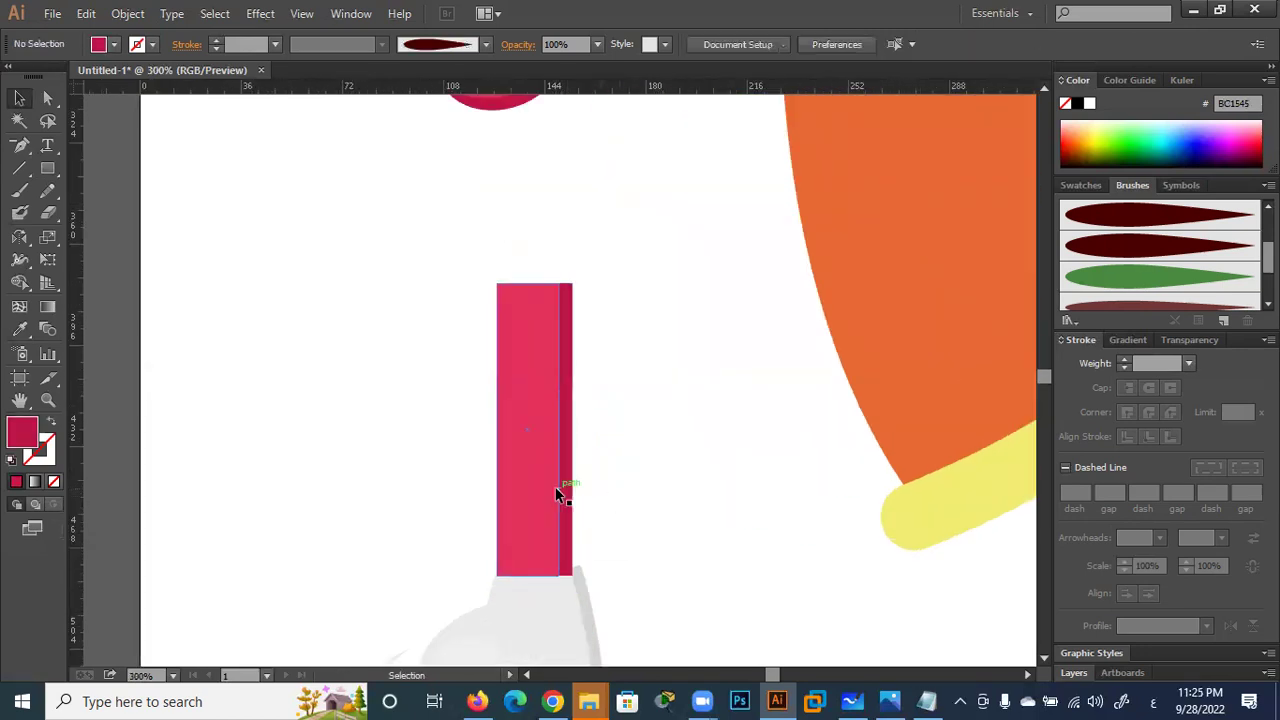
{"action": "left_click", "coordinate": [547, 425]}
{"action": "mouse_move", "coordinate": [572, 428]}
{"action": "left_mouse_down"}
{"action": "mouse_move", "coordinate": [560, 430]}
{"action": "mouse_move", "coordinate": [560, 480]}
{"action": "left_mouse_up"}
Widen the leg slightly and nudge it to line up with the boot top
{"action": "scroll", "coordinate": [574, 450], "scroll_direction": "up", "scroll_amount": 3}
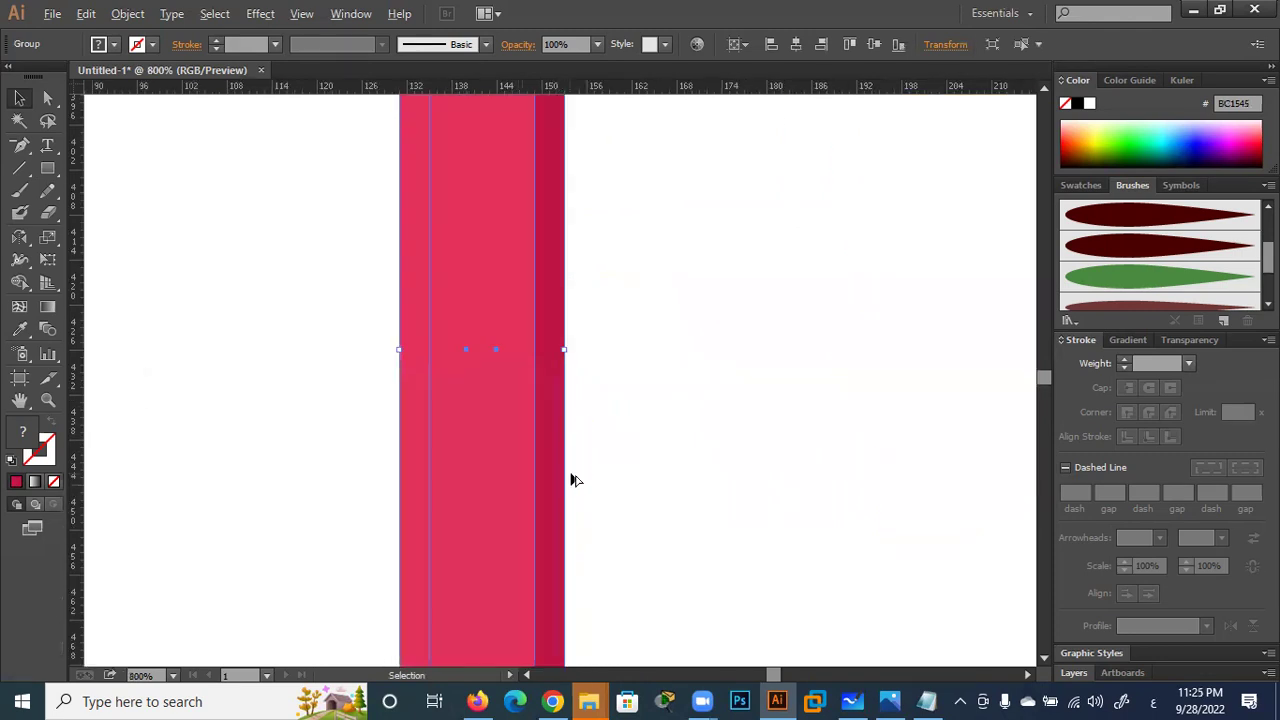
{"action": "left_click_drag", "start_coordinate": [620, 543], "coordinate": [628, 304]}
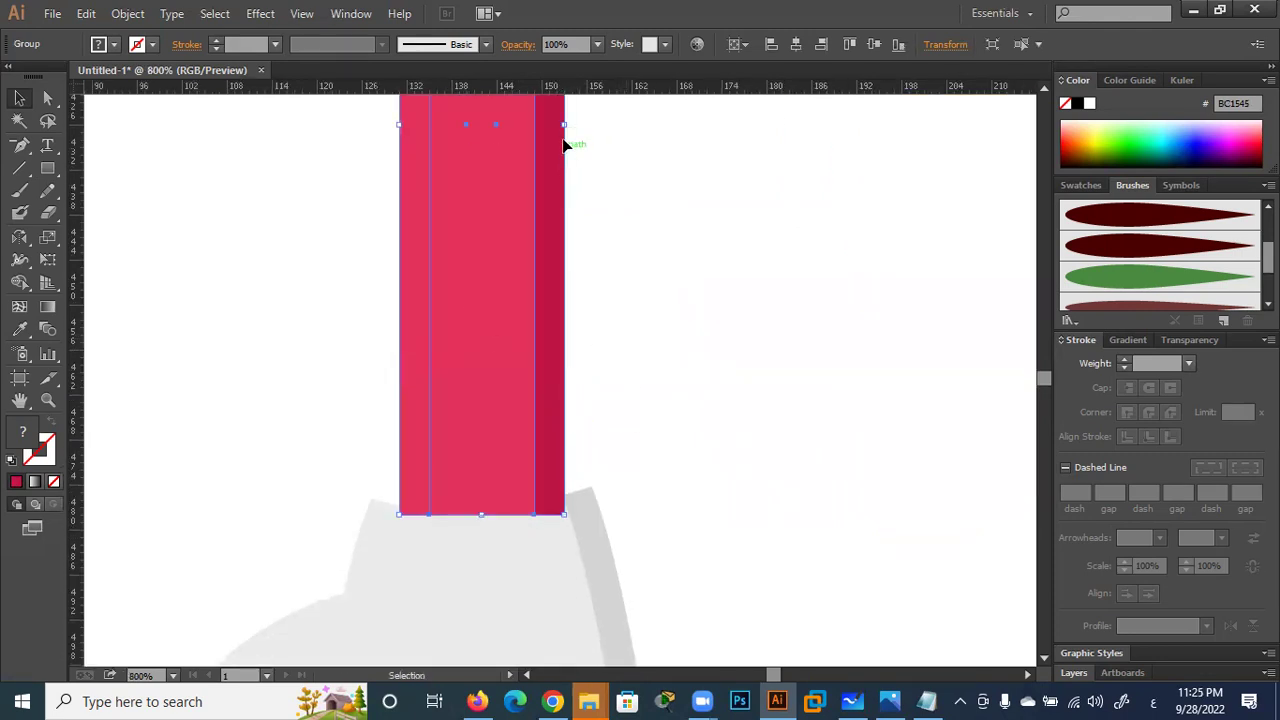
{"action": "left_click_drag", "start_coordinate": [565, 124], "coordinate": [581, 125]}
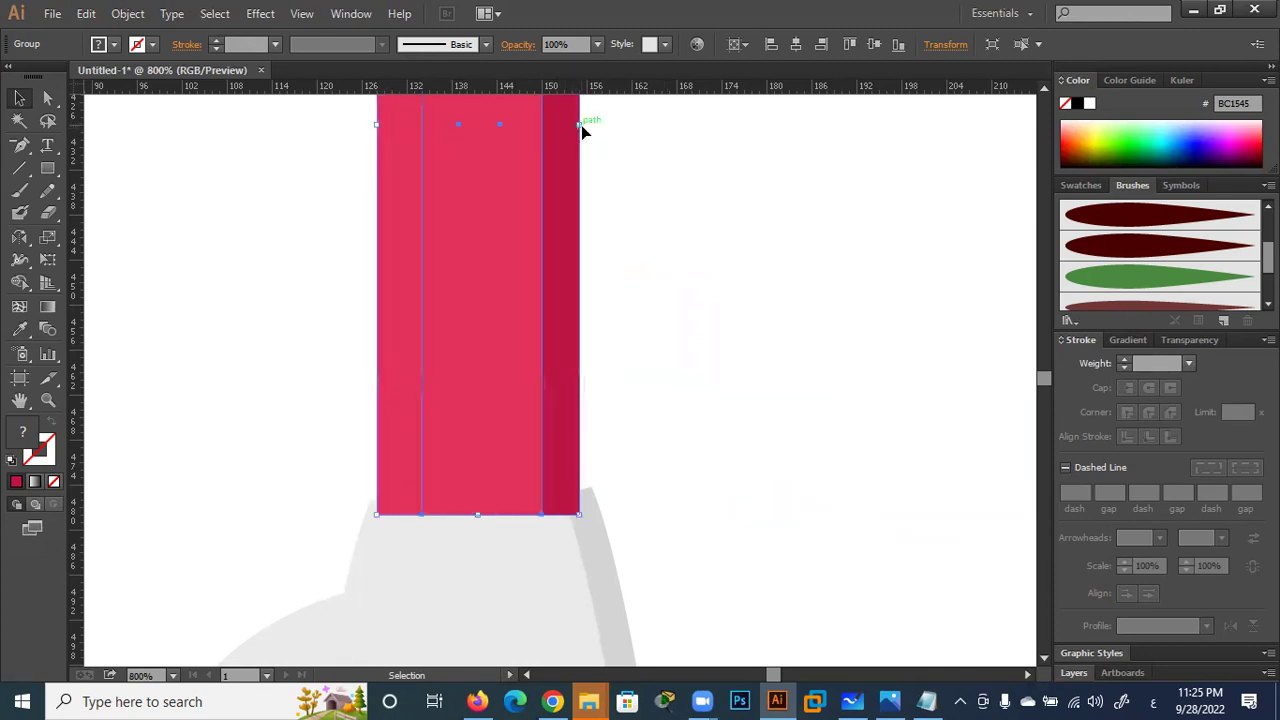
{"action": "left_click_drag", "start_coordinate": [484, 266], "coordinate": [488, 292]}
{"action": "key", "text": "Right"}
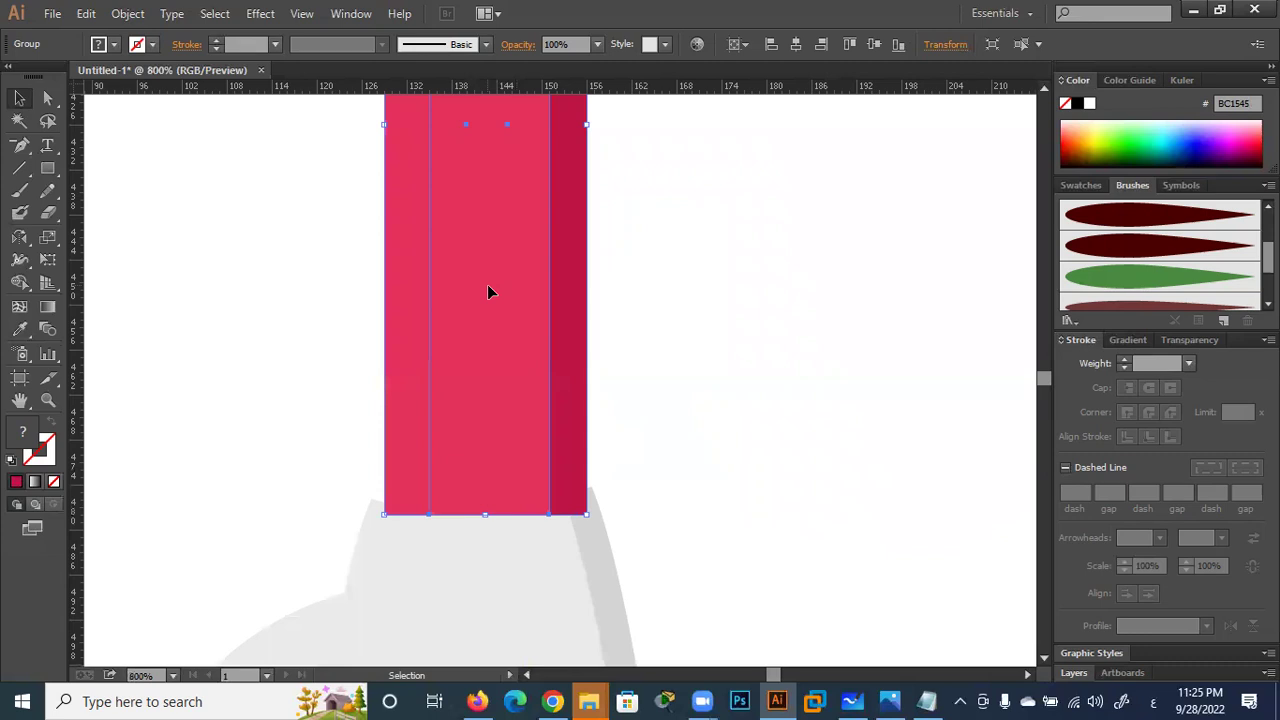
{"action": "left_click_drag", "start_coordinate": [495, 316], "coordinate": [489, 316]}
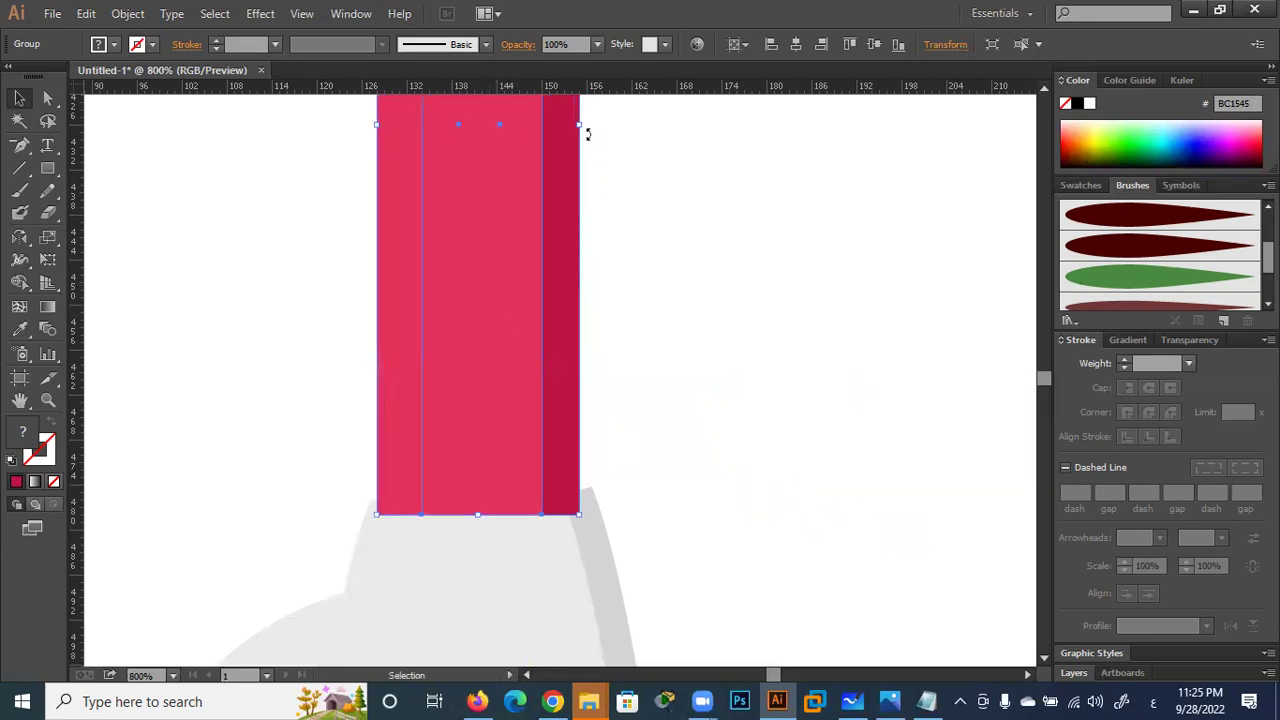
{"action": "left_click_drag", "start_coordinate": [580, 122], "coordinate": [588, 122]}
{"action": "left_click", "coordinate": [660, 216]}
{"action": "left_click", "coordinate": [528, 290]}
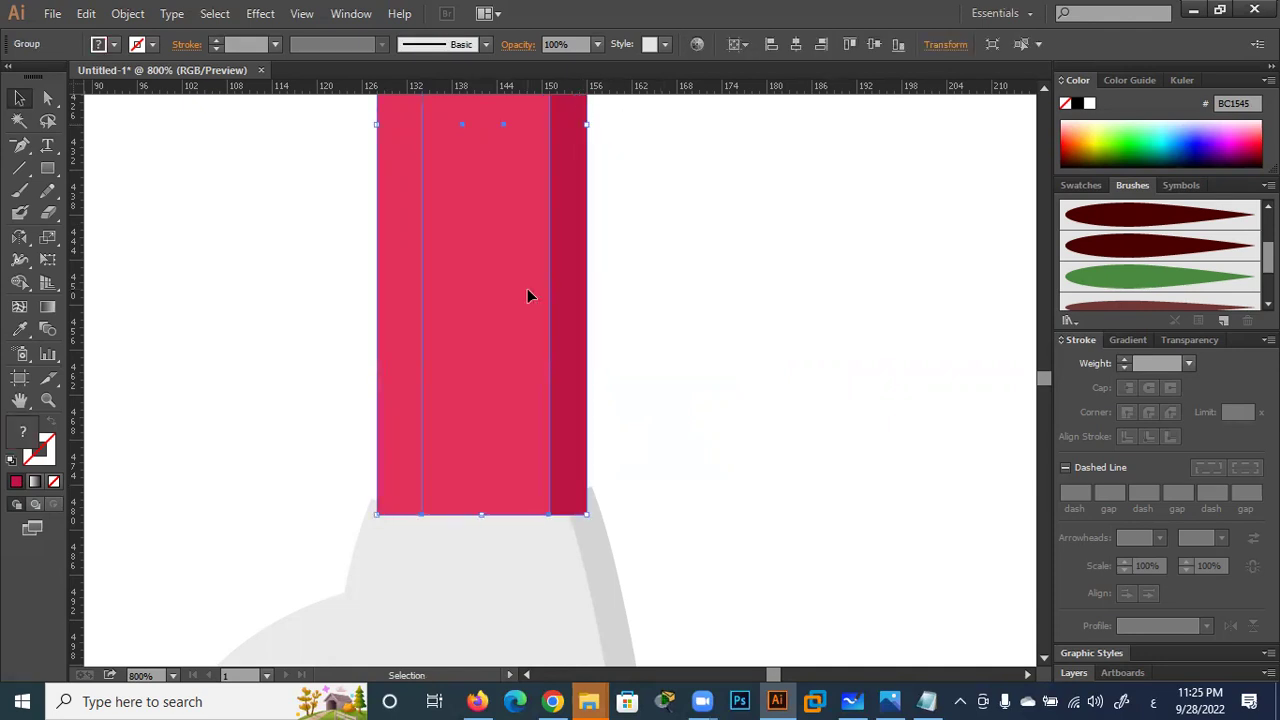
Send the leg behind the boot and group the leg with the boot
{"action": "key", "text": "ctrl+shift+e"}
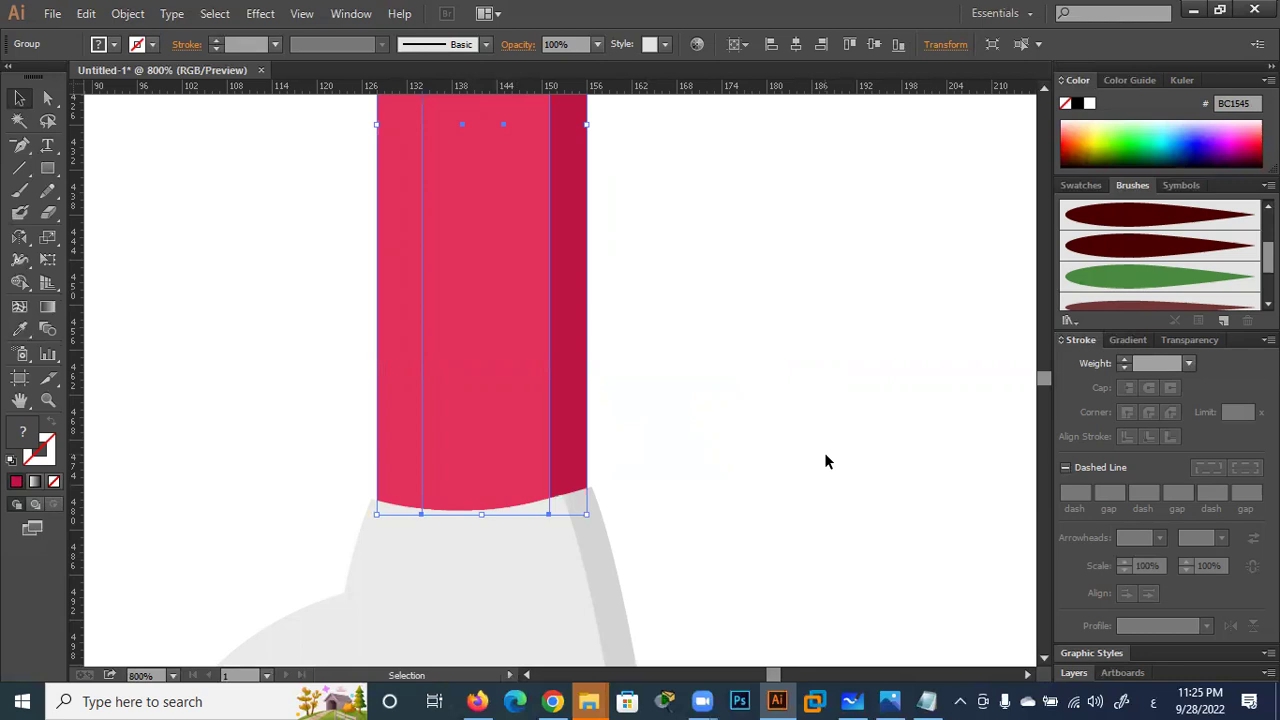
{"action": "left_click_drag", "start_coordinate": [700, 272], "coordinate": [305, 618]}
{"action": "key", "text": "ctrl"}
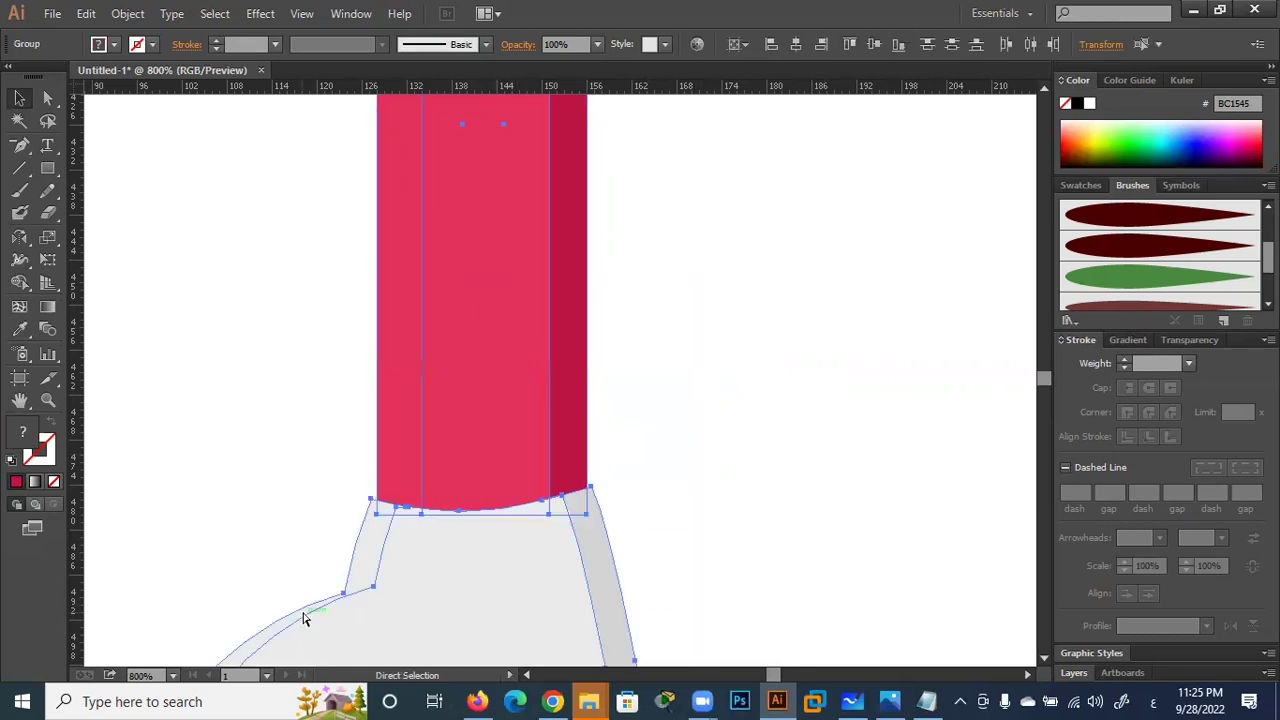
{"action": "left_click", "coordinate": [798, 524]}
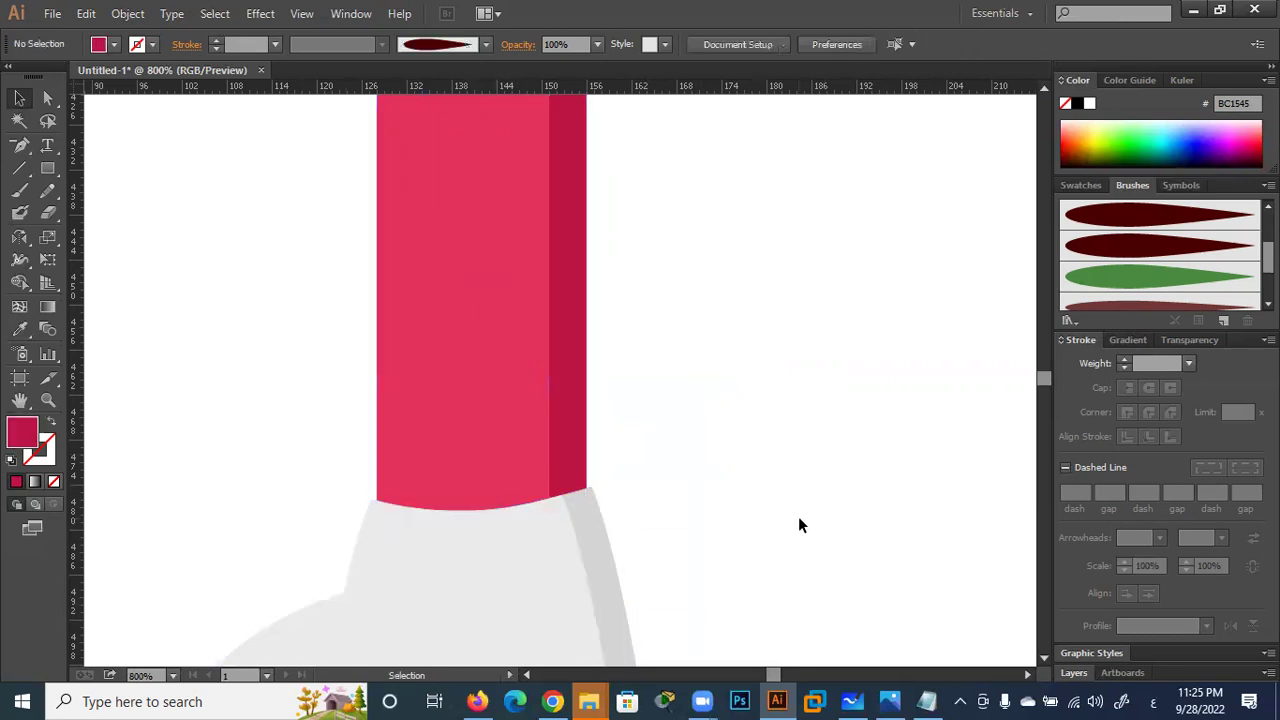
Move the leg-and-skate group under the dress and tilt it counter-clockwise
{"action": "key", "text": "ctrl+0"}
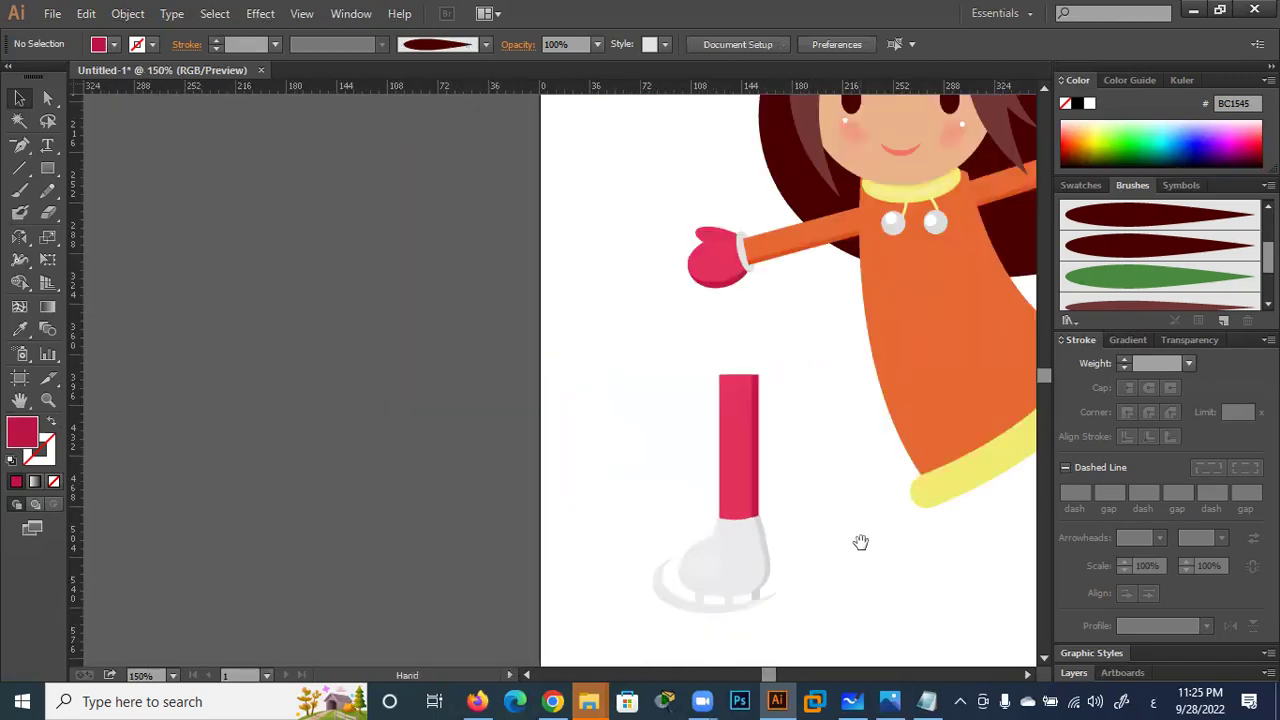
{"action": "left_click_drag", "start_coordinate": [857, 540], "coordinate": [453, 465]}
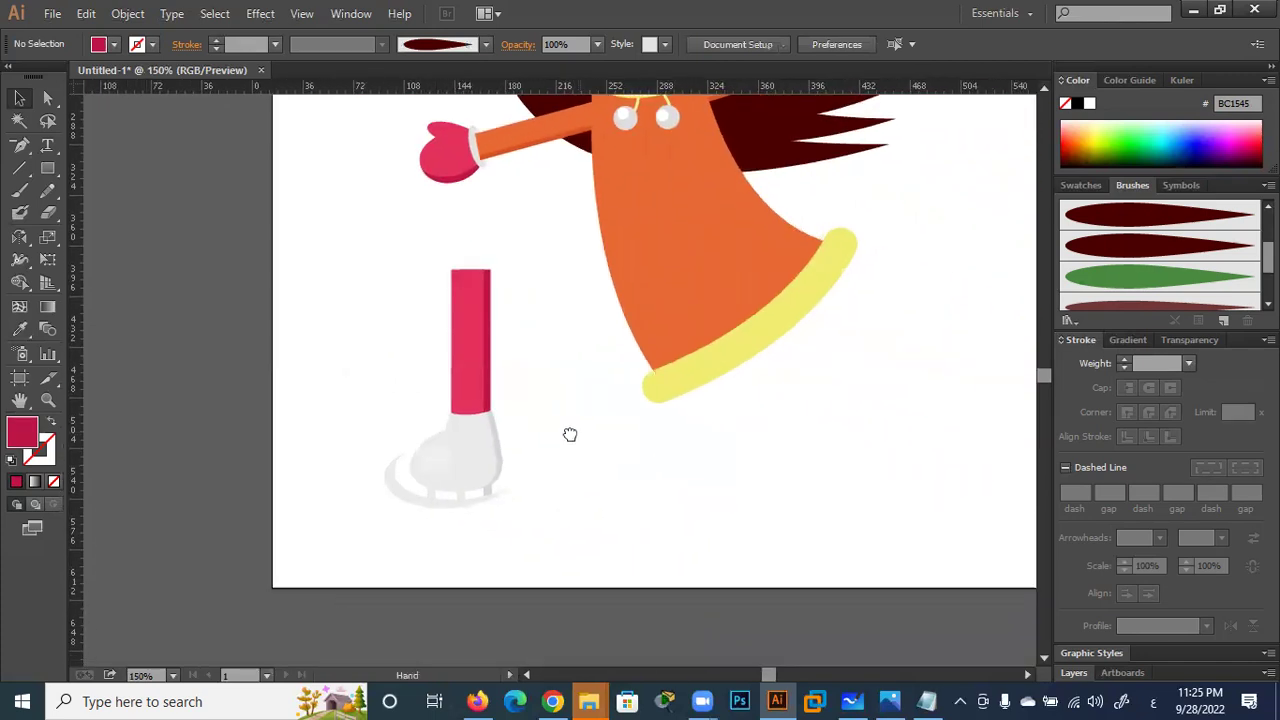
{"action": "left_click_drag", "start_coordinate": [407, 389], "coordinate": [659, 454]}
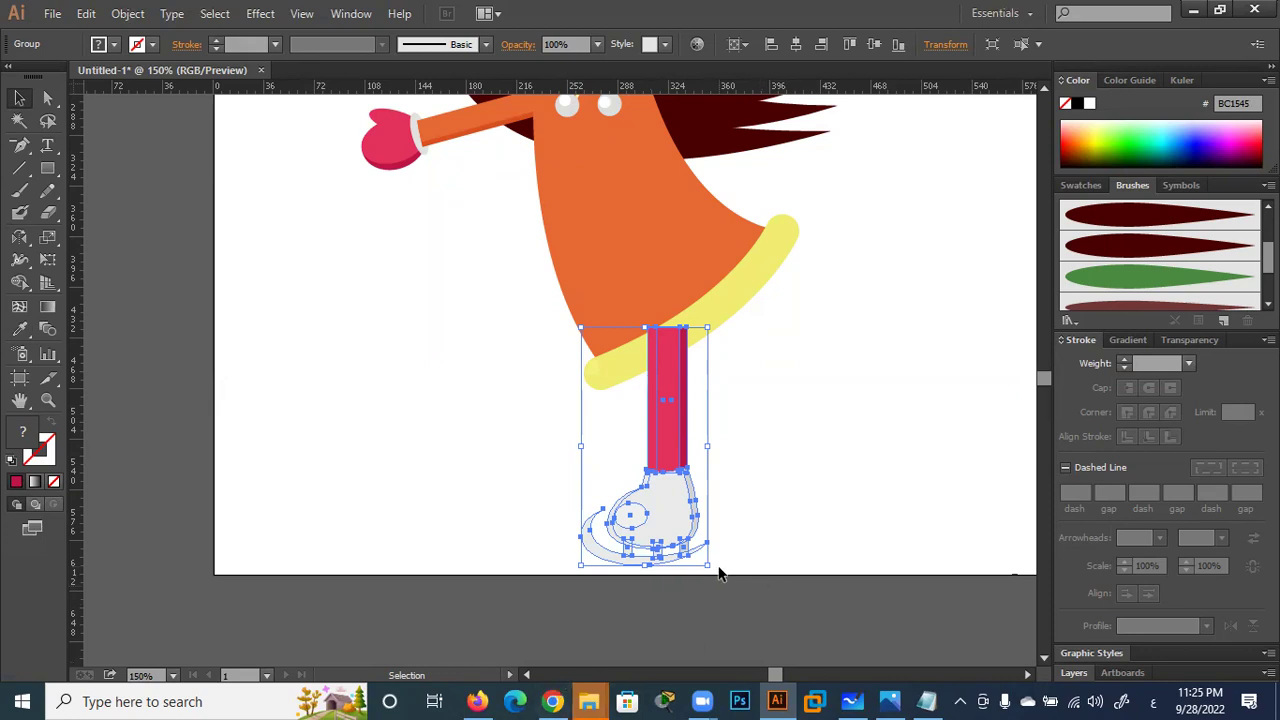
{"action": "left_click_drag", "start_coordinate": [716, 568], "coordinate": [774, 538]}
{"action": "left_click_drag", "start_coordinate": [676, 430], "coordinate": [707, 430]}
View the tutorial's finished two-legged skating girl in Chrome, then minimize the browser
{"action": "left_click", "coordinate": [552, 701]}
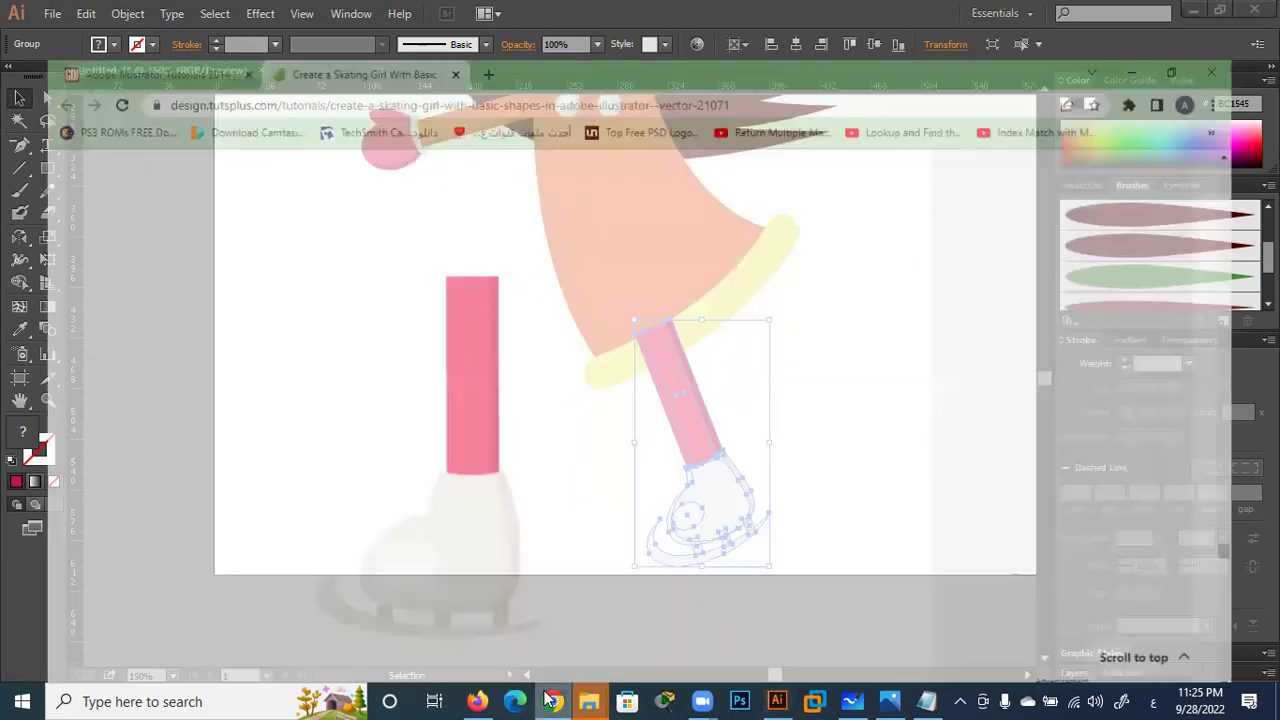
{"action": "scroll", "coordinate": [737, 491], "scroll_direction": "down", "scroll_amount": 3}
{"action": "scroll", "coordinate": [737, 491], "scroll_direction": "down", "scroll_amount": 5}
{"action": "scroll", "coordinate": [740, 494], "scroll_direction": "down", "scroll_amount": 5}
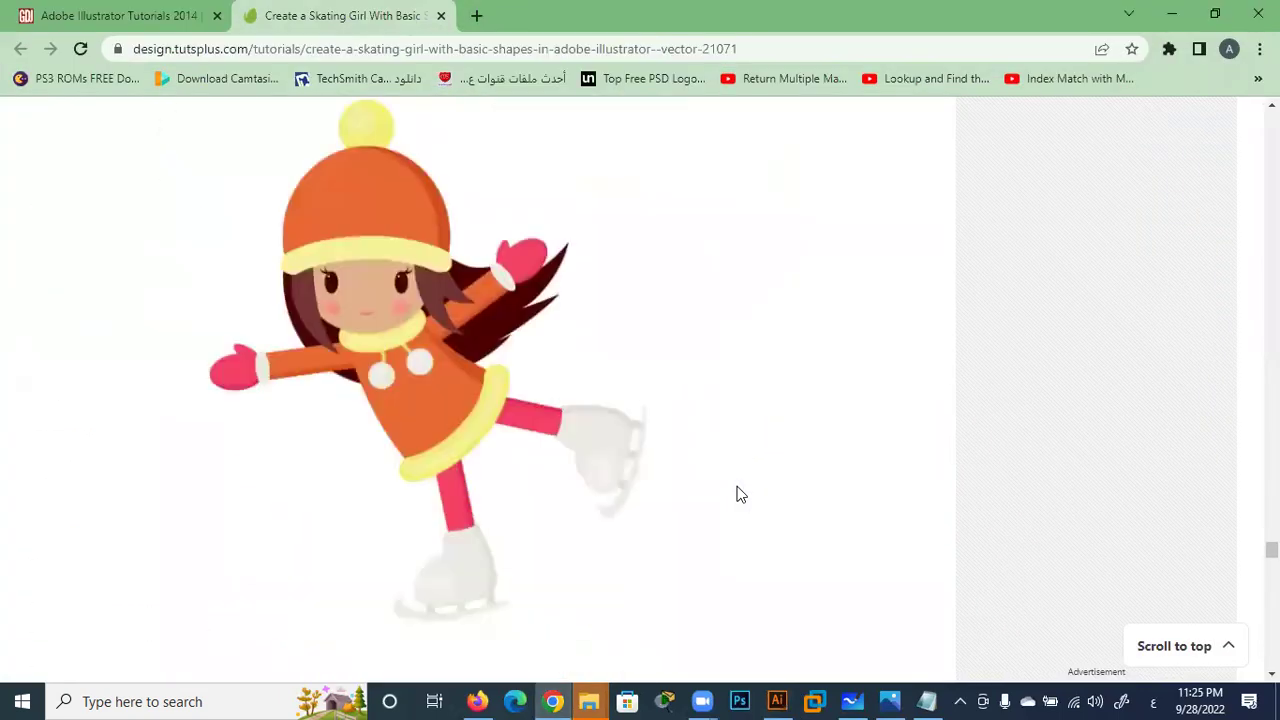
{"action": "scroll", "coordinate": [737, 491], "scroll_direction": "down", "scroll_amount": 3}
{"action": "scroll", "coordinate": [737, 491], "scroll_direction": "up", "scroll_amount": 2}
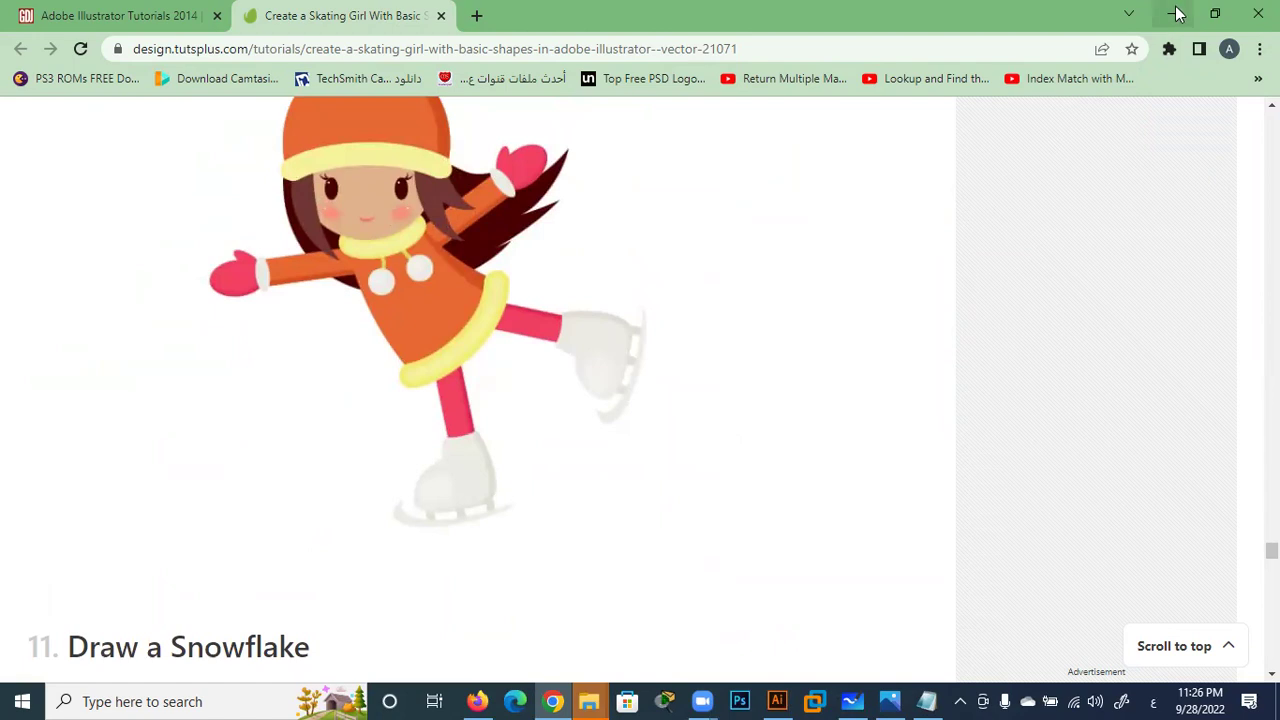
{"action": "left_click", "coordinate": [1172, 14]}
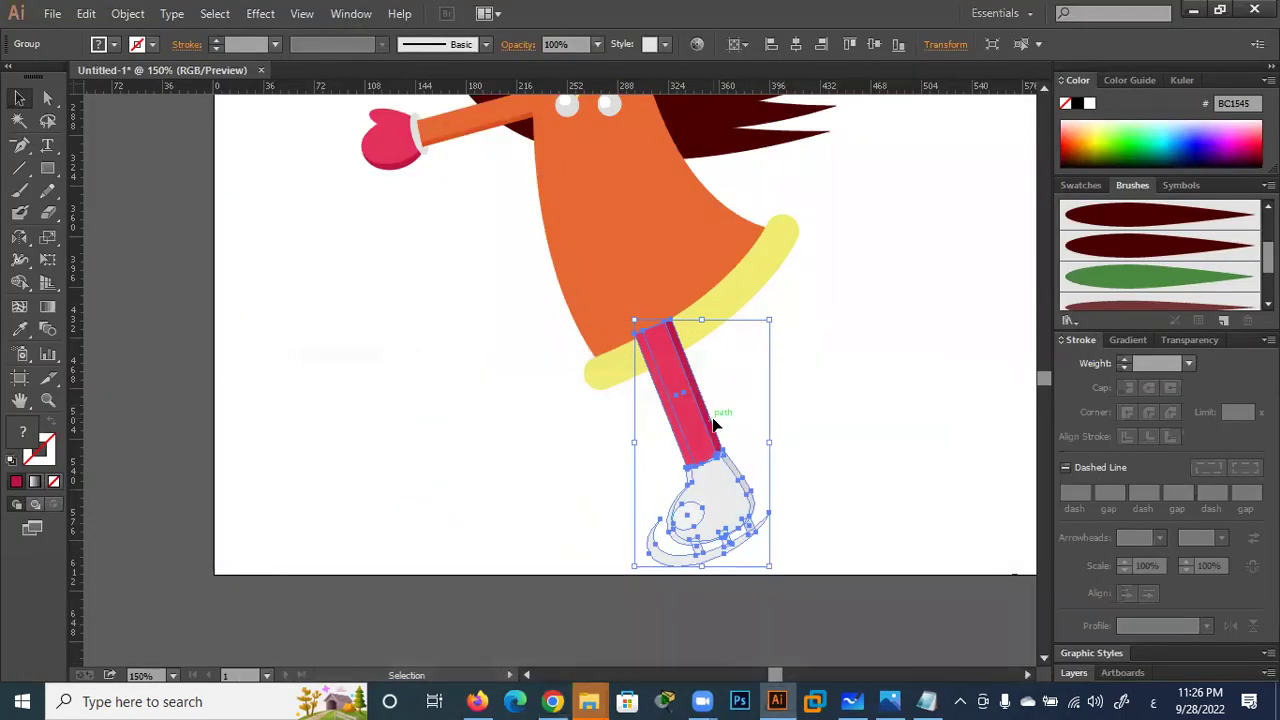
Send the angled leg-and-skate group backward so its top hides under the yellow hem
{"action": "key", "text": "ctrl+["}
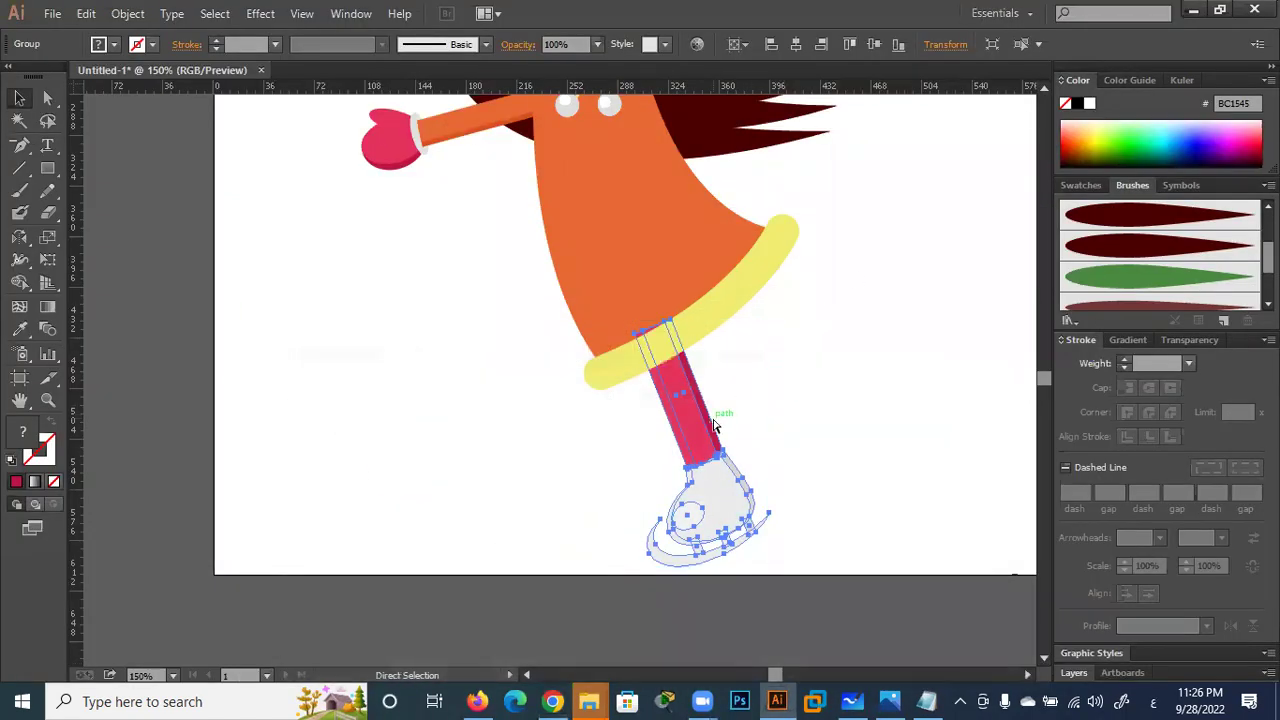
{"action": "left_click", "coordinate": [843, 469]}
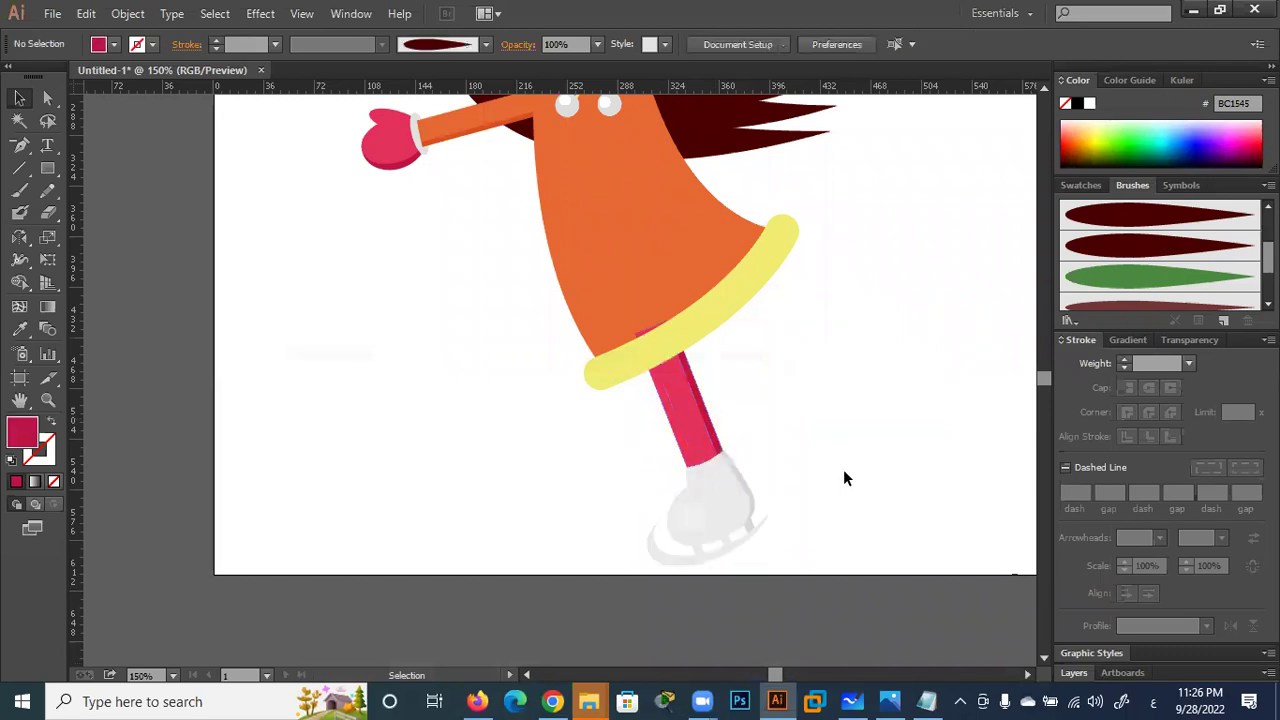
{"action": "key", "text": "a"}
{"action": "key", "text": "v"}
{"action": "left_click", "coordinate": [680, 415]}
{"action": "key", "text": "ctrl"}
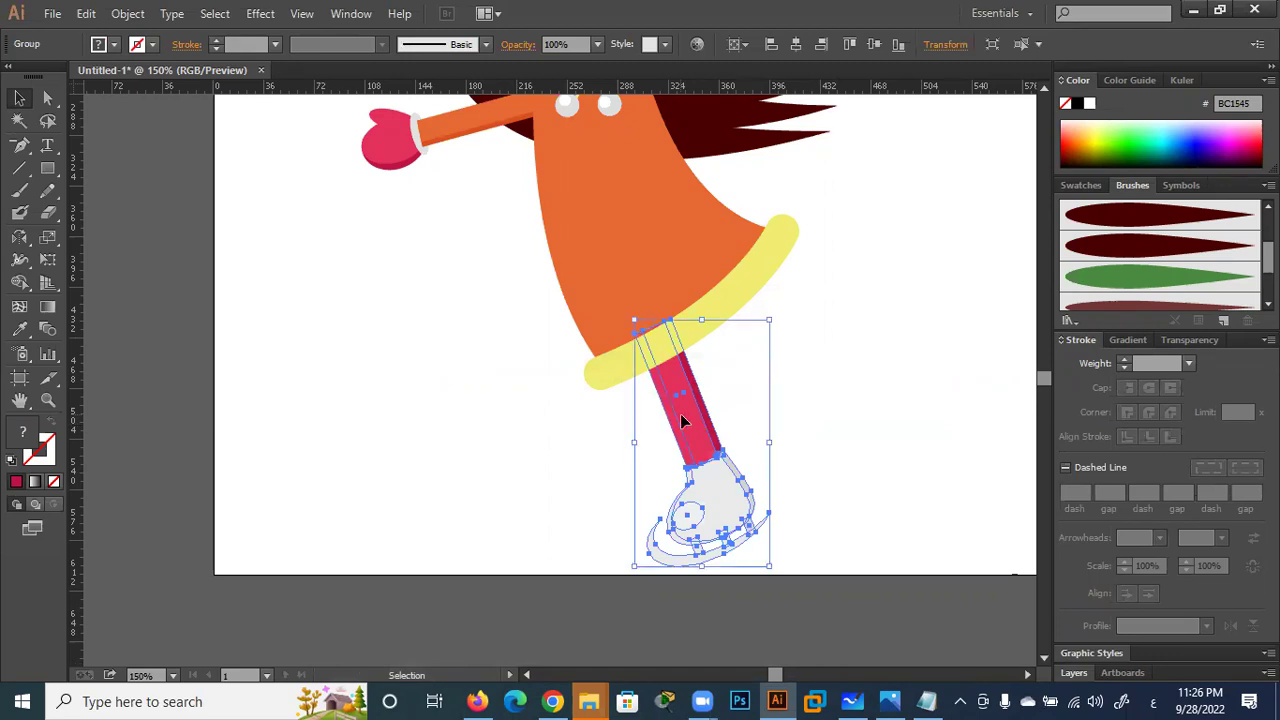
{"action": "left_click", "coordinate": [840, 435]}
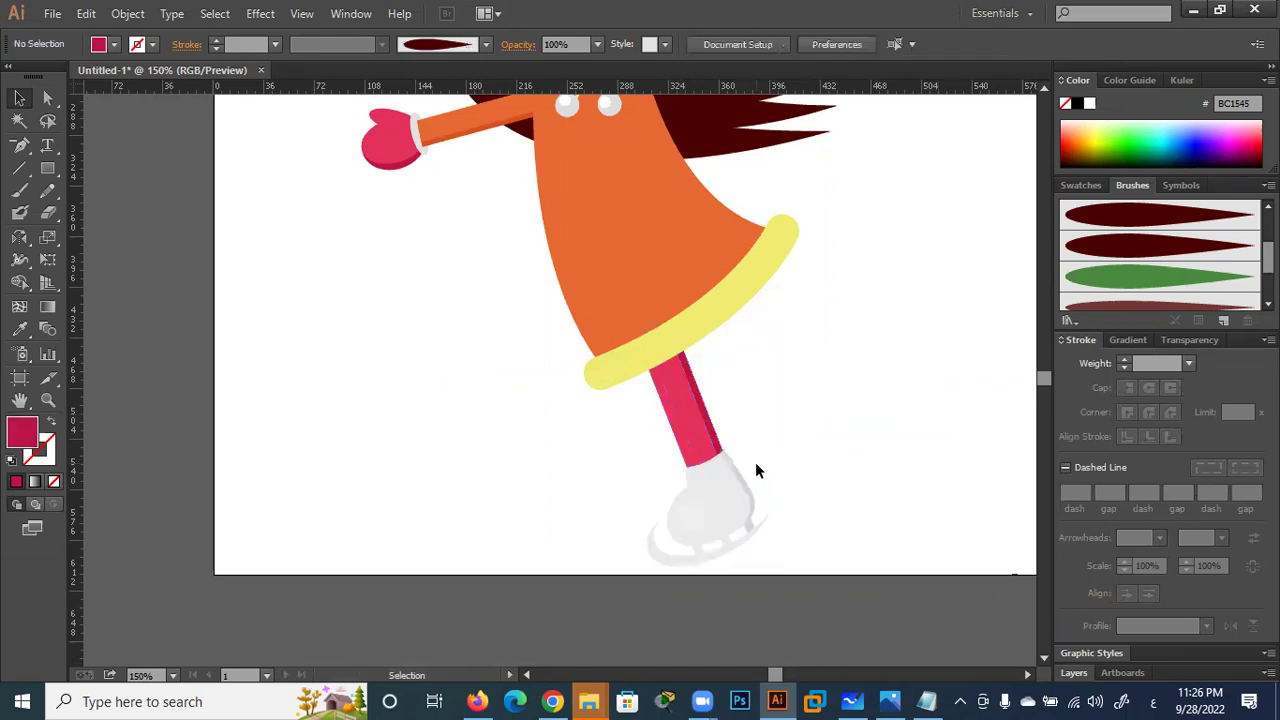
Copy the leg and skate, rotate it near horizontal, and tuck it under the hem kicking right
{"action": "mouse_move", "coordinate": [697, 411]}
{"action": "left_mouse_down"}
{"action": "mouse_move", "coordinate": [783, 401]}
{"action": "mouse_move", "coordinate": [820, 372]}
{"action": "left_mouse_up"}
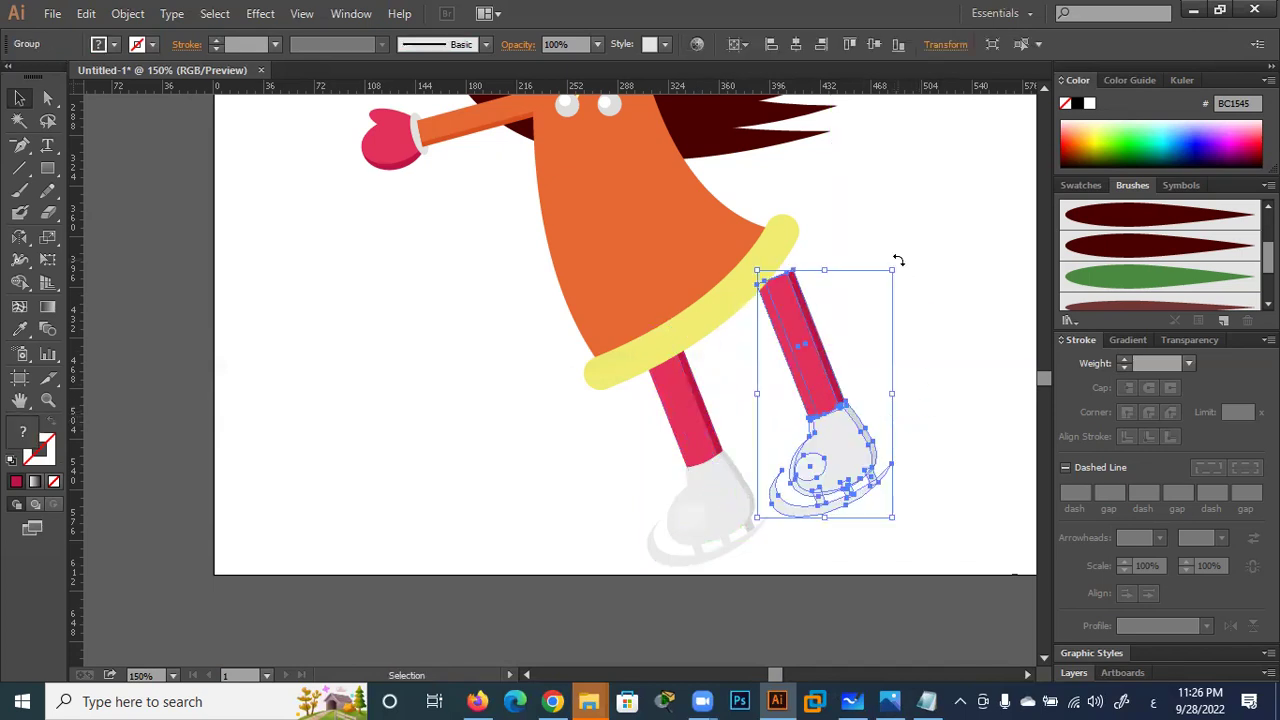
{"action": "left_click_drag", "start_coordinate": [898, 260], "coordinate": [750, 258]}
{"action": "mouse_move", "coordinate": [791, 378]}
{"action": "left_mouse_down"}
{"action": "mouse_move", "coordinate": [795, 294]}
{"action": "mouse_move", "coordinate": [838, 291]}
{"action": "left_mouse_up"}
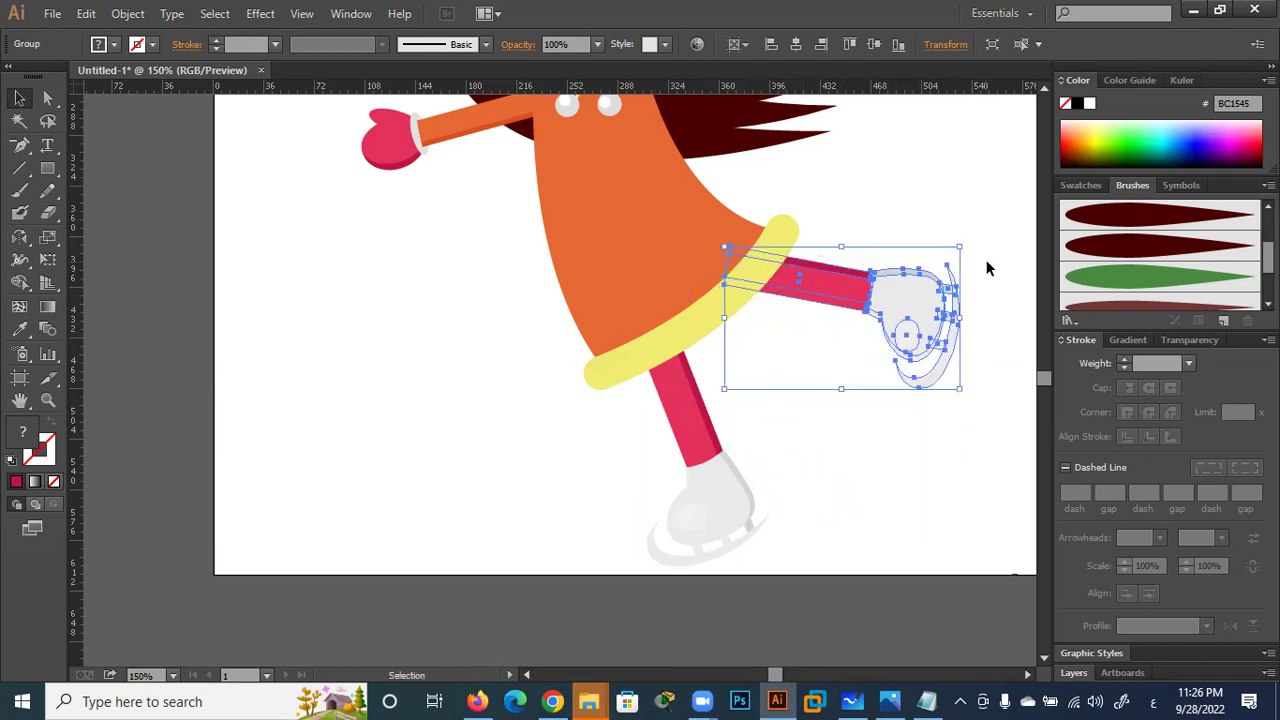
{"action": "left_click", "coordinate": [975, 272]}
{"action": "left_click", "coordinate": [839, 287]}
{"action": "left_click_drag", "start_coordinate": [967, 242], "coordinate": [943, 209]}
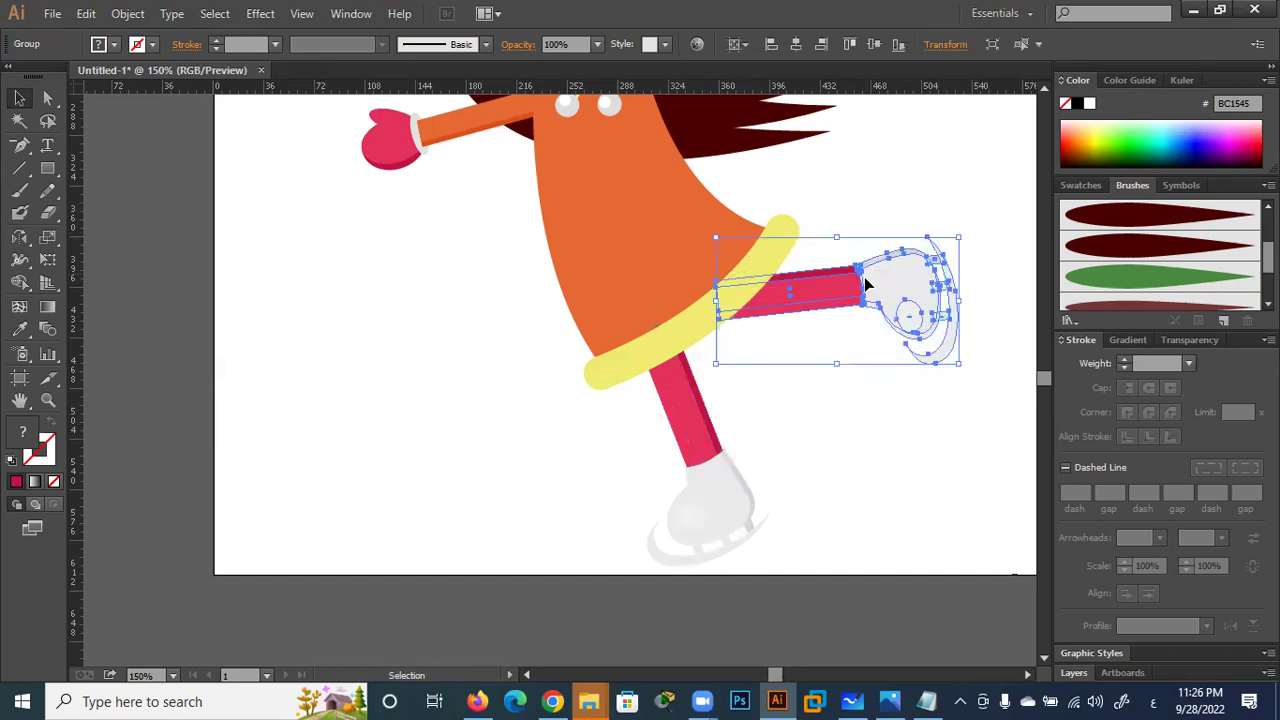
{"action": "left_click_drag", "start_coordinate": [830, 280], "coordinate": [830, 271]}
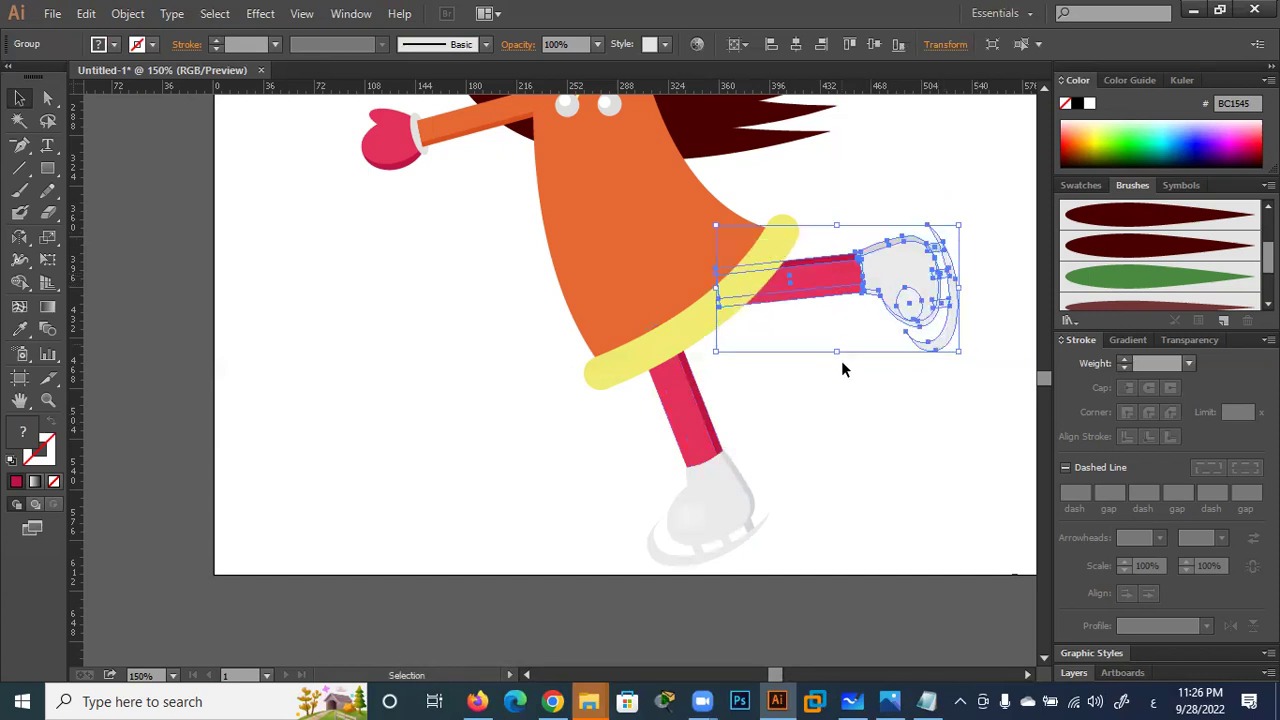
{"action": "left_click", "coordinate": [841, 407]}
{"action": "scroll", "coordinate": [864, 407], "scroll_direction": "down", "scroll_amount": 2}
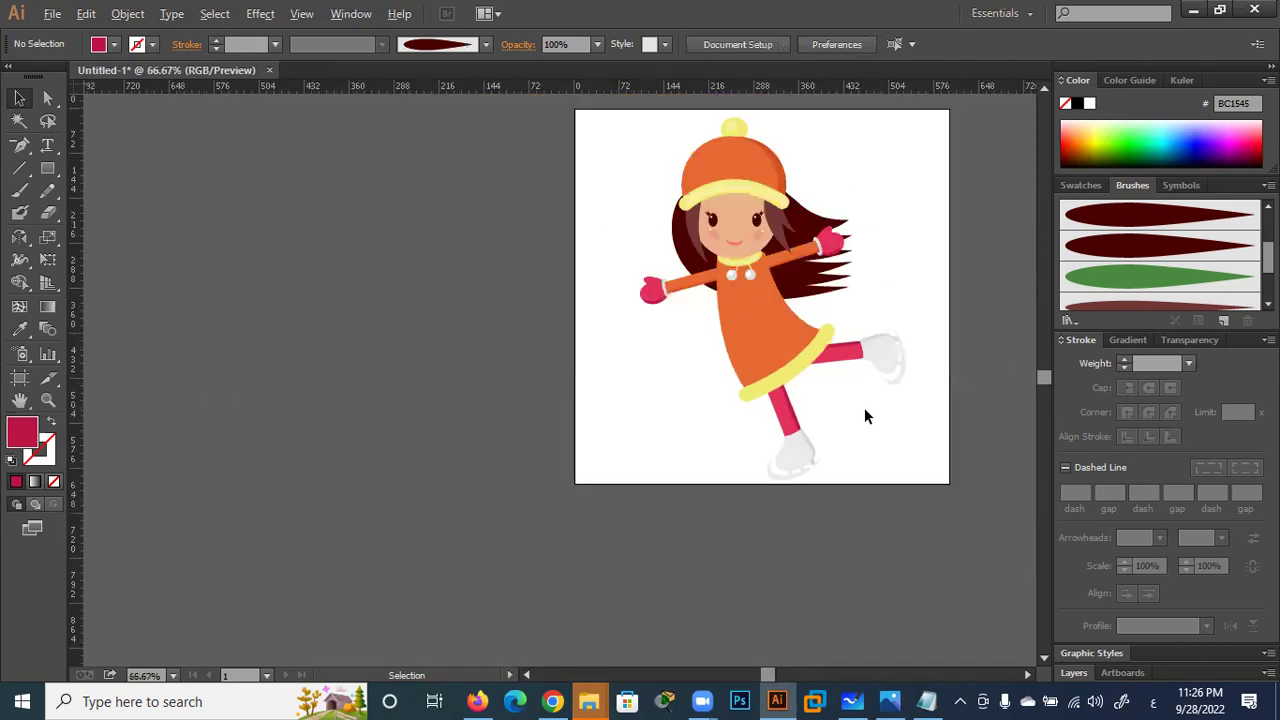
{"action": "scroll", "coordinate": [866, 417], "scroll_direction": "up", "scroll_amount": 1}
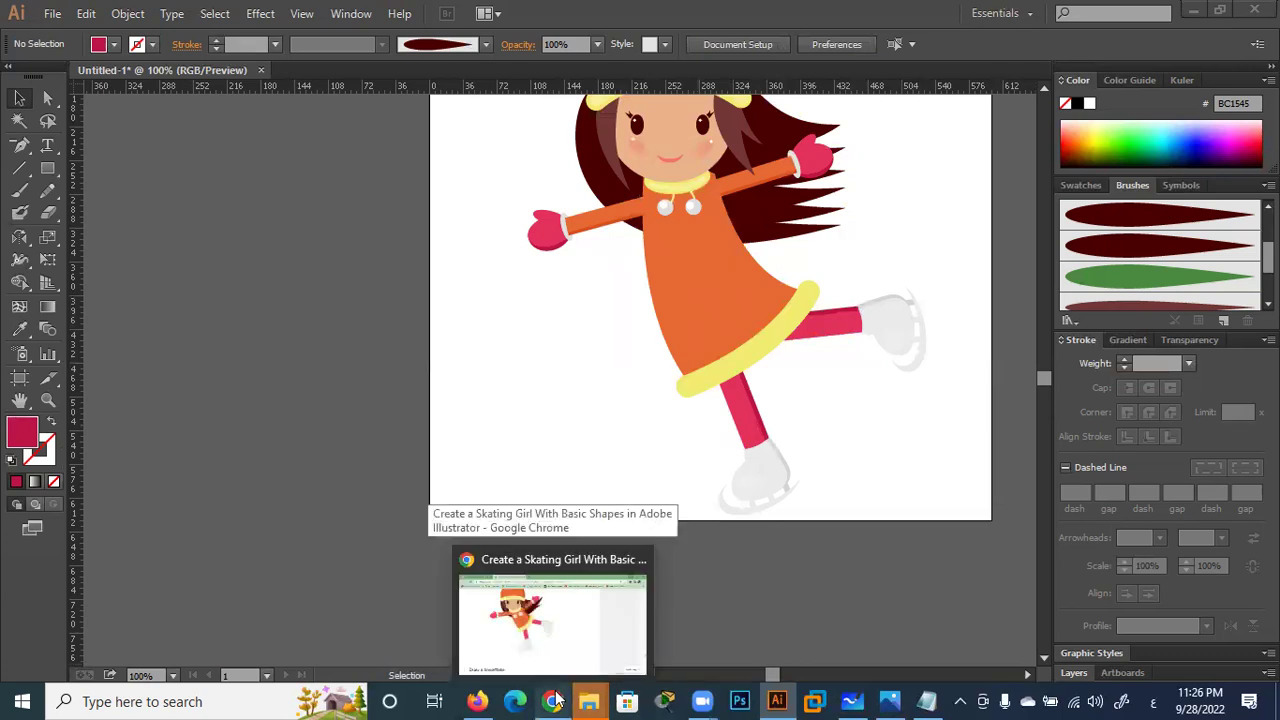
Read tutorial steps 13–14, Background and Put the Girl on the Background, then minimize Chrome
{"action": "left_click", "coordinate": [556, 610]}
{"action": "scroll", "coordinate": [480, 434], "scroll_direction": "down", "scroll_amount": 3}
{"action": "scroll", "coordinate": [480, 434], "scroll_direction": "down", "scroll_amount": 4}
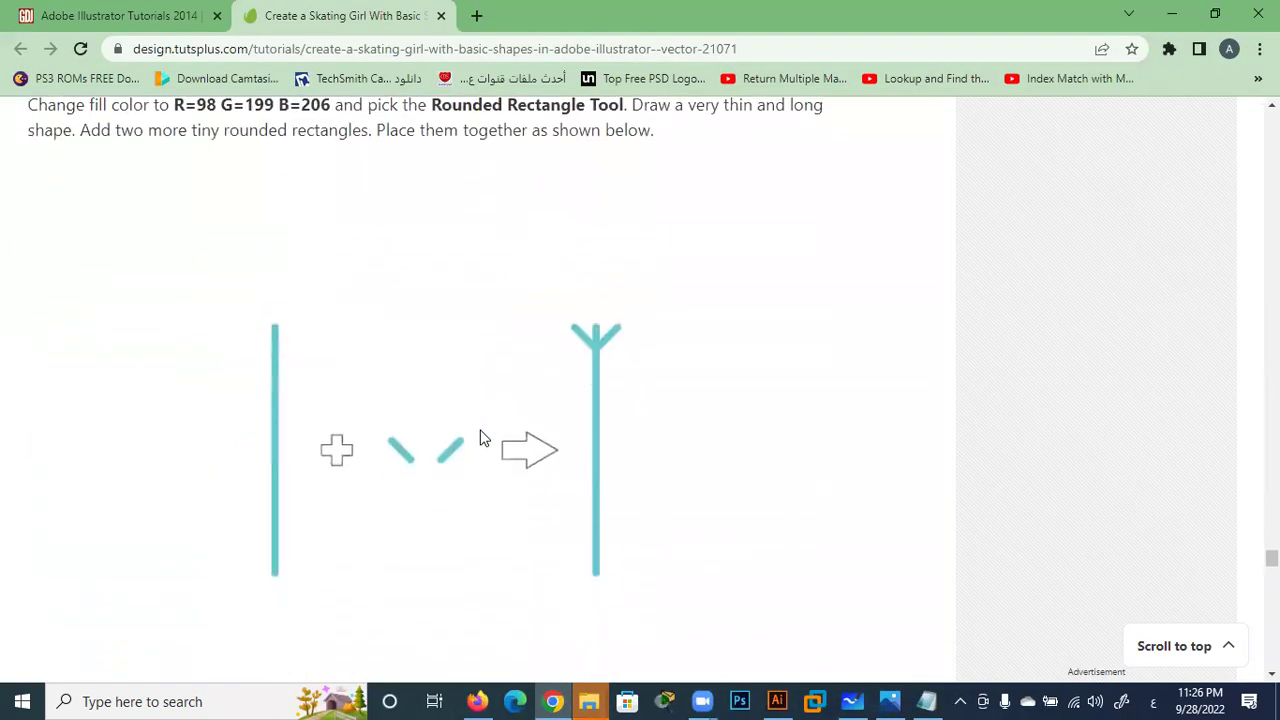
{"action": "scroll", "coordinate": [480, 434], "scroll_direction": "down", "scroll_amount": 4}
{"action": "scroll", "coordinate": [480, 438], "scroll_direction": "up", "scroll_amount": 3}
{"action": "scroll", "coordinate": [546, 449], "scroll_direction": "down", "scroll_amount": 4}
{"action": "scroll", "coordinate": [548, 453], "scroll_direction": "down", "scroll_amount": 4}
{"action": "scroll", "coordinate": [548, 453], "scroll_direction": "down", "scroll_amount": 4}
{"action": "scroll", "coordinate": [546, 451], "scroll_direction": "down", "scroll_amount": 4}
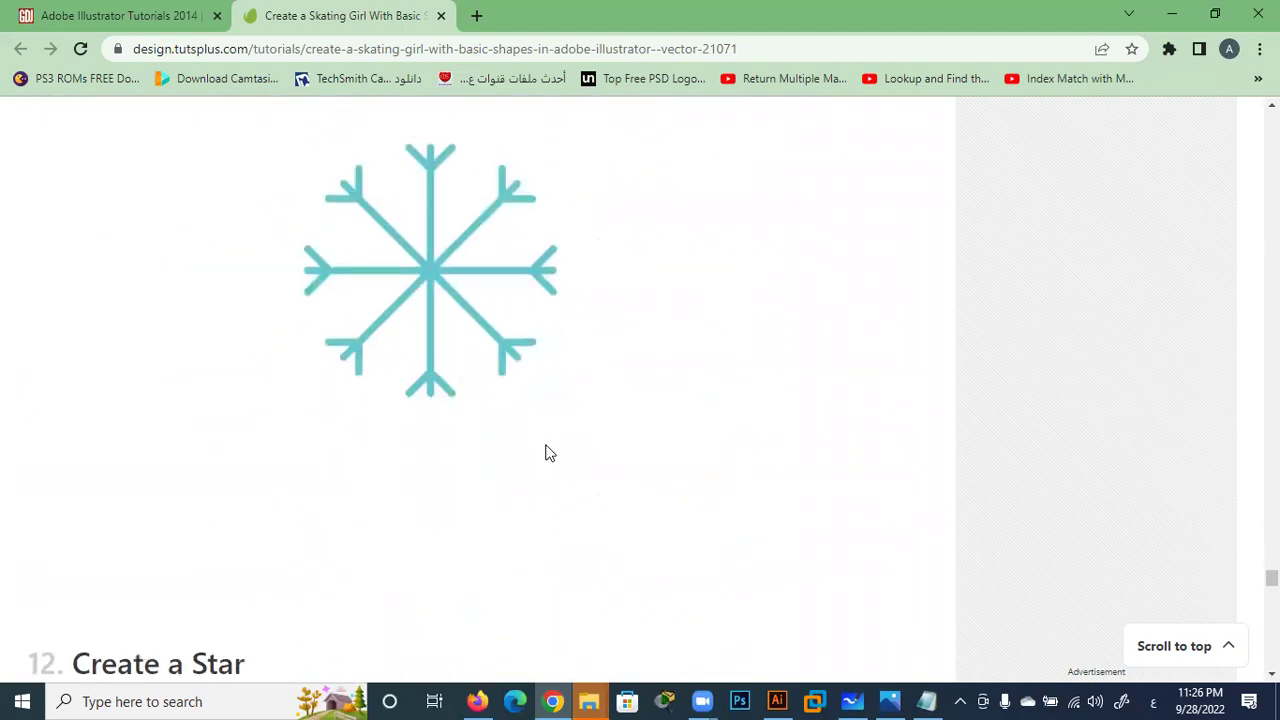
{"action": "scroll", "coordinate": [423, 403], "scroll_direction": "down", "scroll_amount": 5}
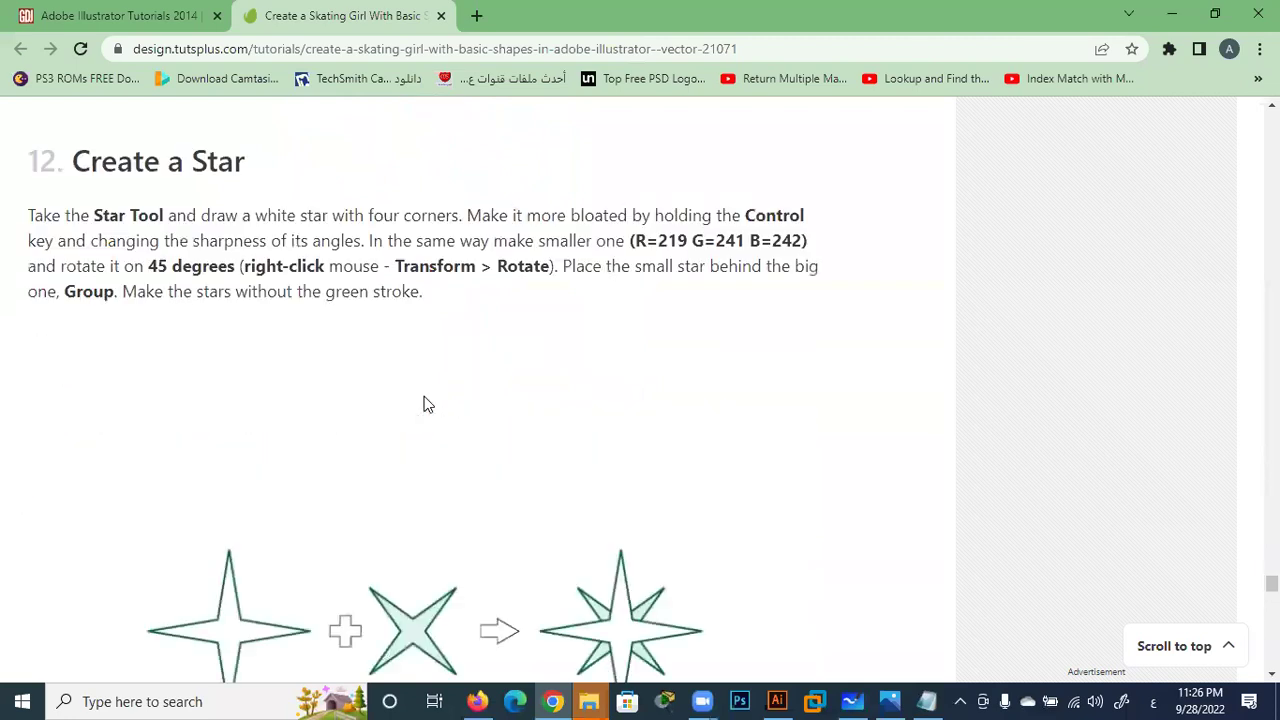
{"action": "scroll", "coordinate": [423, 403], "scroll_direction": "down", "scroll_amount": 4}
{"action": "scroll", "coordinate": [580, 240], "scroll_direction": "down", "scroll_amount": 4}
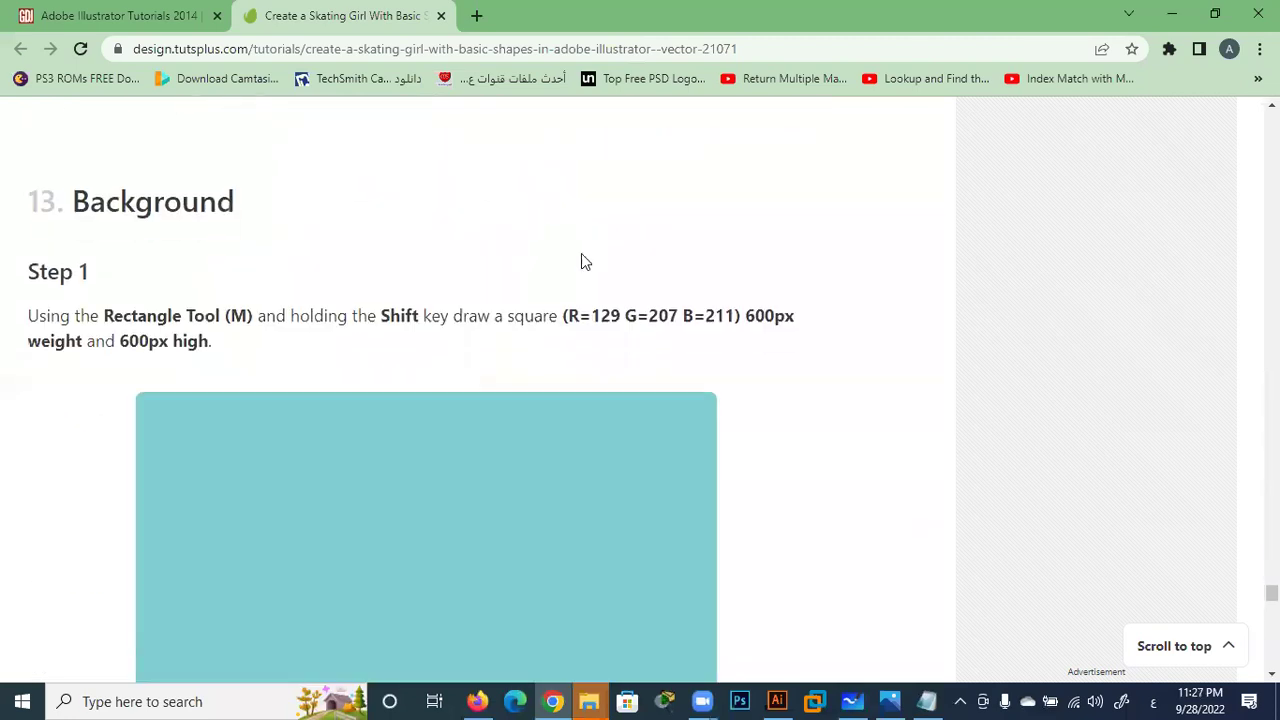
{"action": "scroll", "coordinate": [550, 290], "scroll_direction": "down", "scroll_amount": 5}
{"action": "scroll", "coordinate": [520, 326], "scroll_direction": "down", "scroll_amount": 2}
{"action": "scroll", "coordinate": [519, 329], "scroll_direction": "down", "scroll_amount": 5}
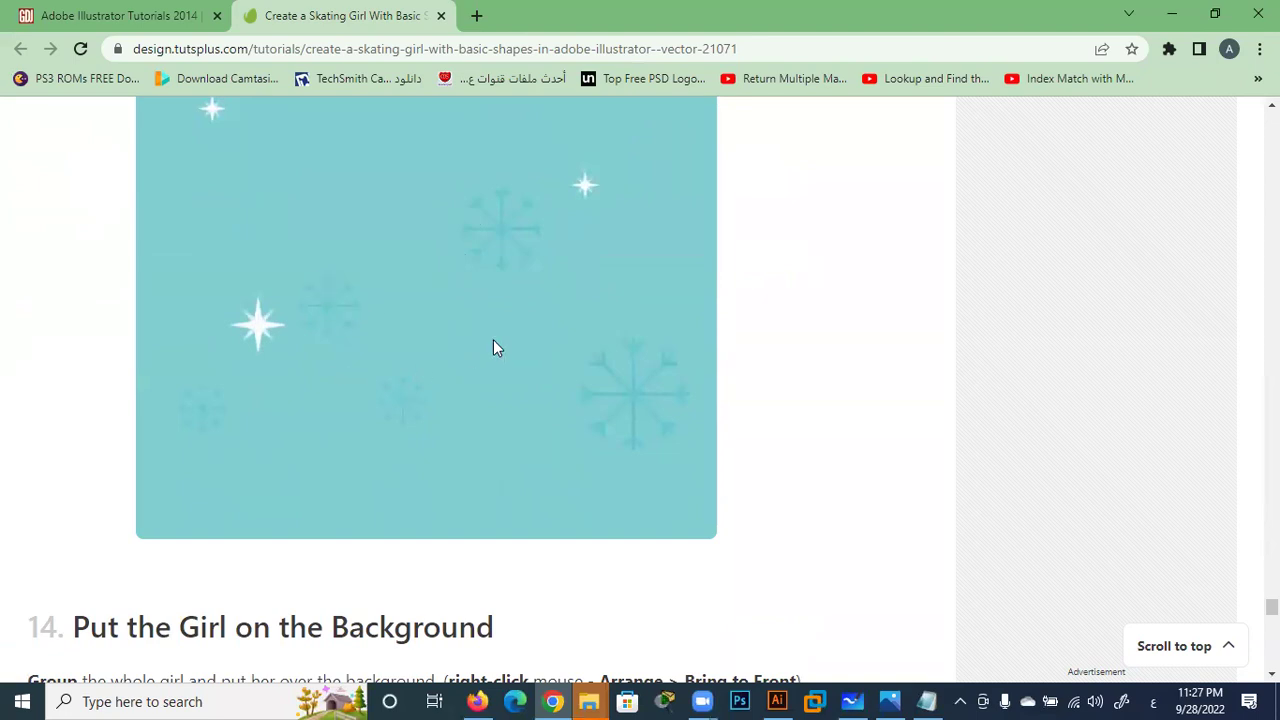
{"action": "scroll", "coordinate": [493, 340], "scroll_direction": "down", "scroll_amount": 3}
{"action": "scroll", "coordinate": [493, 340], "scroll_direction": "down", "scroll_amount": 3}
{"action": "scroll", "coordinate": [493, 340], "scroll_direction": "down", "scroll_amount": 3}
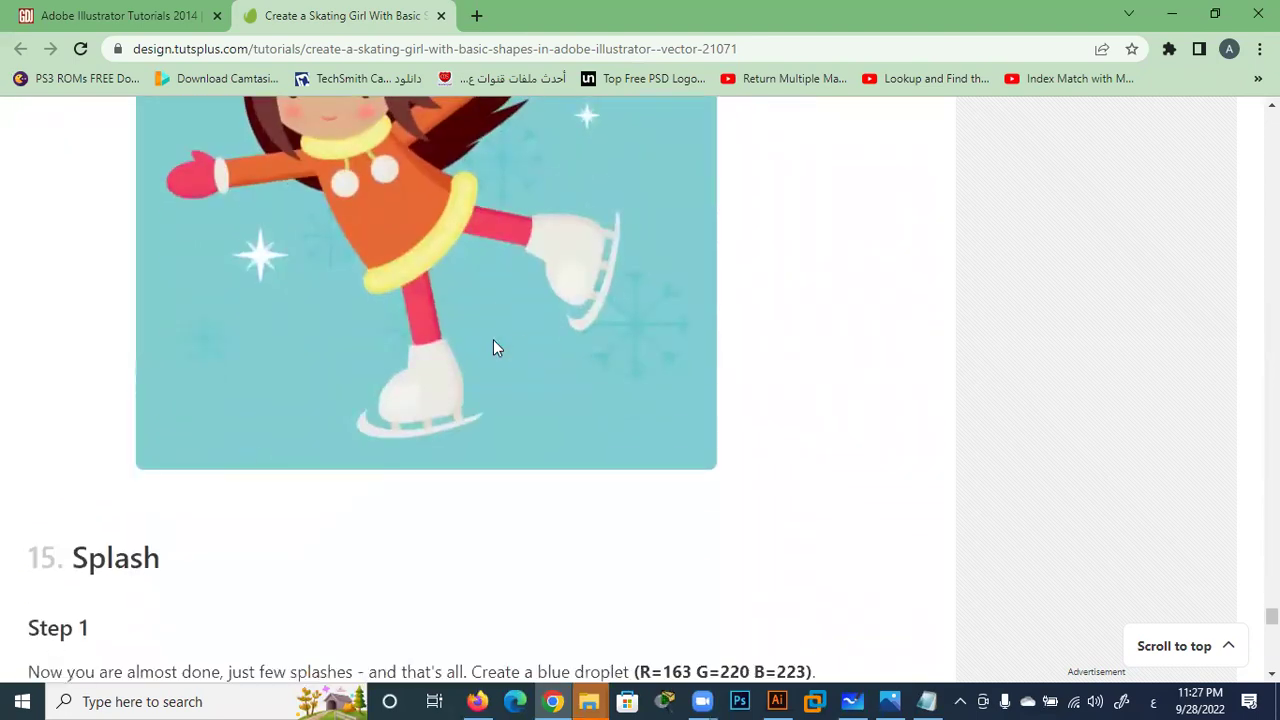
{"action": "scroll", "coordinate": [493, 339], "scroll_direction": "up", "scroll_amount": 1}
{"action": "scroll", "coordinate": [493, 339], "scroll_direction": "up", "scroll_amount": 2}
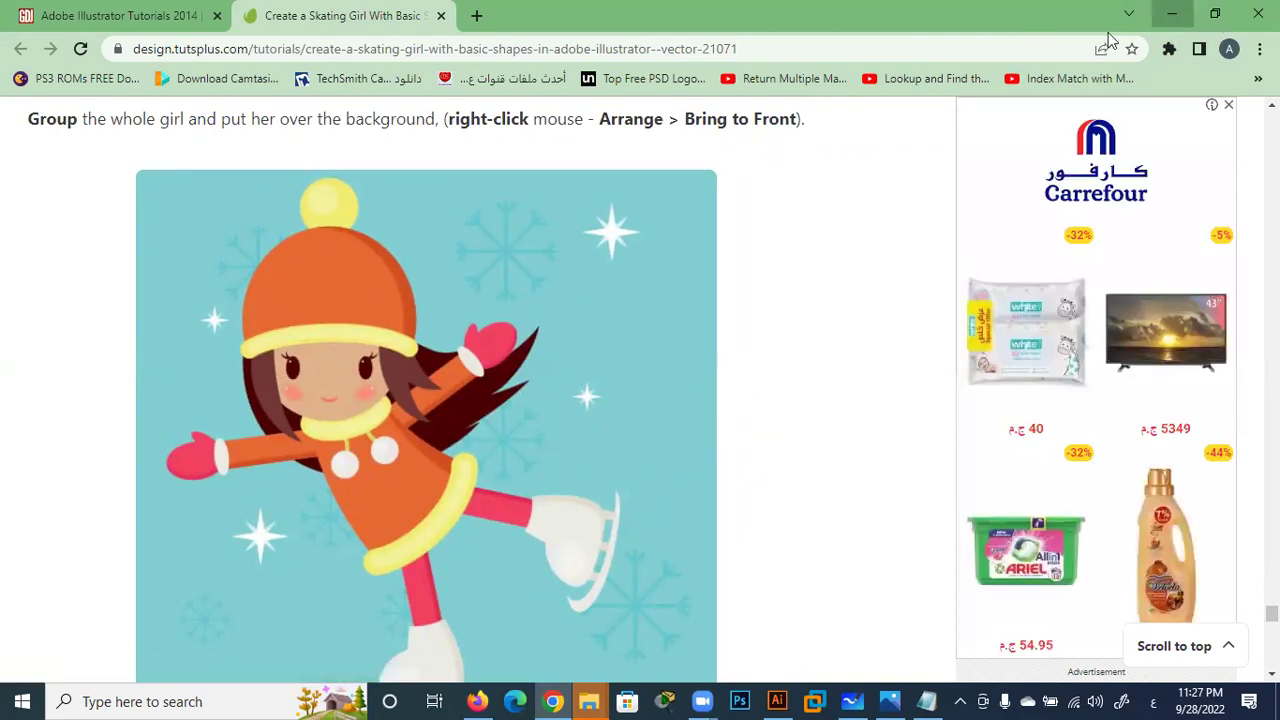
{"action": "left_click", "coordinate": [1172, 9]}
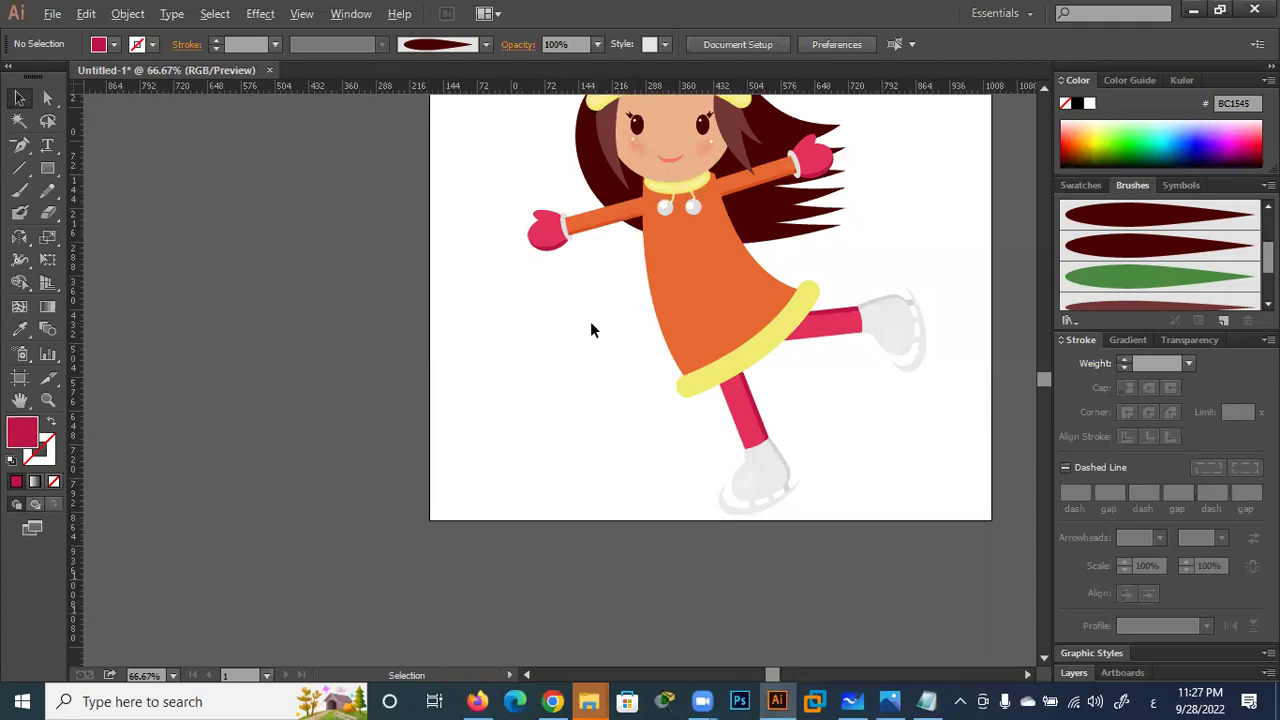
Delete the small stray stroke above the artboard
{"action": "scroll", "coordinate": [590, 325], "scroll_direction": "down", "scroll_amount": 2}
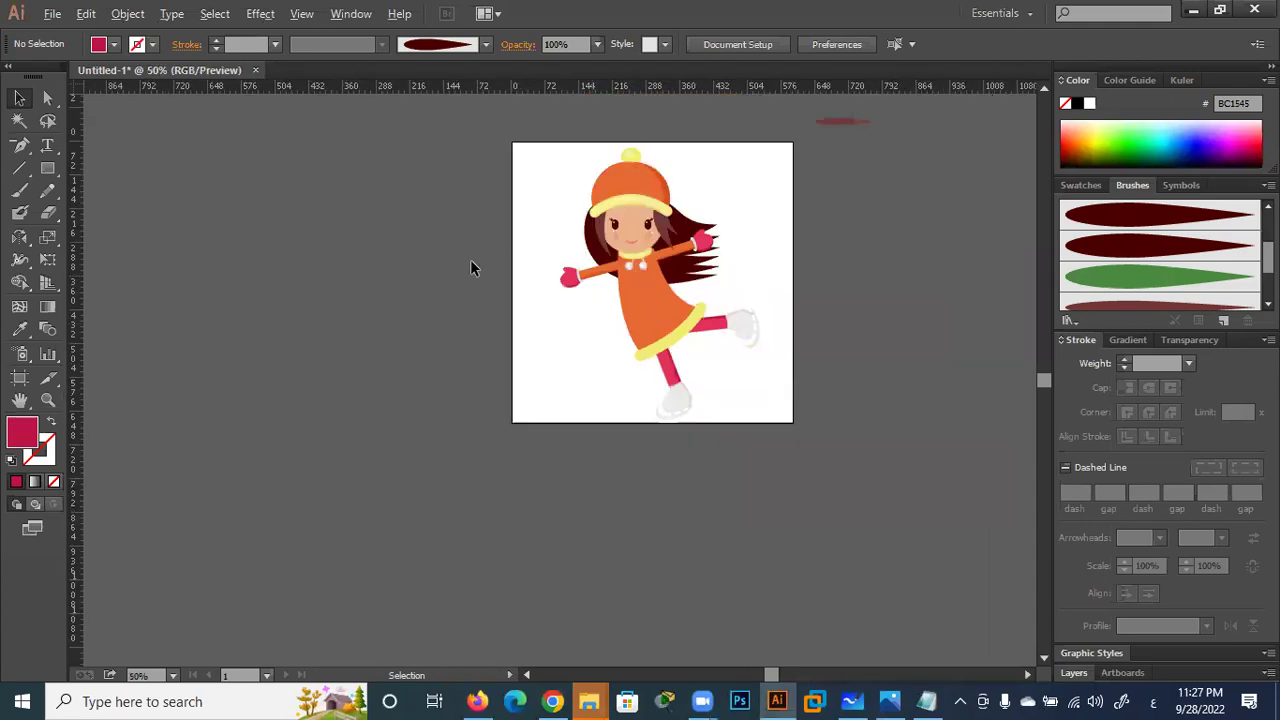
{"action": "left_click", "coordinate": [840, 122]}
{"action": "key", "text": "Delete"}
Draw a 600 × 600 px square covering the whole artboard
{"action": "left_click", "coordinate": [47, 168]}
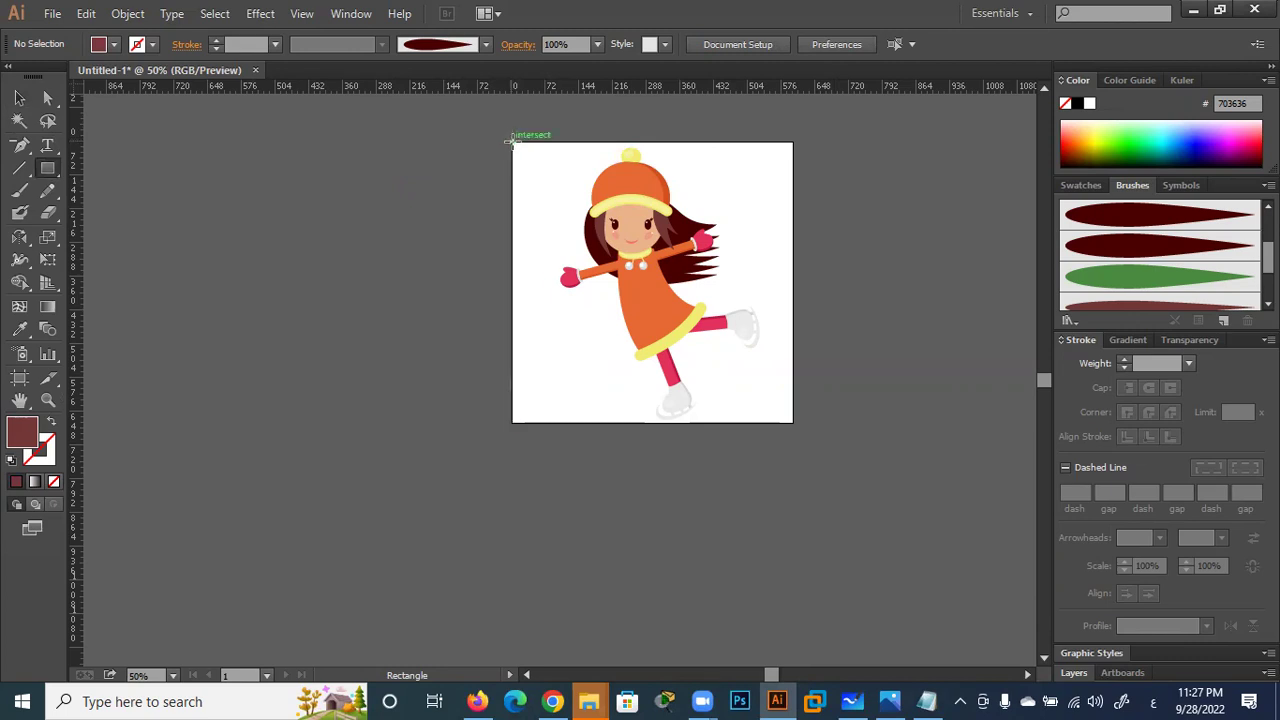
{"action": "left_click", "coordinate": [19, 98]}
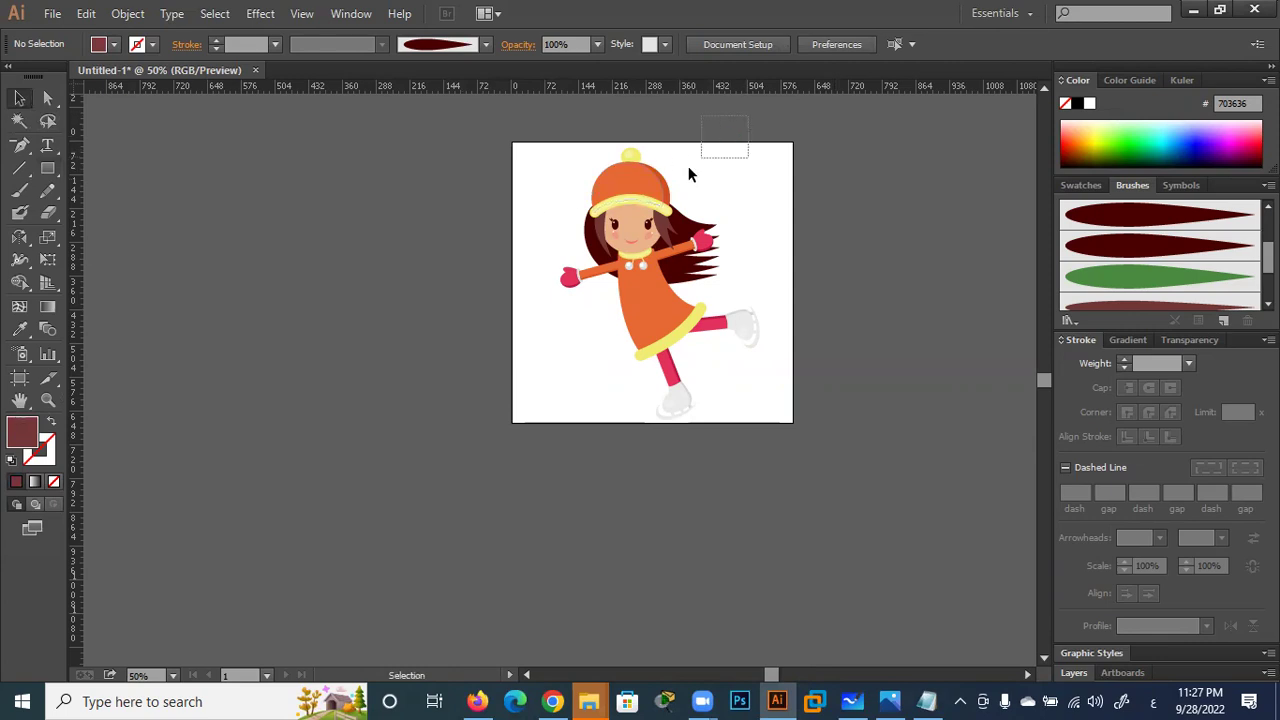
{"action": "left_click_drag", "start_coordinate": [688, 175], "coordinate": [502, 428]}
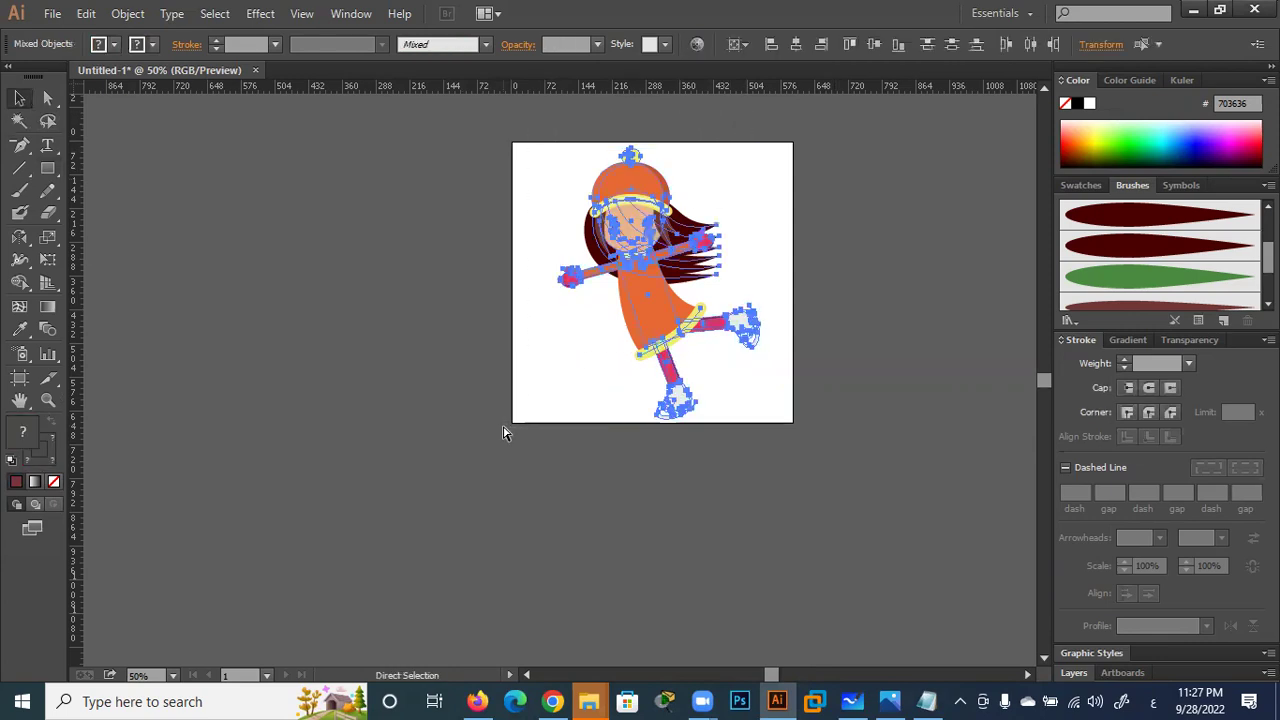
{"action": "left_click", "coordinate": [463, 268]}
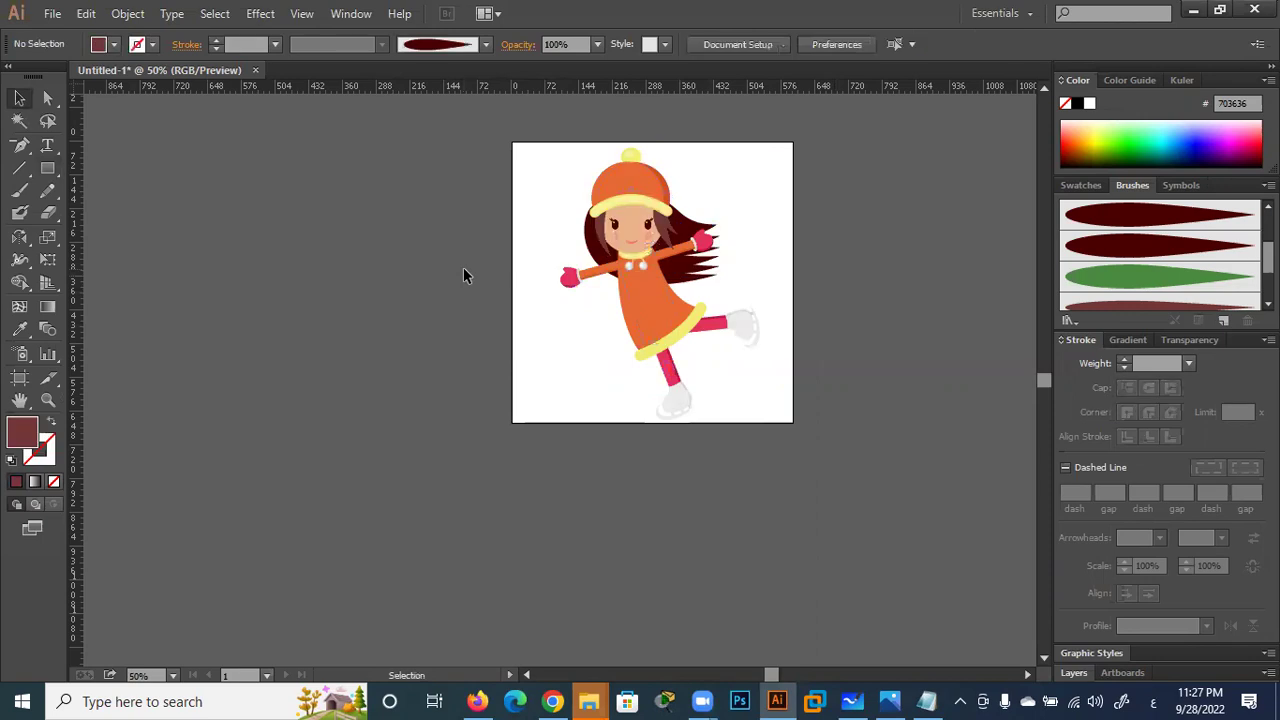
{"action": "left_click", "coordinate": [47, 168]}
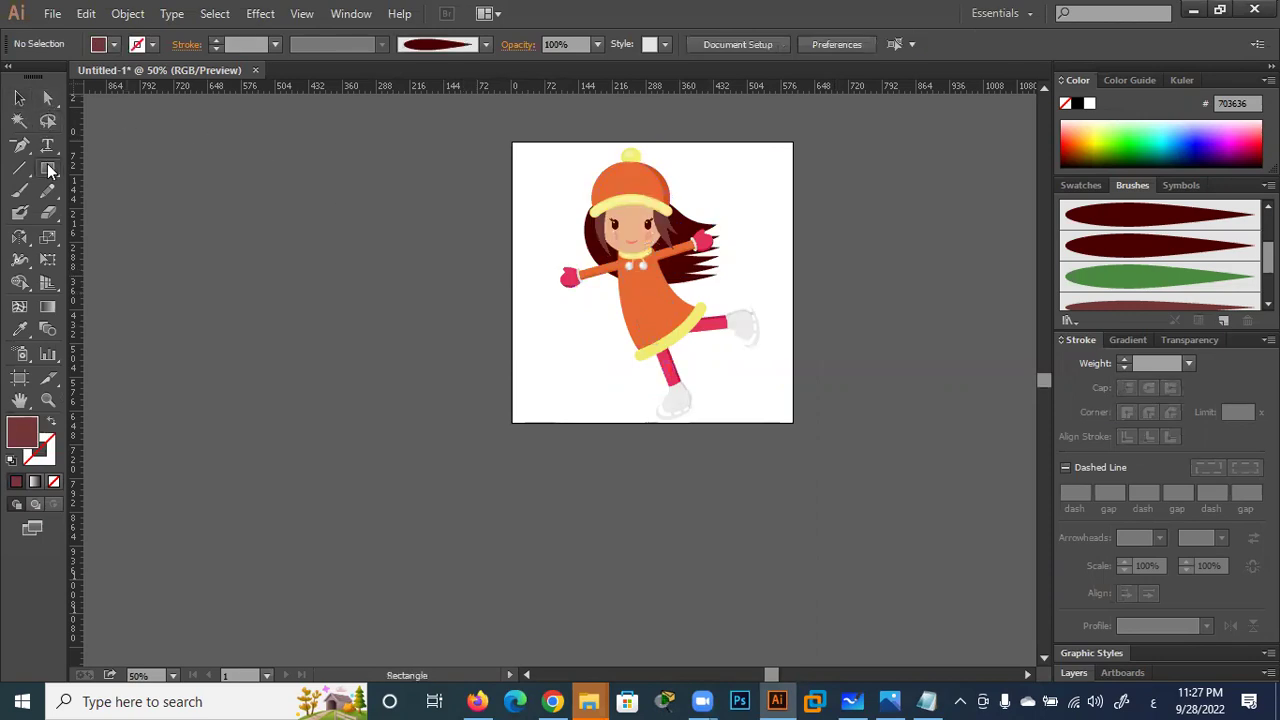
{"action": "mouse_move", "coordinate": [510, 140]}
{"action": "left_mouse_down"}
{"action": "mouse_move", "coordinate": [790, 405]}
{"action": "mouse_move", "coordinate": [790, 423]}
{"action": "left_mouse_up"}
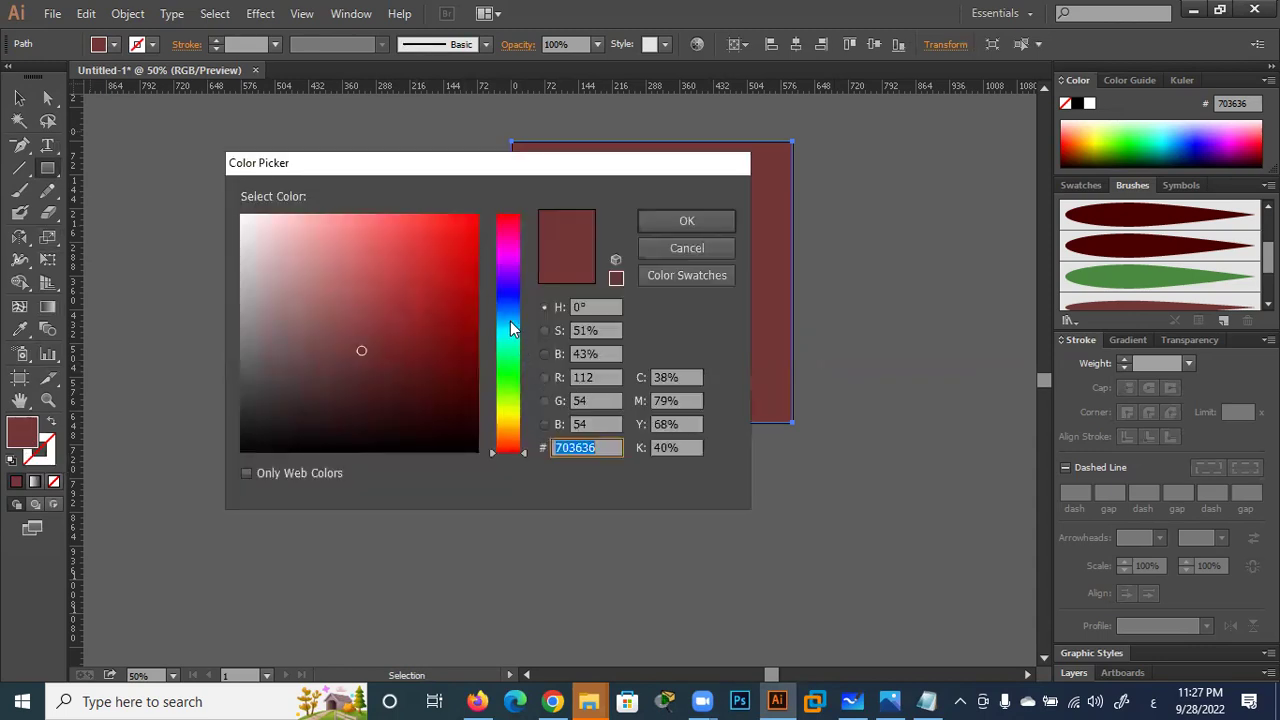
Fill the artboard square with cyan 0EAAE0 and send it to the back
{"action": "left_click", "coordinate": [510, 321]}
{"action": "mouse_move", "coordinate": [464, 266]}
{"action": "left_mouse_down"}
{"action": "mouse_move", "coordinate": [475, 208]}
{"action": "mouse_move", "coordinate": [463, 243]}
{"action": "left_mouse_up"}
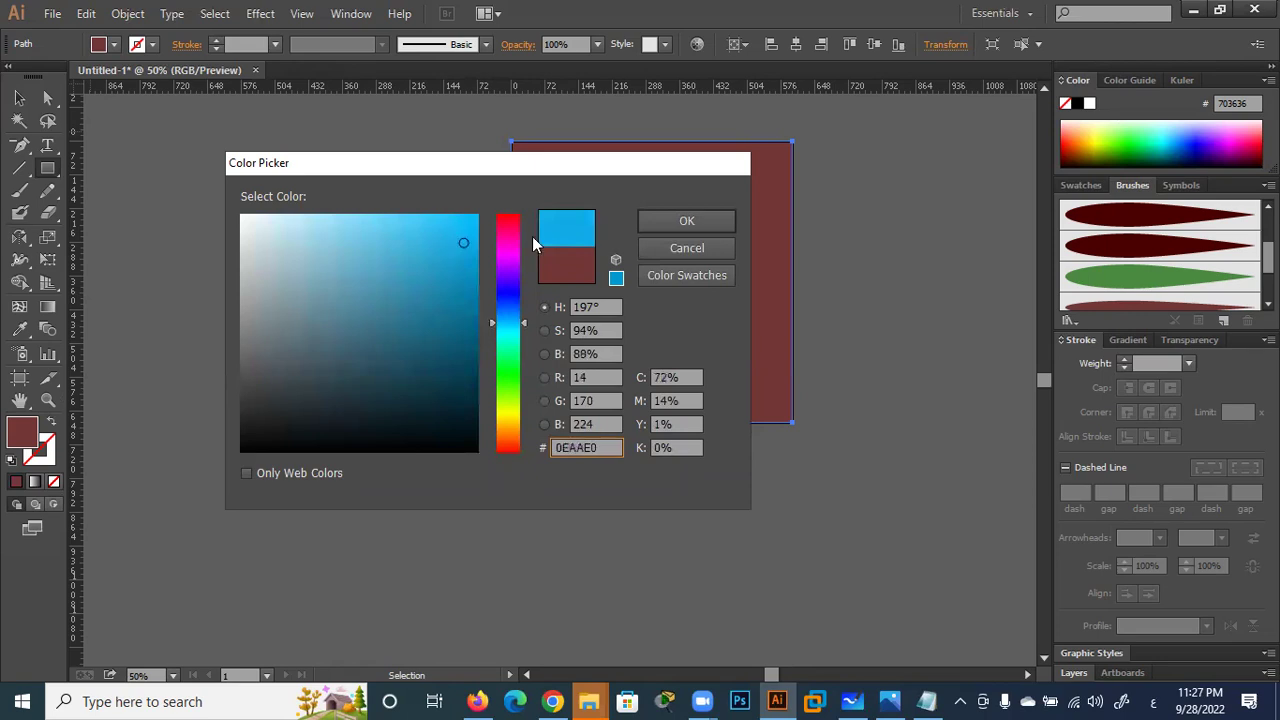
{"action": "left_click", "coordinate": [660, 227]}
{"action": "left_click", "coordinate": [20, 99]}
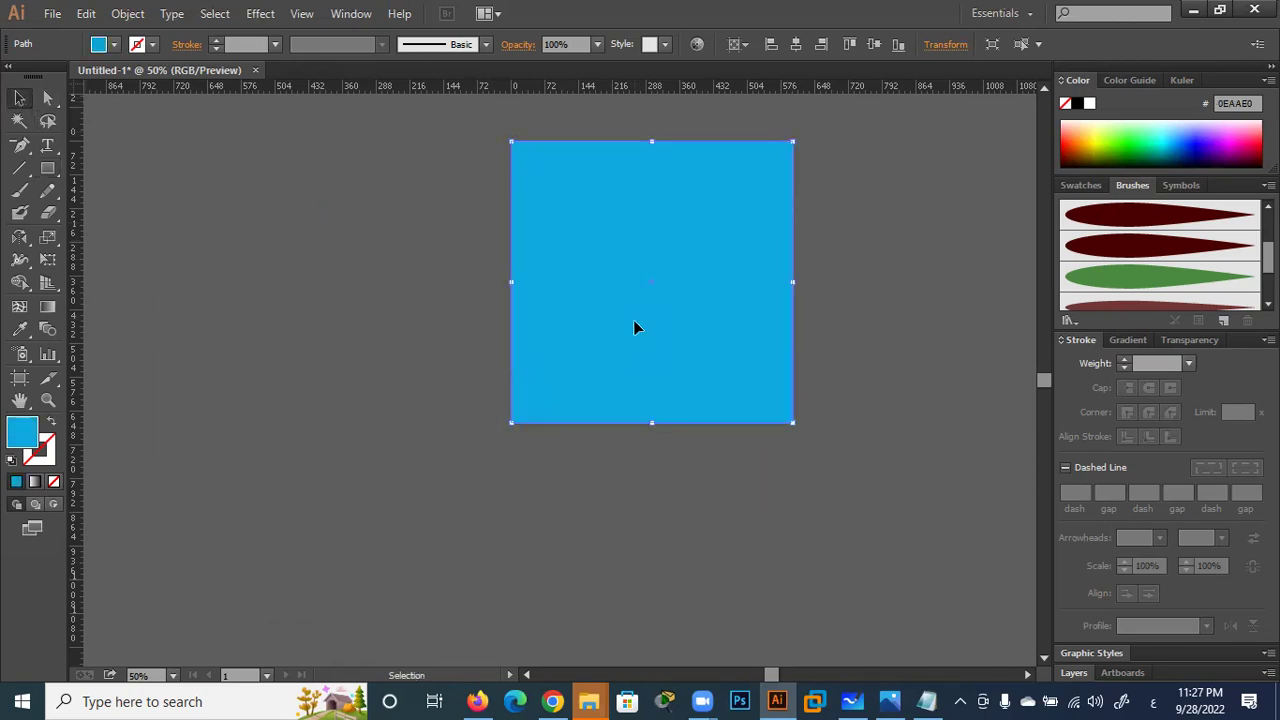
{"action": "key", "text": "ctrl+shift+bracketleft"}
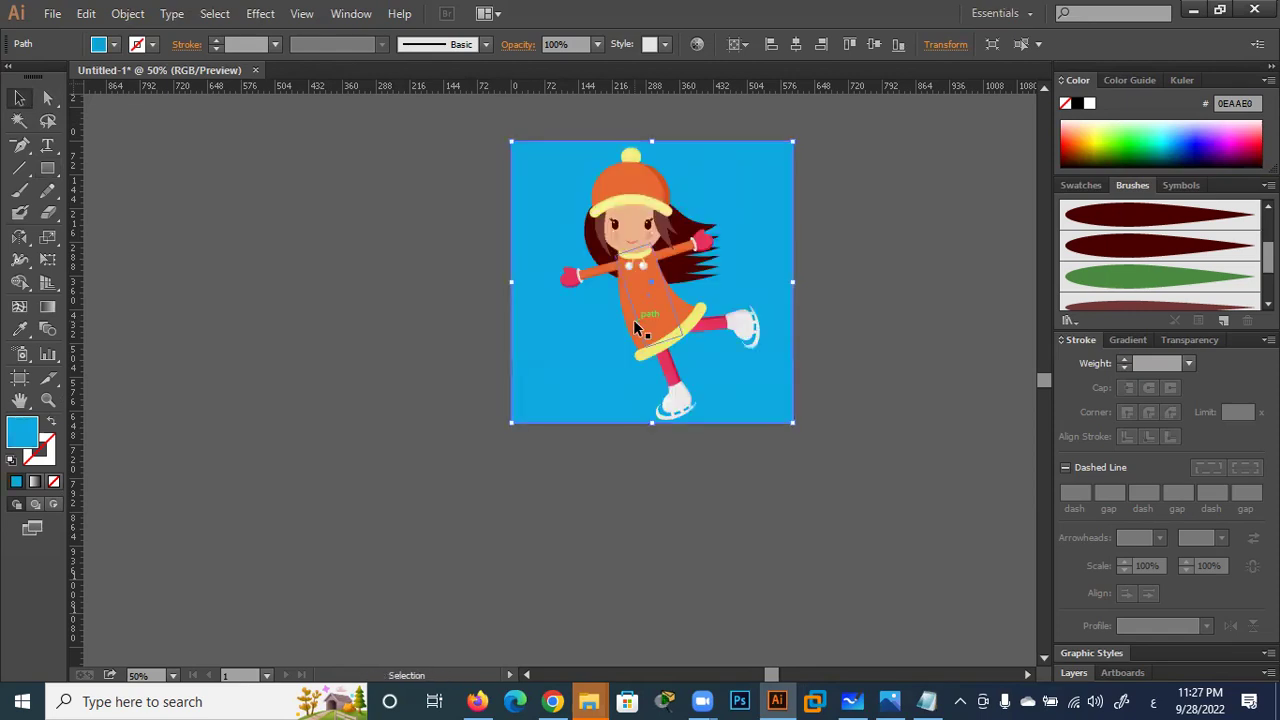
Nudge the girl group slightly upward on the blue background
{"action": "left_click", "coordinate": [846, 335]}
{"action": "key", "text": "ctrl+plus"}
{"action": "key", "text": "ctrl+plus"}
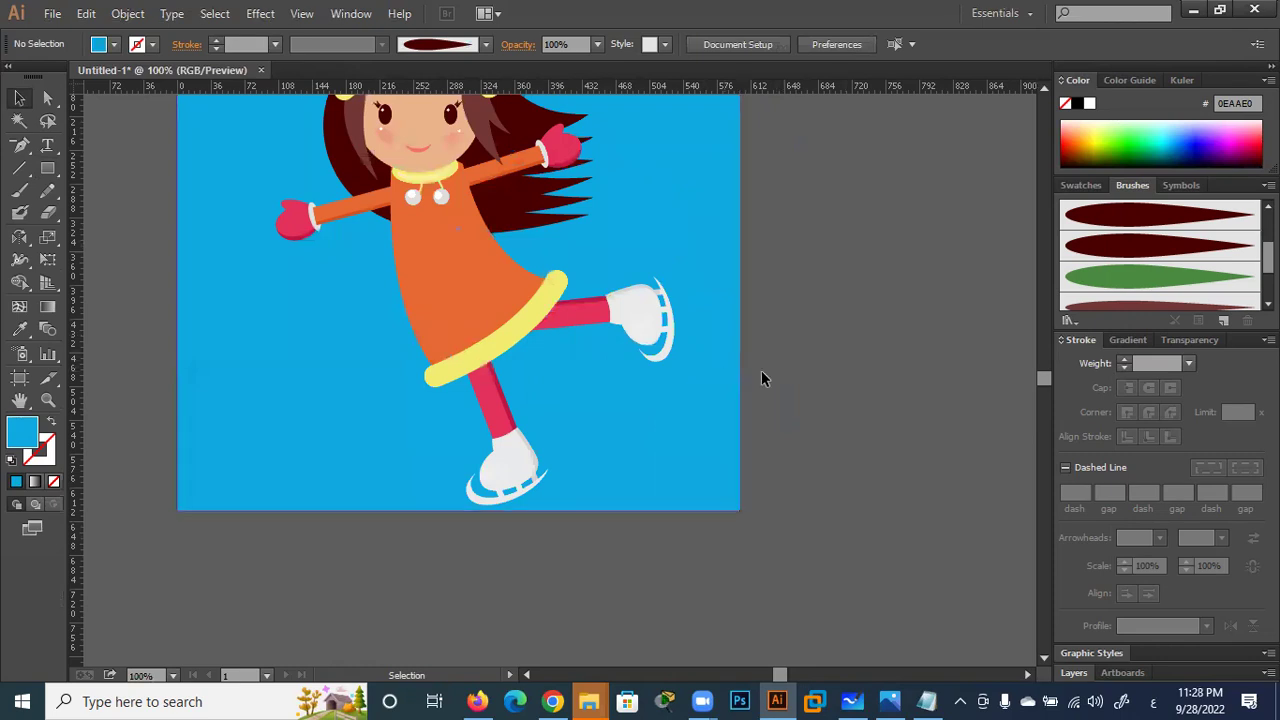
{"action": "scroll", "coordinate": [750, 370], "scroll_direction": "up", "scroll_amount": 3}
{"action": "left_click_drag", "start_coordinate": [476, 372], "coordinate": [476, 366]}
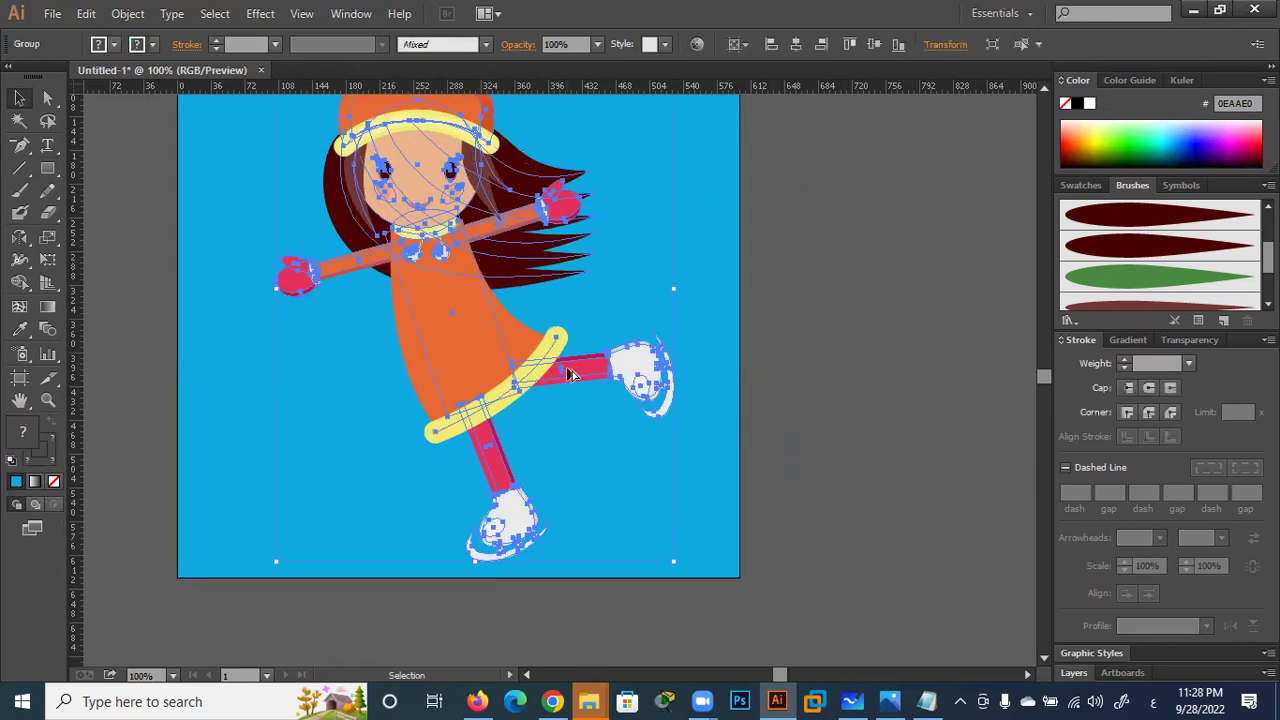
{"action": "key", "text": "ctrl+minus"}
{"action": "left_click", "coordinate": [757, 321]}
{"action": "left_click", "coordinate": [515, 357]}
{"action": "left_click", "coordinate": [766, 364]}
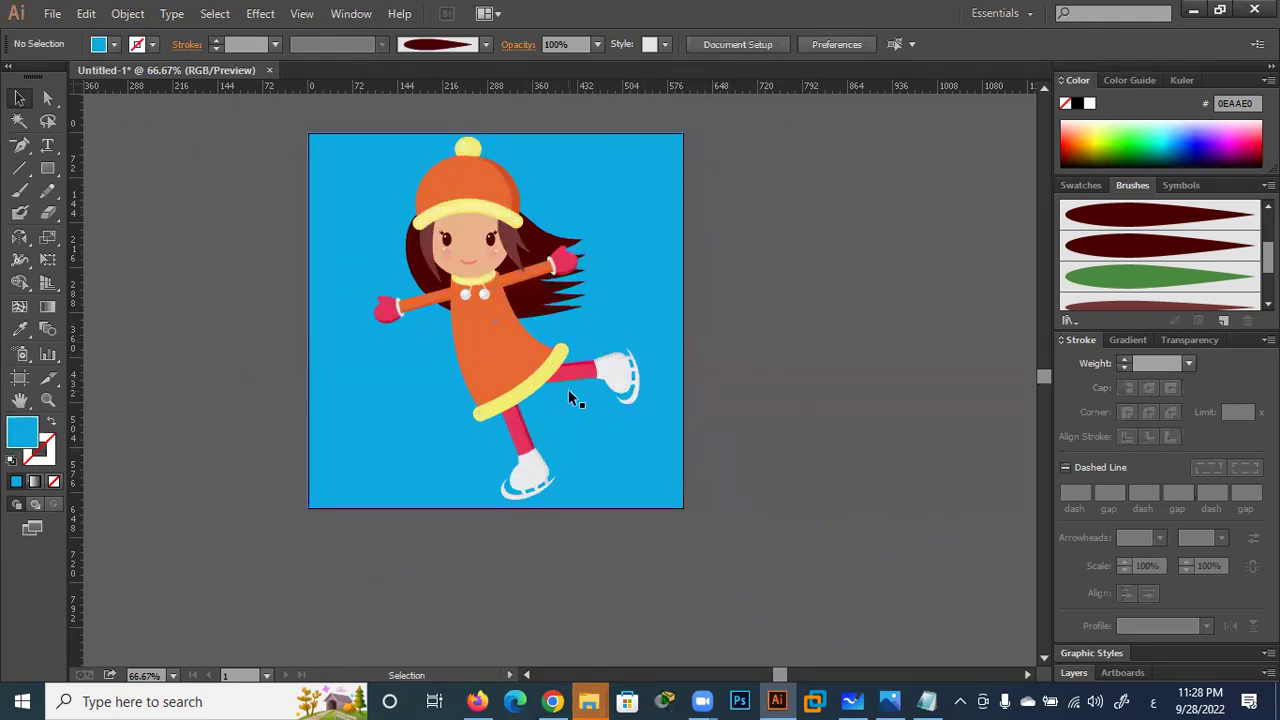
Hide the girl's group under Layer 1 in the Layers panel
{"action": "left_click", "coordinate": [1076, 674]}
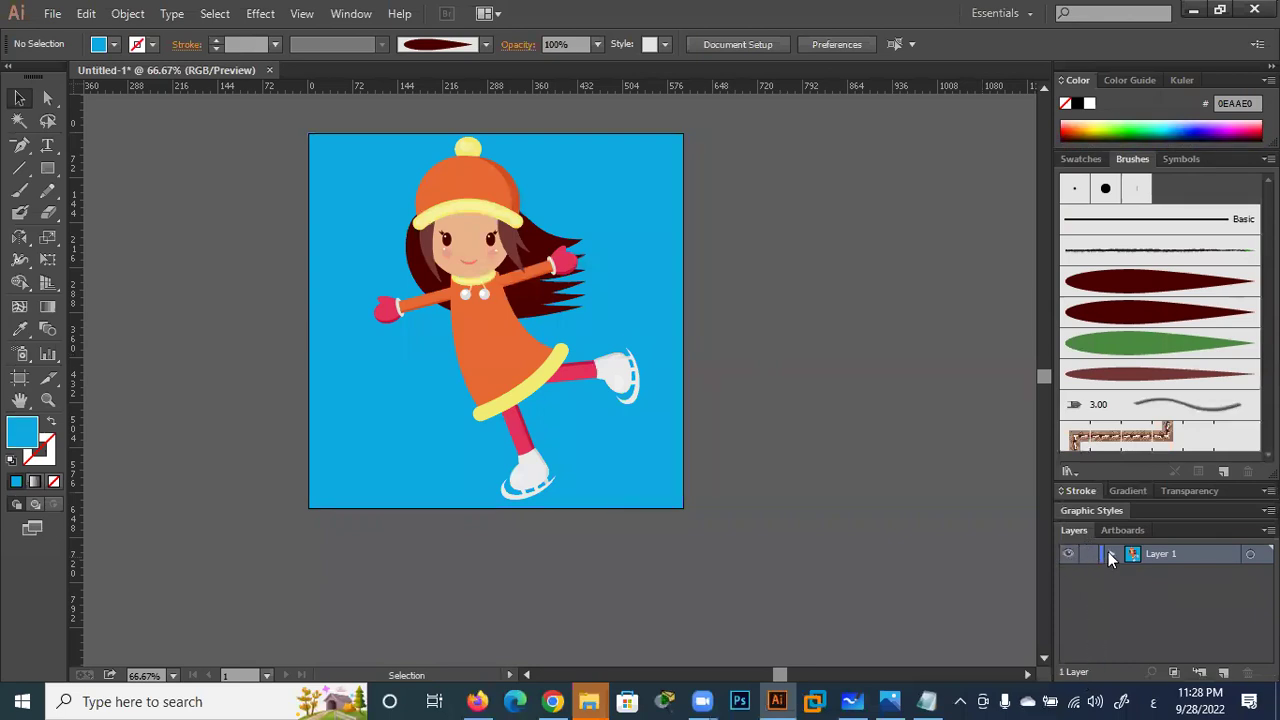
{"action": "left_click", "coordinate": [1110, 553]}
{"action": "left_click", "coordinate": [1068, 574]}
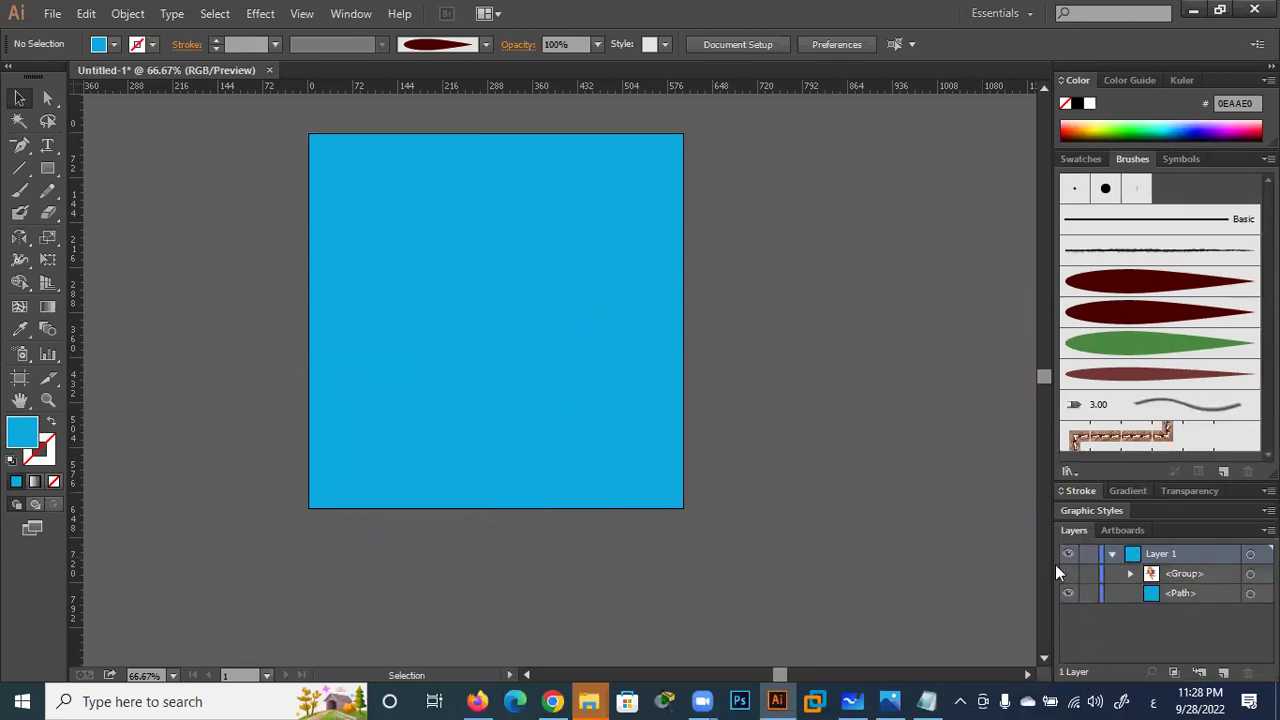
Draw a vertical line near the blue square's upper left with a light yellow 5 pt stroke
{"action": "left_click", "coordinate": [21, 168]}
{"action": "left_click_drag", "start_coordinate": [435, 162], "coordinate": [428, 272]}
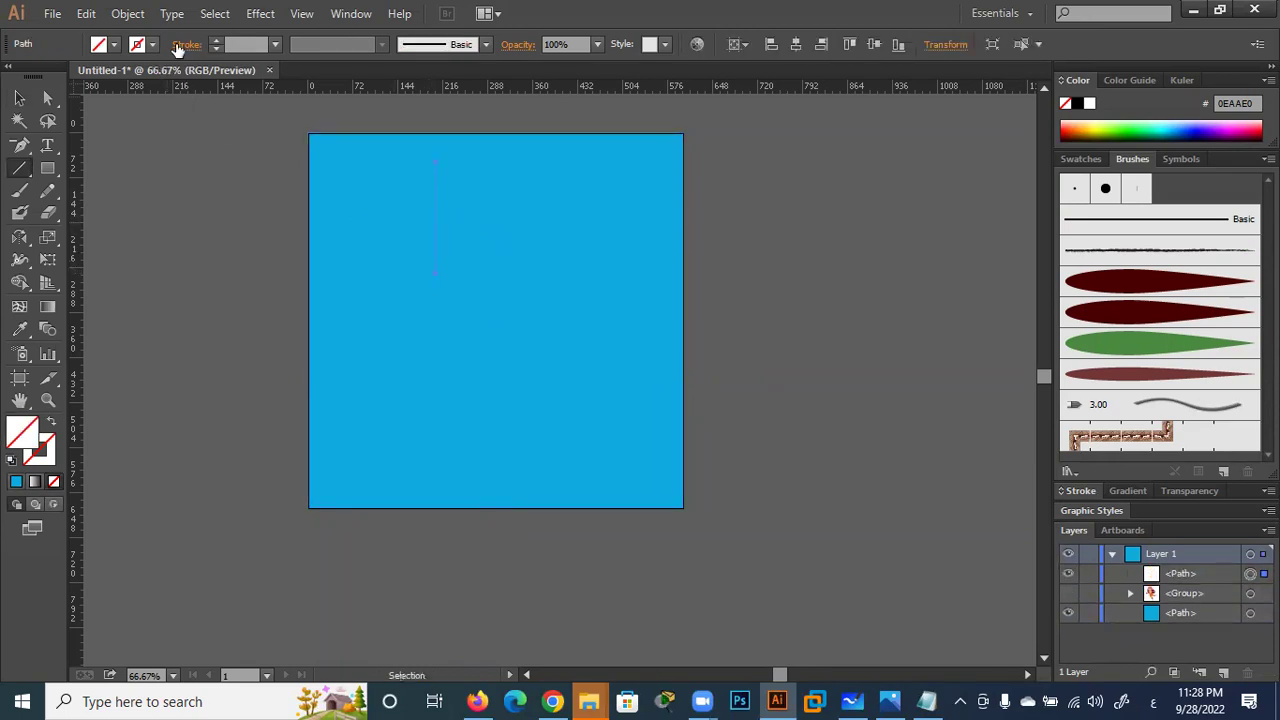
{"action": "left_click", "coordinate": [216, 41]}
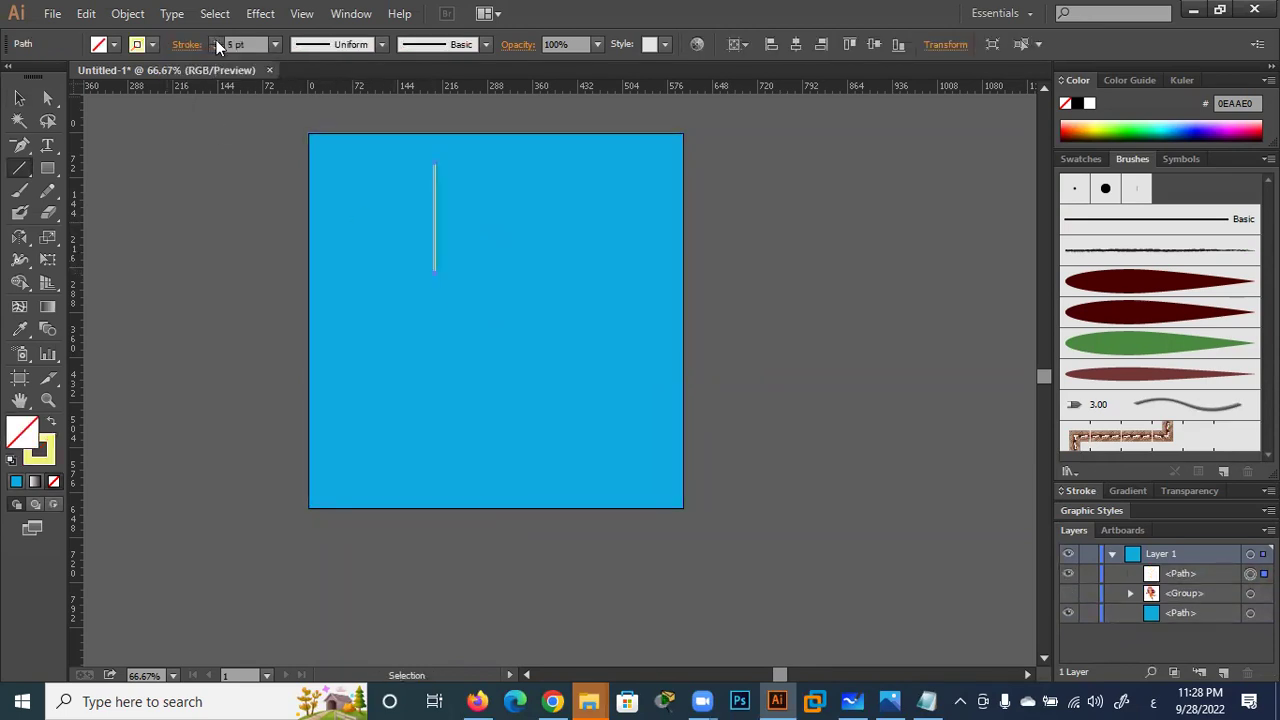
{"action": "left_click", "coordinate": [216, 40]}
{"action": "left_click", "coordinate": [216, 49]}
{"action": "scroll", "coordinate": [432, 222], "scroll_direction": "up", "scroll_amount": 1}
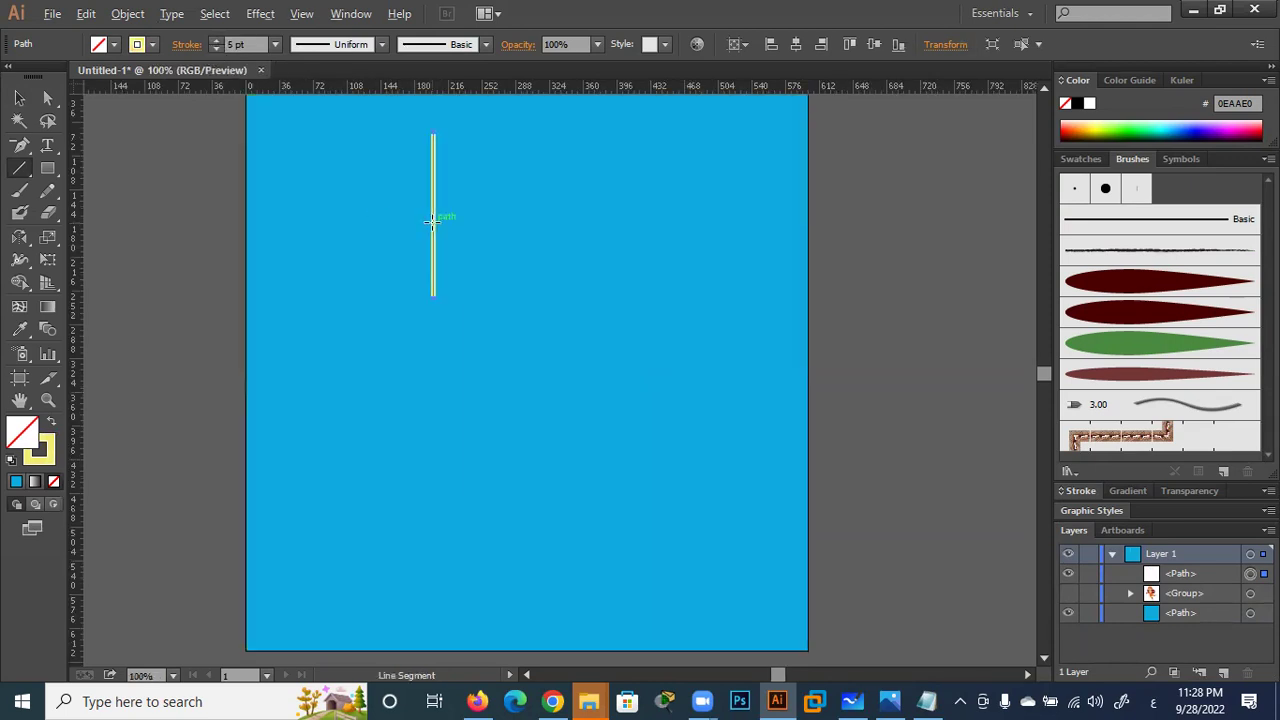
{"action": "scroll", "coordinate": [432, 222], "scroll_direction": "up", "scroll_amount": 1}
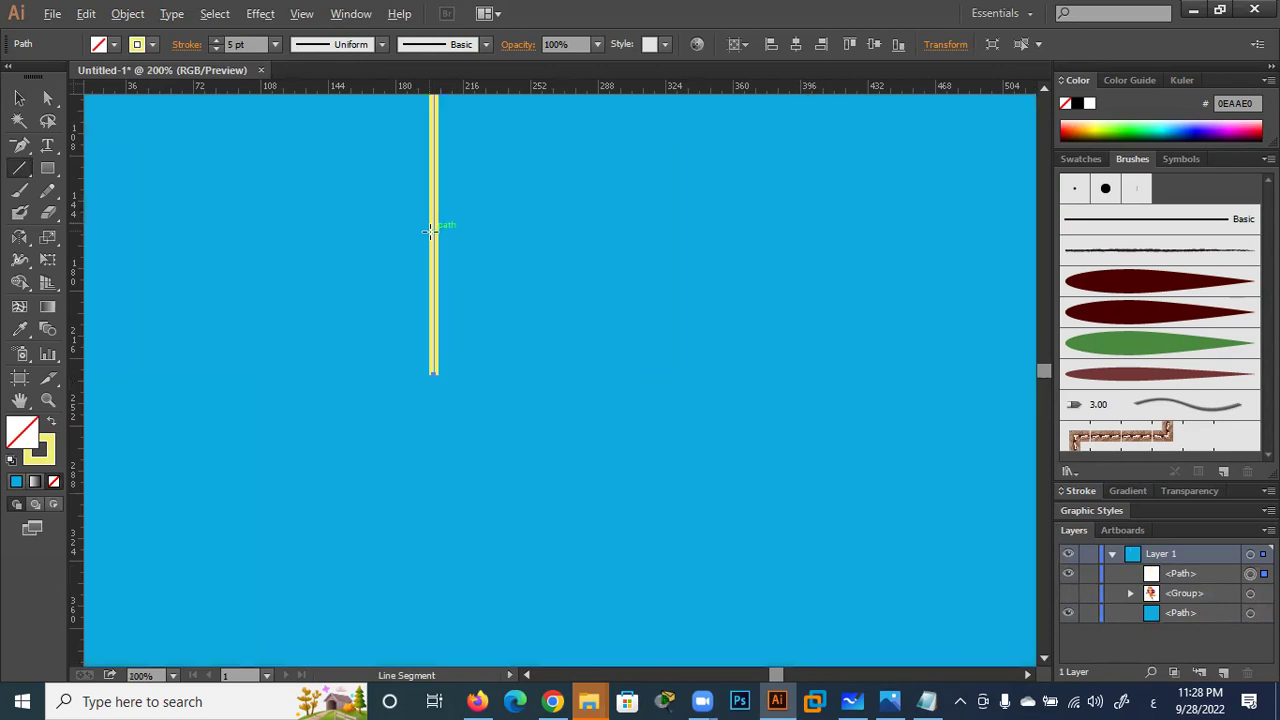
{"action": "scroll", "coordinate": [430, 229], "scroll_direction": "down", "scroll_amount": 1}
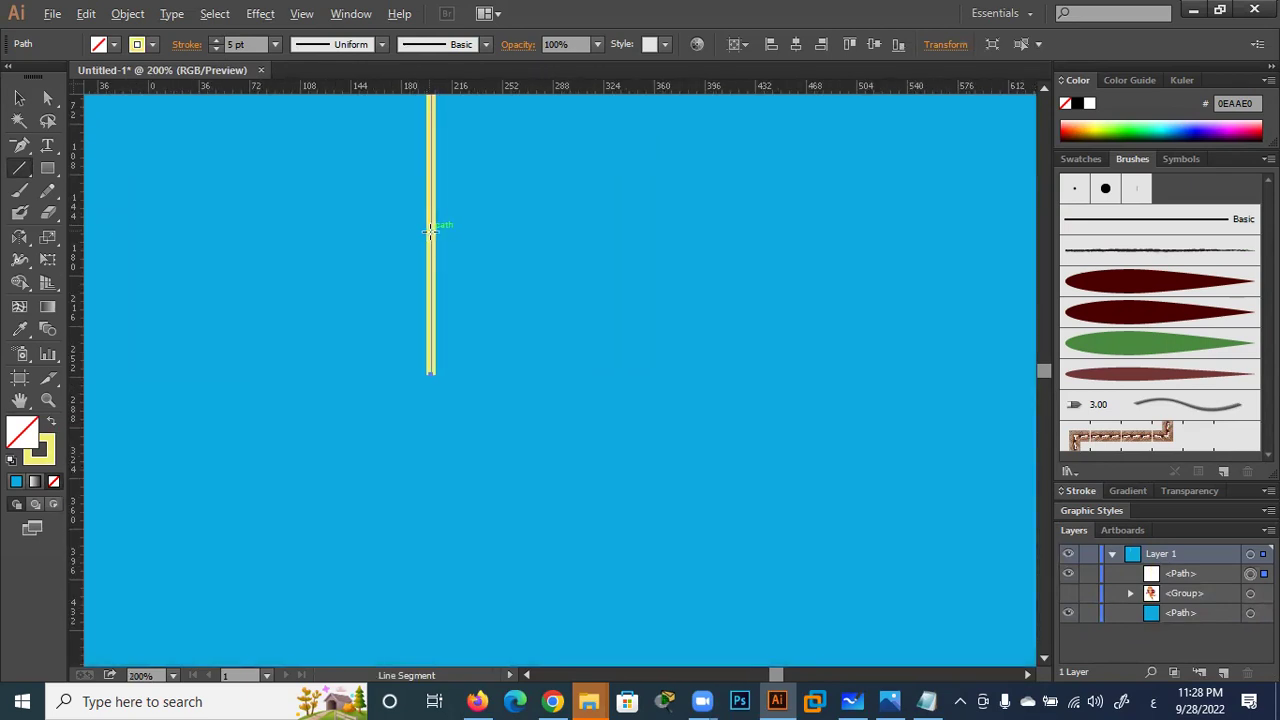
Move the yellow line slightly left and down into position
{"action": "left_click", "coordinate": [20, 98]}
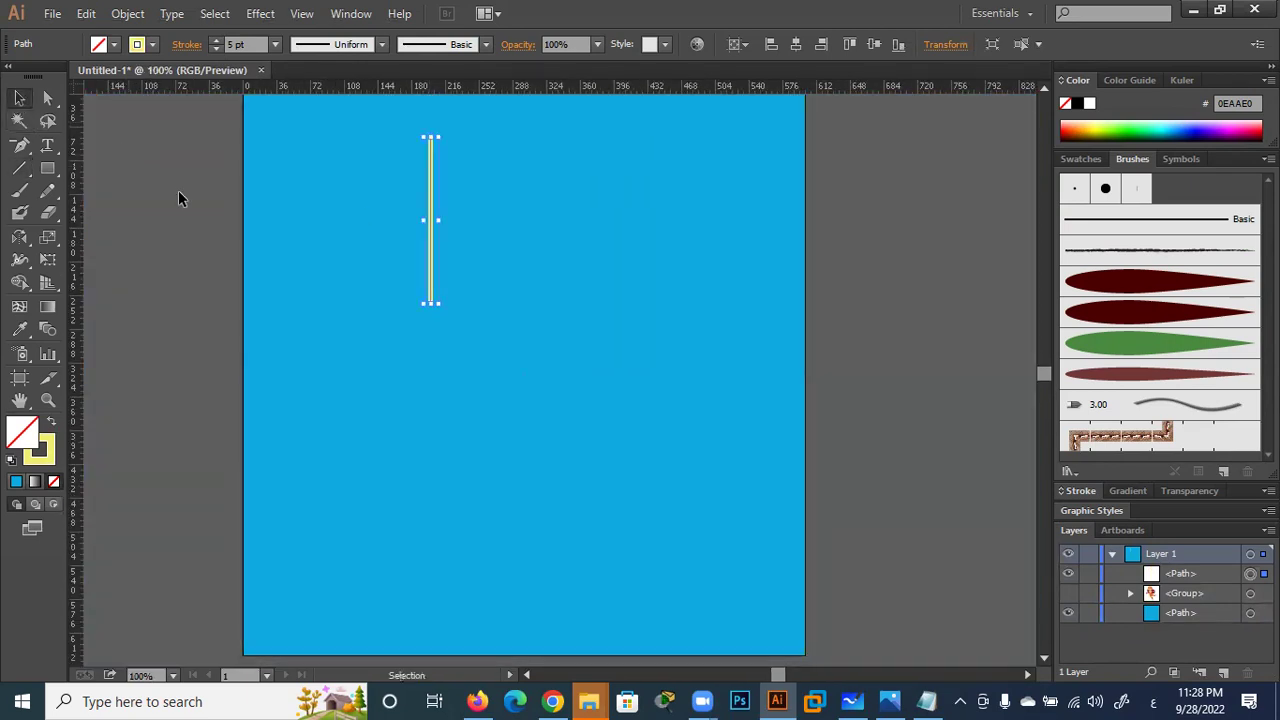
{"action": "left_click", "coordinate": [178, 190]}
{"action": "left_click_drag", "start_coordinate": [432, 175], "coordinate": [401, 206]}
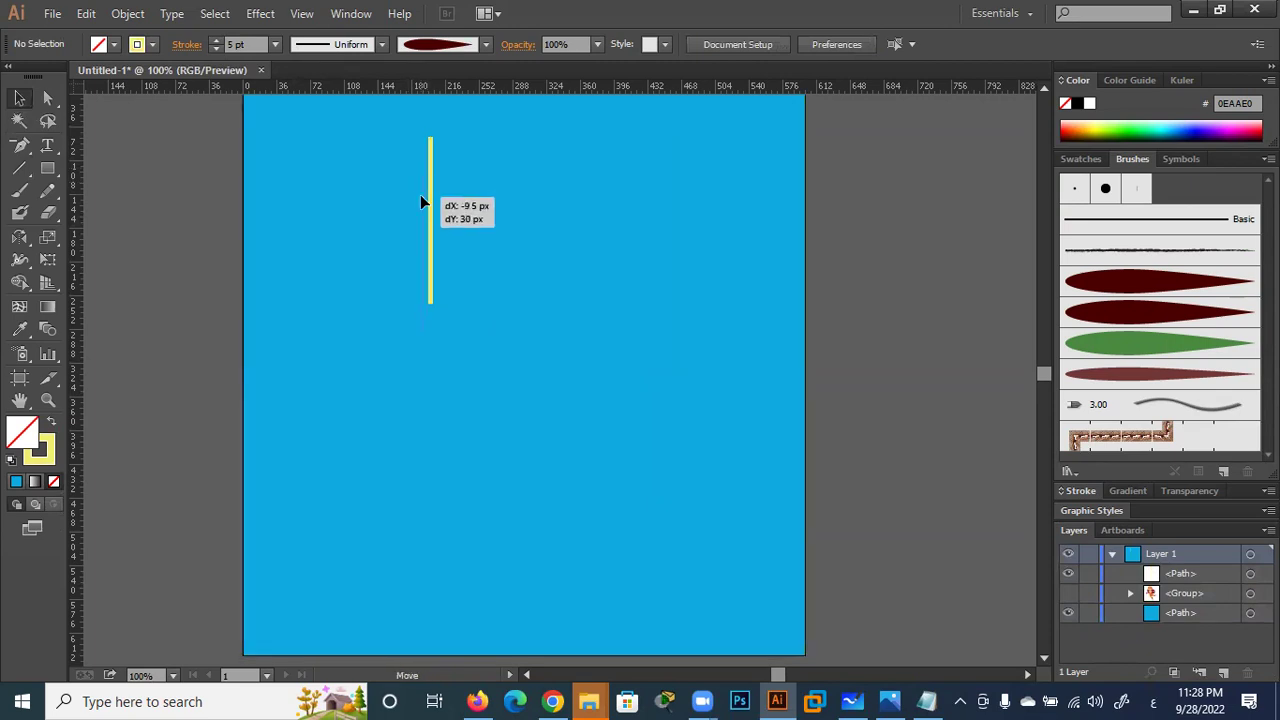
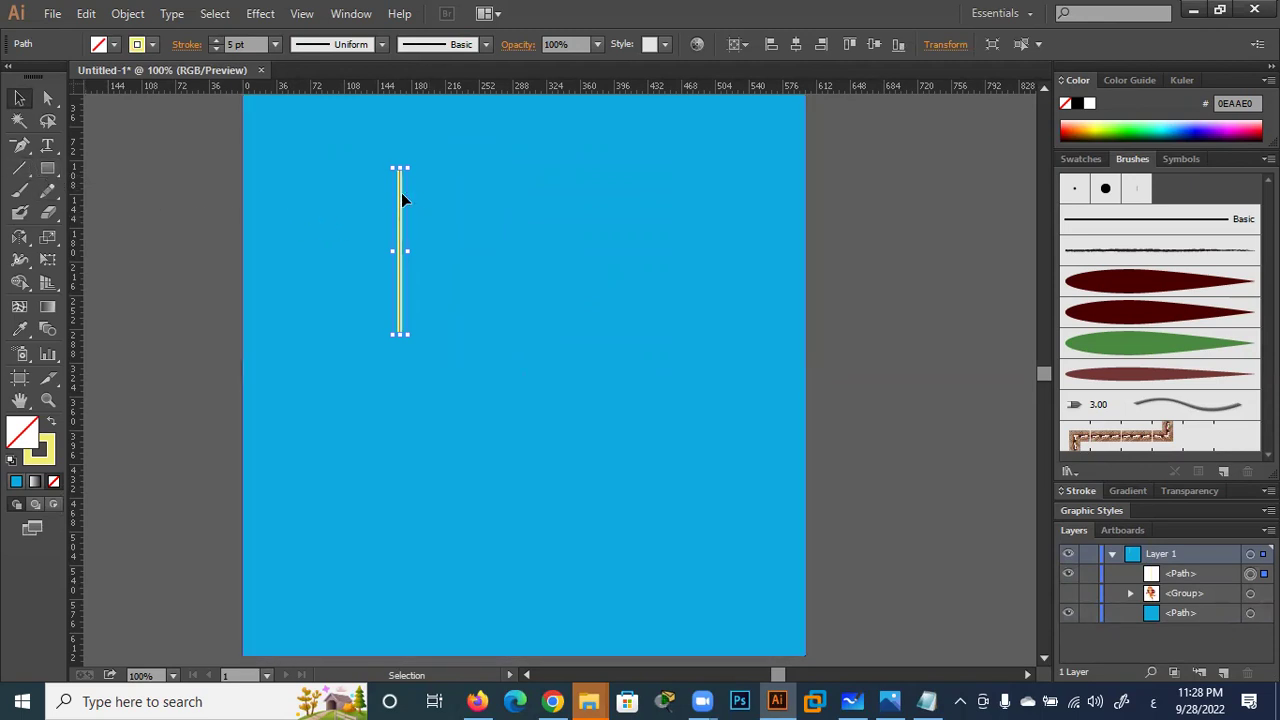
Give the vertical line a blue stroke
{"action": "left_click", "coordinate": [153, 45]}
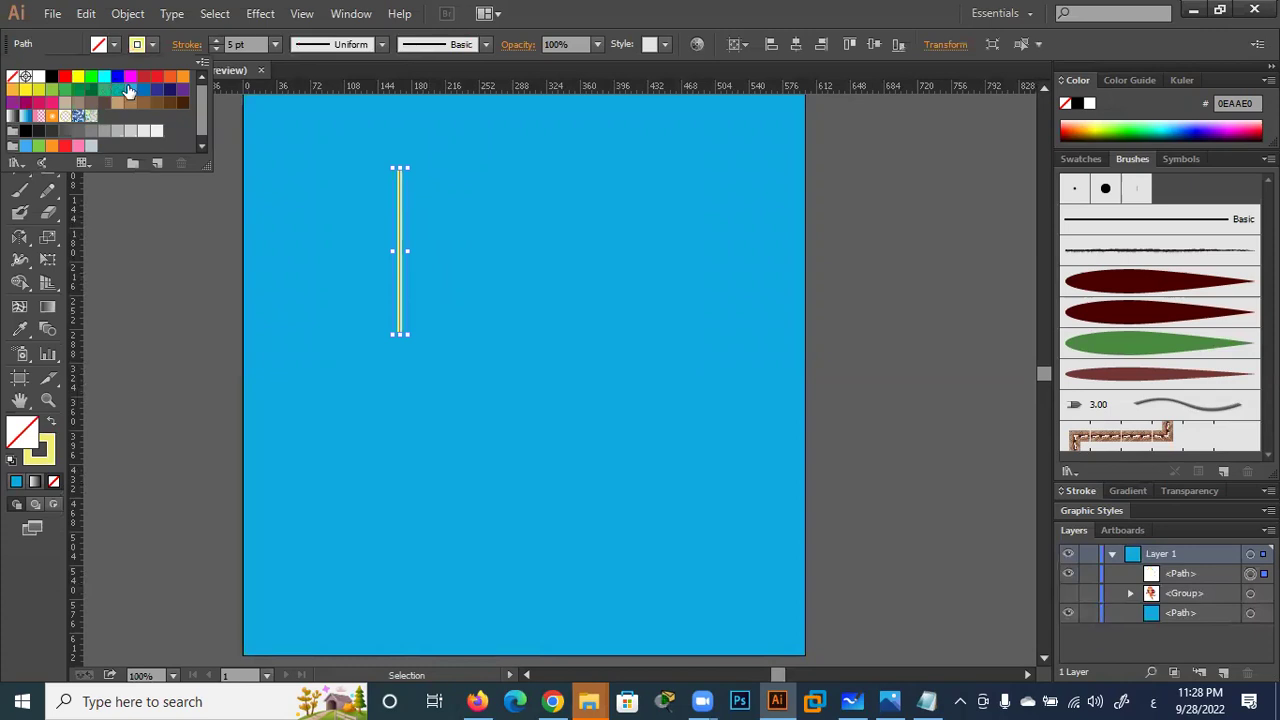
{"action": "left_click", "coordinate": [143, 92]}
{"action": "left_click", "coordinate": [226, 163]}
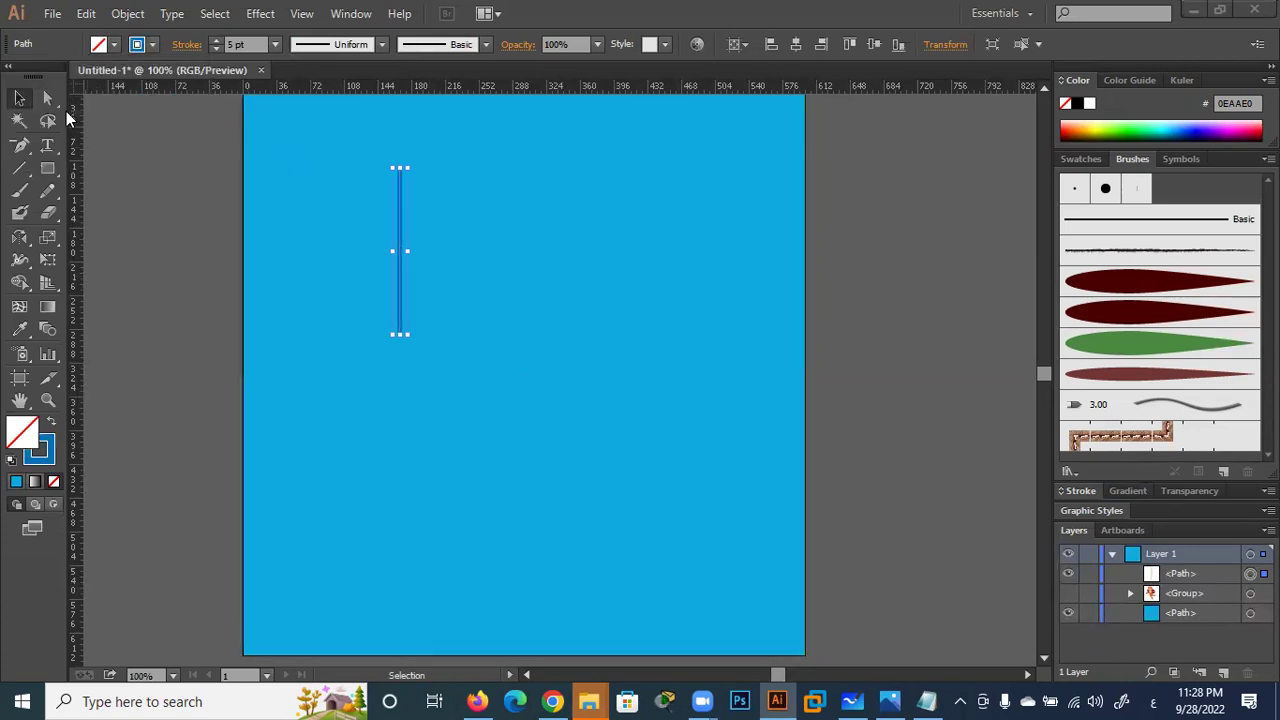
Zoom in and try a first diagonal arm from the line's top with the Pen Tool, then undo it
{"action": "left_click", "coordinate": [22, 148]}
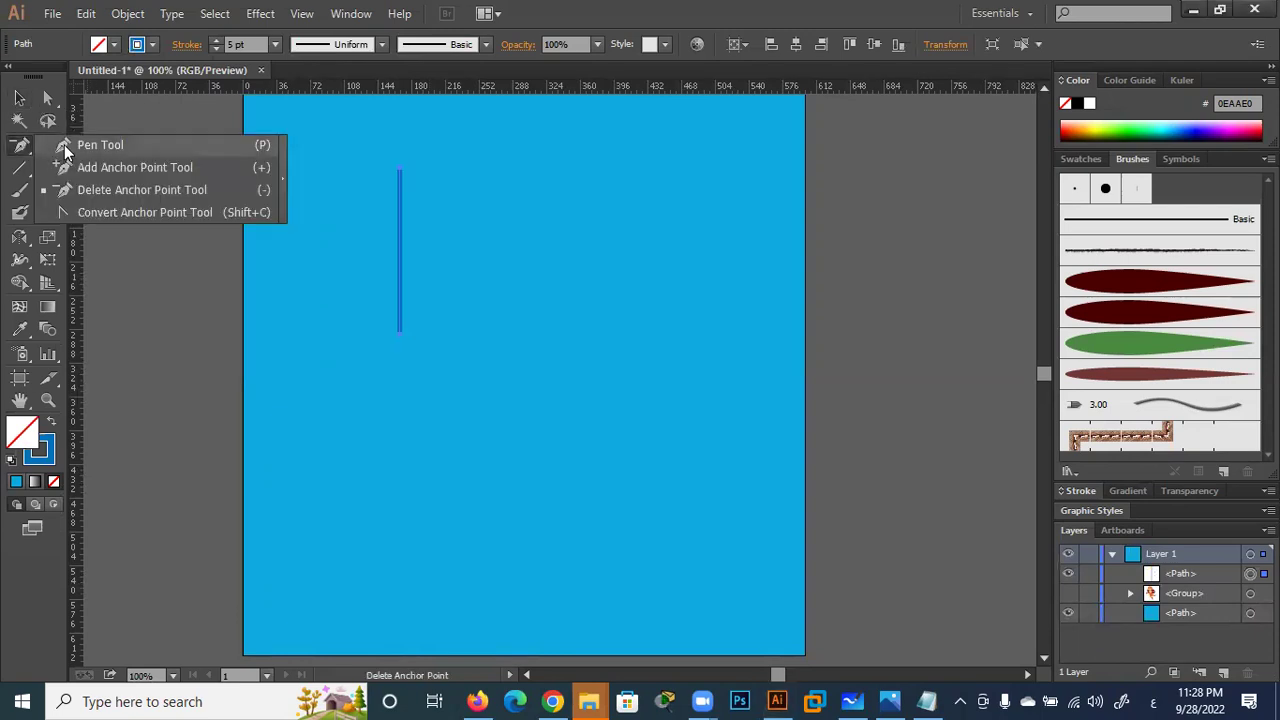
{"action": "left_click", "coordinate": [64, 145]}
{"action": "scroll", "coordinate": [392, 165], "scroll_direction": "up", "scroll_amount": 2}
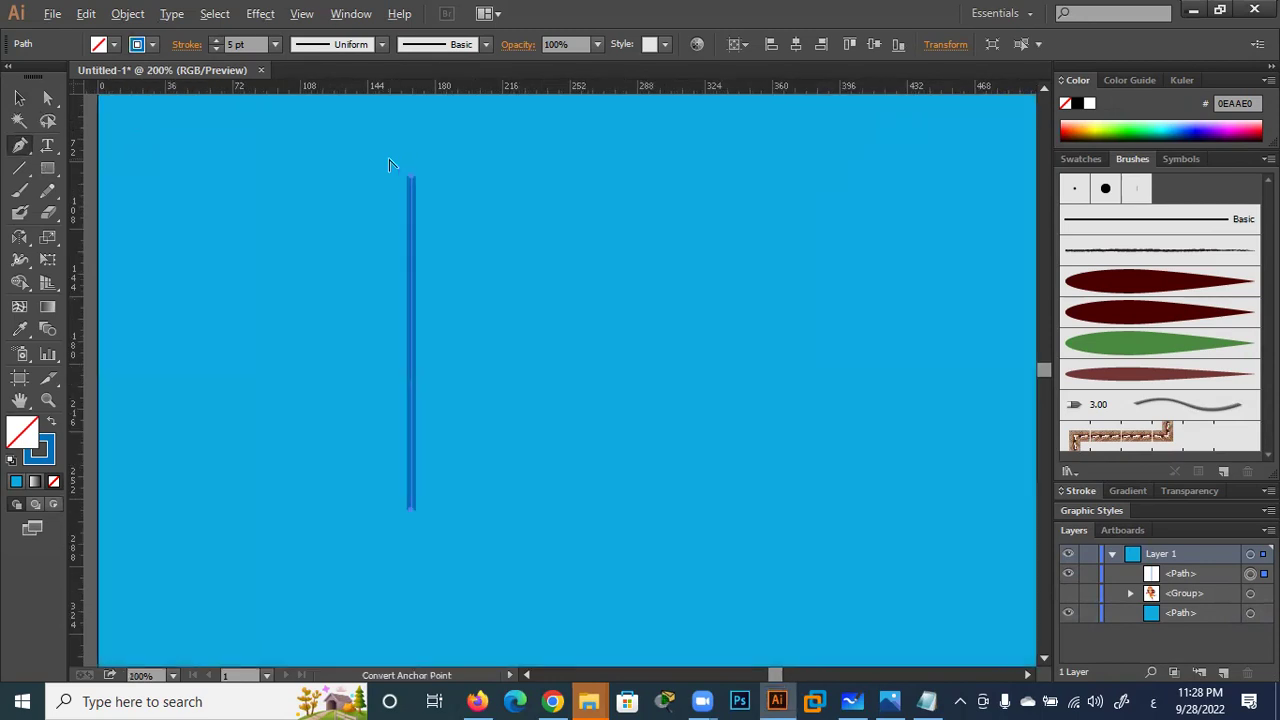
{"action": "scroll", "coordinate": [398, 172], "scroll_direction": "up", "scroll_amount": 1}
{"action": "scroll", "coordinate": [405, 182], "scroll_direction": "up", "scroll_amount": 1}
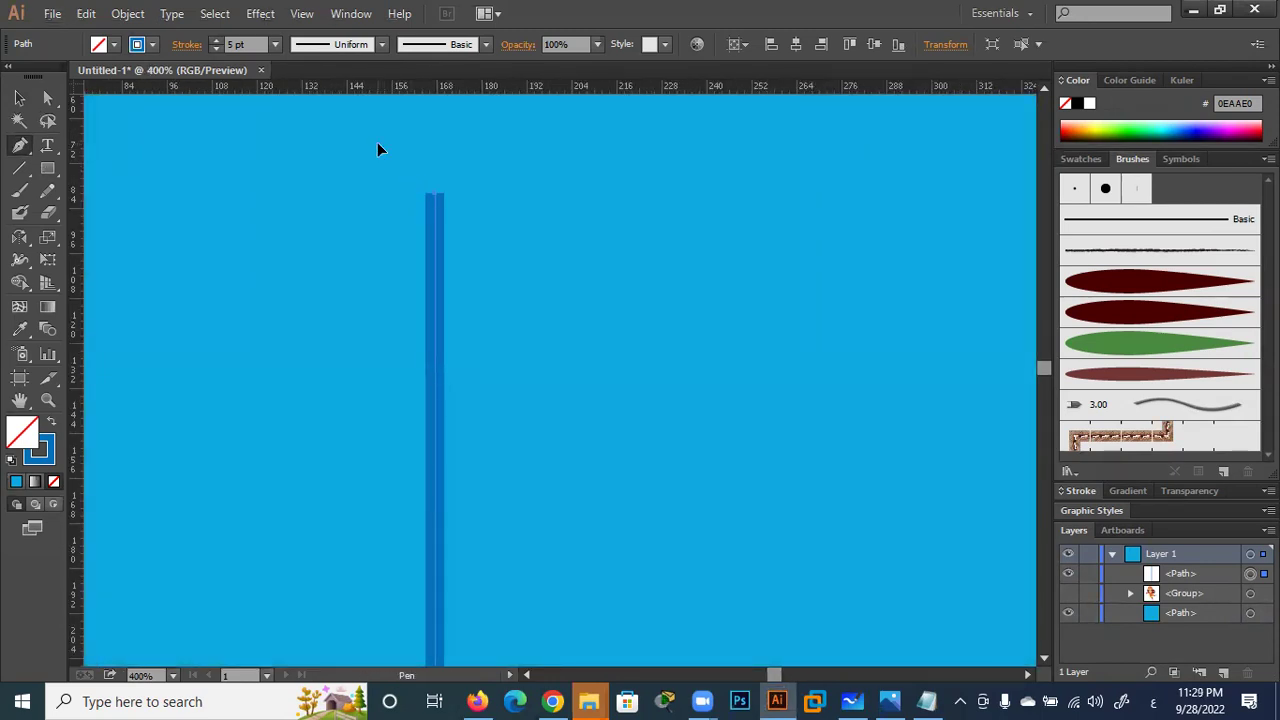
{"action": "left_click", "coordinate": [377, 142]}
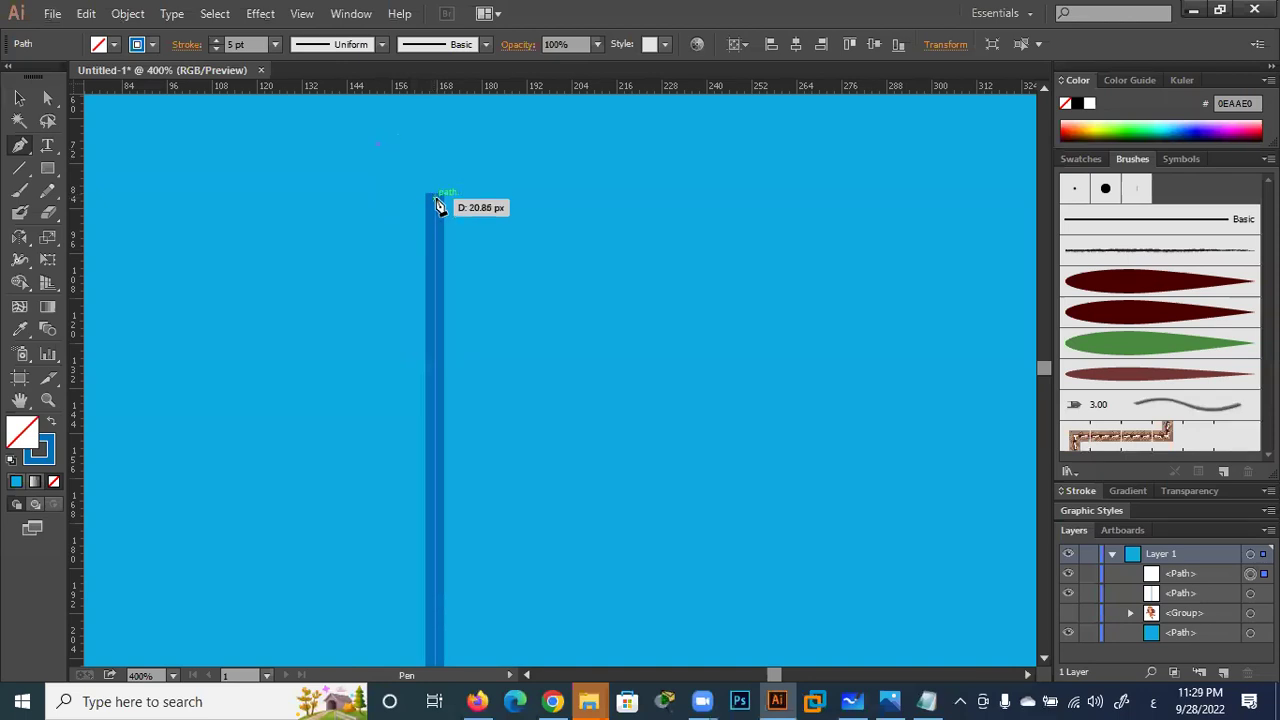
{"action": "left_click", "coordinate": [435, 196]}
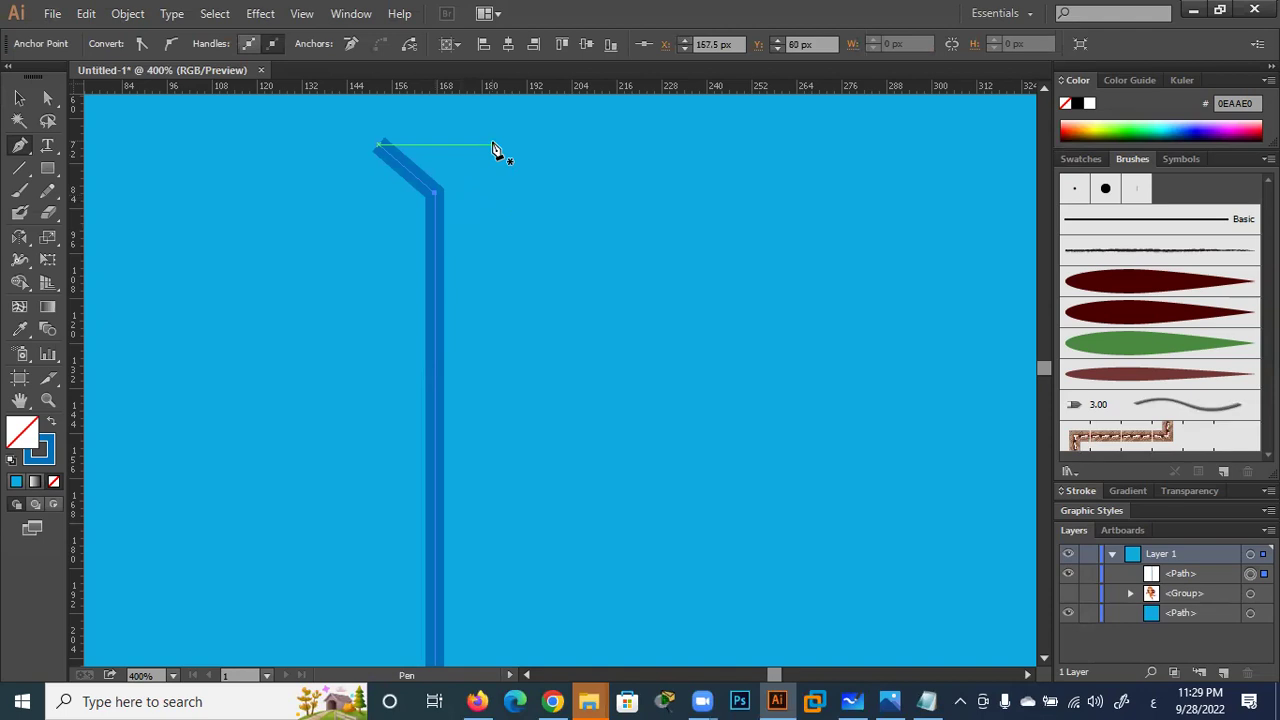
{"action": "key", "text": "Escape"}
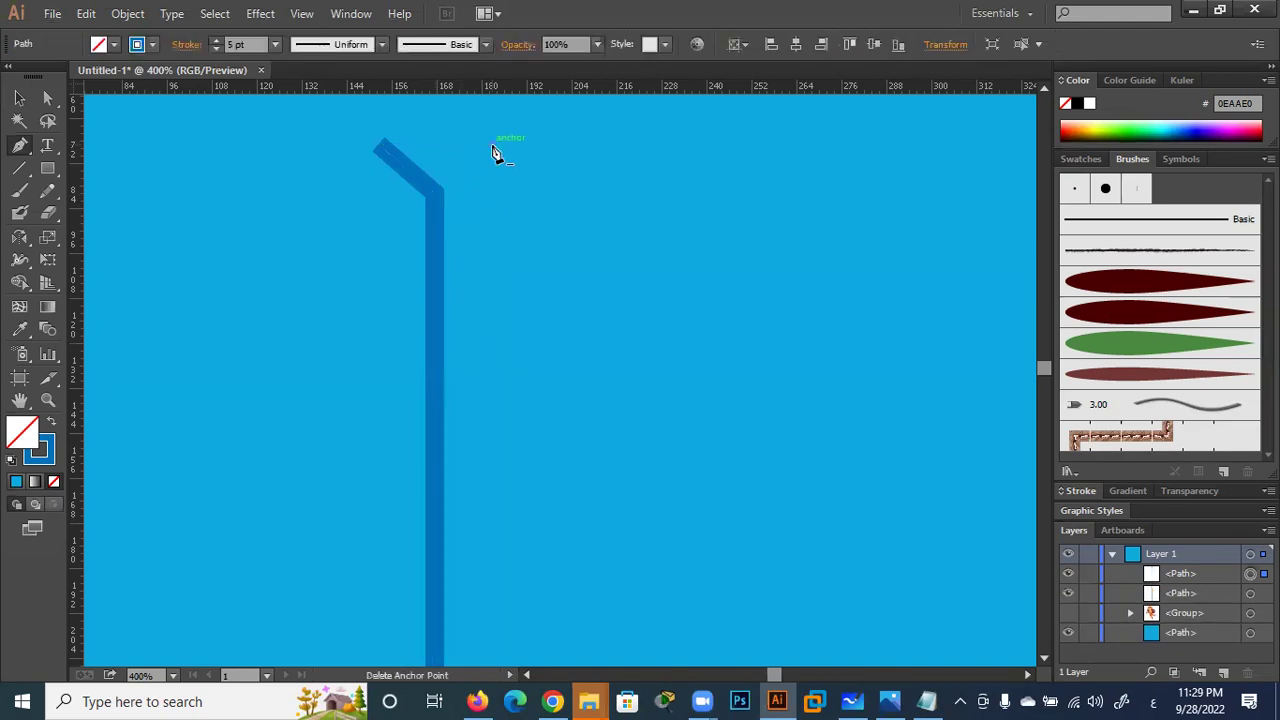
{"action": "key", "text": "ctrl+z"}
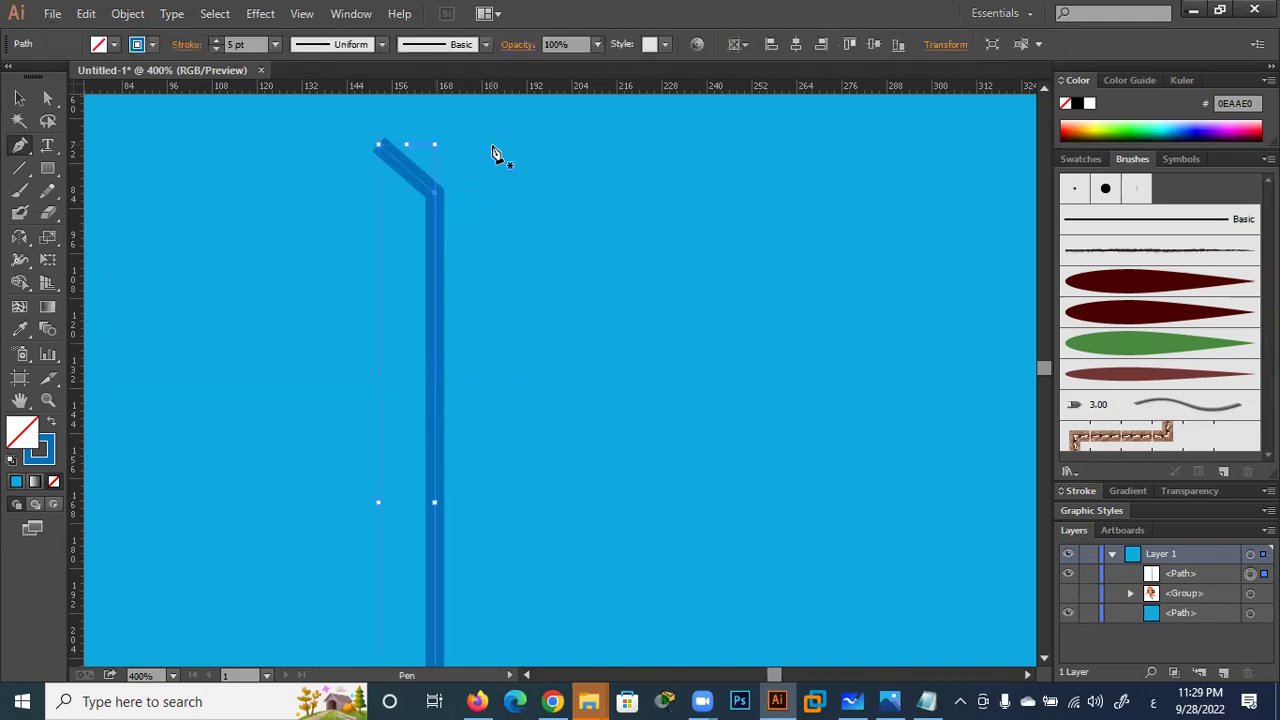
{"action": "left_click", "coordinate": [491, 145], "text": "ctrl"}
{"action": "key", "text": "ctrl+shift+z"}
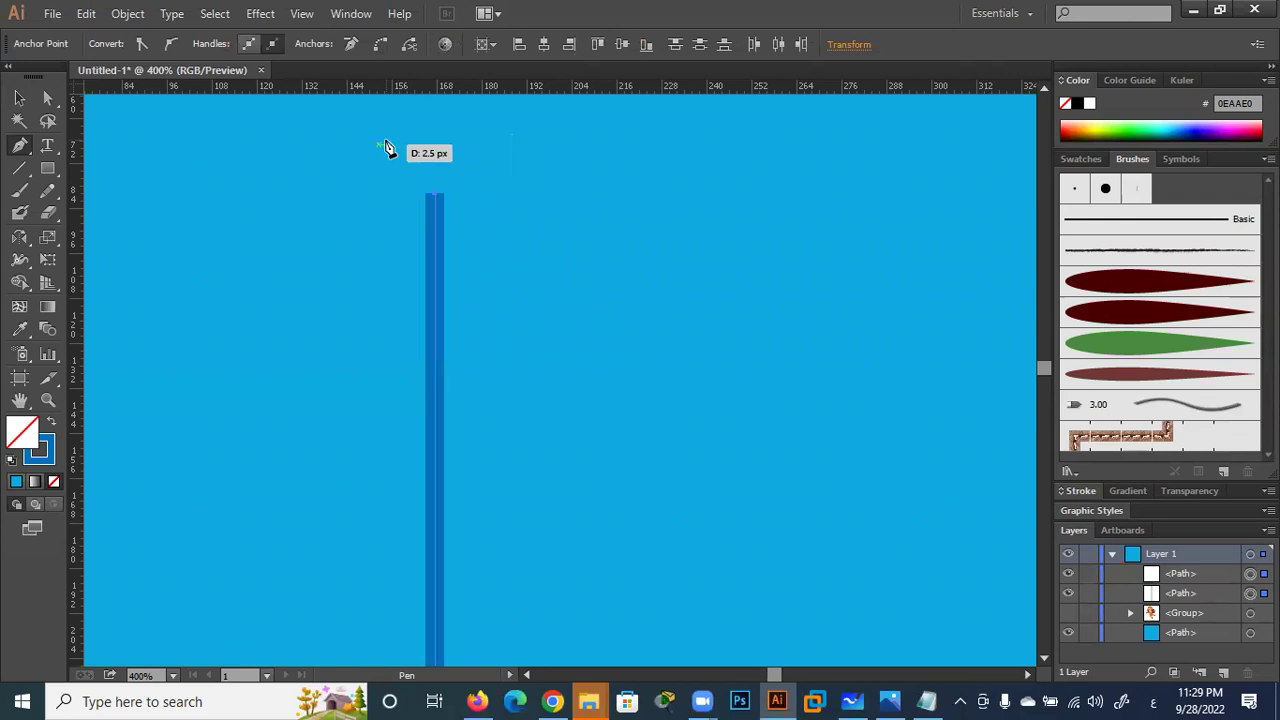
Draw left and right diagonal arms from the stem's top to form a Y
{"action": "left_click", "coordinate": [436, 228]}
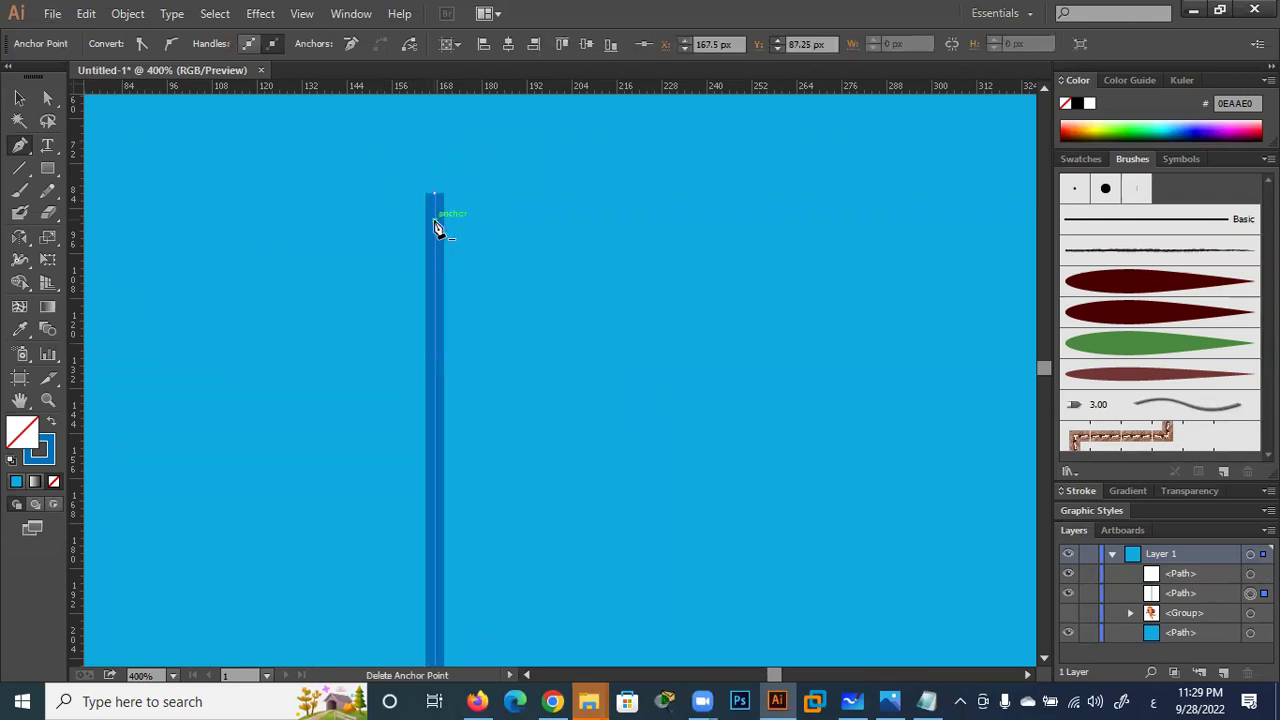
{"action": "key", "text": "ctrl+shift+a"}
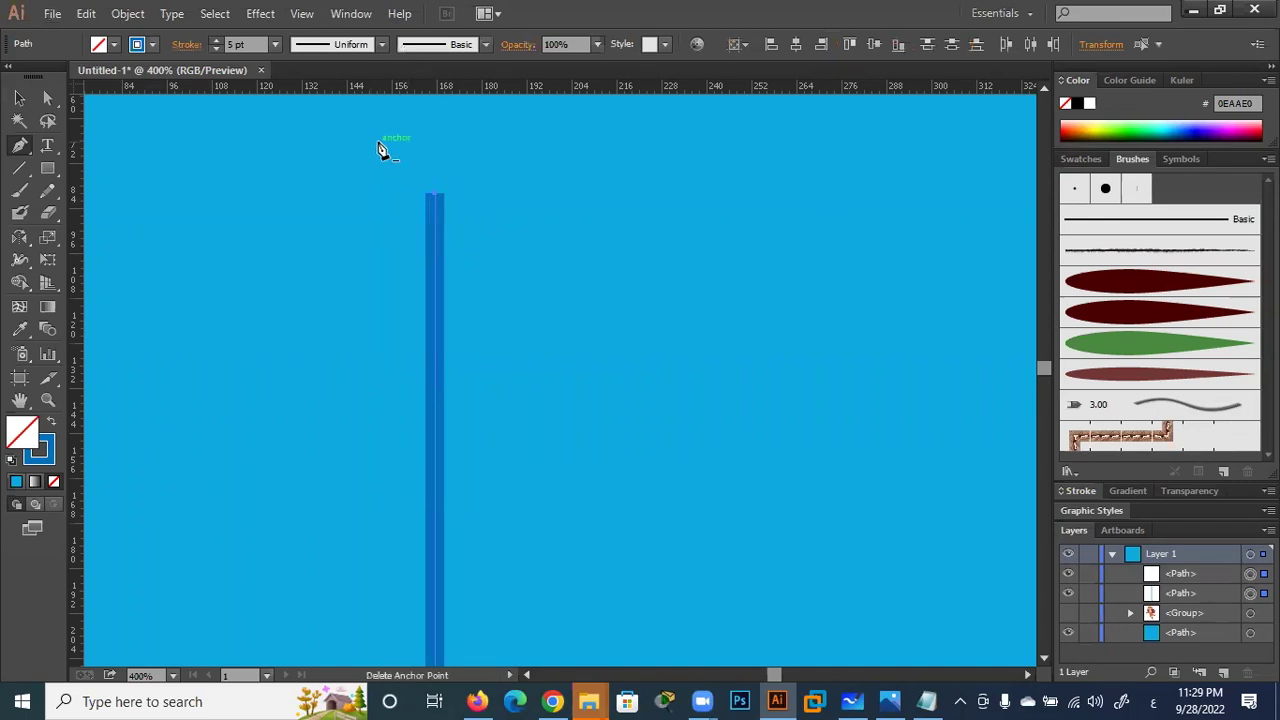
{"action": "key", "text": "ctrl+shift+a"}
{"action": "left_click", "coordinate": [432, 220], "text": "ctrl"}
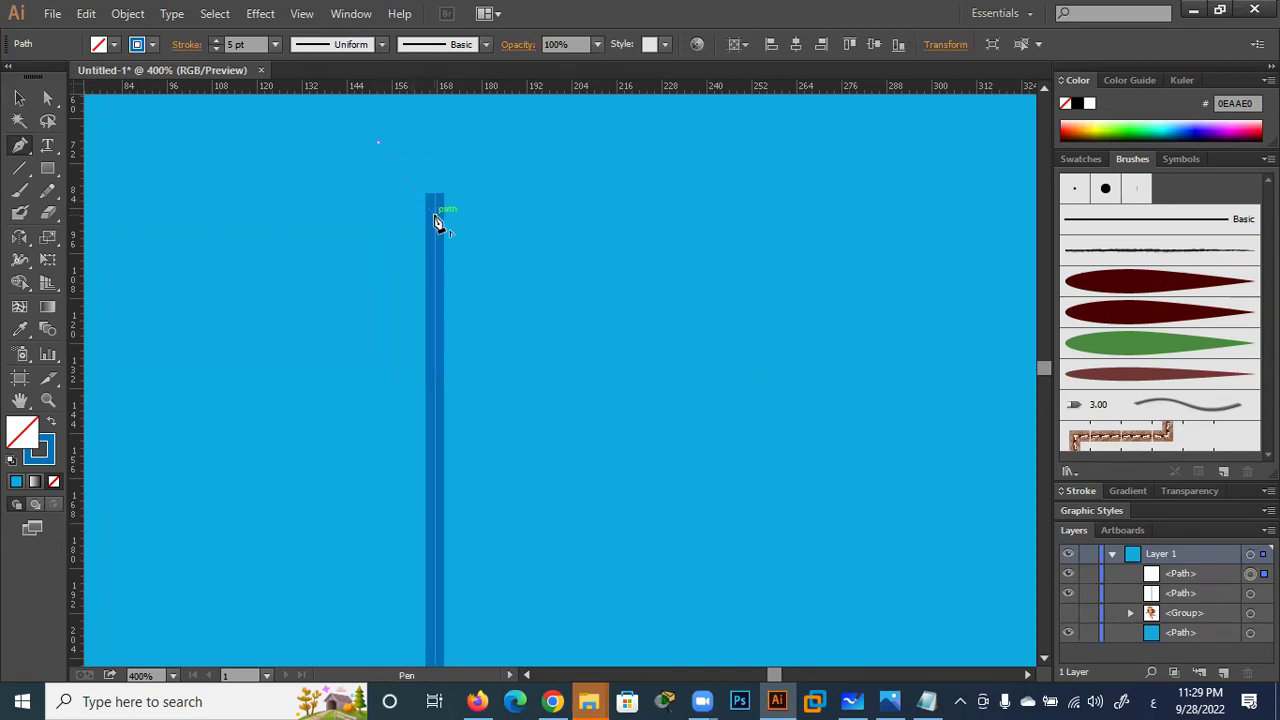
{"action": "left_click", "coordinate": [435, 214]}
{"action": "left_click", "coordinate": [381, 143]}
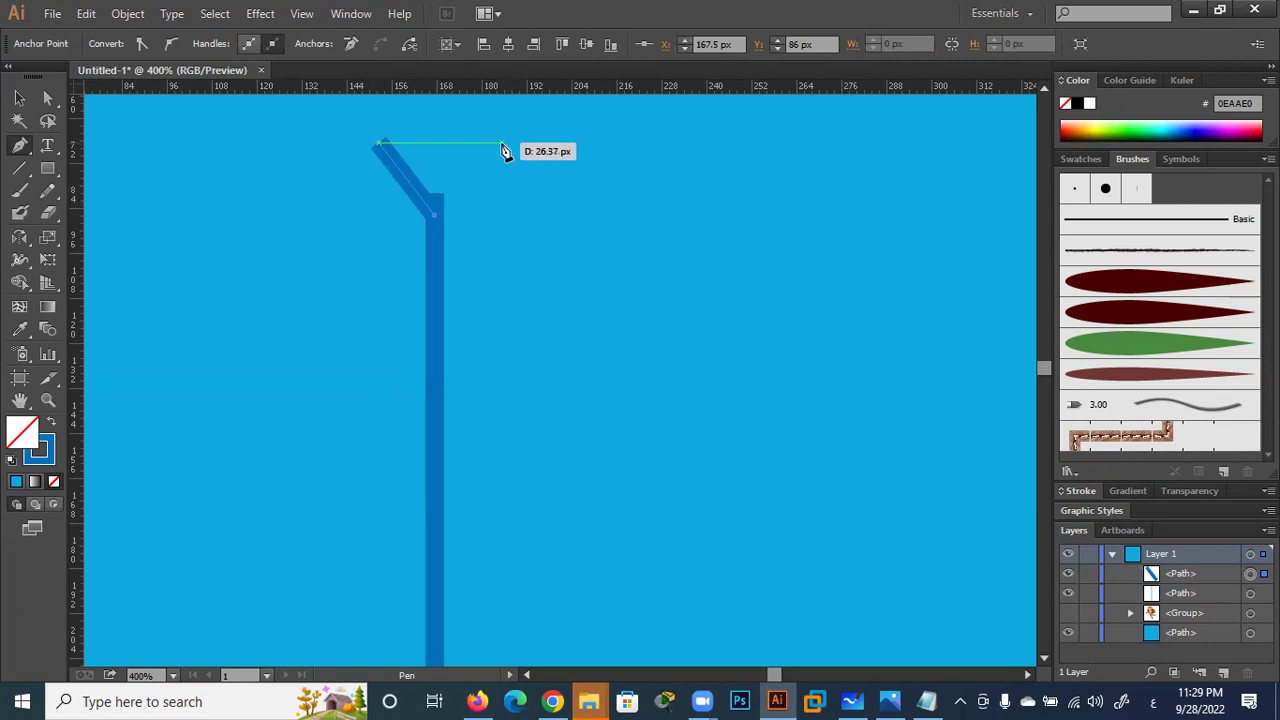
{"action": "left_click", "coordinate": [500, 143]}
{"action": "left_click", "coordinate": [22, 100]}
Nudge the right arm's tip slightly left and move the Y arms up a little
{"action": "left_click", "coordinate": [459, 190]}
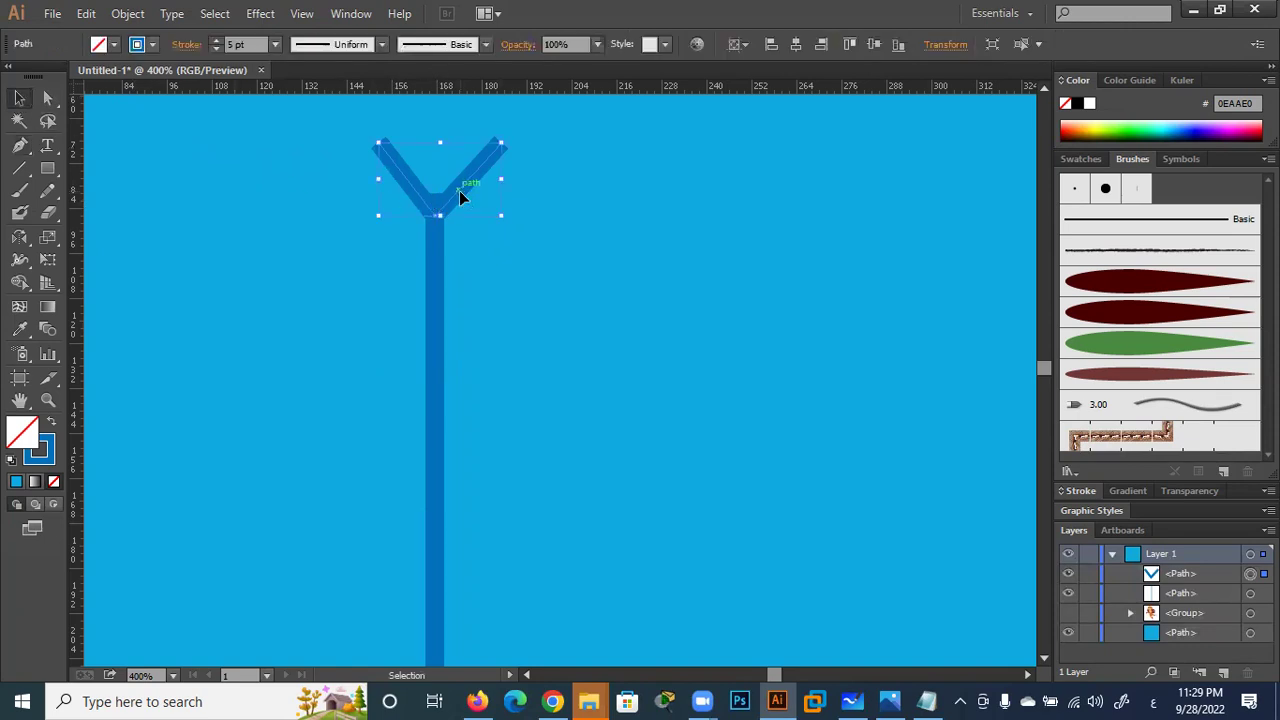
{"action": "left_click", "coordinate": [47, 100]}
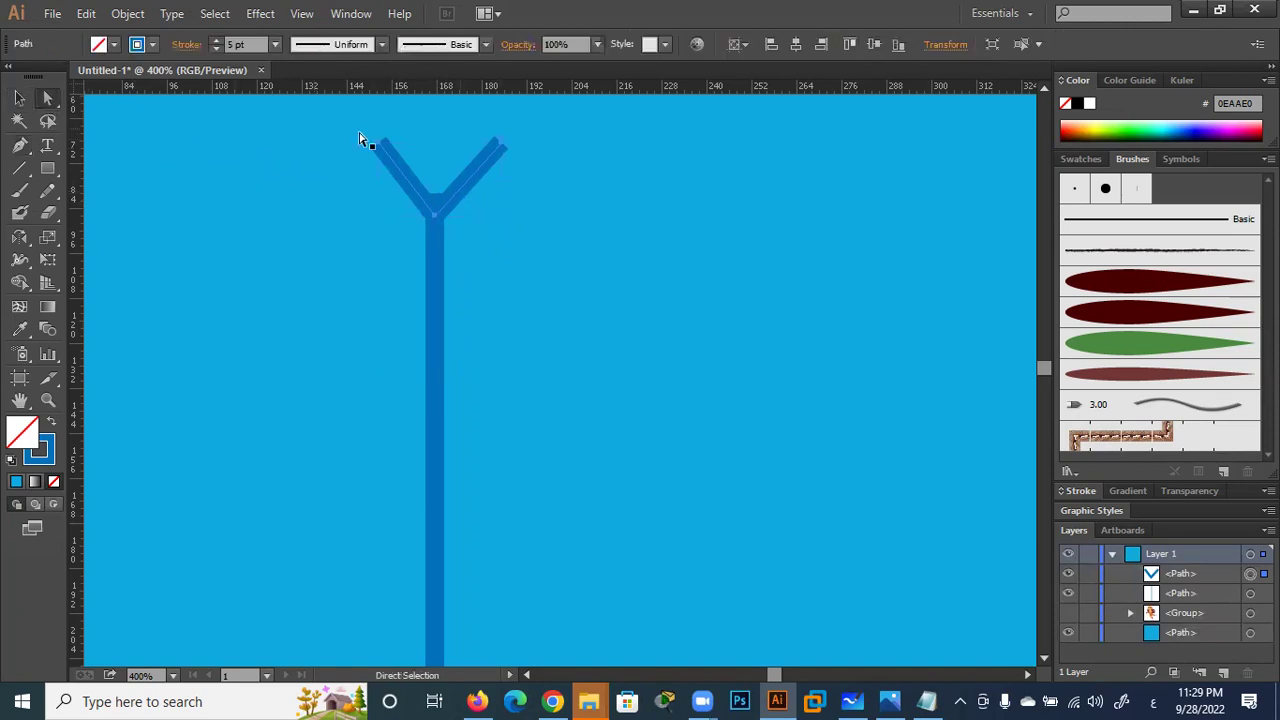
{"action": "left_click", "coordinate": [500, 146]}
{"action": "left_click_drag", "start_coordinate": [500, 146], "coordinate": [493, 142]}
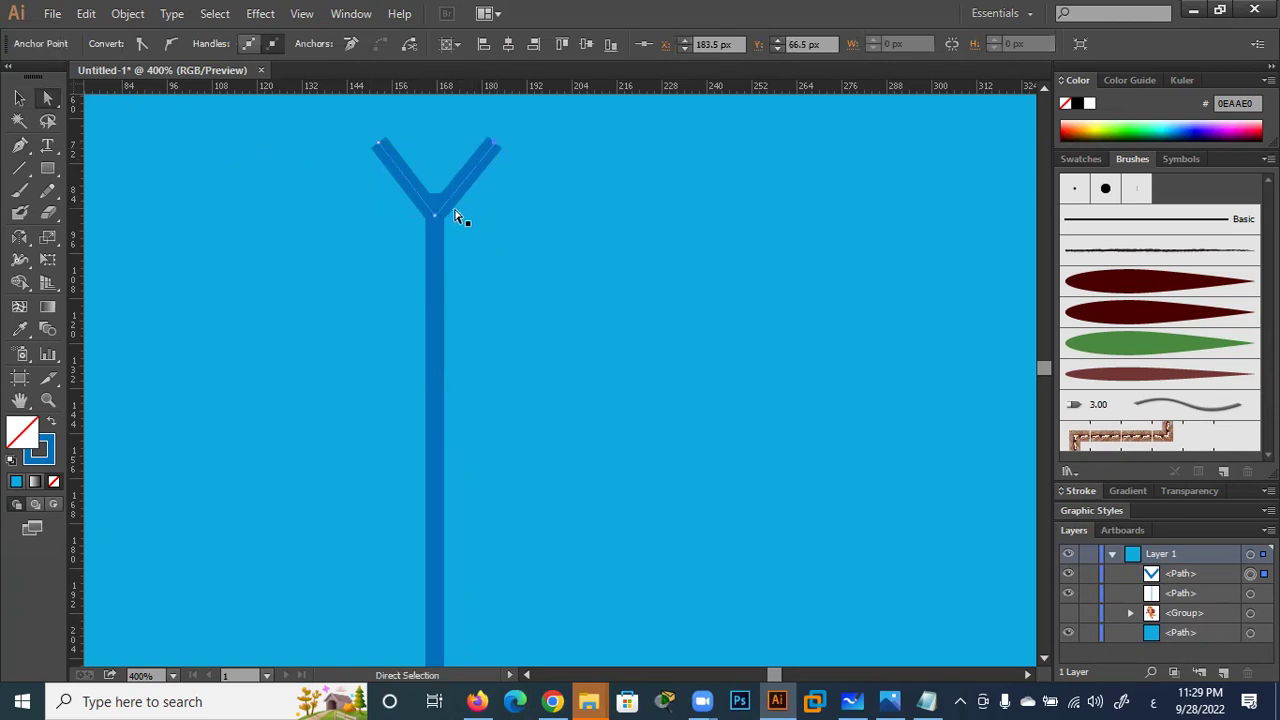
{"action": "left_click", "coordinate": [19, 97]}
{"action": "left_click", "coordinate": [452, 189]}
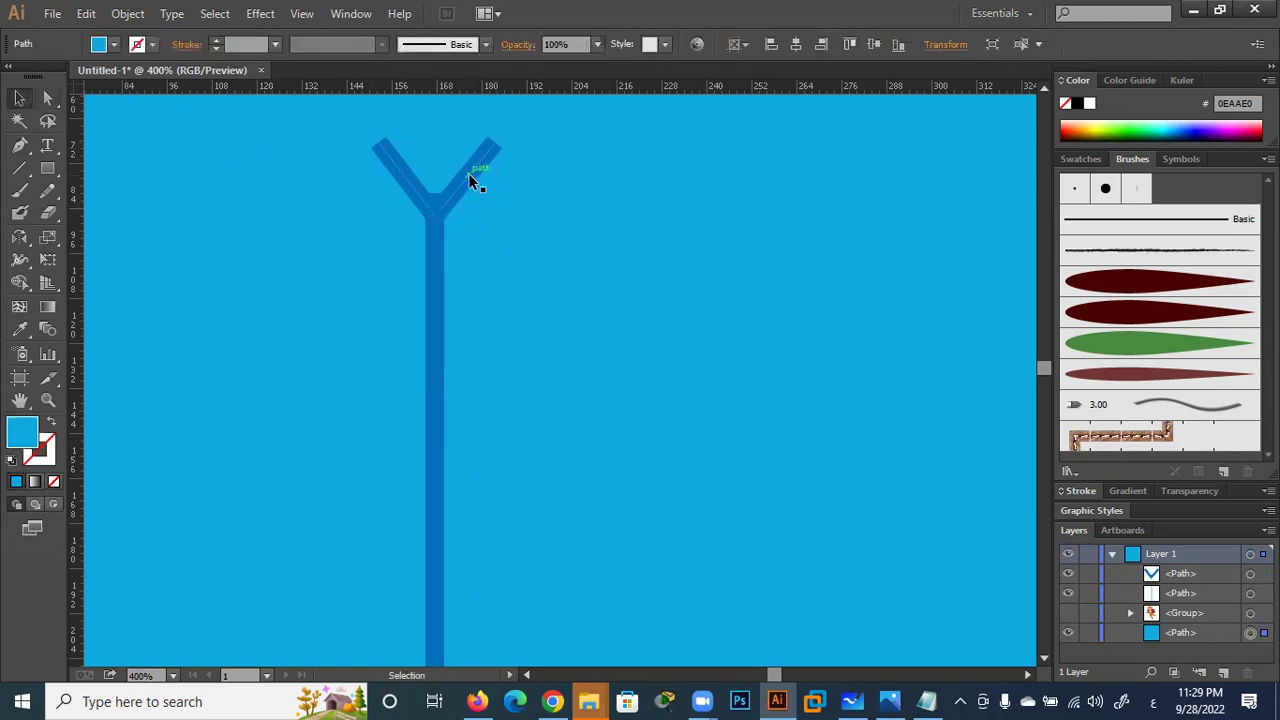
{"action": "left_click", "coordinate": [469, 178]}
{"action": "key", "text": "Up"}
{"action": "key", "text": "Up"}
{"action": "key", "text": "Up"}
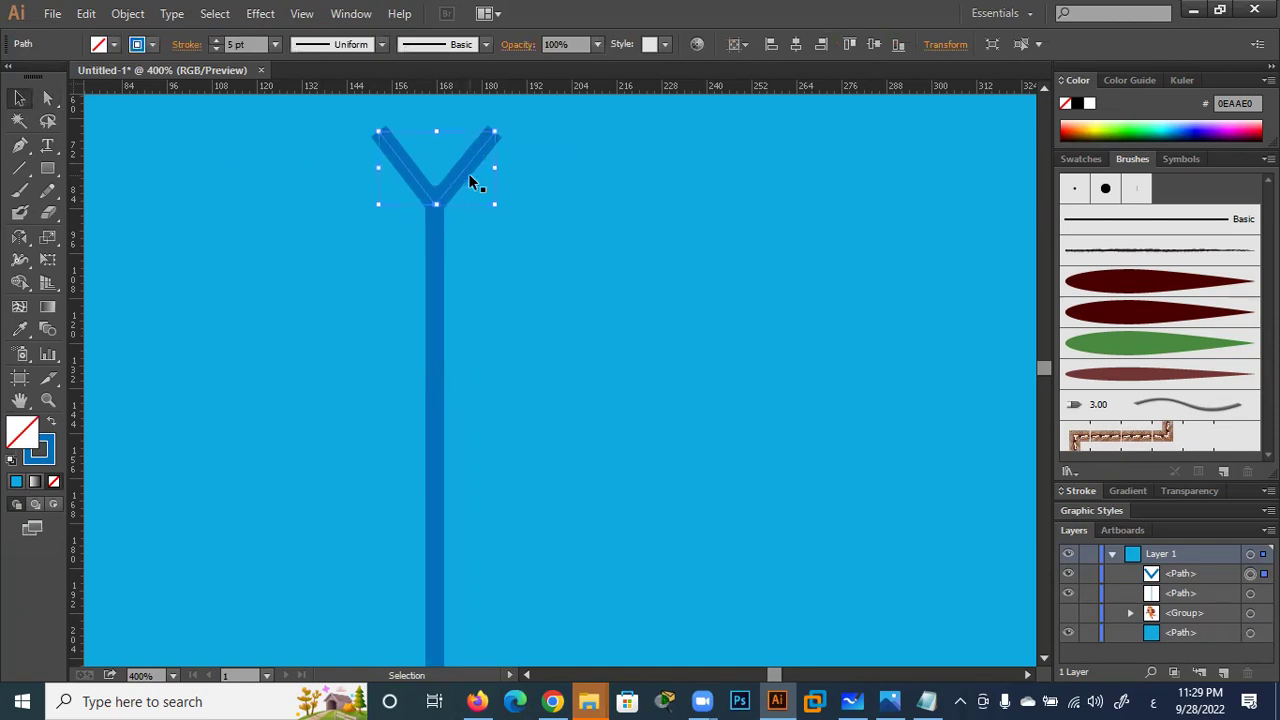
{"action": "key", "text": "ctrl+shift+a"}
{"action": "left_click", "coordinate": [470, 178]}
Reflect a copy of the arms downward, slide it down the stem, and zoom to 100%
{"action": "left_click", "coordinate": [19, 238]}
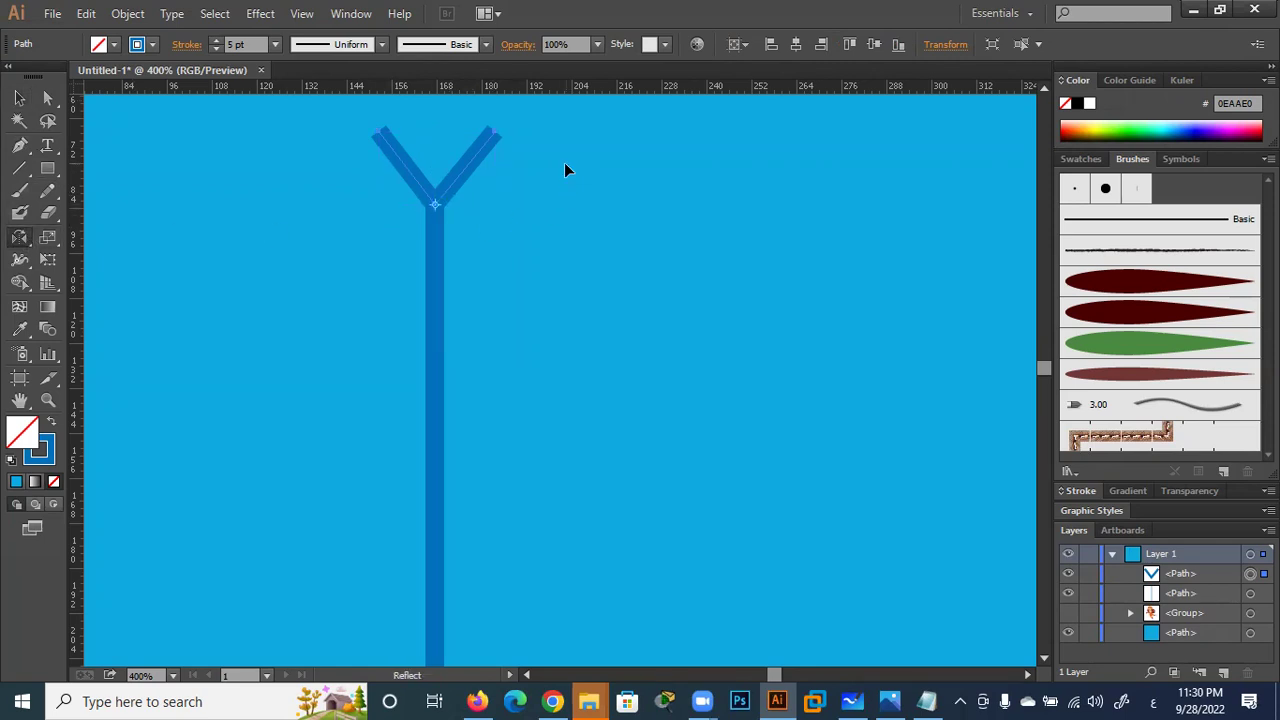
{"action": "mouse_move", "coordinate": [564, 170]}
{"action": "left_mouse_down"}
{"action": "mouse_move", "coordinate": [556, 248]}
{"action": "mouse_move", "coordinate": [546, 243]}
{"action": "left_mouse_up"}
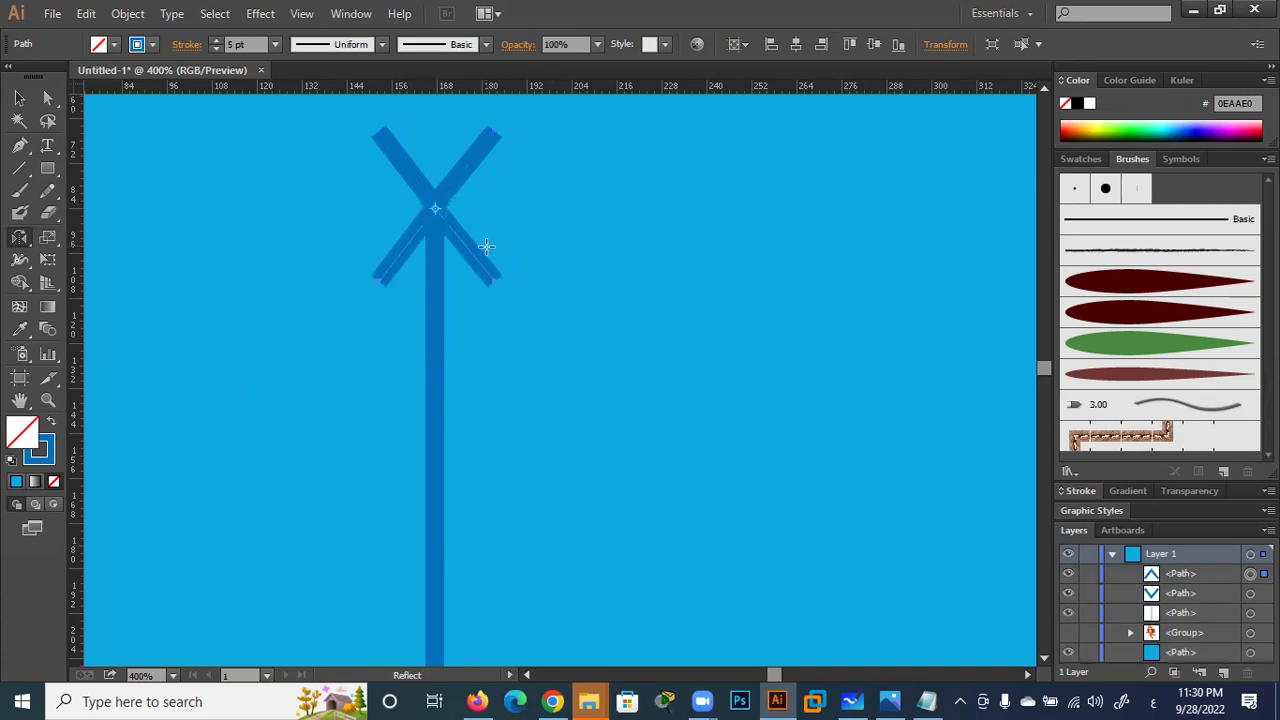
{"action": "key", "text": "shift+Down"}
{"action": "key", "text": "shift+Down"}
{"action": "key", "text": "shift+Down"}
{"action": "key", "text": "shift+Down"}
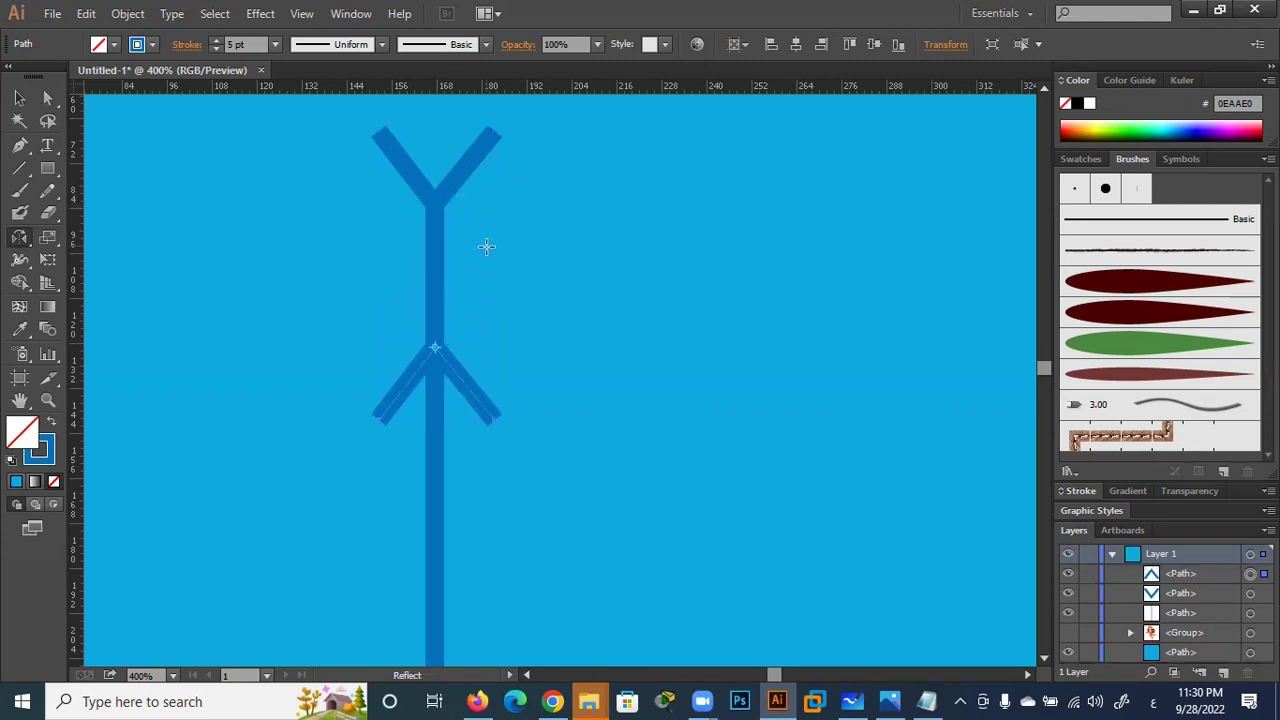
{"action": "key", "text": "ctrl+1"}
Position the flipped V copy on the stem with arrow-key nudges
{"action": "left_click", "coordinate": [20, 97]}
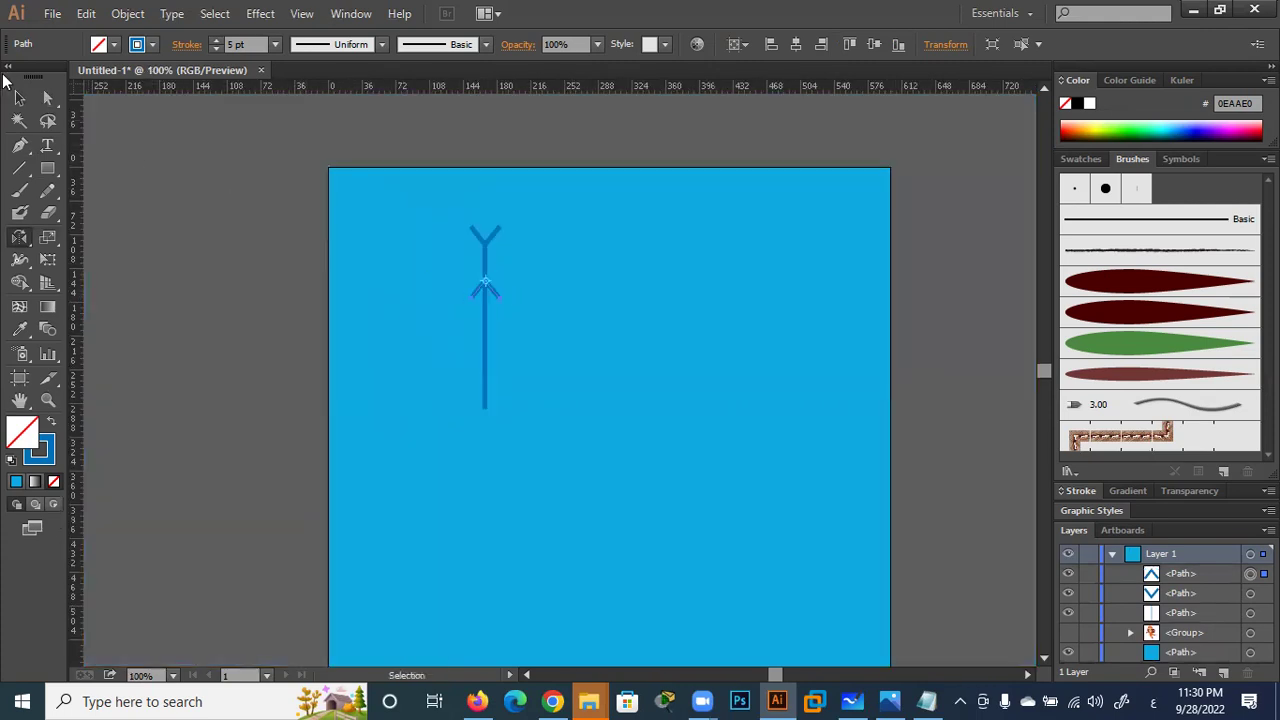
{"action": "left_click", "coordinate": [22, 99]}
{"action": "key", "text": "Down"}
{"action": "key", "text": "Down"}
{"action": "key", "text": "Down"}
{"action": "key", "text": "Down"}
{"action": "key", "text": "Down"}
{"action": "key", "text": "Down"}
{"action": "key", "text": "Down"}
{"action": "key", "text": "Down"}
{"action": "key", "text": "Down"}
{"action": "key", "text": "Down"}
{"action": "key", "text": "Down"}
{"action": "key", "text": "Down"}
{"action": "key", "text": "Down"}
{"action": "key", "text": "Down"}
{"action": "key", "text": "Down"}
{"action": "key", "text": "Down"}
{"action": "key", "text": "Down"}
{"action": "key", "text": "Down"}
{"action": "key", "text": "Down"}
{"action": "key", "text": "Down"}
{"action": "key", "text": "Down"}
{"action": "key", "text": "Down"}
{"action": "key", "text": "Down"}
{"action": "key", "text": "Down"}
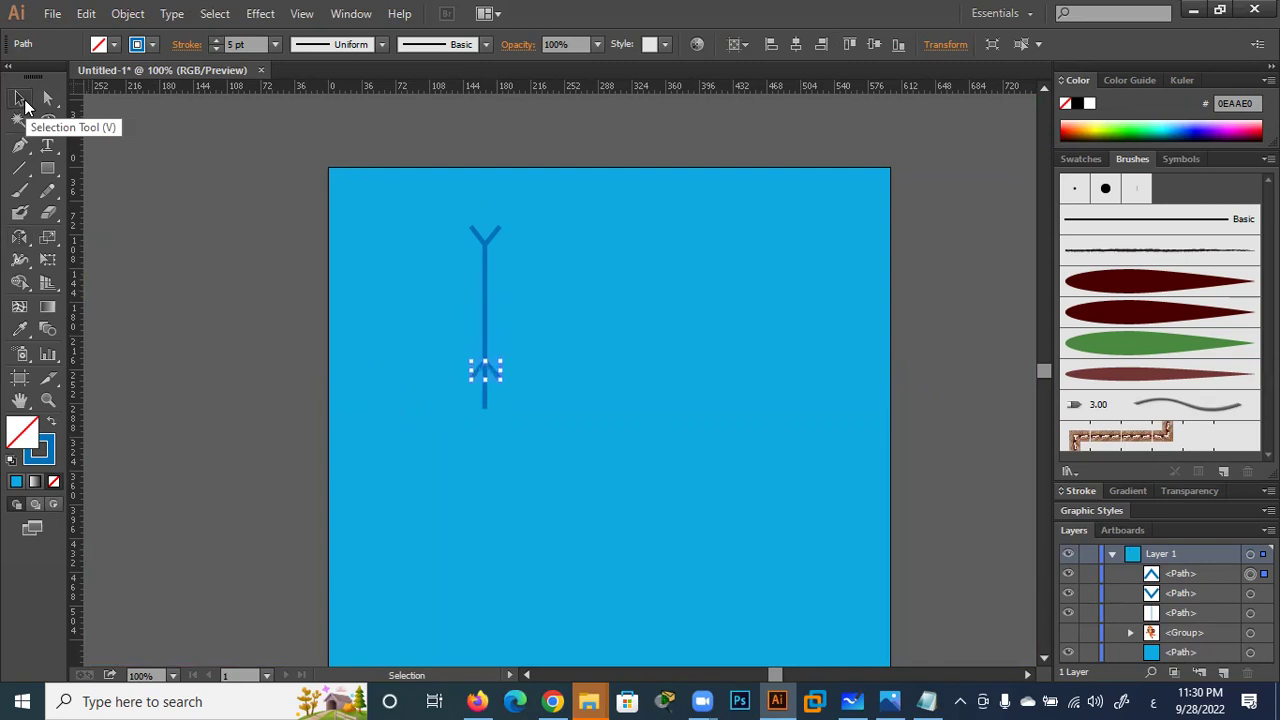
{"action": "key", "text": "Down"}
{"action": "key", "text": "Down"}
{"action": "key", "text": "Down"}
{"action": "key", "text": "Down"}
{"action": "key", "text": "Down"}
{"action": "key", "text": "Down"}
{"action": "key", "text": "Down"}
{"action": "key", "text": "Down"}
{"action": "key", "text": "Down"}
{"action": "key", "text": "Down"}
{"action": "key", "text": "Down"}
{"action": "key", "text": "Down"}
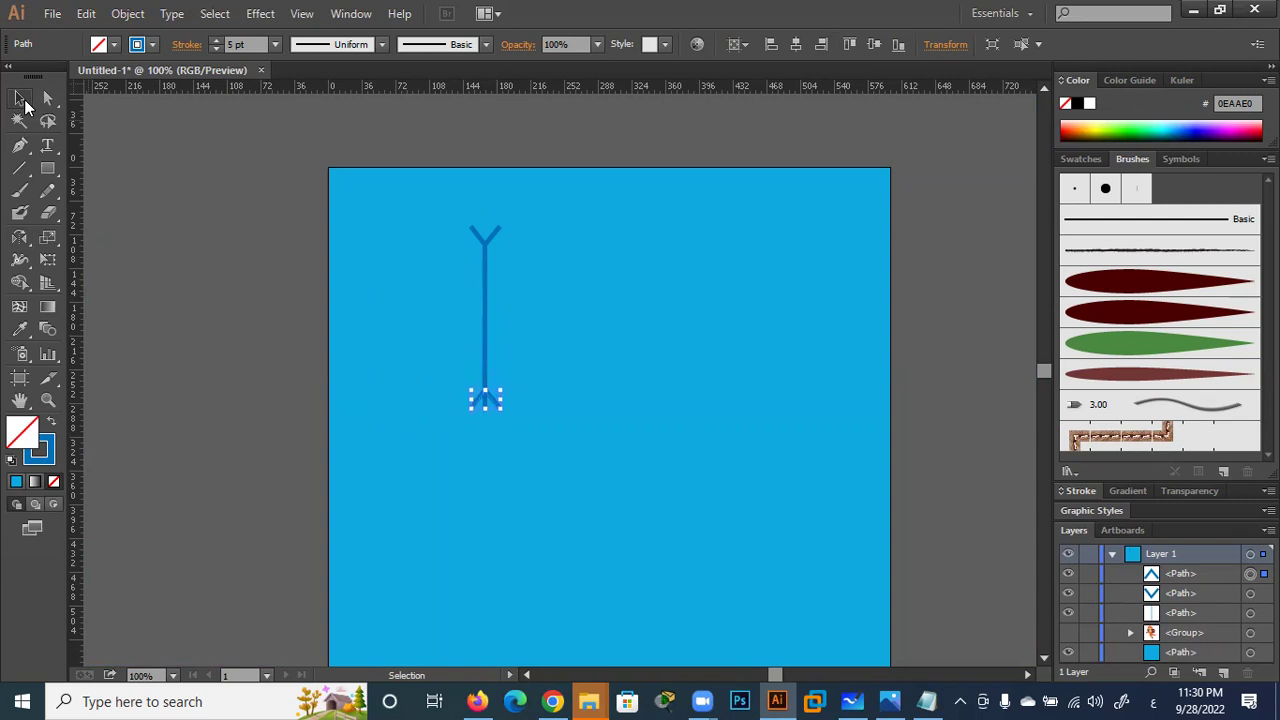
{"action": "key", "text": "Up"}
{"action": "key", "text": "Up"}
{"action": "key", "text": "Up"}
{"action": "key", "text": "Up"}
{"action": "key", "text": "Up"}
{"action": "key", "text": "Up"}
{"action": "key", "text": "Up"}
{"action": "key", "text": "Up"}
{"action": "key", "text": "Up"}
{"action": "key", "text": "Up"}
{"action": "key", "text": "Up"}
{"action": "key", "text": "Up"}
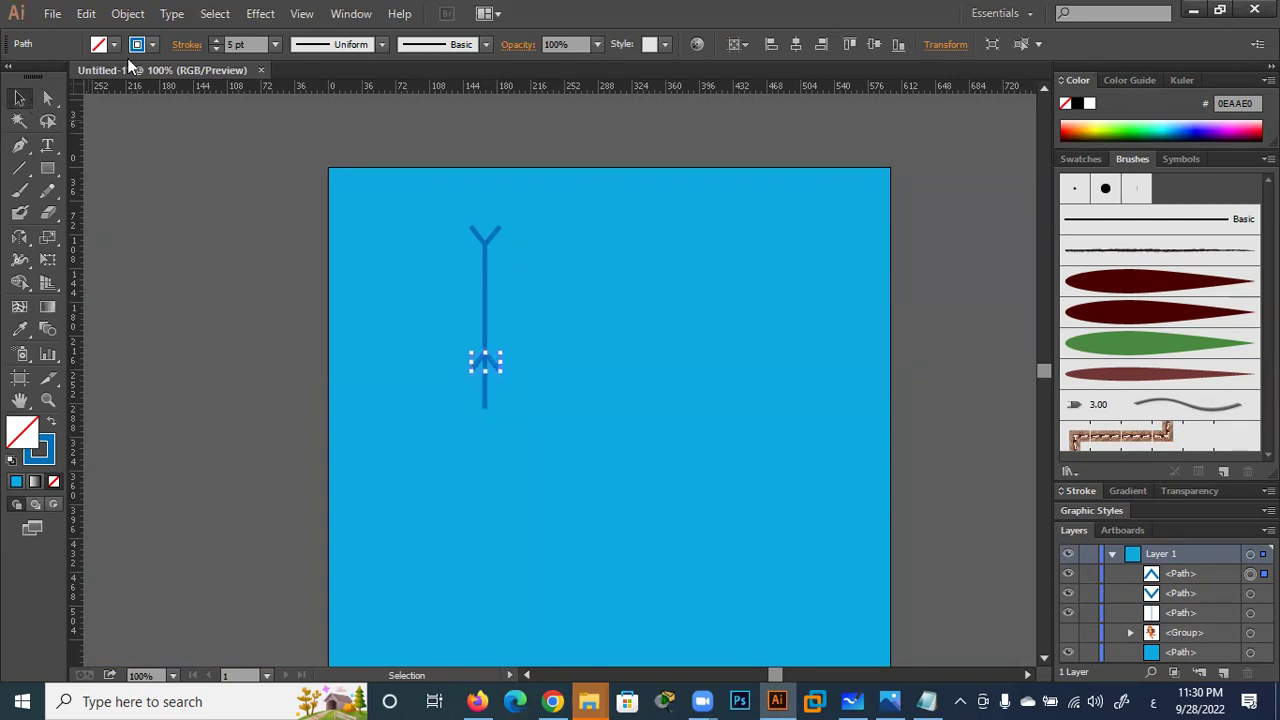
Shorten the stem from its bottom, then select the stem plus both V shapes
{"action": "left_click", "coordinate": [485, 285]}
{"action": "left_click_drag", "start_coordinate": [484, 410], "coordinate": [484, 356]}
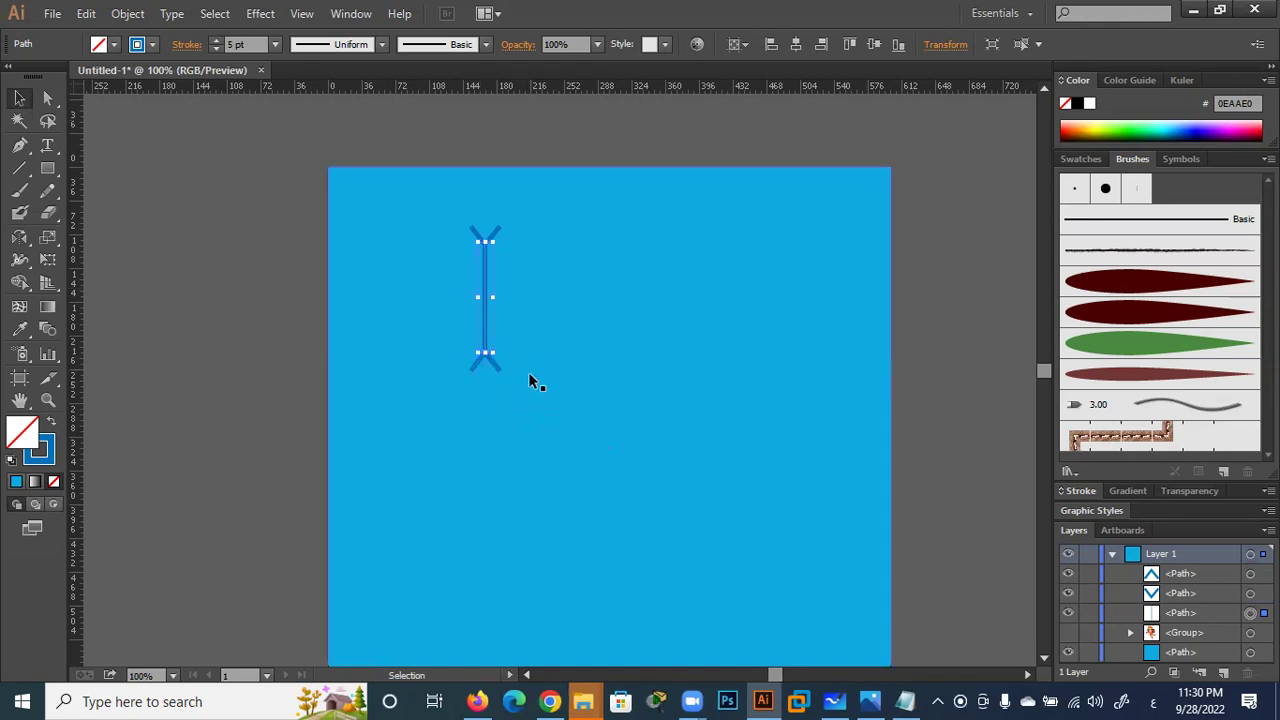
{"action": "left_click", "coordinate": [529, 343]}
{"action": "scroll", "coordinate": [522, 331], "scroll_direction": "up", "scroll_amount": 1}
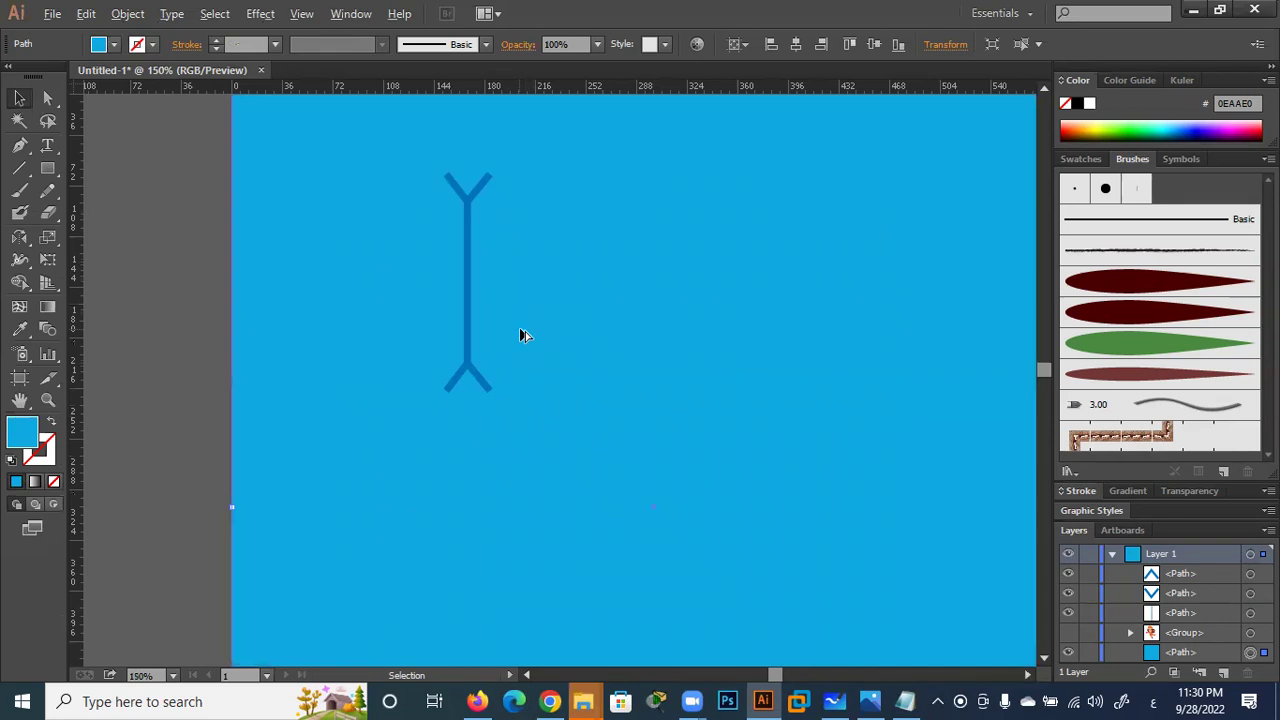
{"action": "mouse_move", "coordinate": [520, 147]}
{"action": "left_mouse_down"}
{"action": "mouse_move", "coordinate": [439, 320]}
{"action": "mouse_move", "coordinate": [440, 350]}
{"action": "left_mouse_up"}
{"action": "key", "text": "ctrl+z"}
{"action": "left_click", "coordinate": [468, 270]}
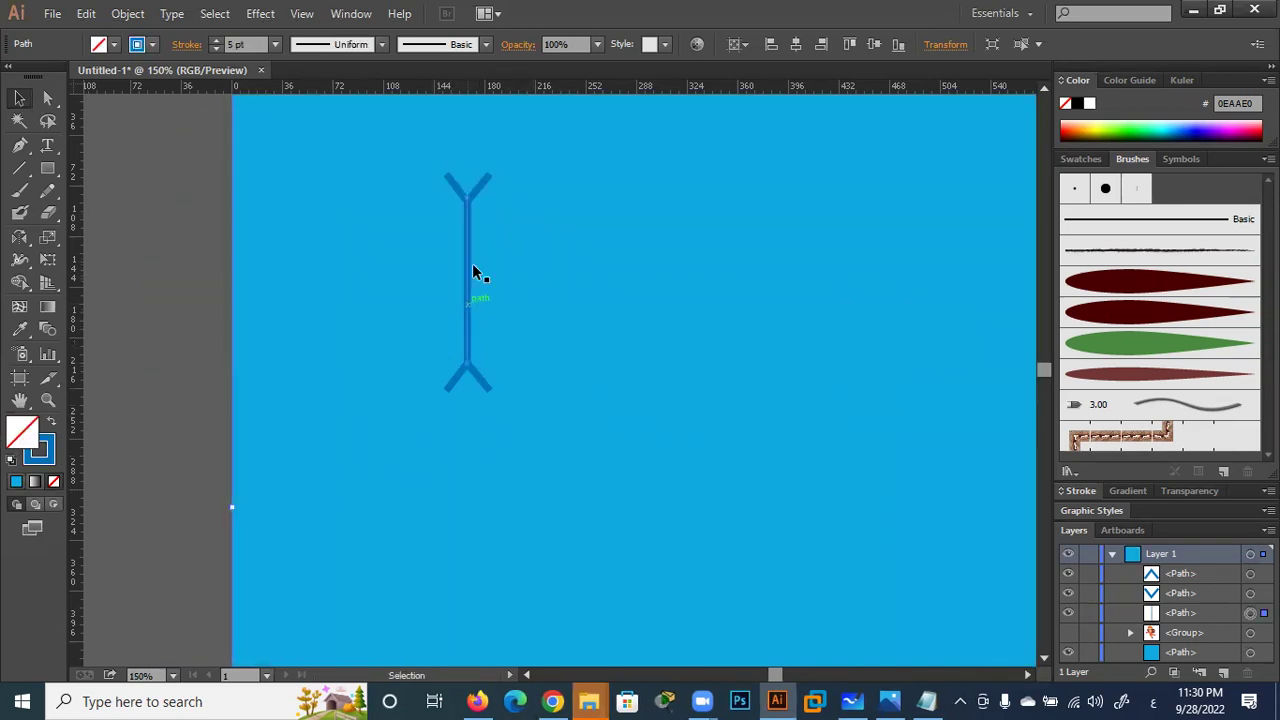
{"action": "left_click", "coordinate": [484, 185], "text": "shift"}
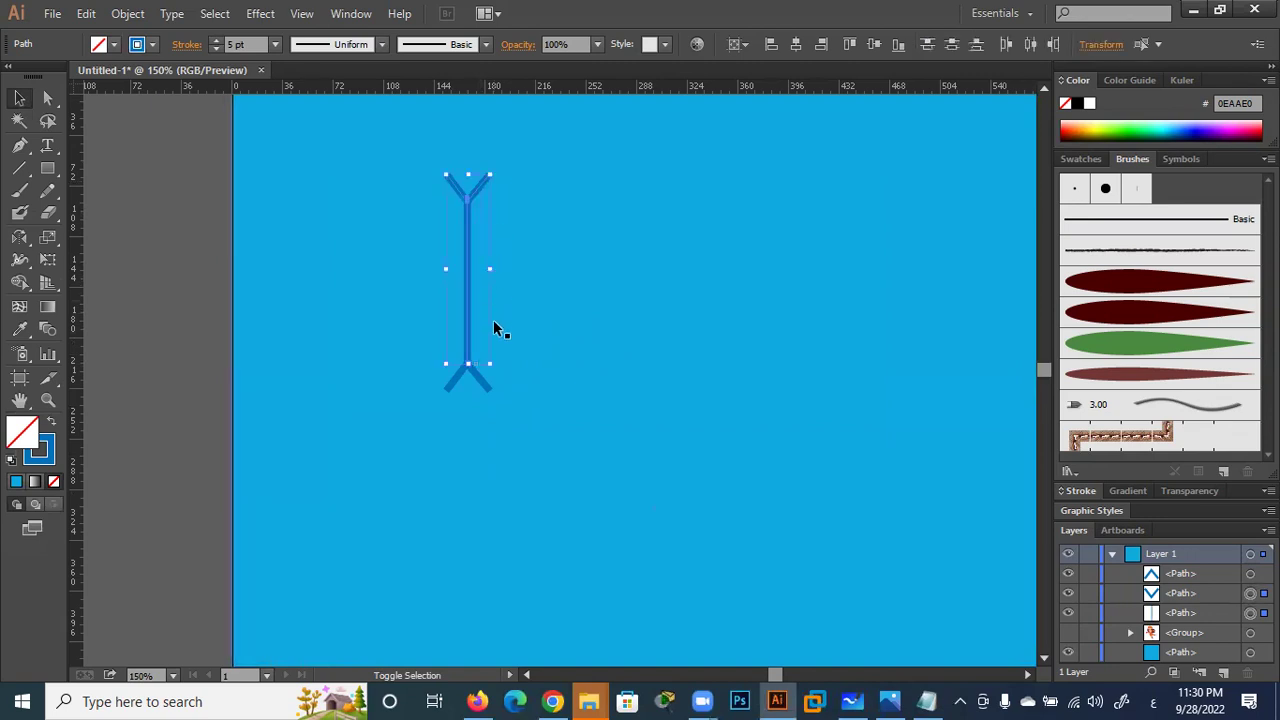
{"action": "left_click", "coordinate": [485, 381], "text": "shift"}
Rotate a copy of the branch to a diagonal and repeat it with Ctrl+D for eight arms
{"action": "left_click", "coordinate": [23, 246]}
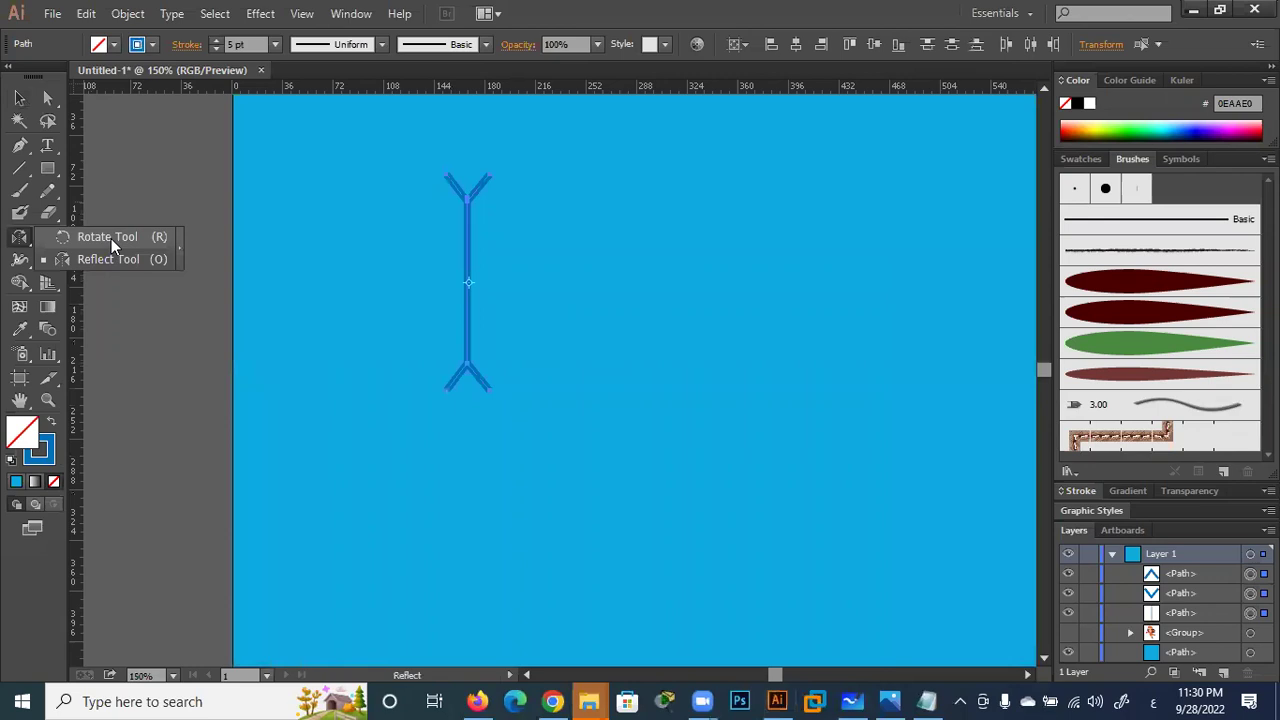
{"action": "left_click", "coordinate": [111, 238]}
{"action": "key", "text": "alt"}
{"action": "key", "text": "alt"}
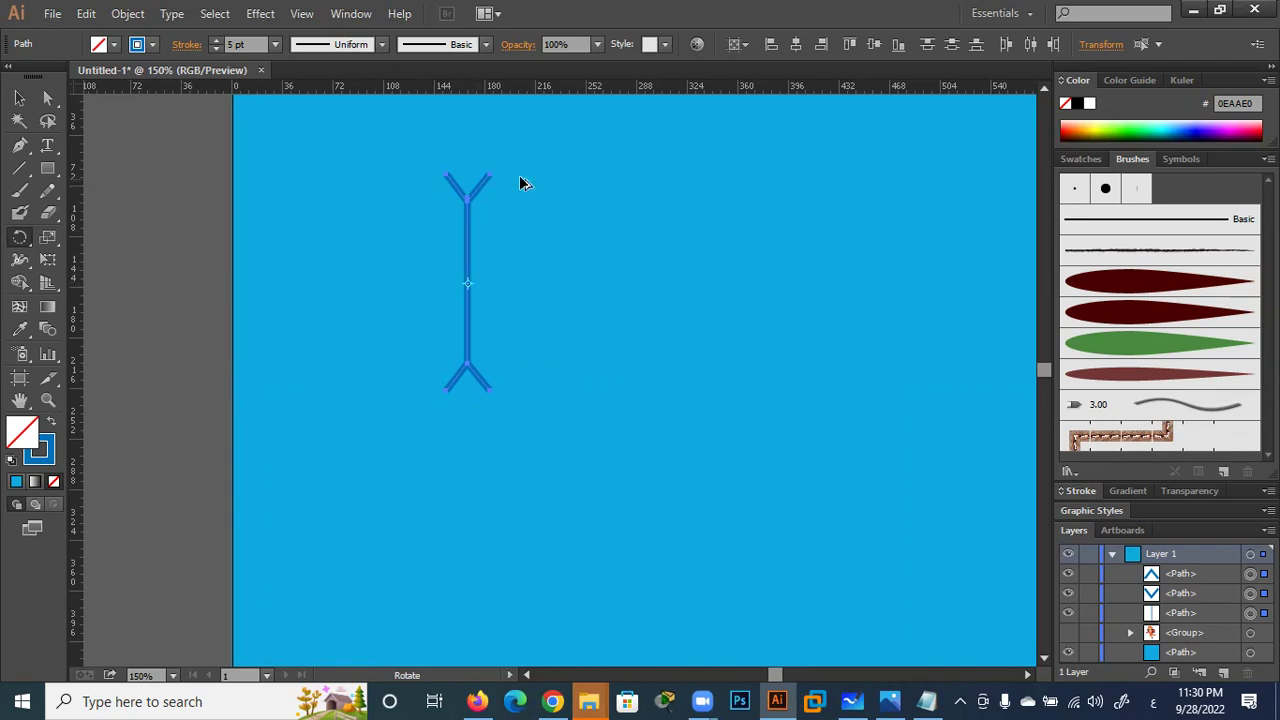
{"action": "mouse_move", "coordinate": [514, 183]}
{"action": "left_mouse_down"}
{"action": "mouse_move", "coordinate": [578, 222]}
{"action": "mouse_move", "coordinate": [602, 261]}
{"action": "left_mouse_up"}
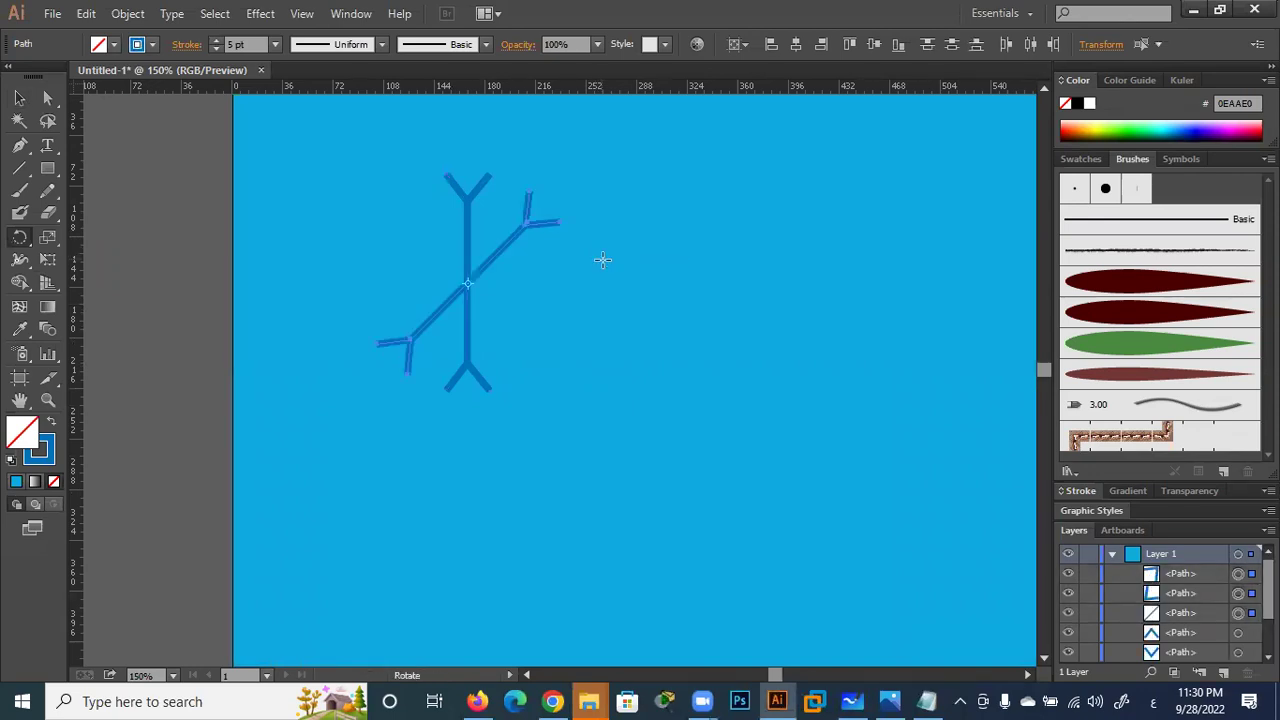
{"action": "key", "text": "ctrl"}
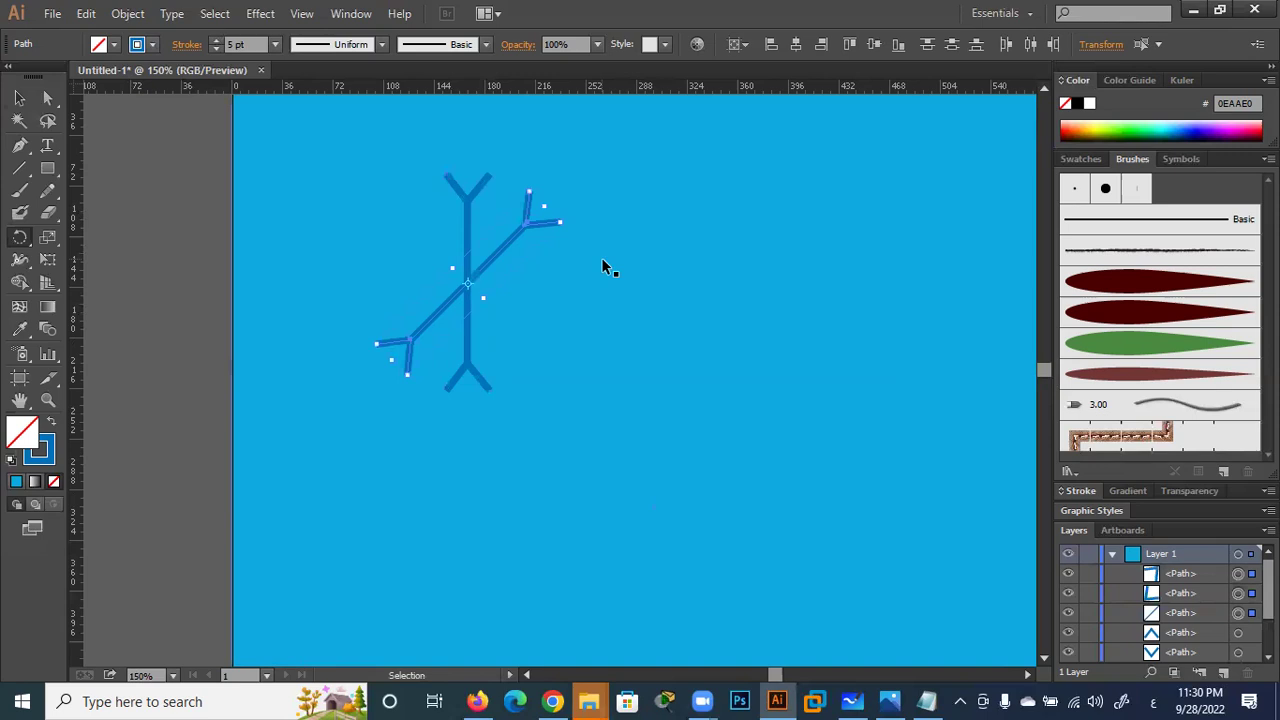
{"action": "key", "text": "ctrl+d"}
{"action": "key", "text": "ctrl+d"}
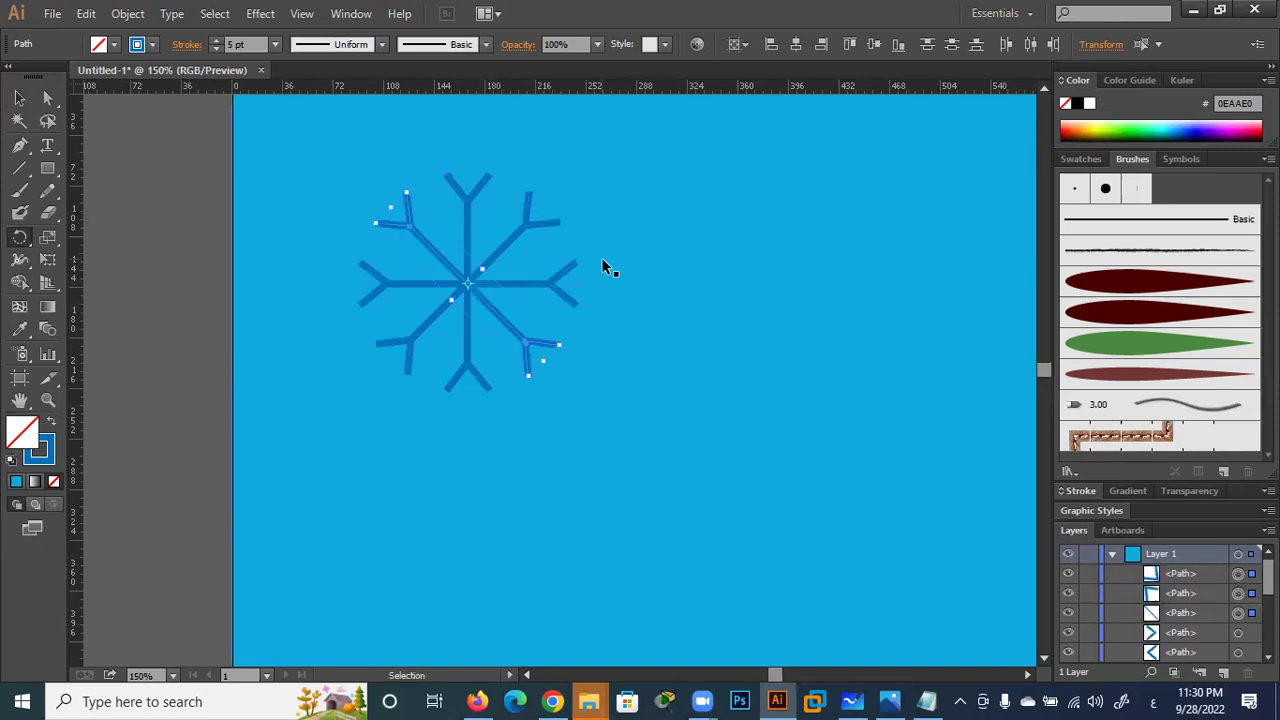
{"action": "left_click", "coordinate": [19, 97]}
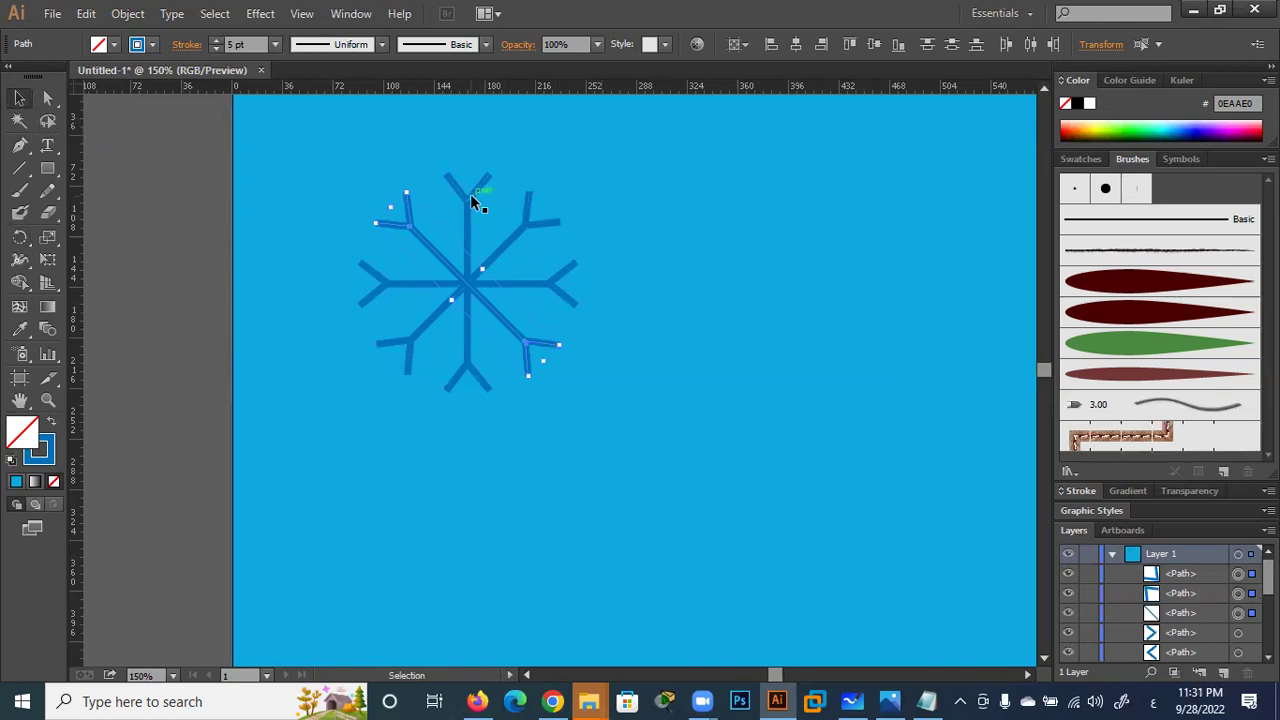
Hide the blue background path in the Layers panel and marquee-select the whole snowflake
{"action": "left_click", "coordinate": [275, 233]}
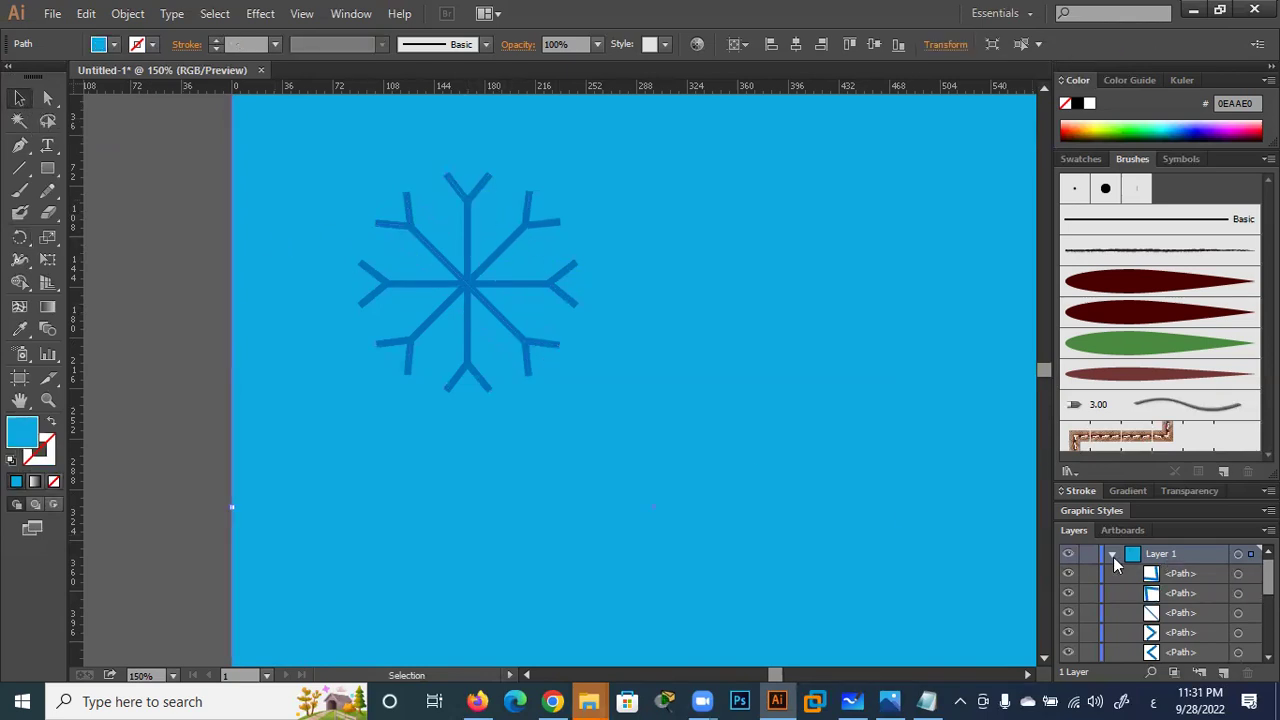
{"action": "left_click", "coordinate": [1068, 555], "text": "ctrl"}
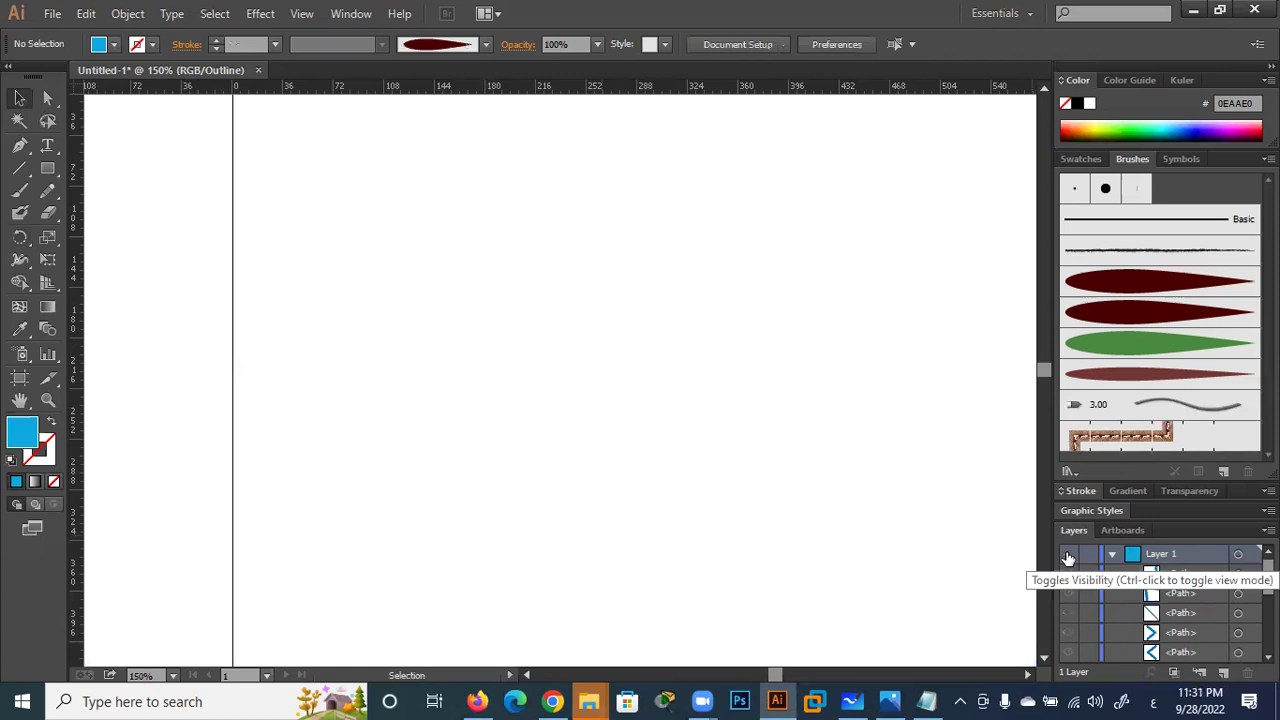
{"action": "left_click", "coordinate": [1068, 555], "text": "ctrl"}
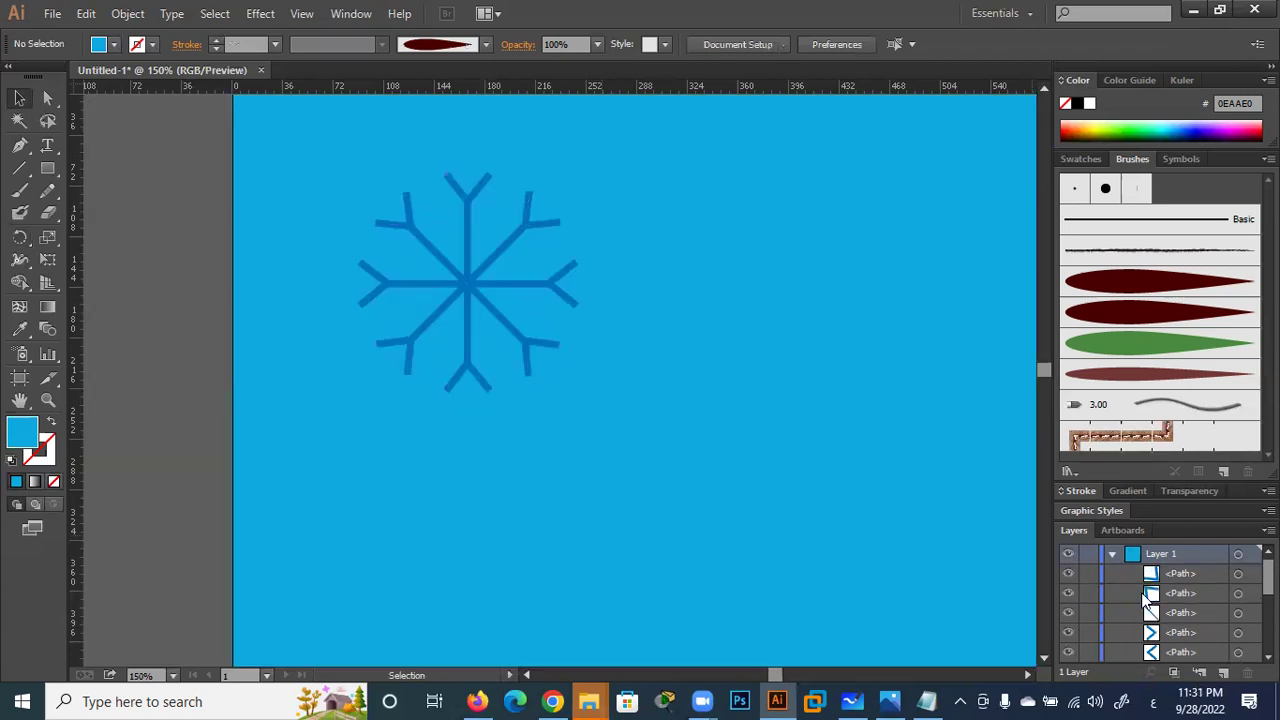
{"action": "scroll", "coordinate": [1147, 597], "scroll_direction": "down", "scroll_amount": 2}
{"action": "scroll", "coordinate": [1147, 597], "scroll_direction": "up", "scroll_amount": 2}
{"action": "scroll", "coordinate": [1147, 597], "scroll_direction": "down", "scroll_amount": 2}
{"action": "left_click", "coordinate": [1068, 653]}
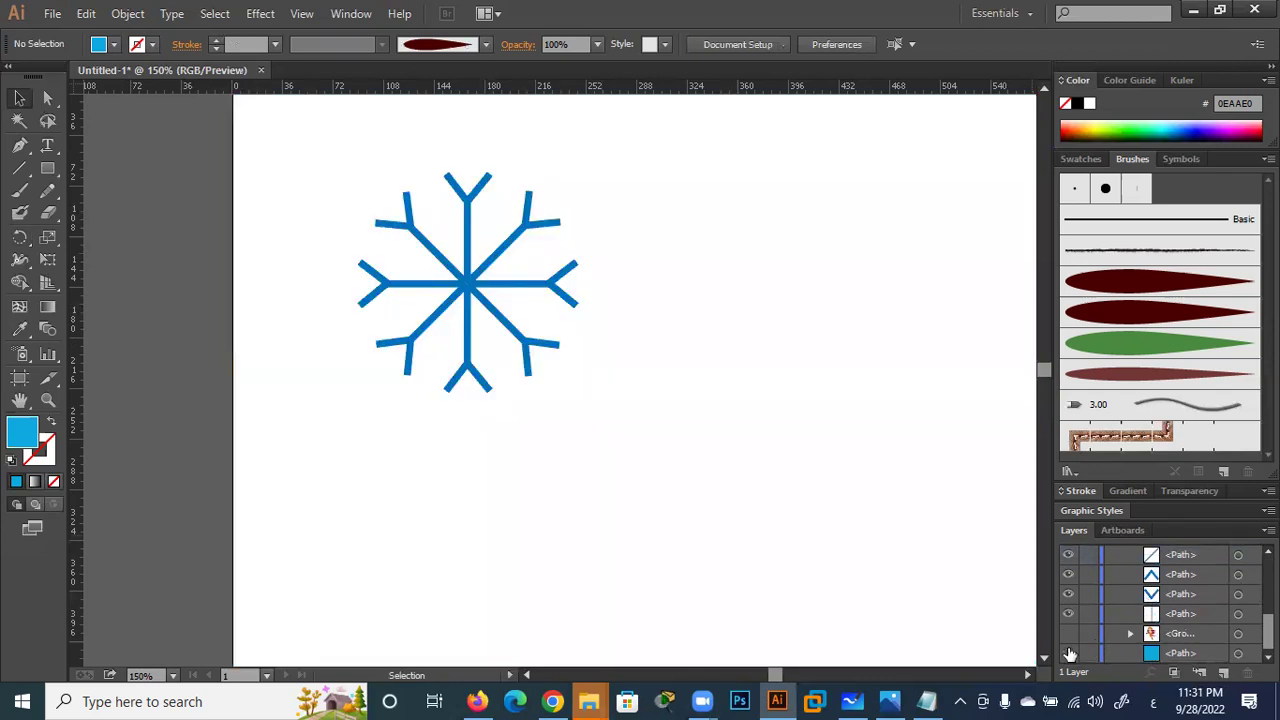
{"action": "left_click_drag", "start_coordinate": [614, 151], "coordinate": [305, 437]}
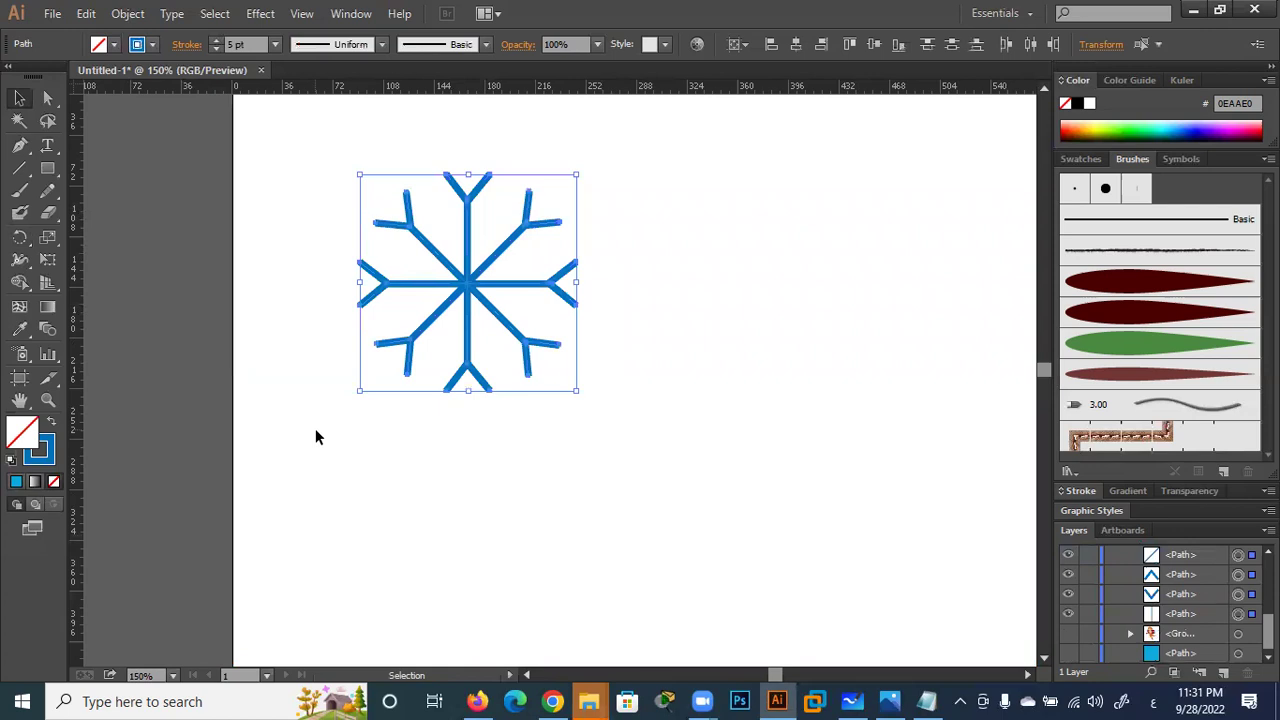
Group the snowflake's paths, scale the group down, and set its stroke to 3 pt
{"action": "key", "text": "a"}
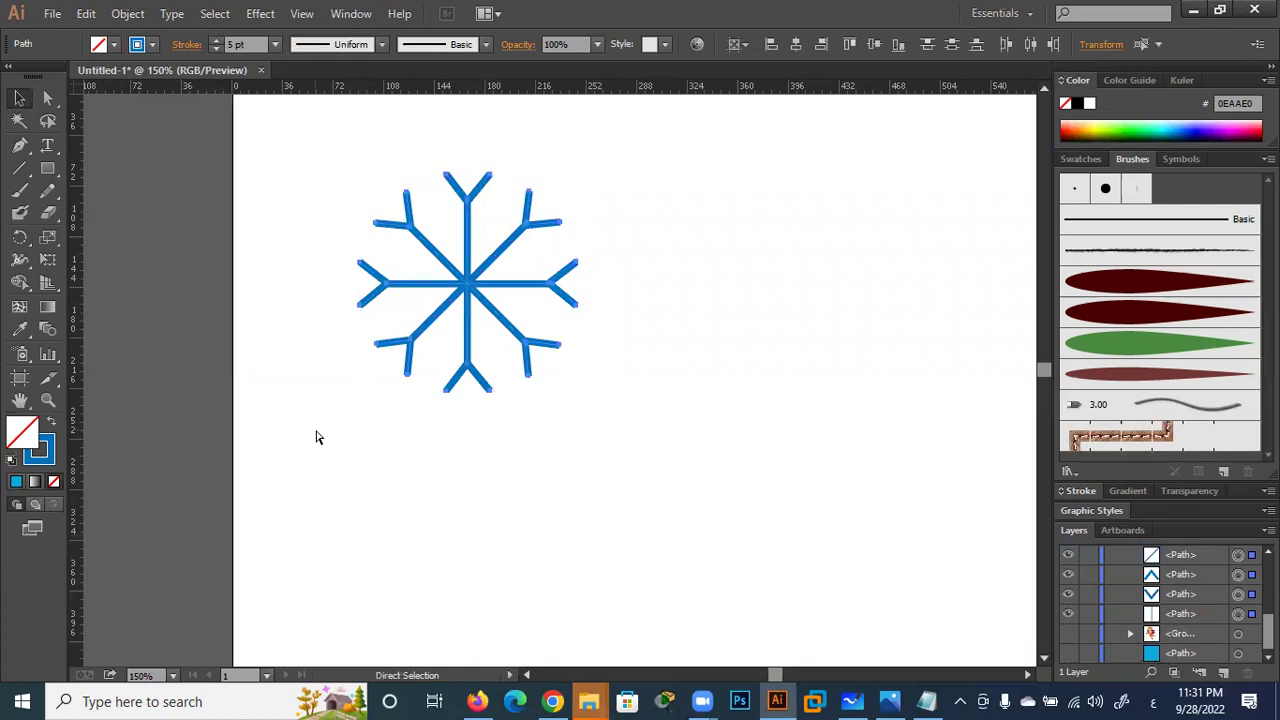
{"action": "key", "text": "ctrl+g"}
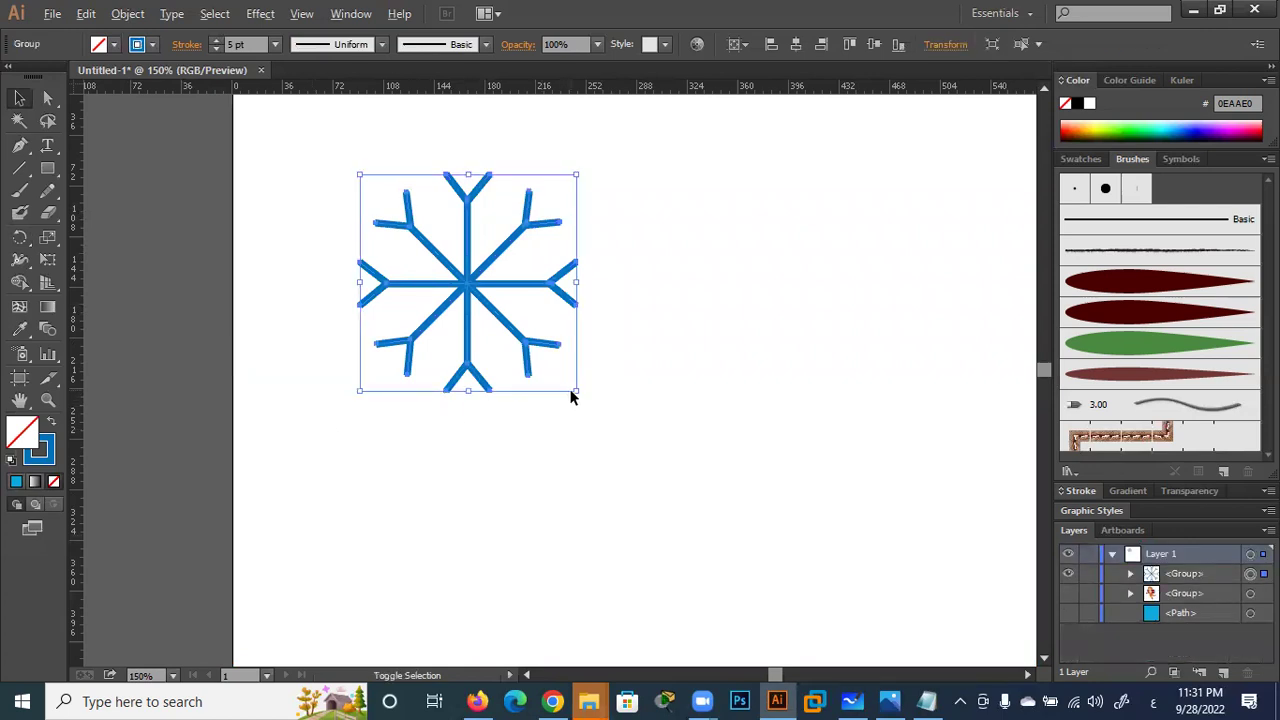
{"action": "left_click_drag", "start_coordinate": [577, 390], "coordinate": [538, 345]}
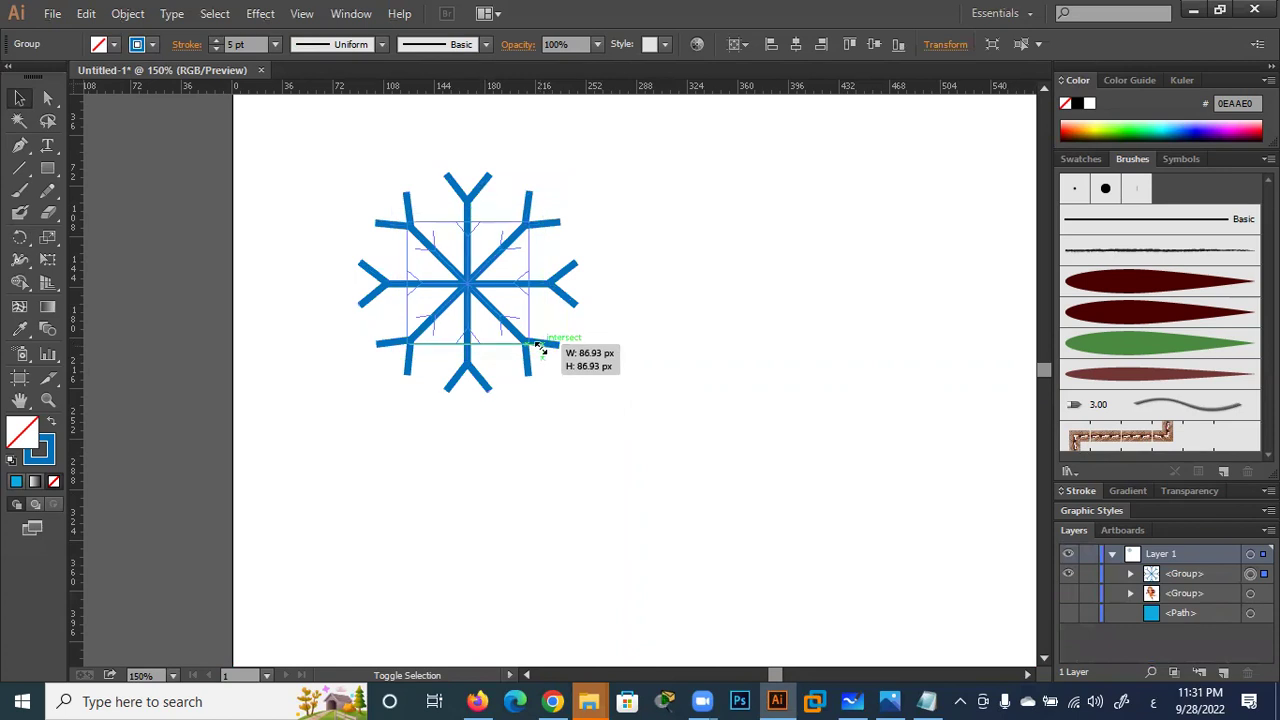
{"action": "left_click", "coordinate": [500, 409]}
{"action": "left_click", "coordinate": [474, 285]}
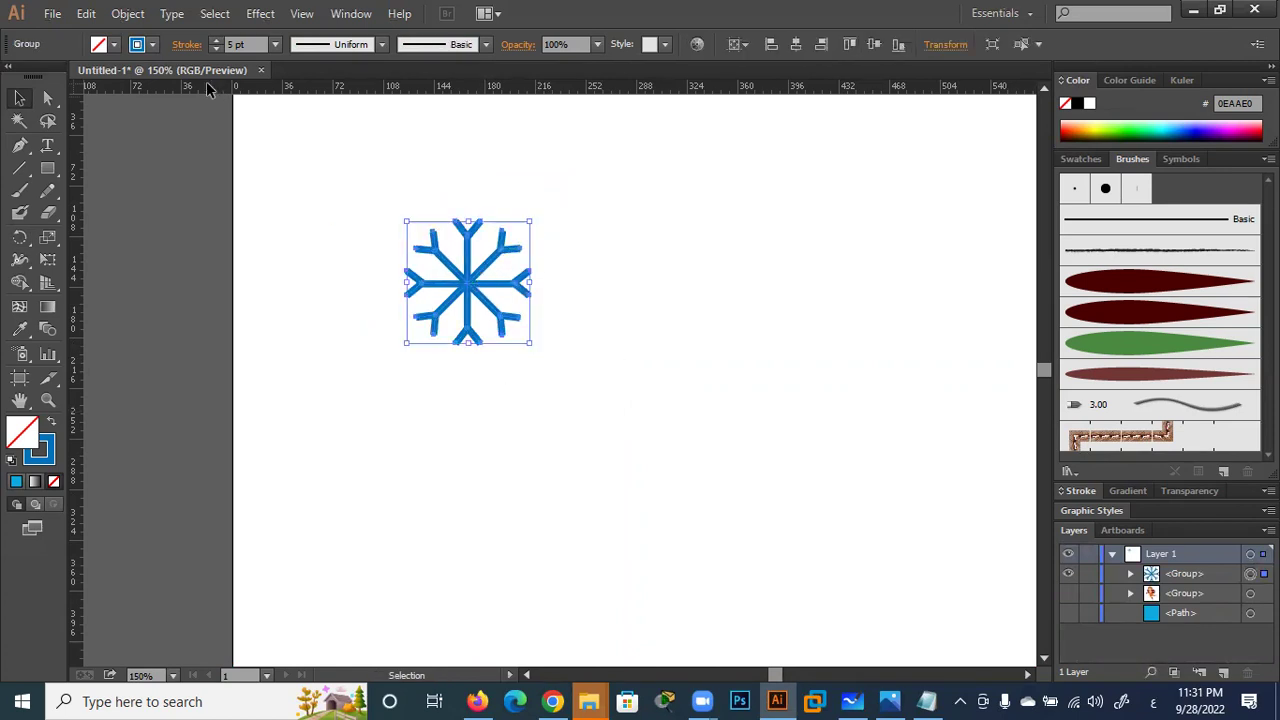
{"action": "left_click", "coordinate": [217, 49]}
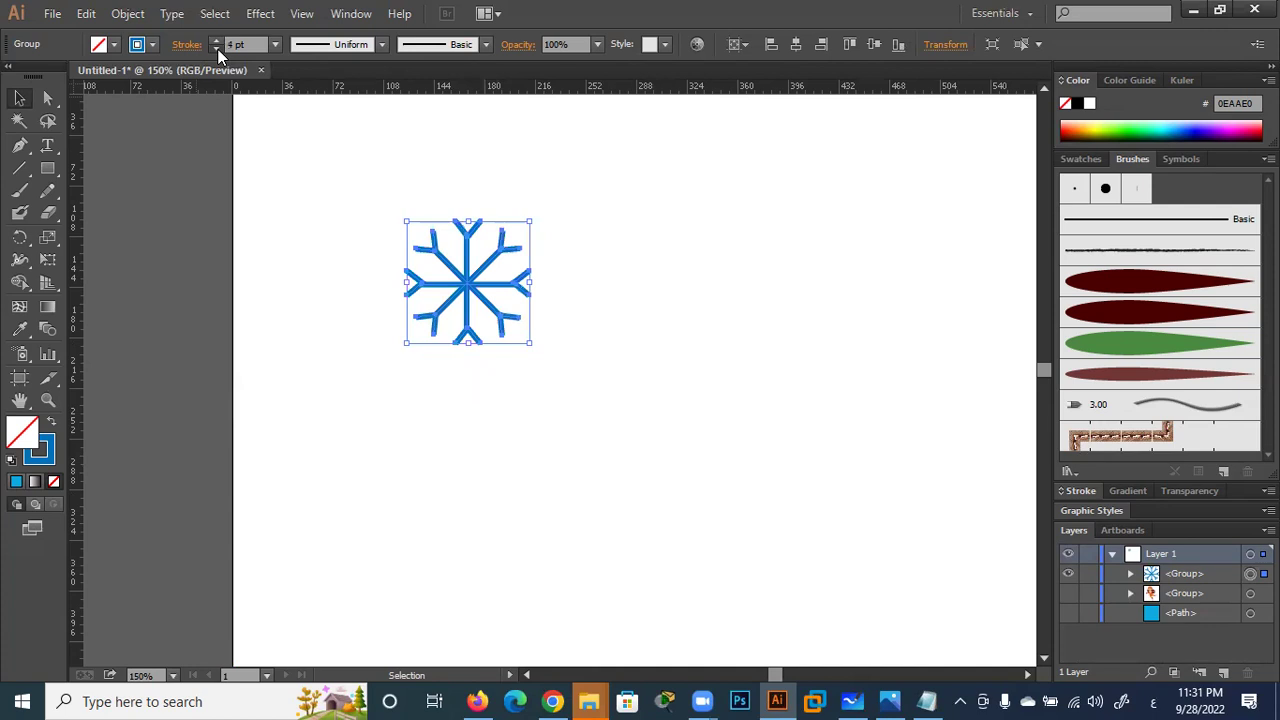
{"action": "left_click", "coordinate": [163, 227]}
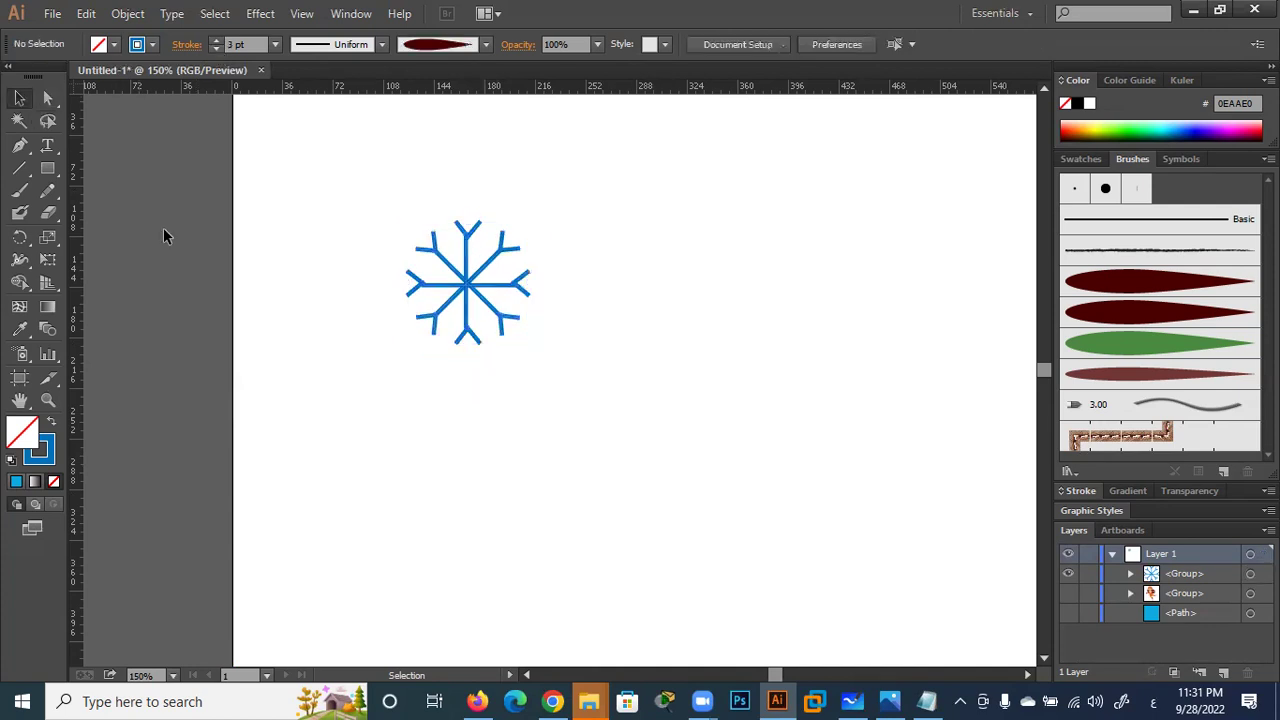
{"action": "left_click", "coordinate": [552, 701]}
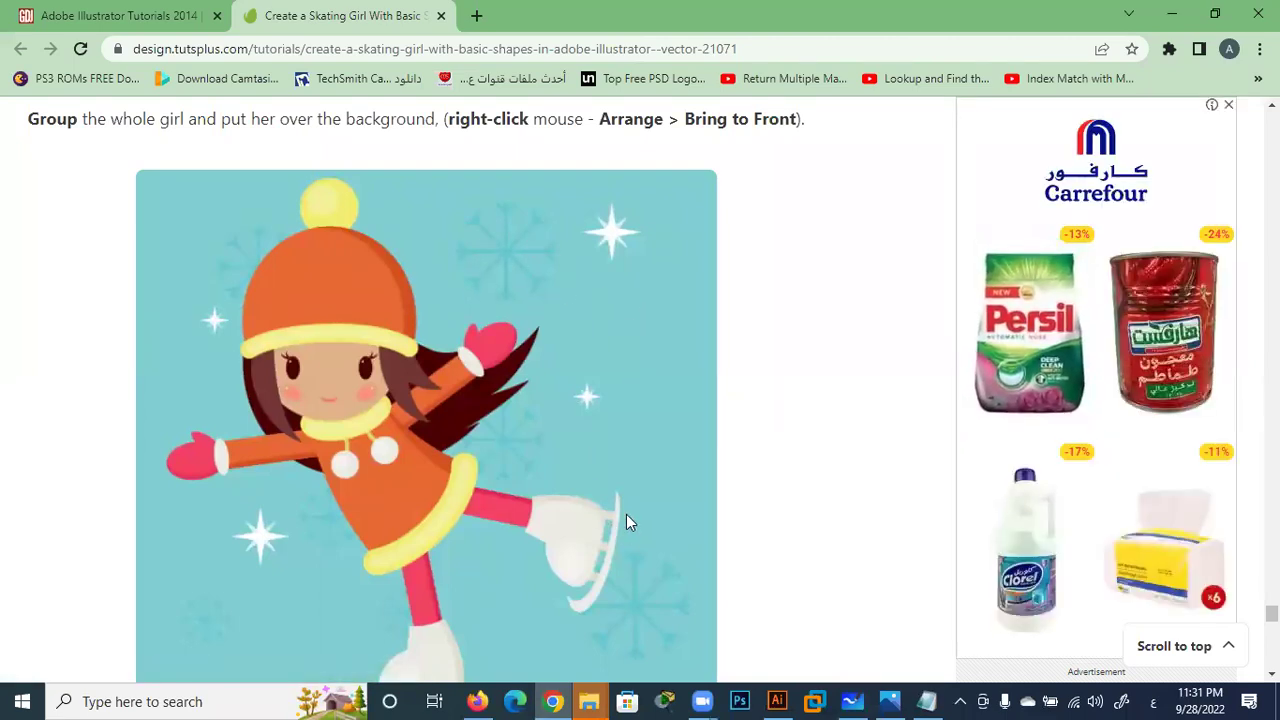
Scroll the tutorial to check the finished skating-girl reference image
{"action": "scroll", "coordinate": [606, 506], "scroll_direction": "down", "scroll_amount": 3}
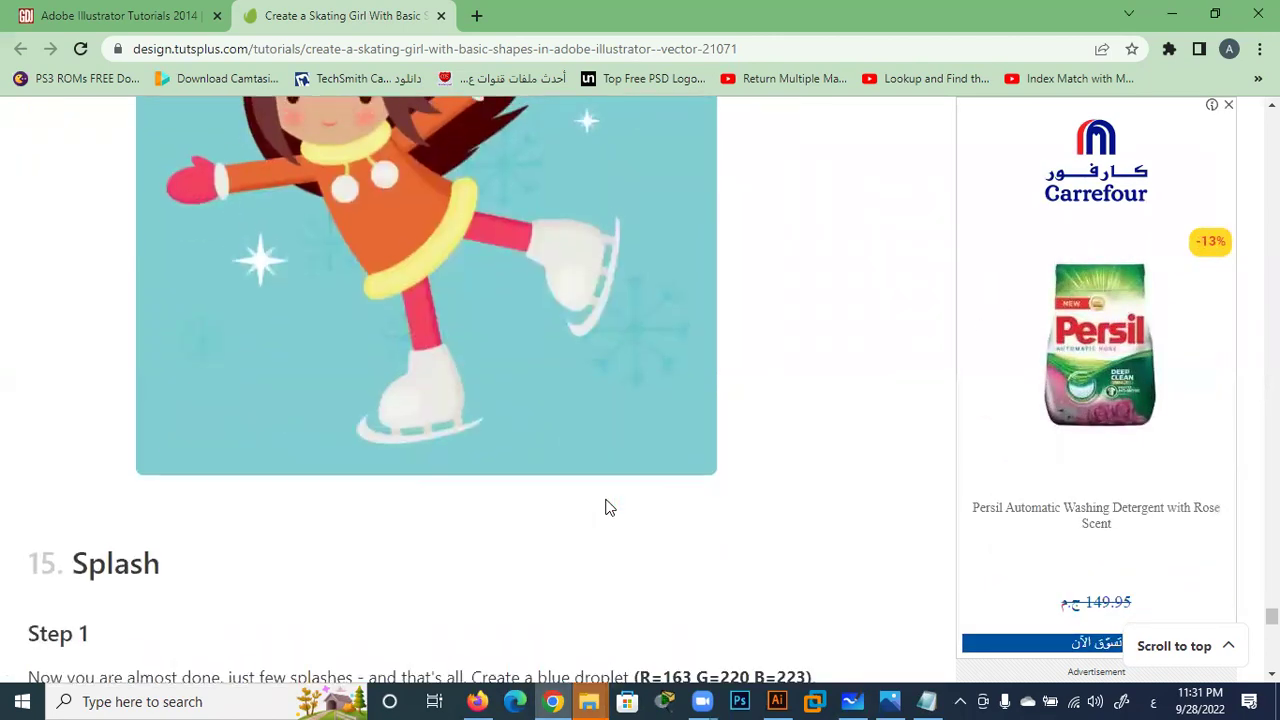
{"action": "scroll", "coordinate": [606, 506], "scroll_direction": "up", "scroll_amount": 3}
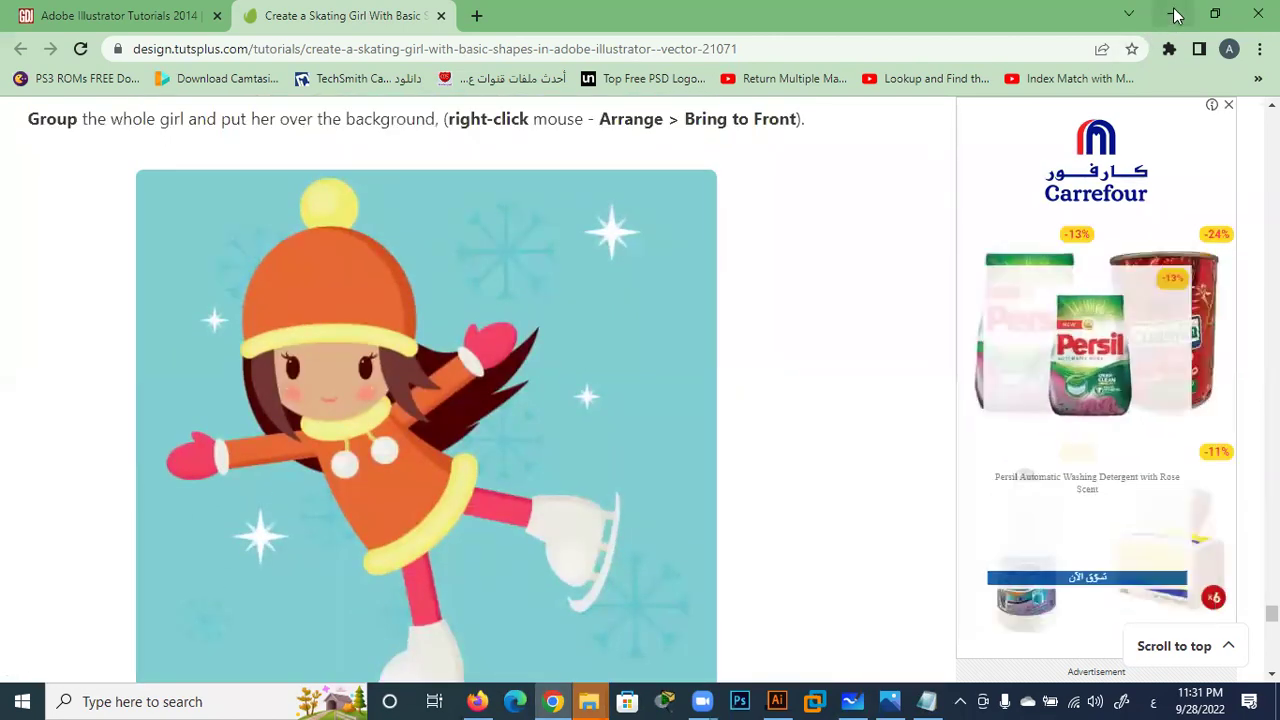
Back in Illustrator, show the blue background and hide the snowflake group
{"action": "left_click", "coordinate": [1170, 15]}
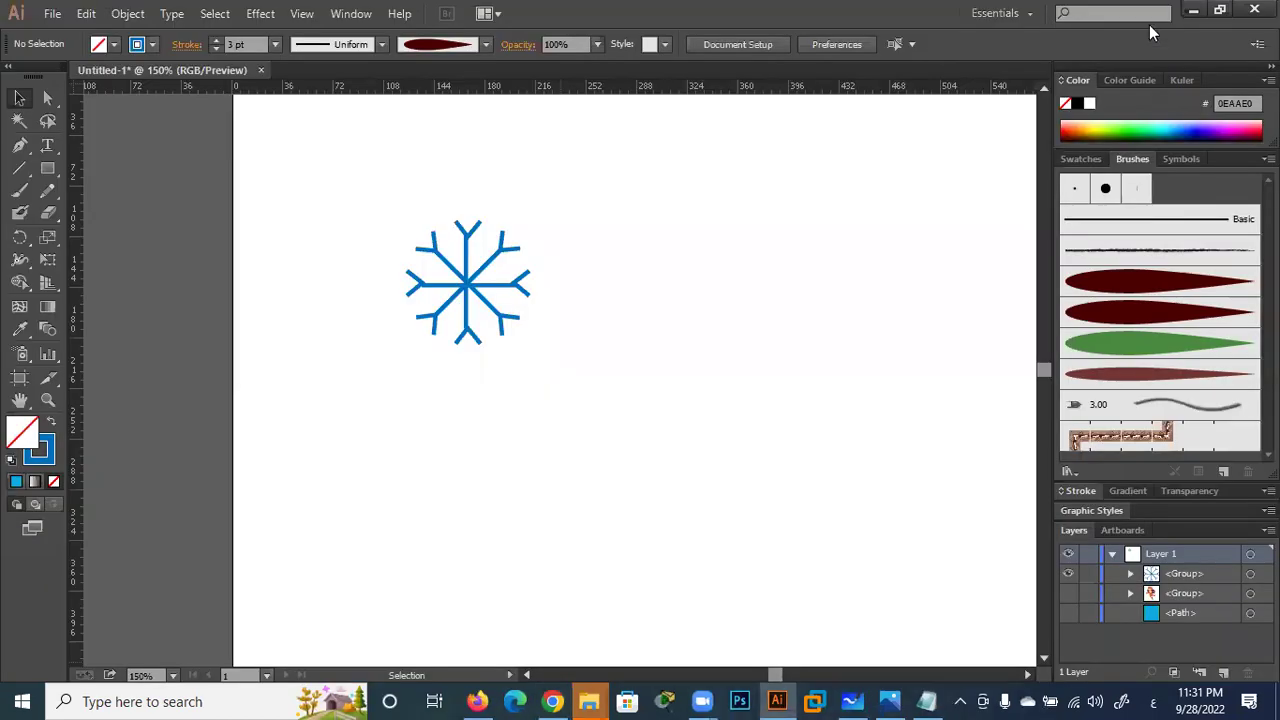
{"action": "left_click", "coordinate": [1068, 613]}
{"action": "left_click", "coordinate": [1068, 573]}
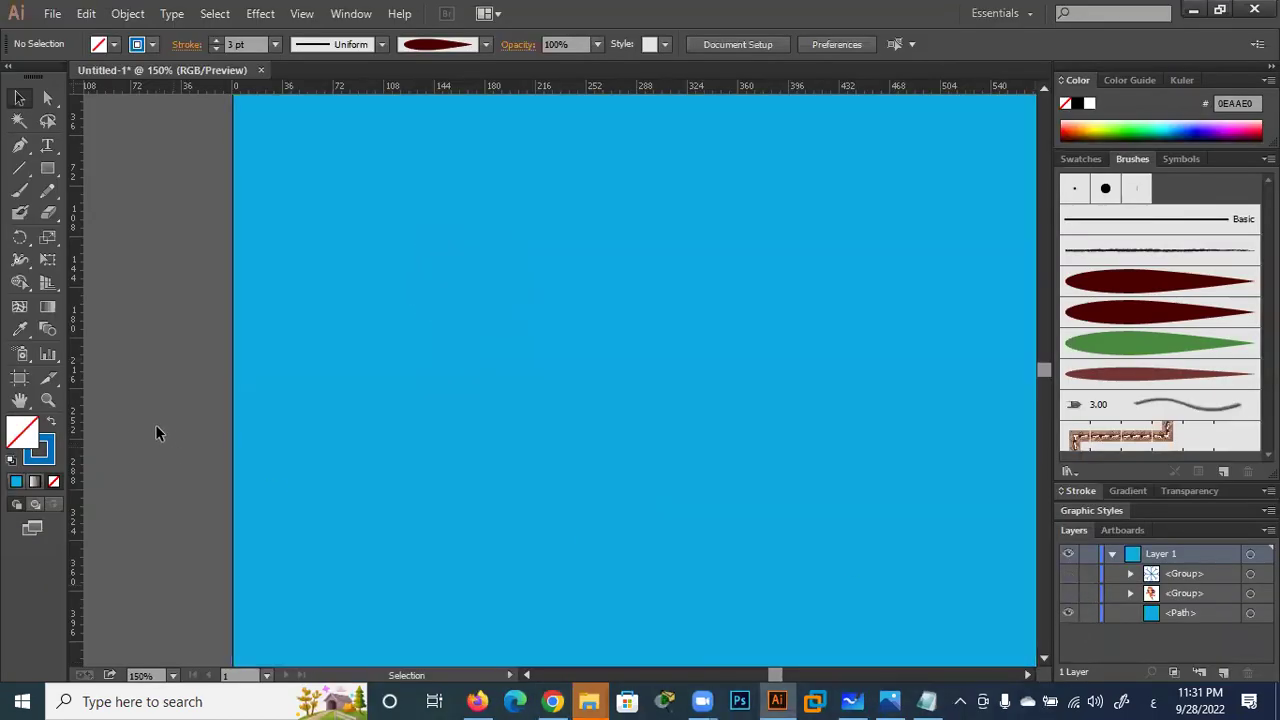
Draw a four-pointed star about 129 px tall and swap its blue stroke to a fill
{"action": "left_click", "coordinate": [47, 168]}
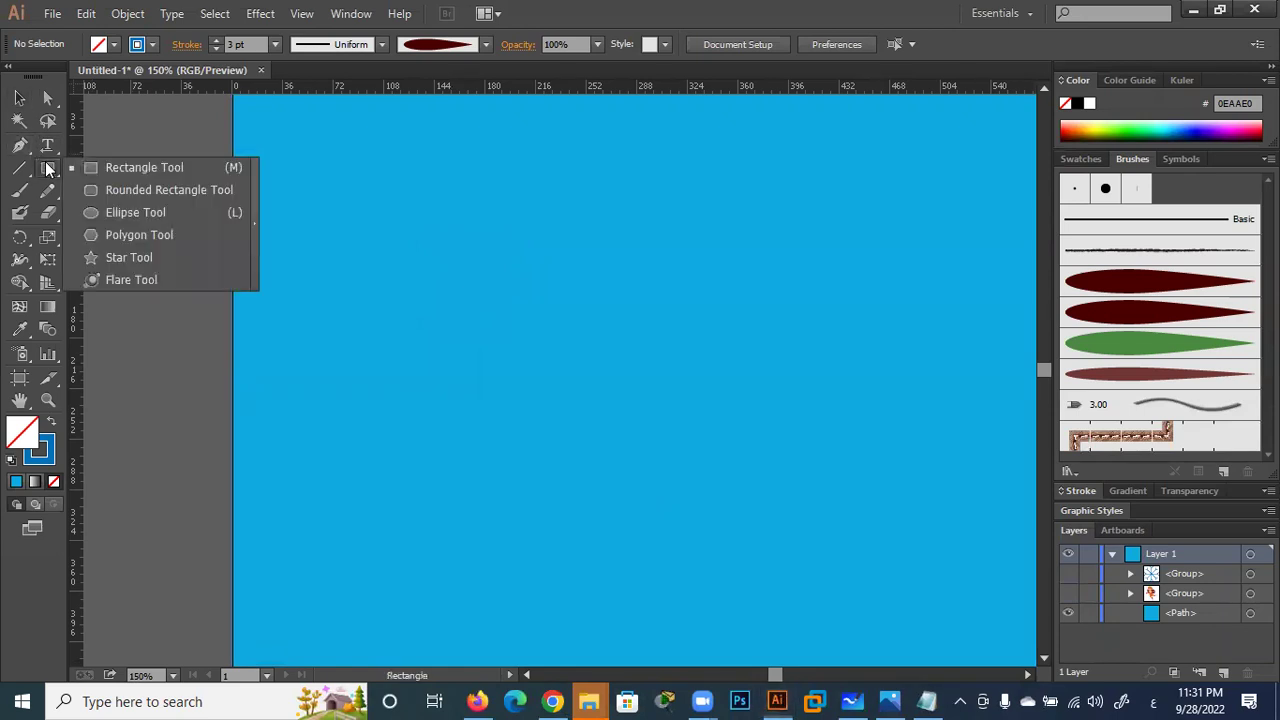
{"action": "left_click", "coordinate": [114, 257]}
{"action": "left_click_drag", "start_coordinate": [511, 266], "coordinate": [473, 337]}
{"action": "key", "text": "Down"}
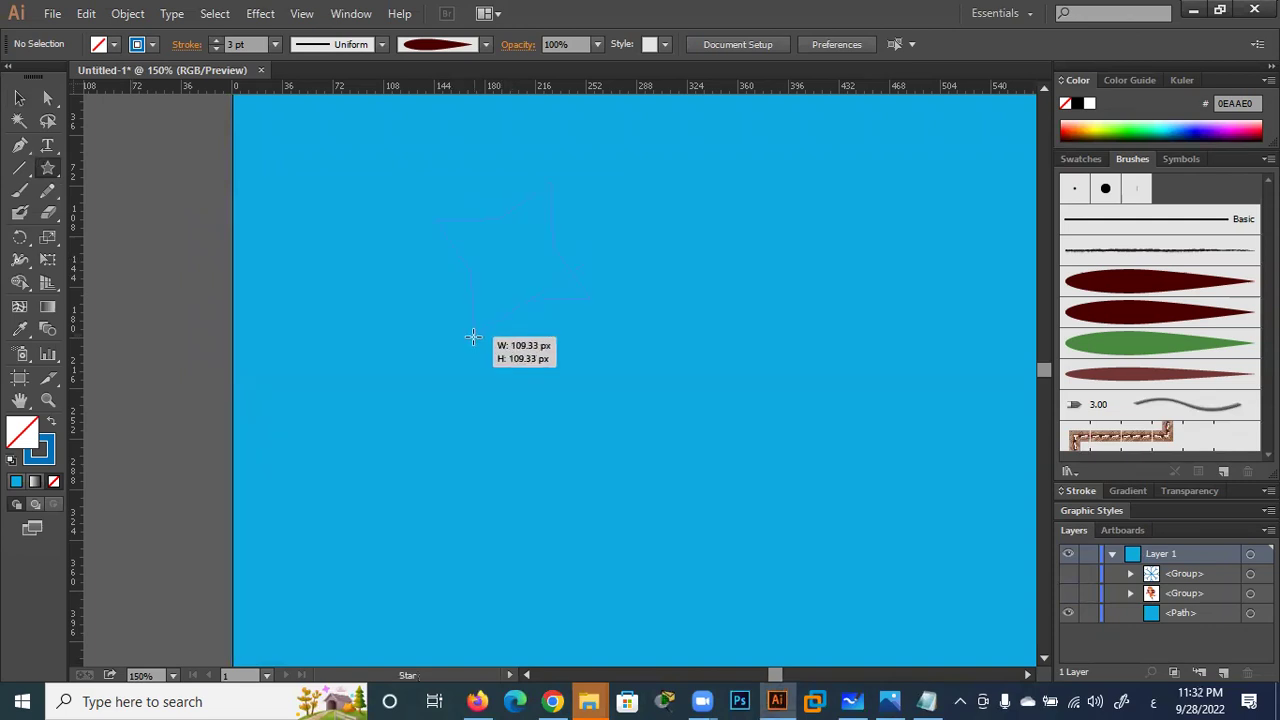
{"action": "mouse_move", "coordinate": [473, 337]}
{"action": "left_mouse_down"}
{"action": "mouse_move", "coordinate": [507, 350]}
{"action": "mouse_move", "coordinate": [508, 408]}
{"action": "mouse_move", "coordinate": [511, 386]}
{"action": "mouse_move", "coordinate": [510, 397]}
{"action": "left_mouse_up"}
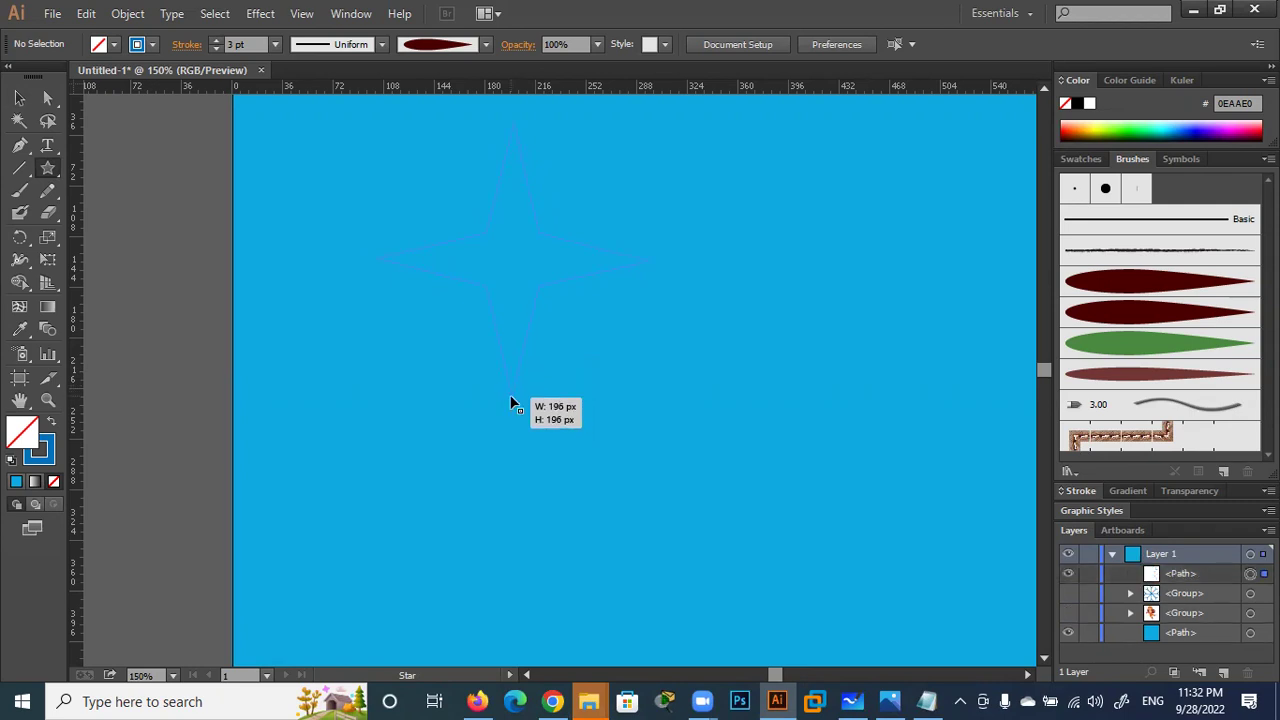
{"action": "left_click", "coordinate": [50, 422]}
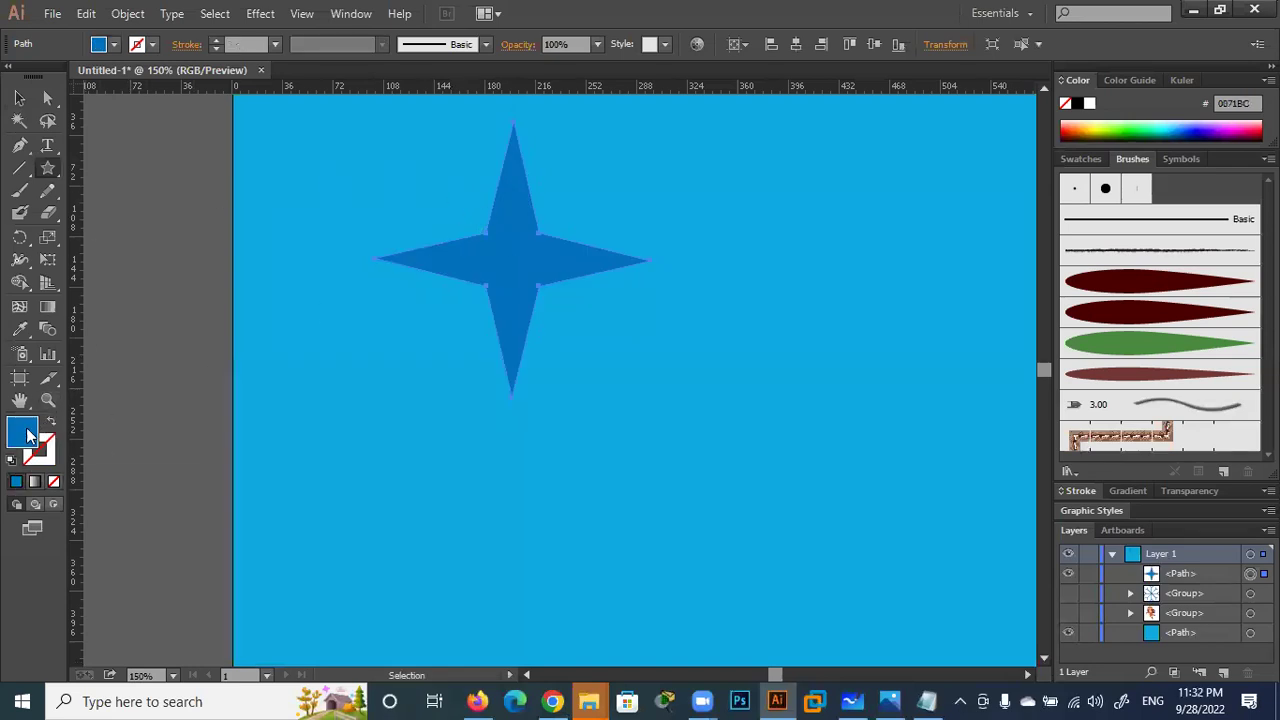
Set the star's fill to white #FFFFFF and select it
{"action": "left_click", "coordinate": [242, 216]}
{"action": "left_click", "coordinate": [680, 220]}
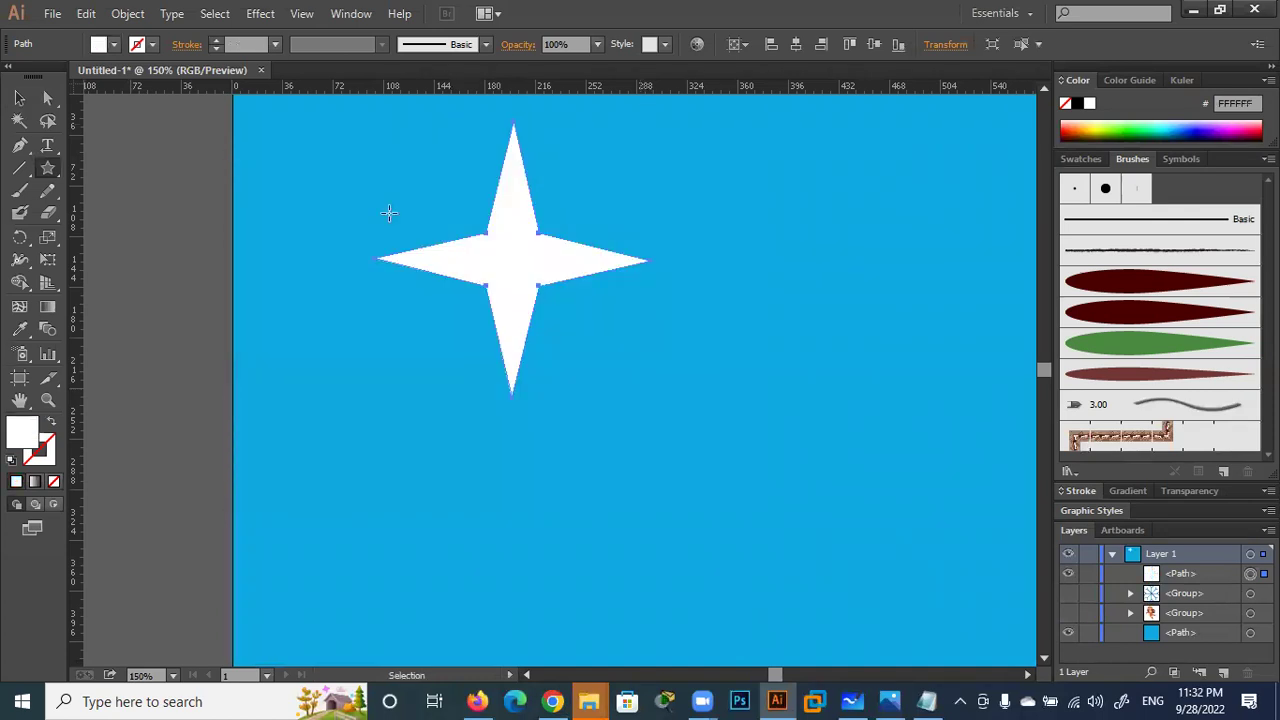
{"action": "left_click", "coordinate": [20, 98]}
{"action": "left_click", "coordinate": [135, 205]}
{"action": "left_click", "coordinate": [523, 245]}
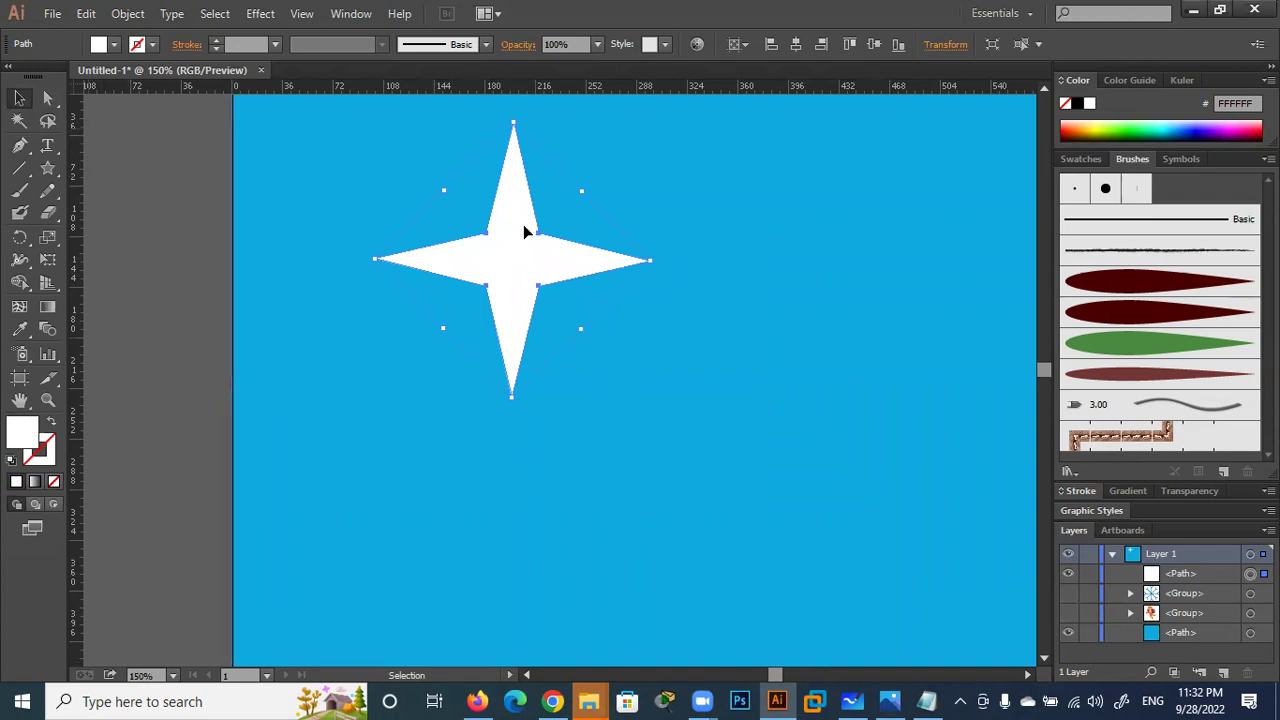
Duplicate the star, shrink and rotate the copy, and centre it on the original
{"action": "key", "text": "a"}
{"action": "left_click_drag", "start_coordinate": [507, 248], "coordinate": [702, 383]}
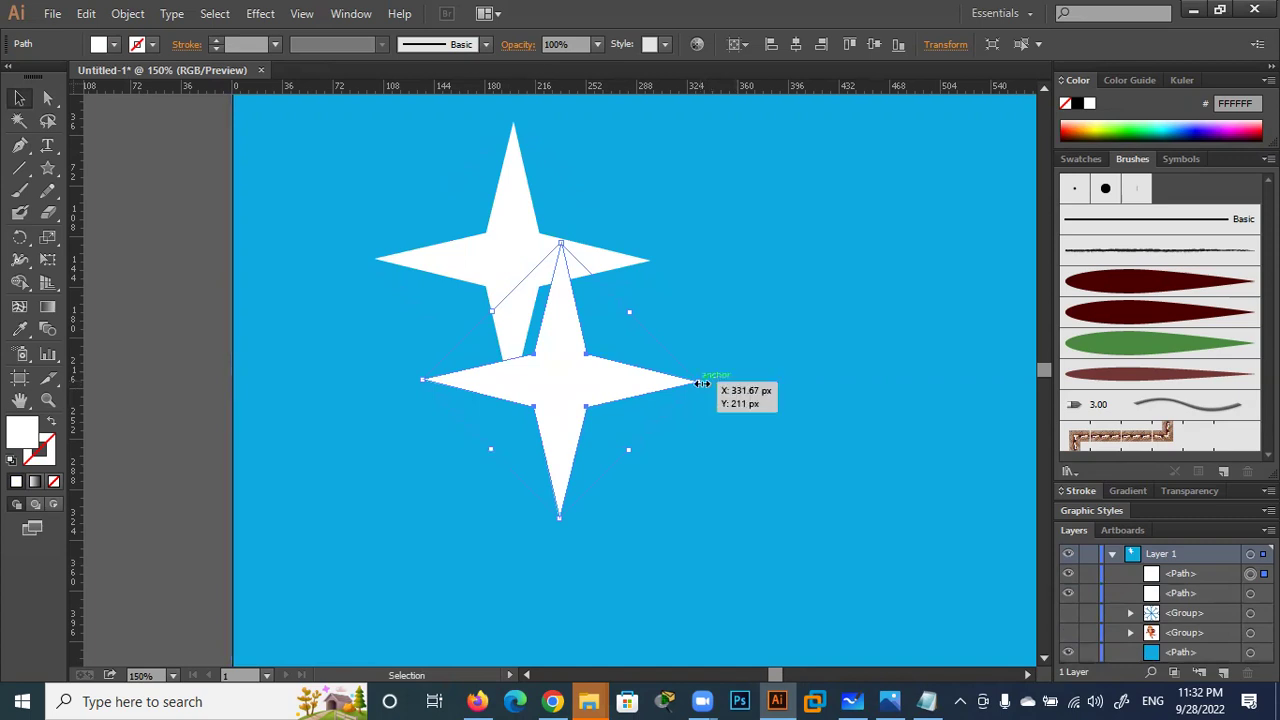
{"action": "left_click_drag", "start_coordinate": [702, 383], "coordinate": [642, 383]}
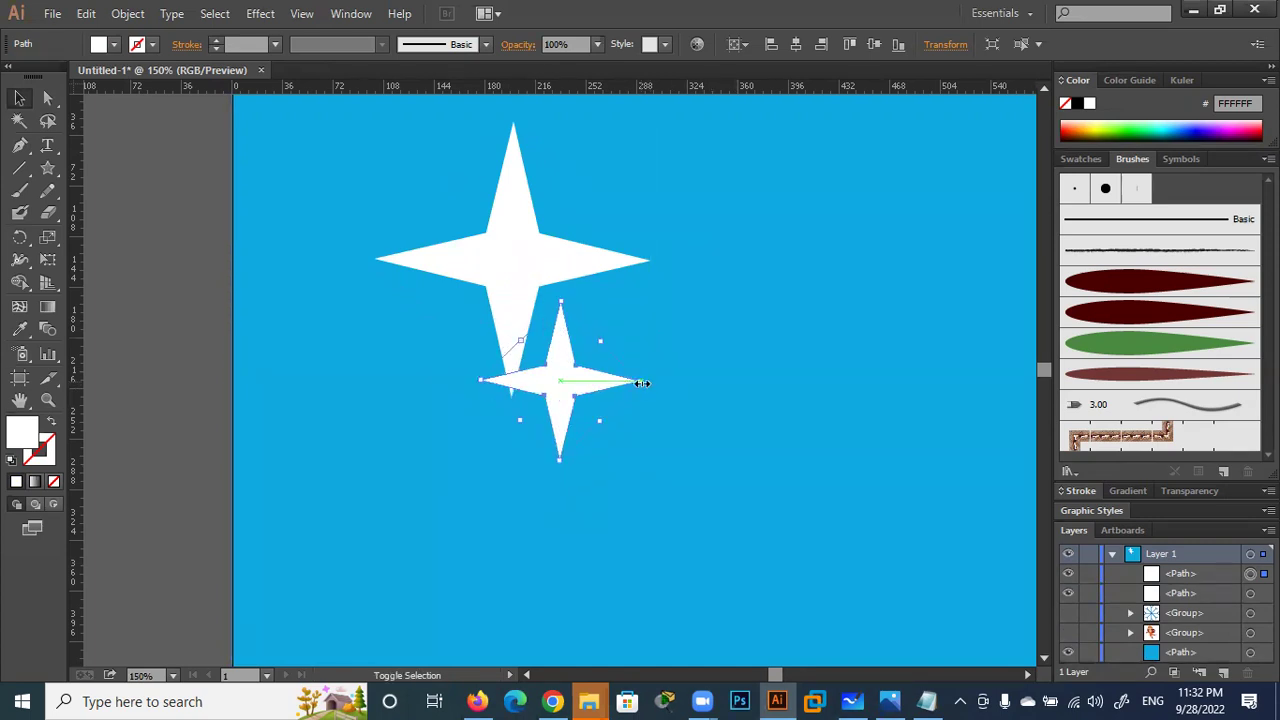
{"action": "left_click_drag", "start_coordinate": [648, 381], "coordinate": [663, 449]}
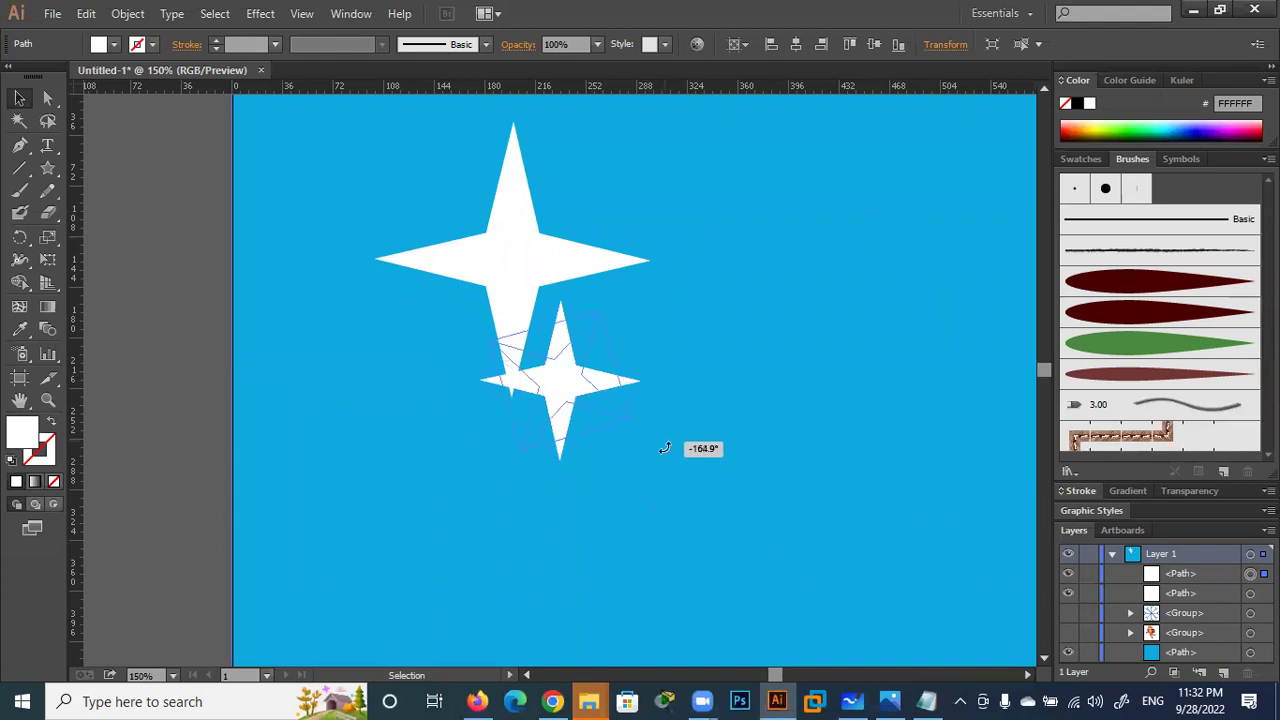
{"action": "left_click_drag", "start_coordinate": [564, 391], "coordinate": [510, 262]}
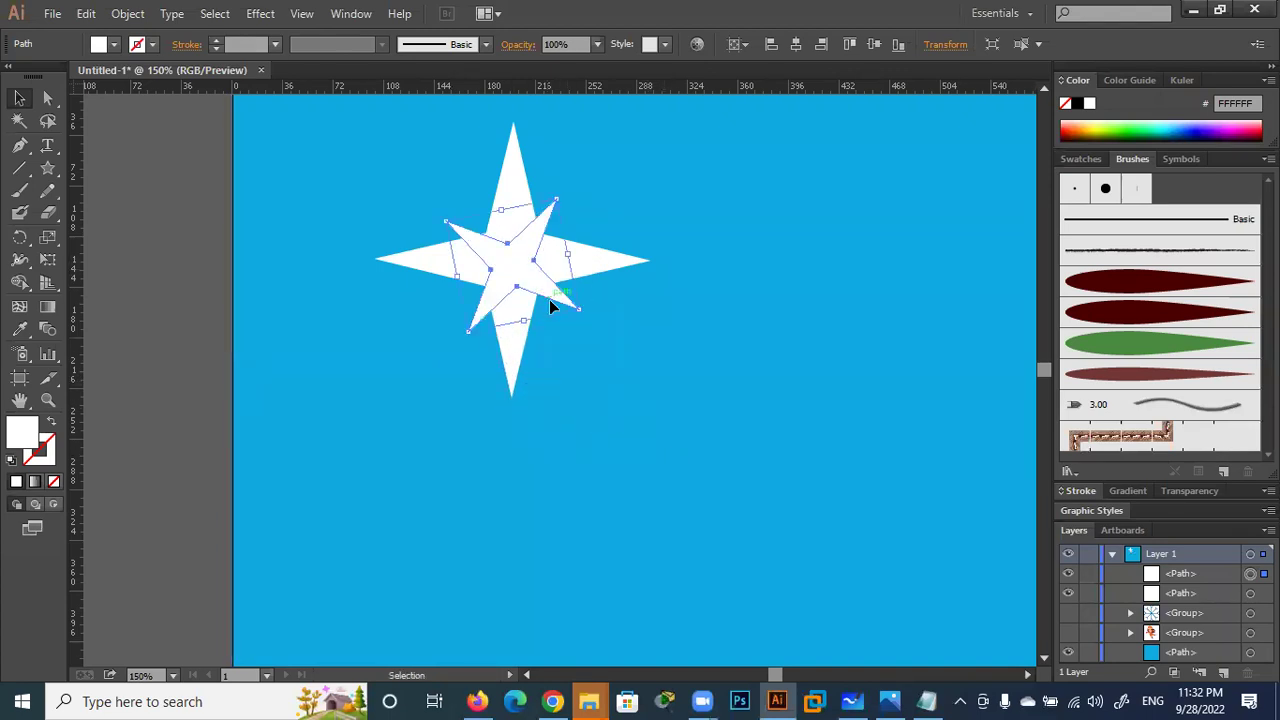
{"action": "mouse_move", "coordinate": [583, 312]}
{"action": "left_mouse_down"}
{"action": "mouse_move", "coordinate": [605, 330]}
{"action": "mouse_move", "coordinate": [600, 358]}
{"action": "mouse_move", "coordinate": [588, 330]}
{"action": "left_mouse_up"}
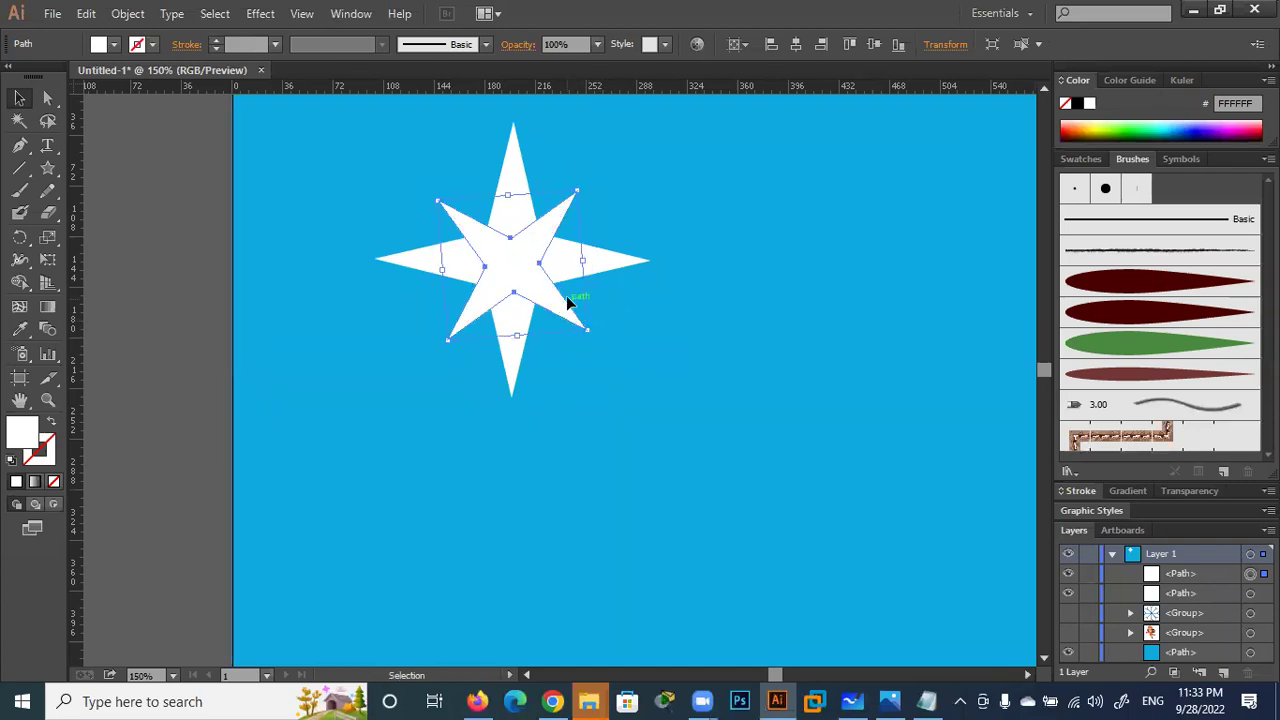
Nudge the inner star into place and select both stars together
{"action": "left_click", "coordinate": [656, 390]}
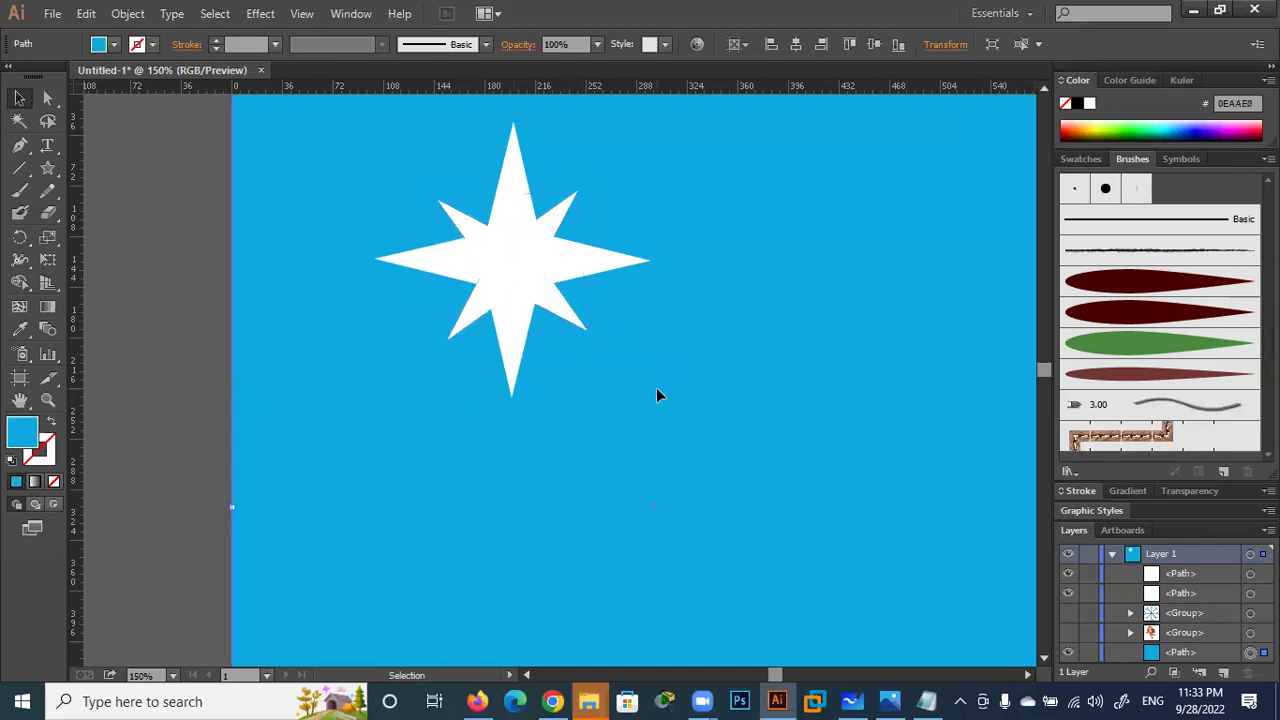
{"action": "left_click", "coordinate": [558, 222]}
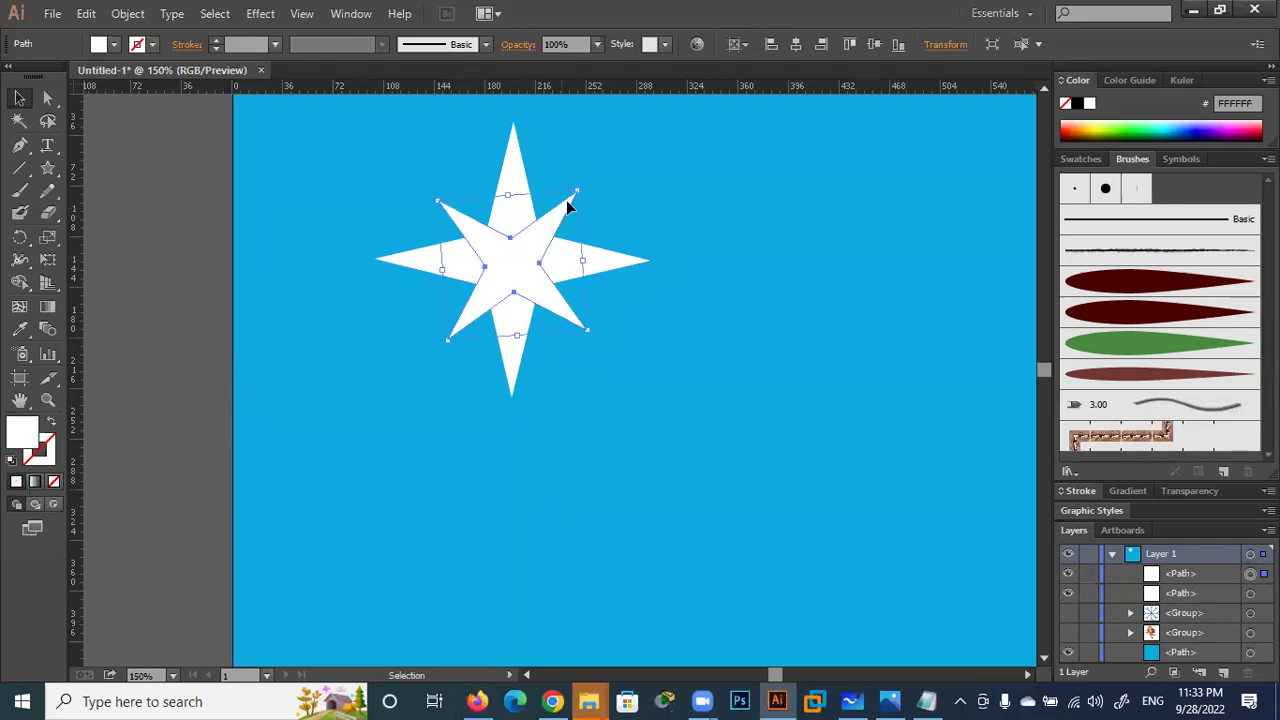
{"action": "key", "text": "Up"}
{"action": "key", "text": "Up"}
{"action": "key", "text": "Up"}
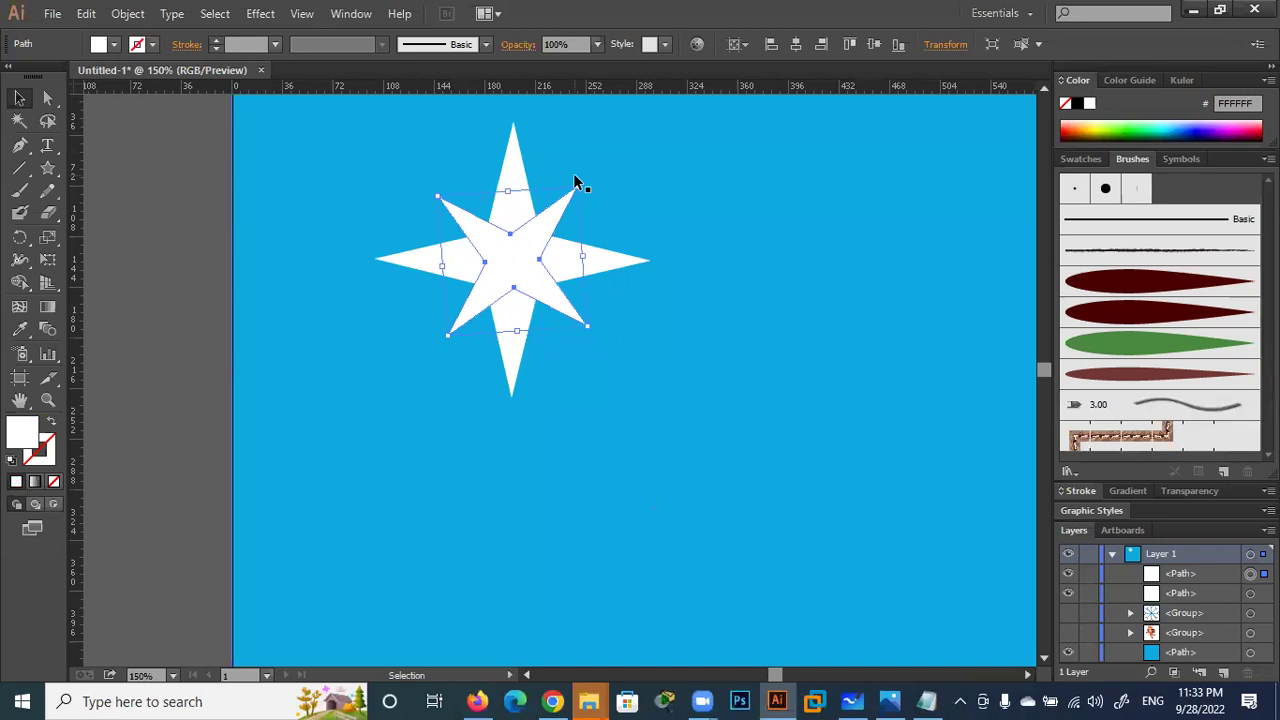
{"action": "key", "text": "Down"}
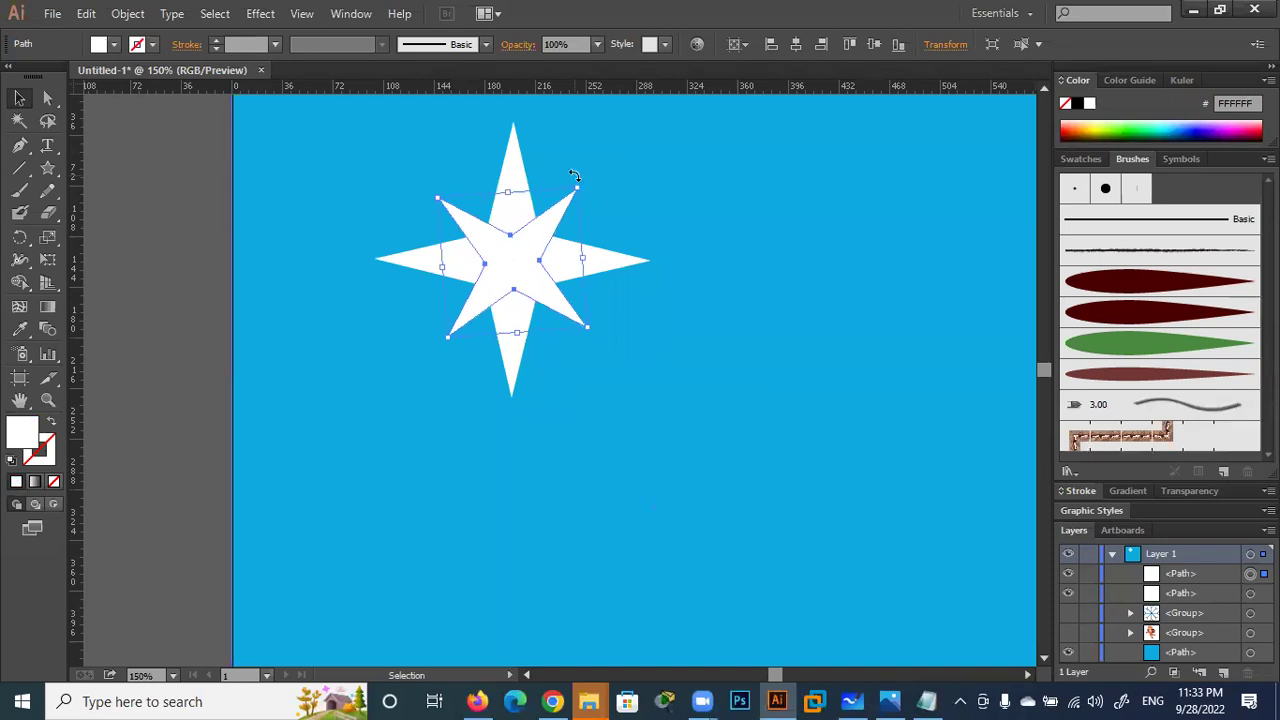
{"action": "left_click", "coordinate": [648, 331]}
{"action": "left_click", "coordinate": [516, 265]}
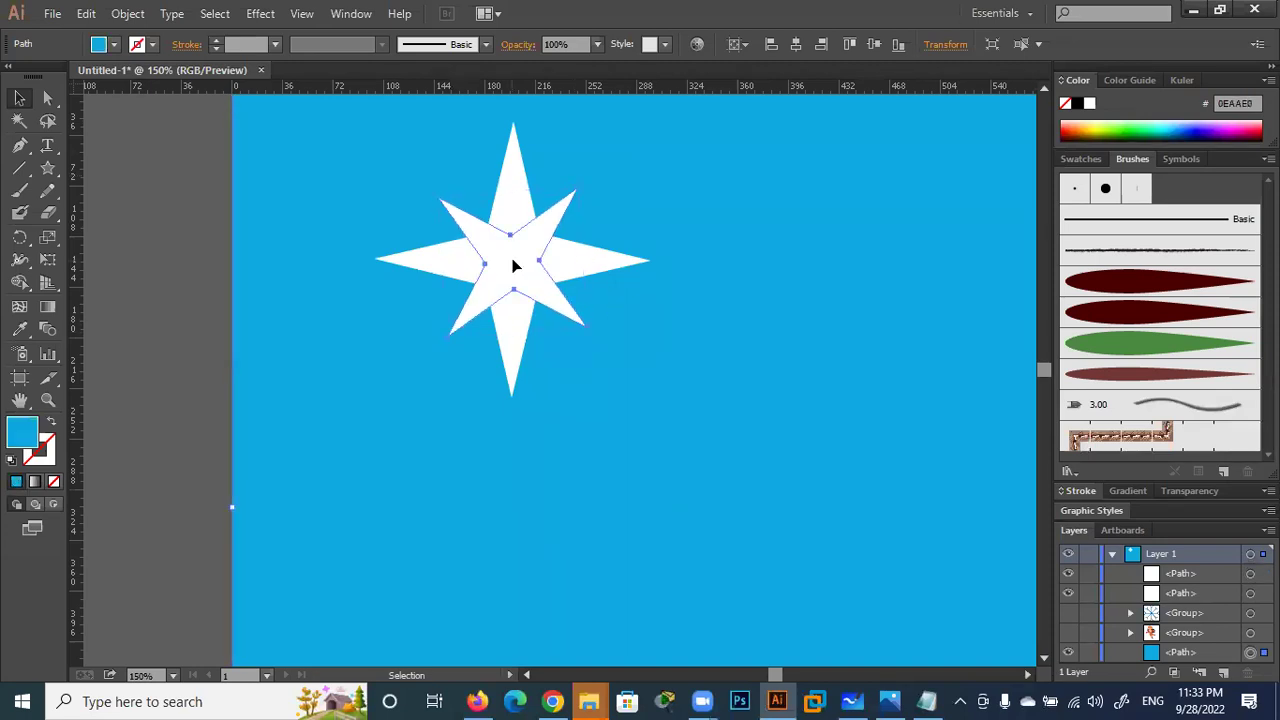
{"action": "left_click", "coordinate": [521, 179], "text": "shift"}
{"action": "key", "text": "a"}
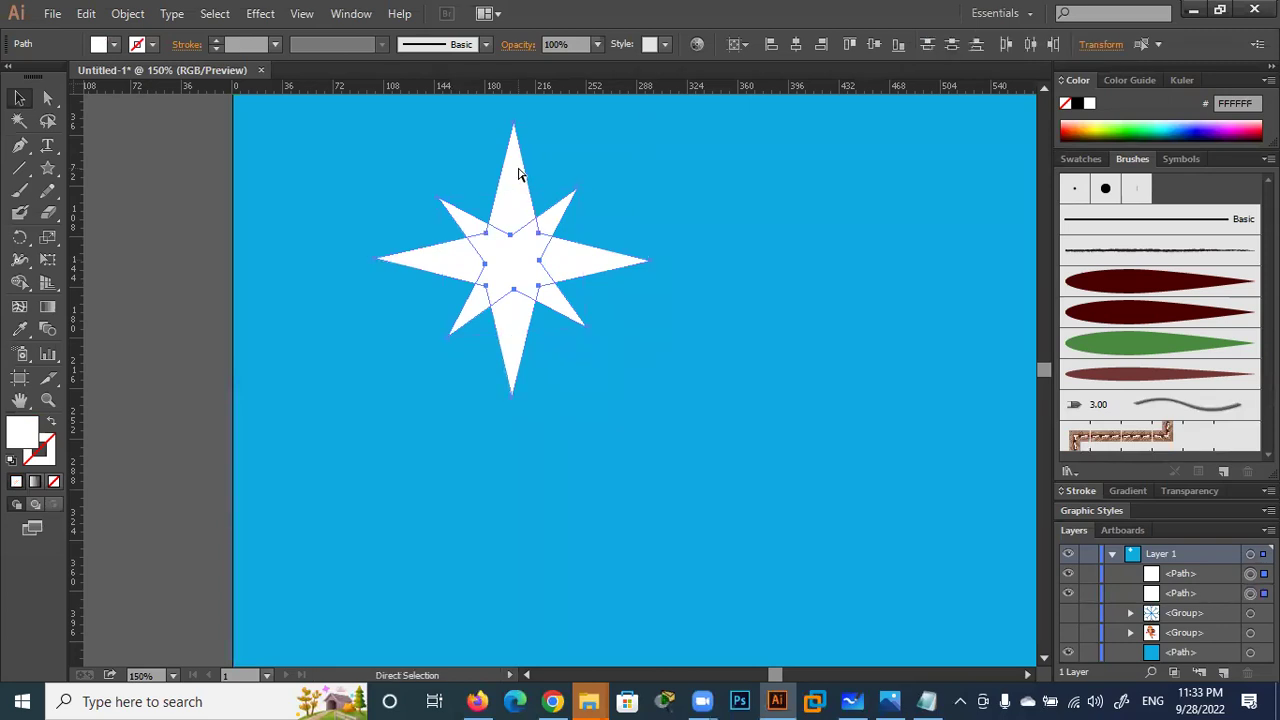
Group the two stars and shrink the sparkle to about half size in the upper left
{"action": "key", "text": "ctrl+g"}
{"action": "key", "text": "v"}
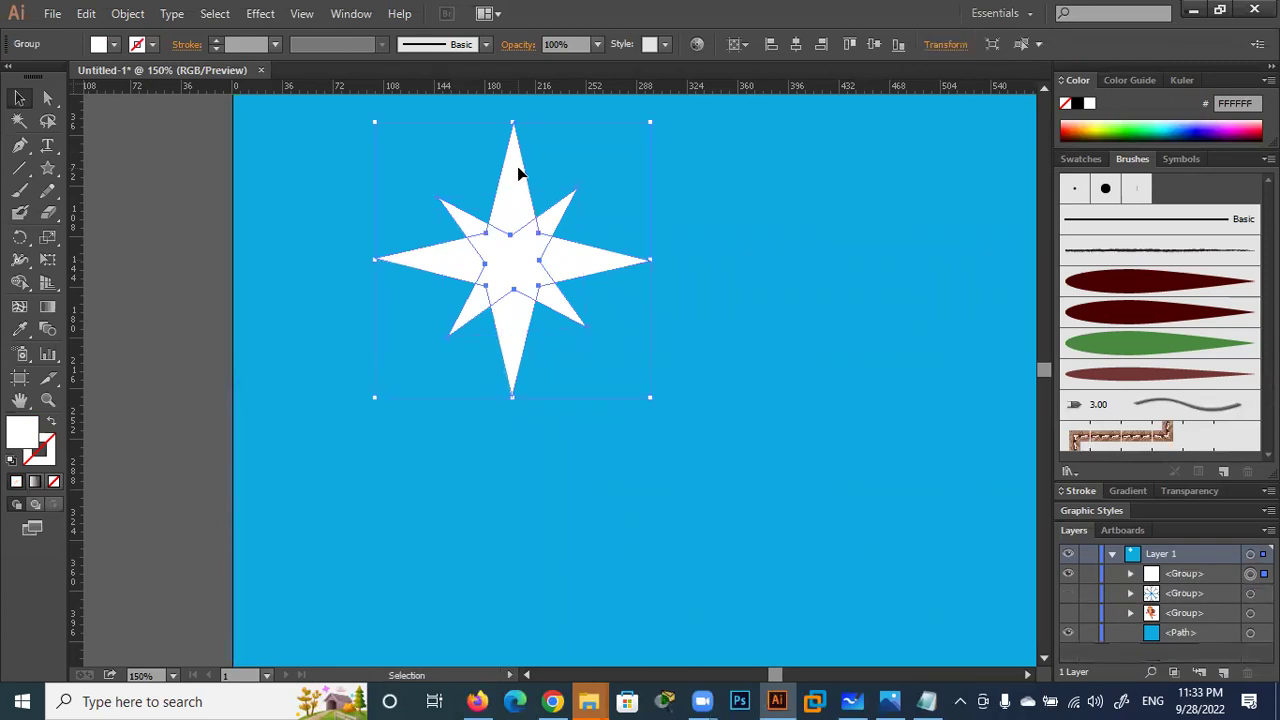
{"action": "scroll", "coordinate": [541, 330], "scroll_direction": "down", "scroll_amount": 2}
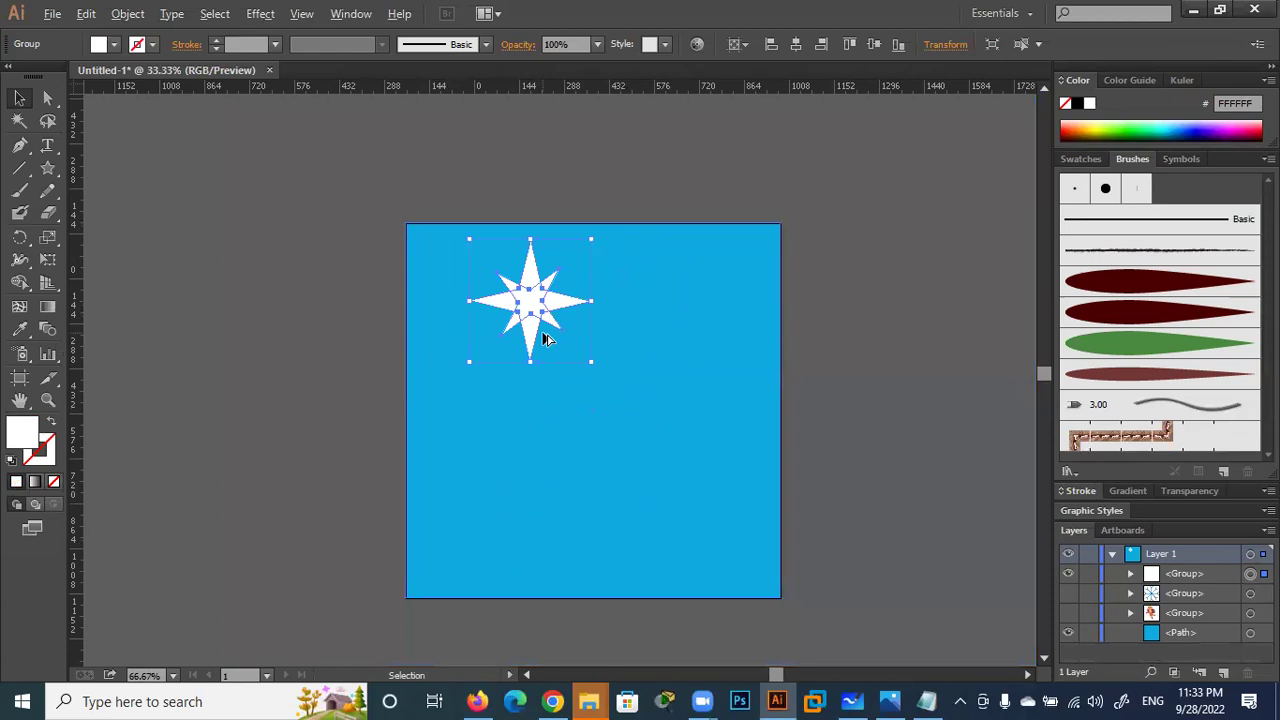
{"action": "scroll", "coordinate": [541, 330], "scroll_direction": "down", "scroll_amount": 1}
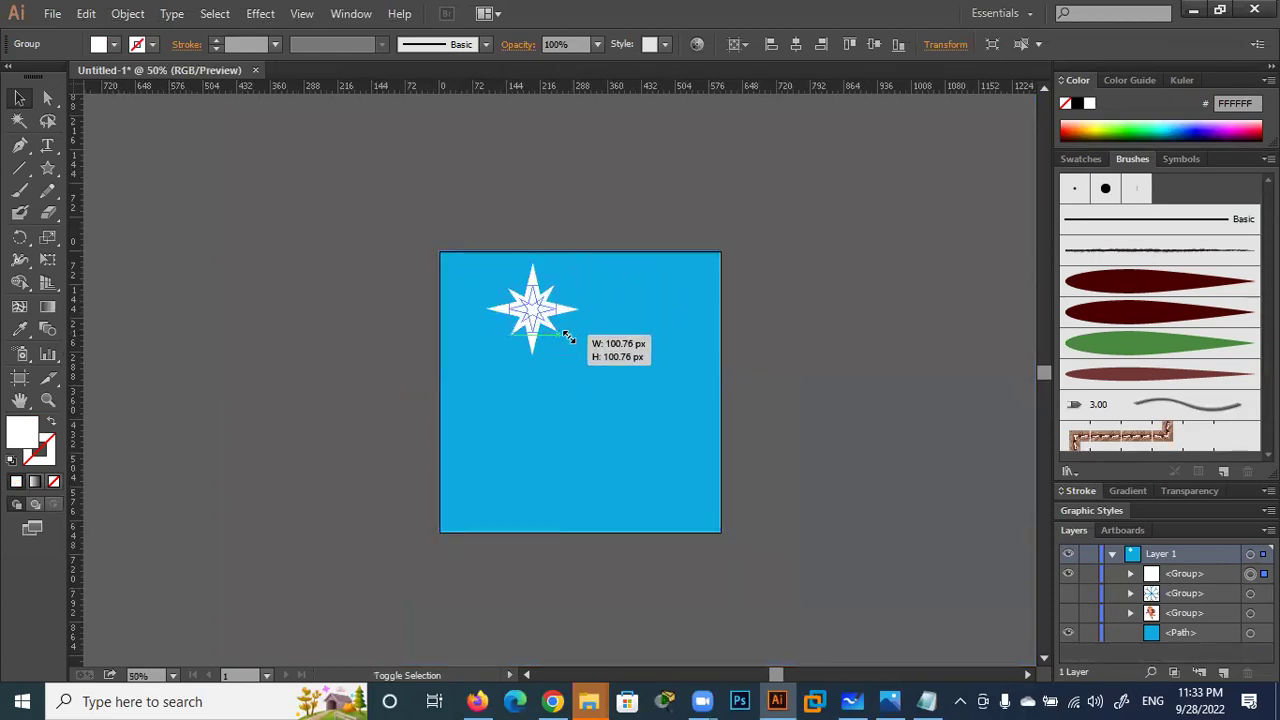
{"action": "left_click_drag", "start_coordinate": [578, 358], "coordinate": [530, 305]}
{"action": "scroll", "coordinate": [581, 360], "scroll_direction": "up", "scroll_amount": 3}
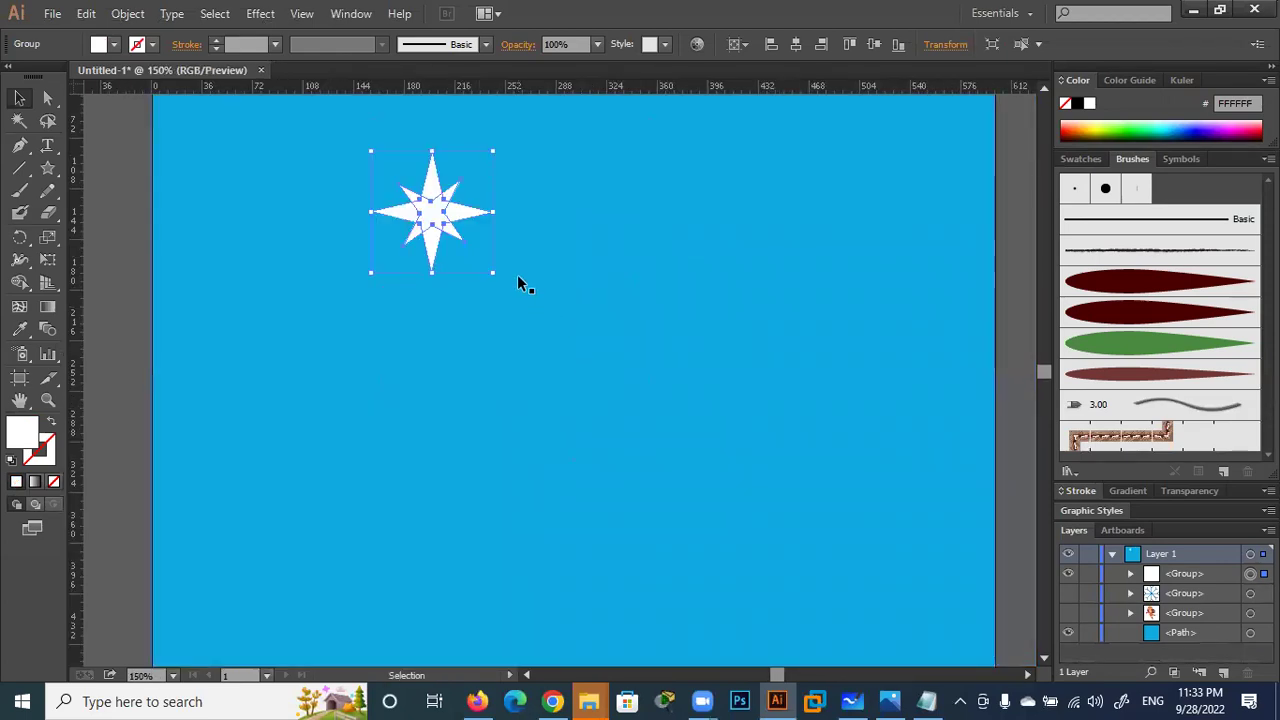
{"action": "scroll", "coordinate": [590, 330], "scroll_direction": "down", "scroll_amount": 1}
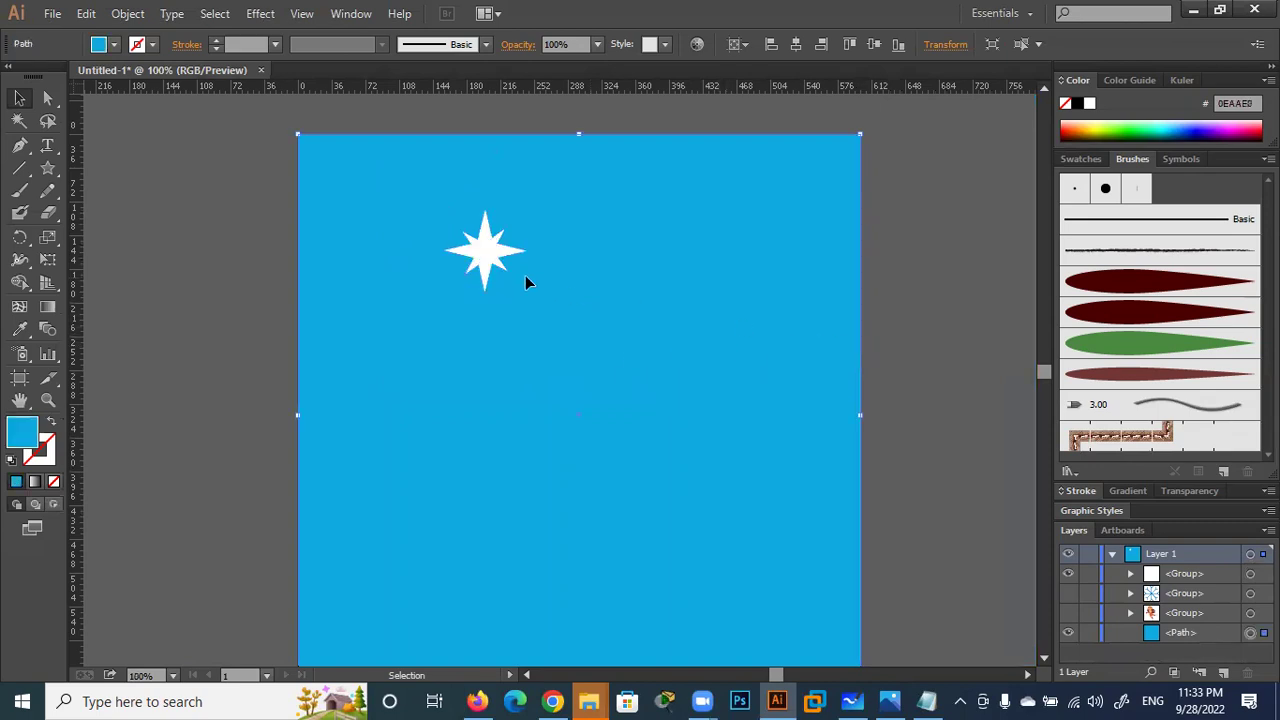
{"action": "left_click_drag", "start_coordinate": [486, 250], "coordinate": [423, 217]}
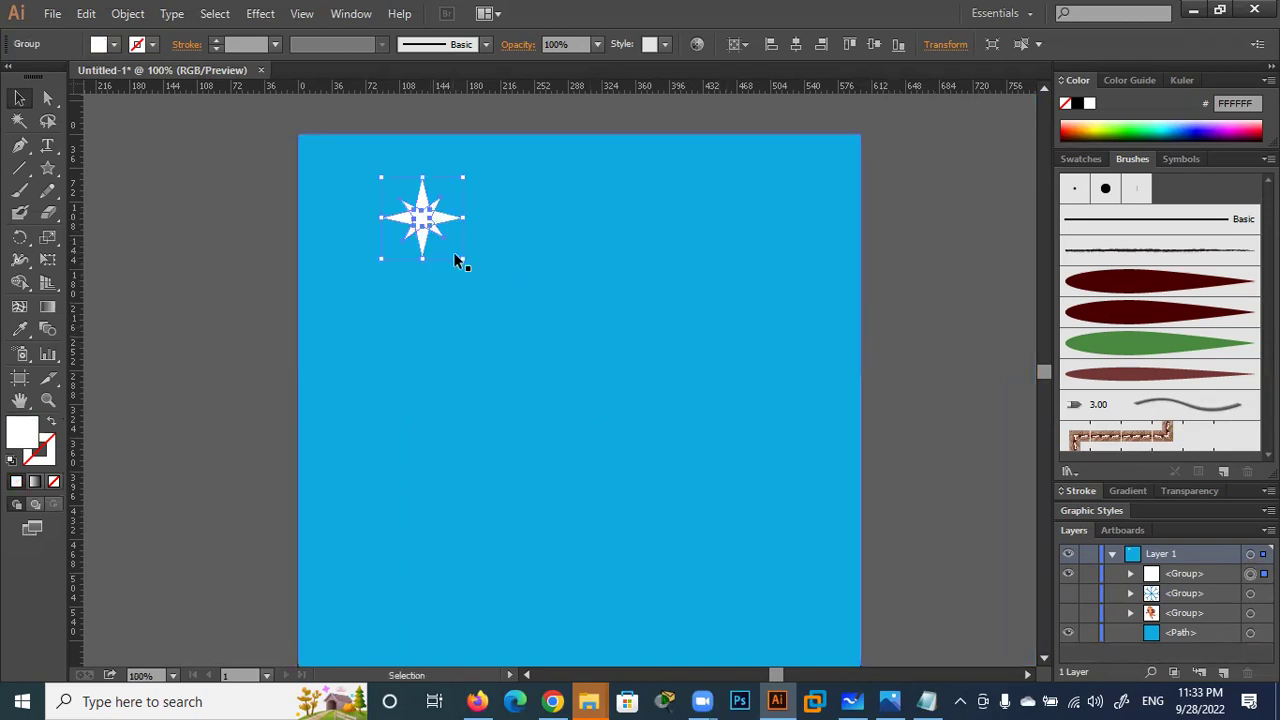
{"action": "left_click_drag", "start_coordinate": [463, 259], "coordinate": [447, 245]}
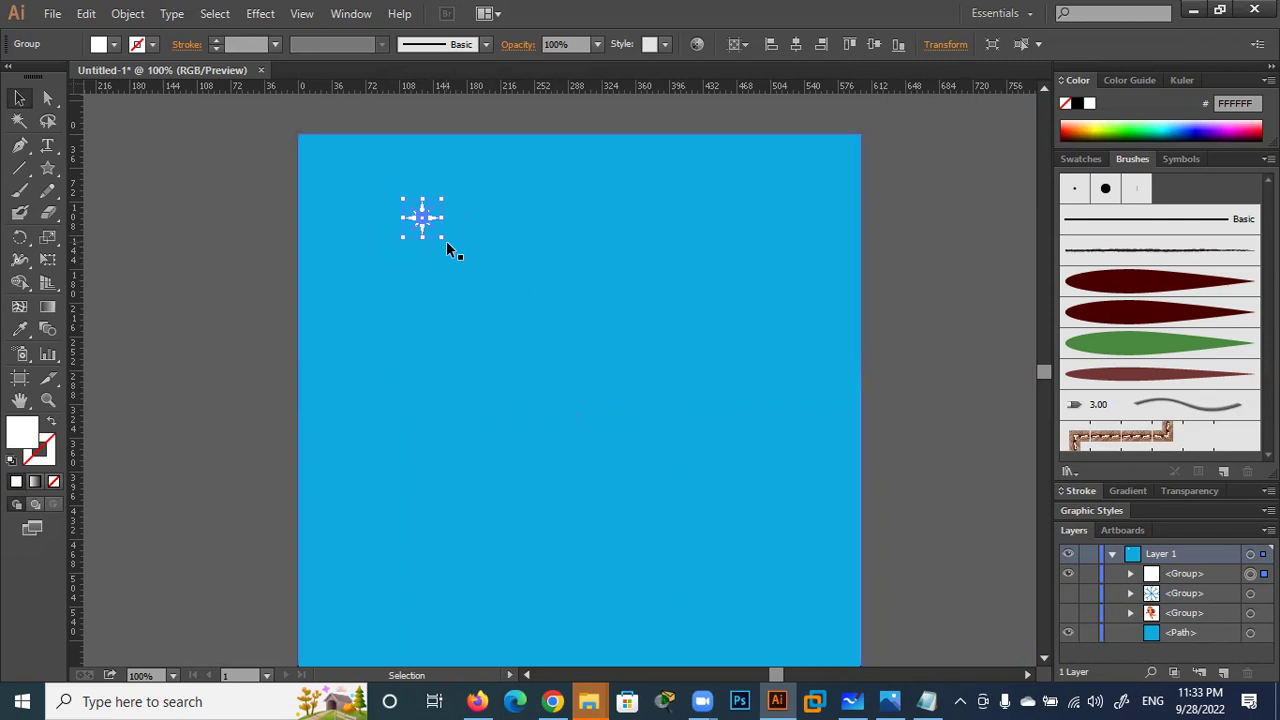
Place sparkle copies in the upper right and lower left, resizing one, then deselect
{"action": "left_click", "coordinate": [317, 233]}
{"action": "mouse_move", "coordinate": [422, 217]}
{"action": "left_mouse_down"}
{"action": "mouse_move", "coordinate": [716, 207]}
{"action": "mouse_move", "coordinate": [746, 234]}
{"action": "left_mouse_up"}
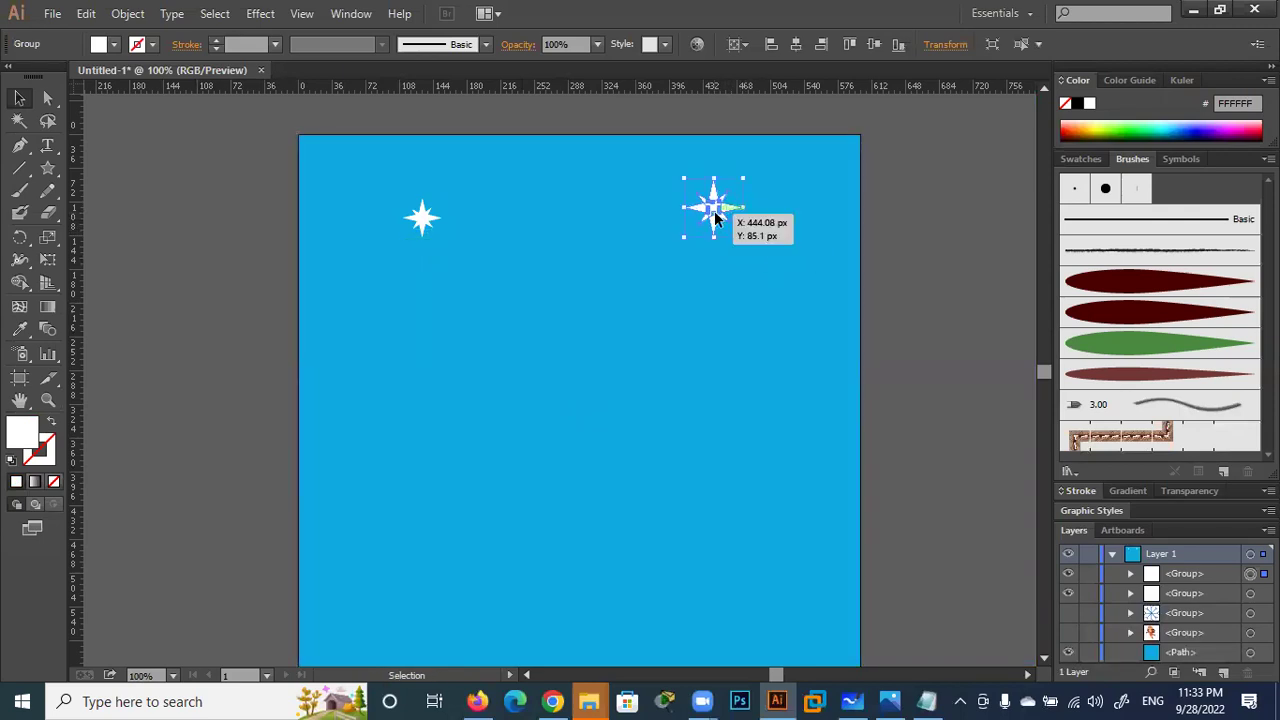
{"action": "mouse_move", "coordinate": [715, 218]}
{"action": "left_mouse_down"}
{"action": "mouse_move", "coordinate": [387, 518]}
{"action": "mouse_move", "coordinate": [410, 525]}
{"action": "left_mouse_up"}
{"action": "left_click", "coordinate": [225, 406]}
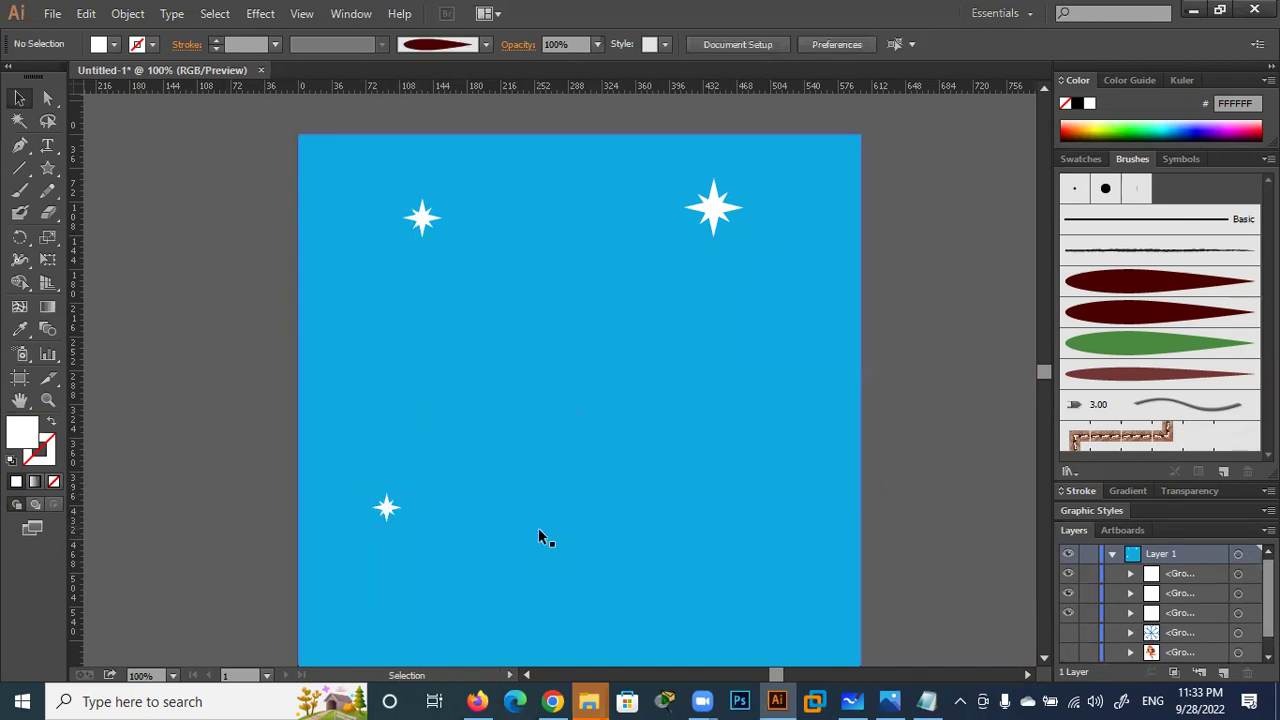
Show the hidden snowflake, move it to the lower right and enlarge it
{"action": "left_click", "coordinate": [1068, 632]}
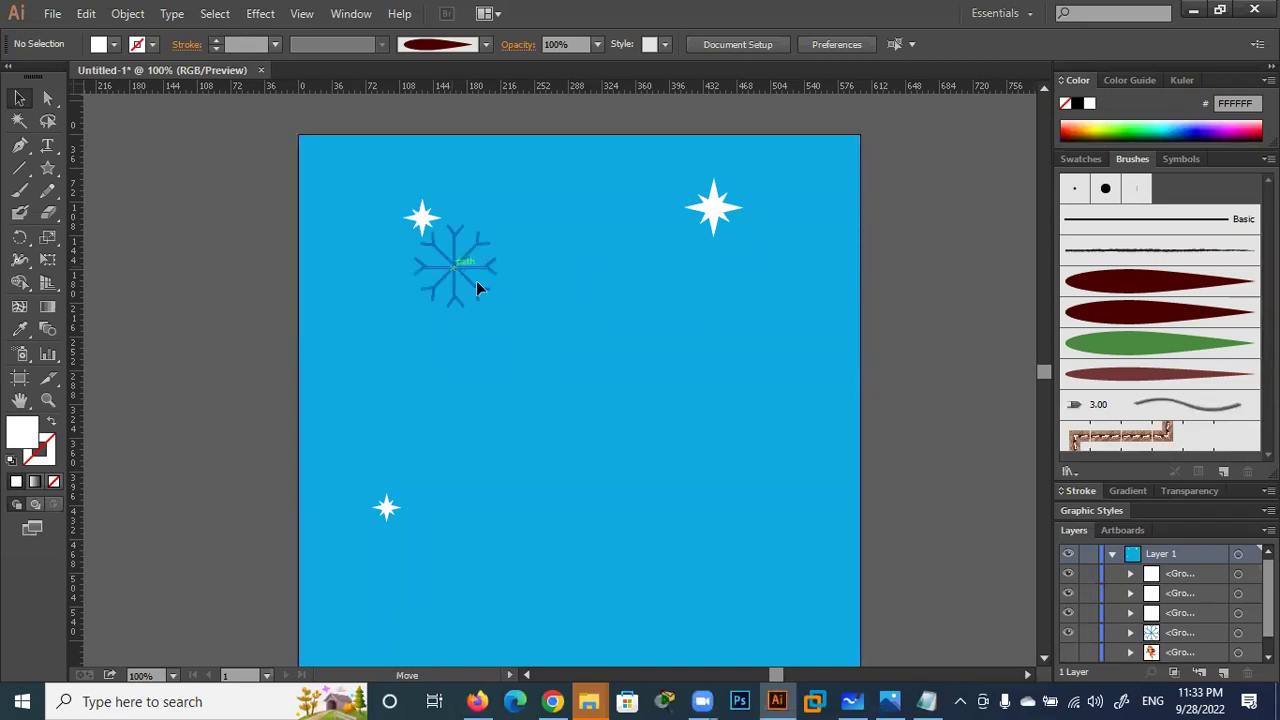
{"action": "left_click_drag", "start_coordinate": [477, 283], "coordinate": [782, 493]}
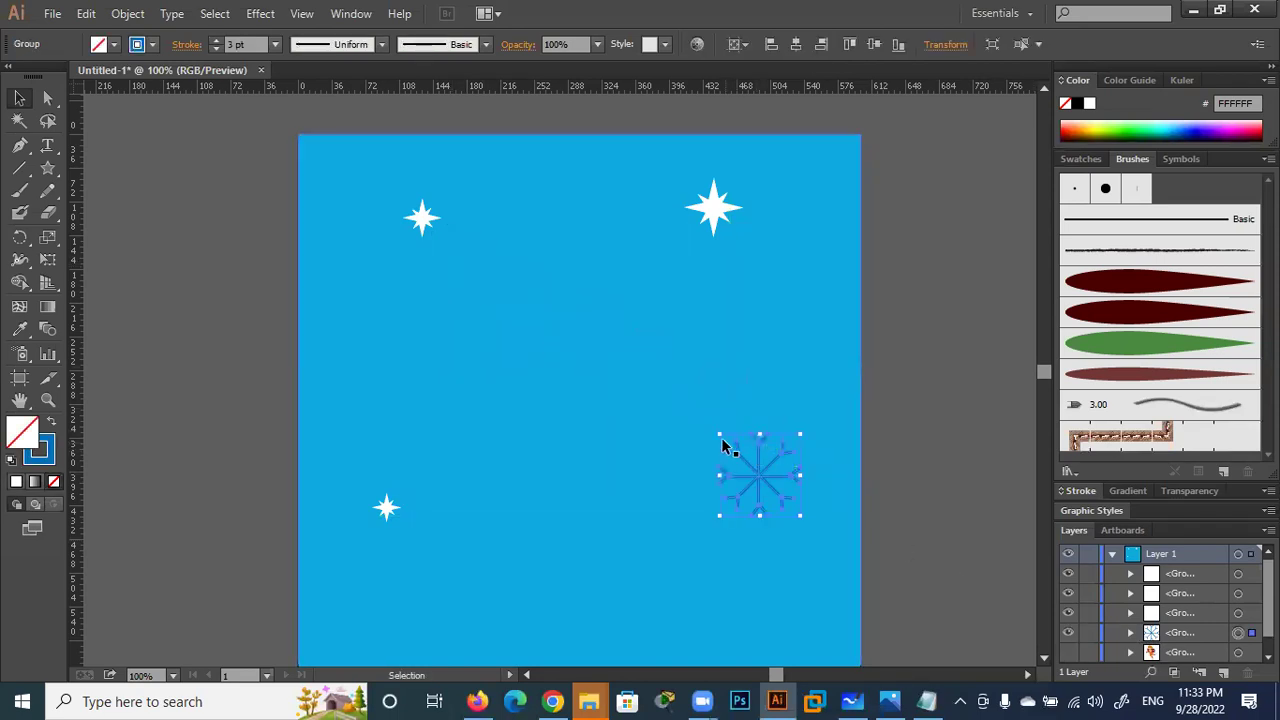
{"action": "mouse_move", "coordinate": [720, 436]}
{"action": "left_mouse_down"}
{"action": "mouse_move", "coordinate": [683, 374]}
{"action": "mouse_move", "coordinate": [685, 393]}
{"action": "left_mouse_up"}
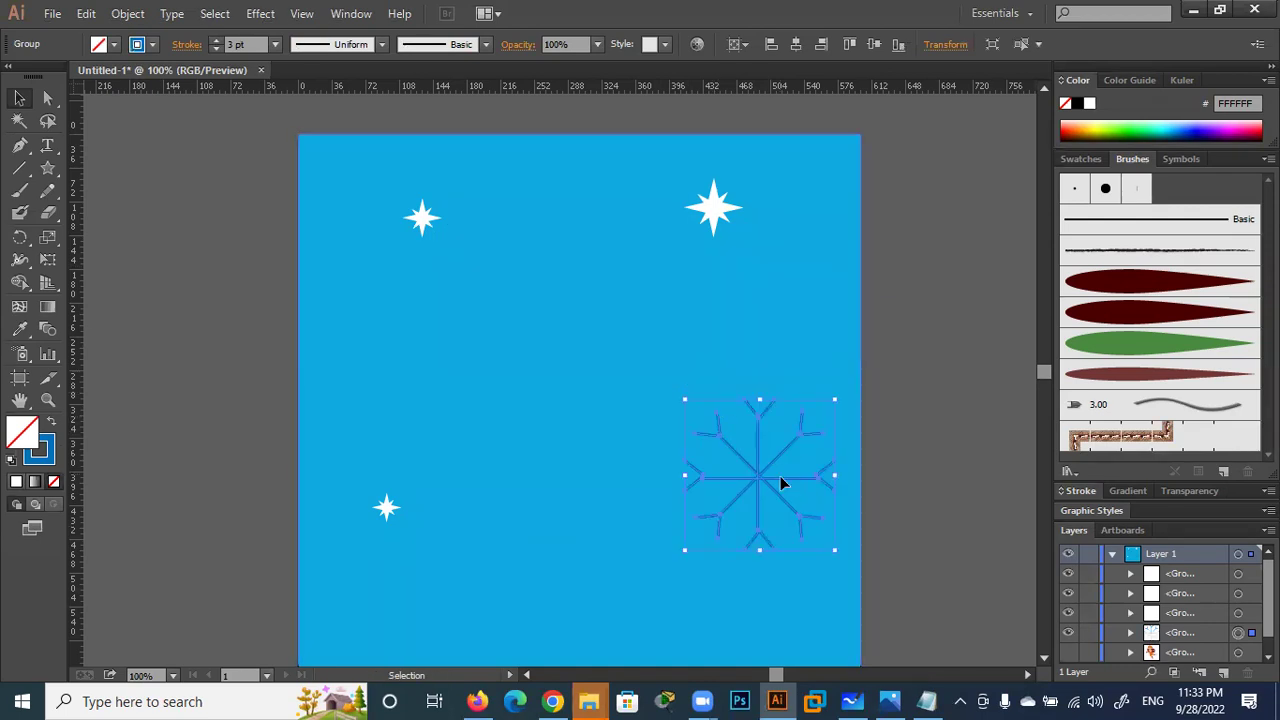
{"action": "left_click_drag", "start_coordinate": [760, 477], "coordinate": [750, 470]}
{"action": "left_click", "coordinate": [913, 494]}
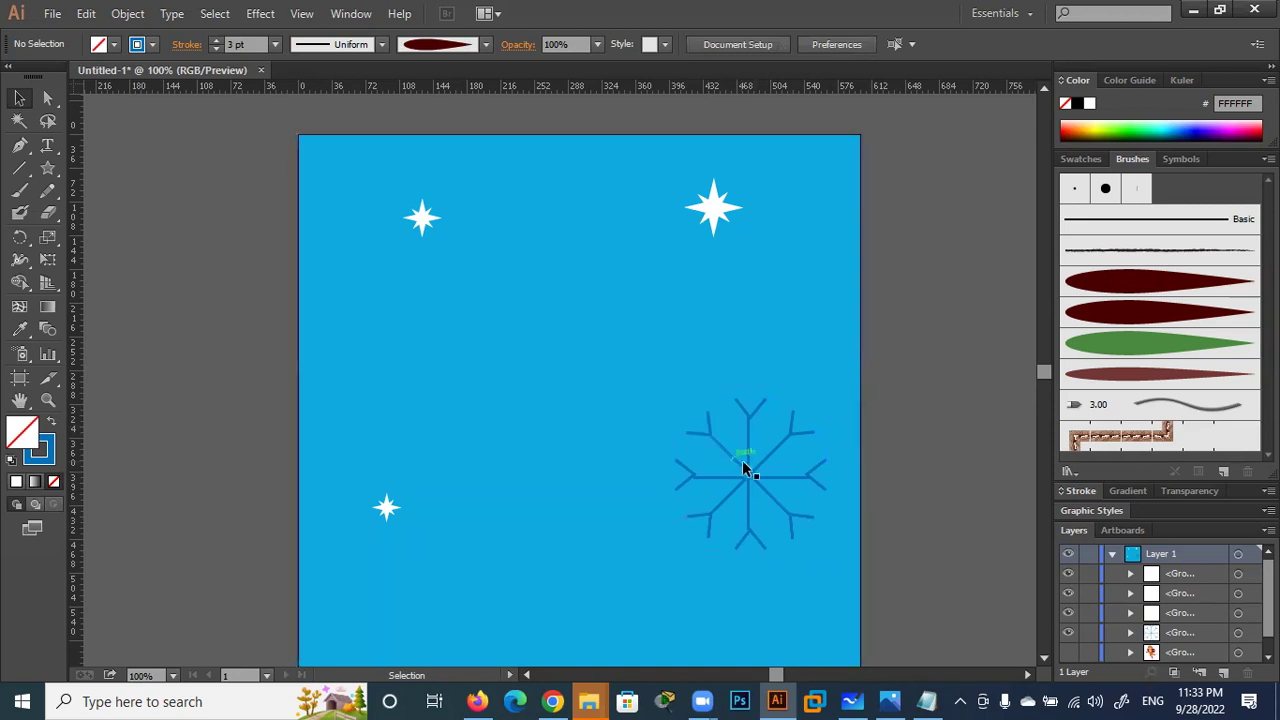
Shrink the snowflake and add a smaller rotated copy between the two top stars
{"action": "left_click", "coordinate": [707, 442]}
{"action": "left_click_drag", "start_coordinate": [673, 398], "coordinate": [689, 412]}
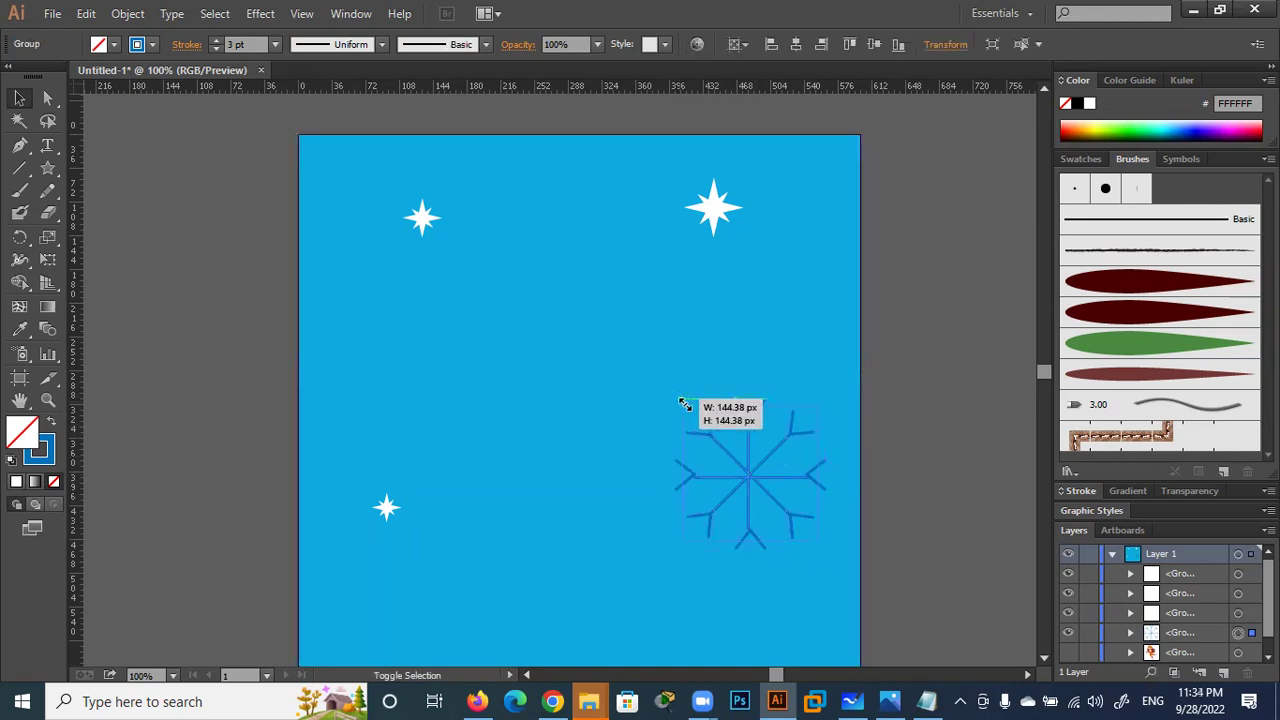
{"action": "left_click_drag", "start_coordinate": [745, 480], "coordinate": [581, 291]}
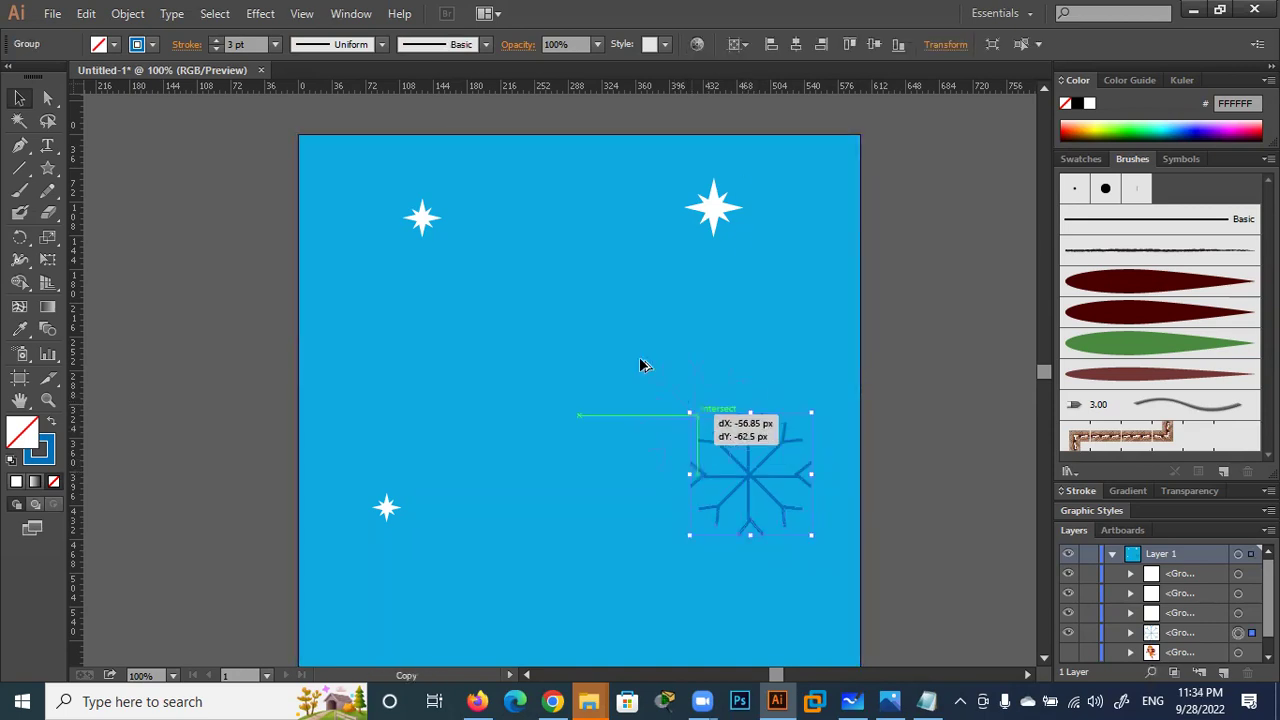
{"action": "left_click_drag", "start_coordinate": [527, 228], "coordinate": [553, 253]}
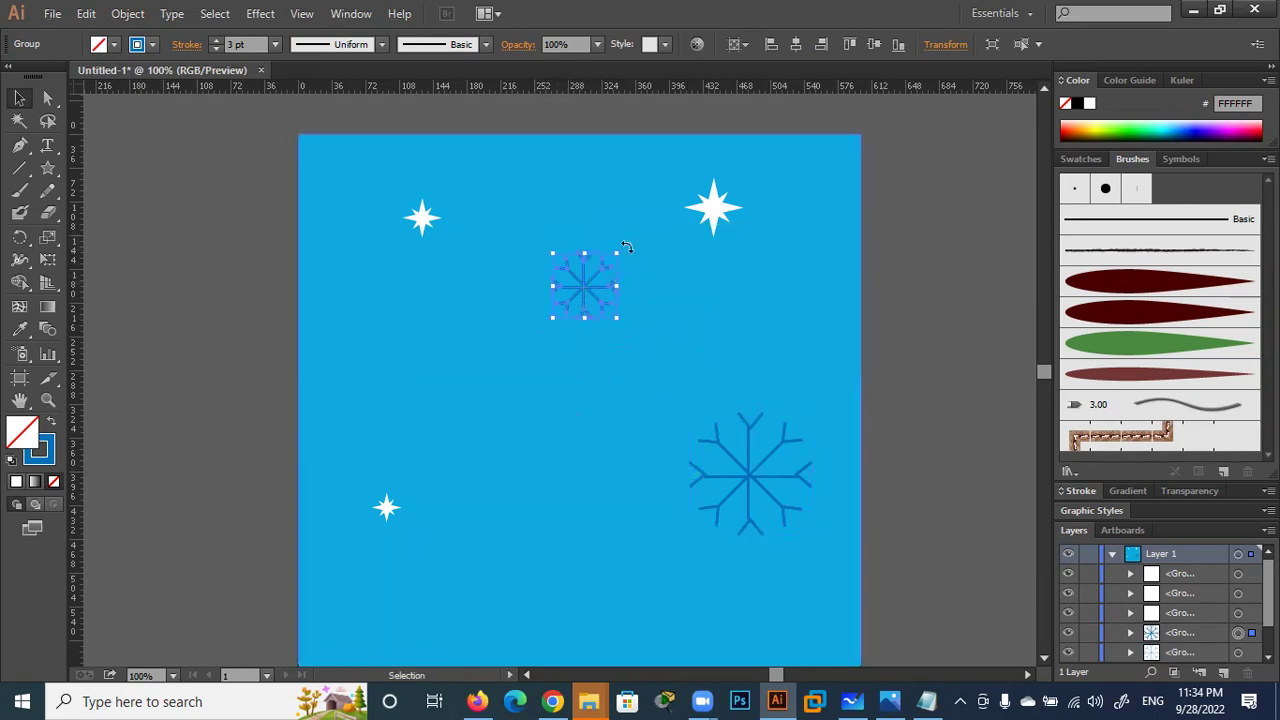
{"action": "left_click_drag", "start_coordinate": [625, 246], "coordinate": [655, 262]}
{"action": "mouse_move", "coordinate": [585, 287]}
{"action": "left_mouse_down"}
{"action": "mouse_move", "coordinate": [576, 219]}
{"action": "mouse_move", "coordinate": [441, 401]}
{"action": "mouse_move", "coordinate": [477, 431]}
{"action": "left_mouse_up"}
{"action": "left_click", "coordinate": [240, 322]}
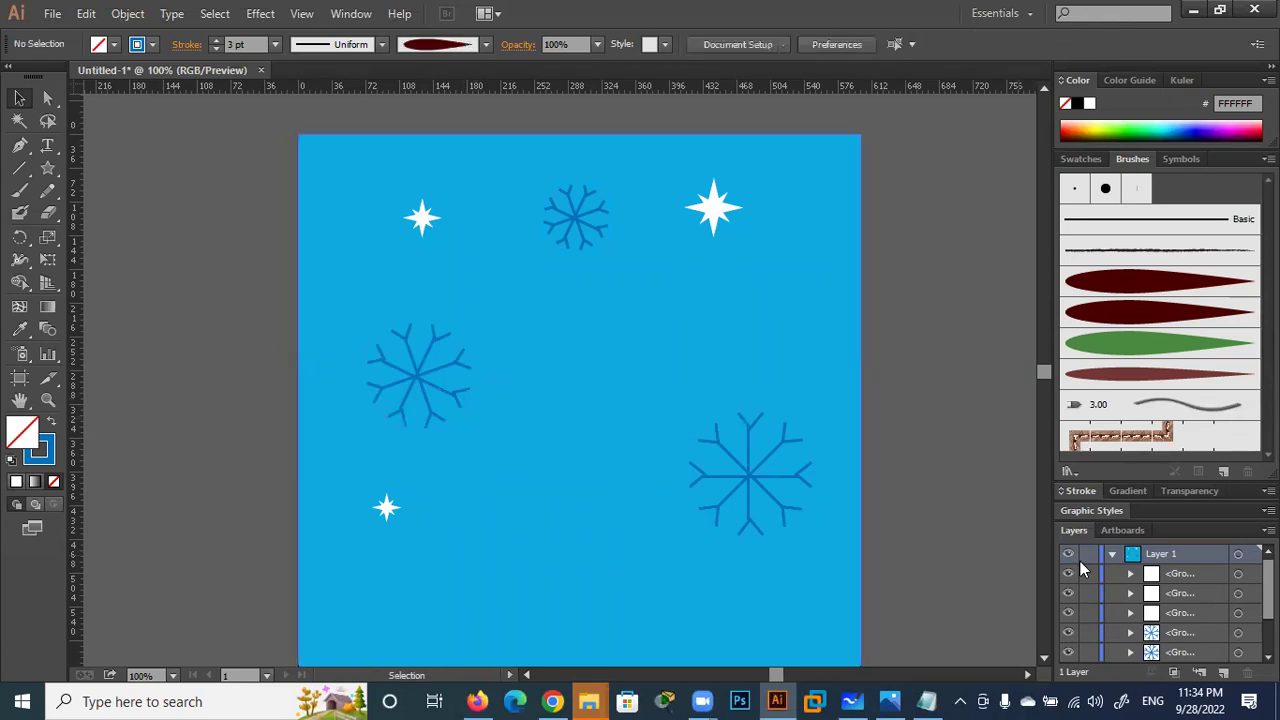
Show the skating girl group and bring it in front of the snowflakes
{"action": "scroll", "coordinate": [1186, 615], "scroll_direction": "down", "scroll_amount": 3}
{"action": "left_click", "coordinate": [1068, 634]}
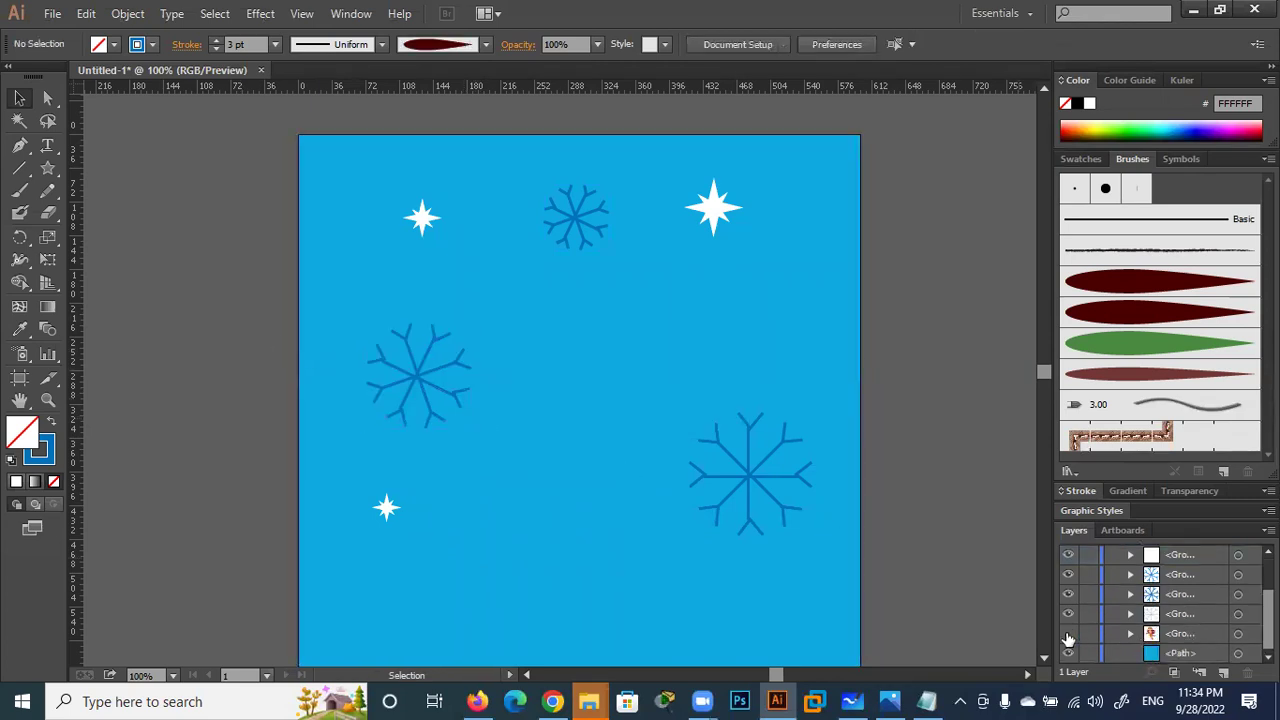
{"action": "left_click", "coordinate": [1199, 630]}
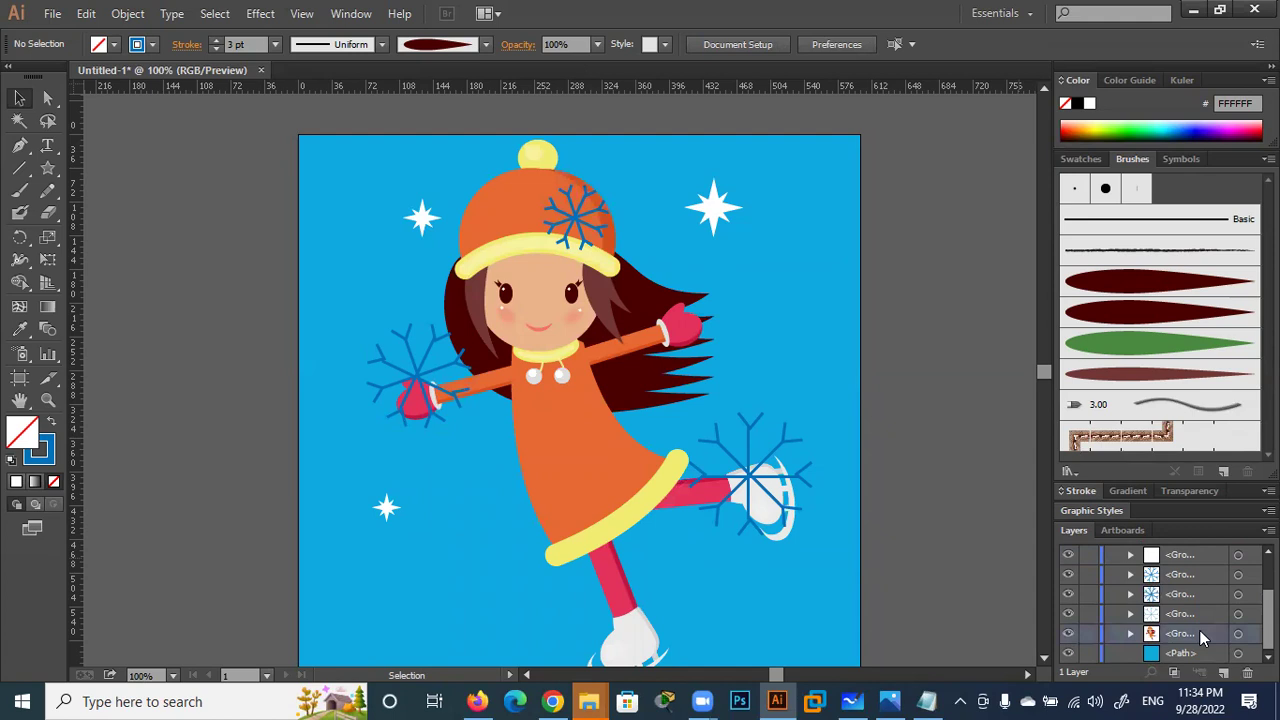
{"action": "left_click", "coordinate": [600, 460]}
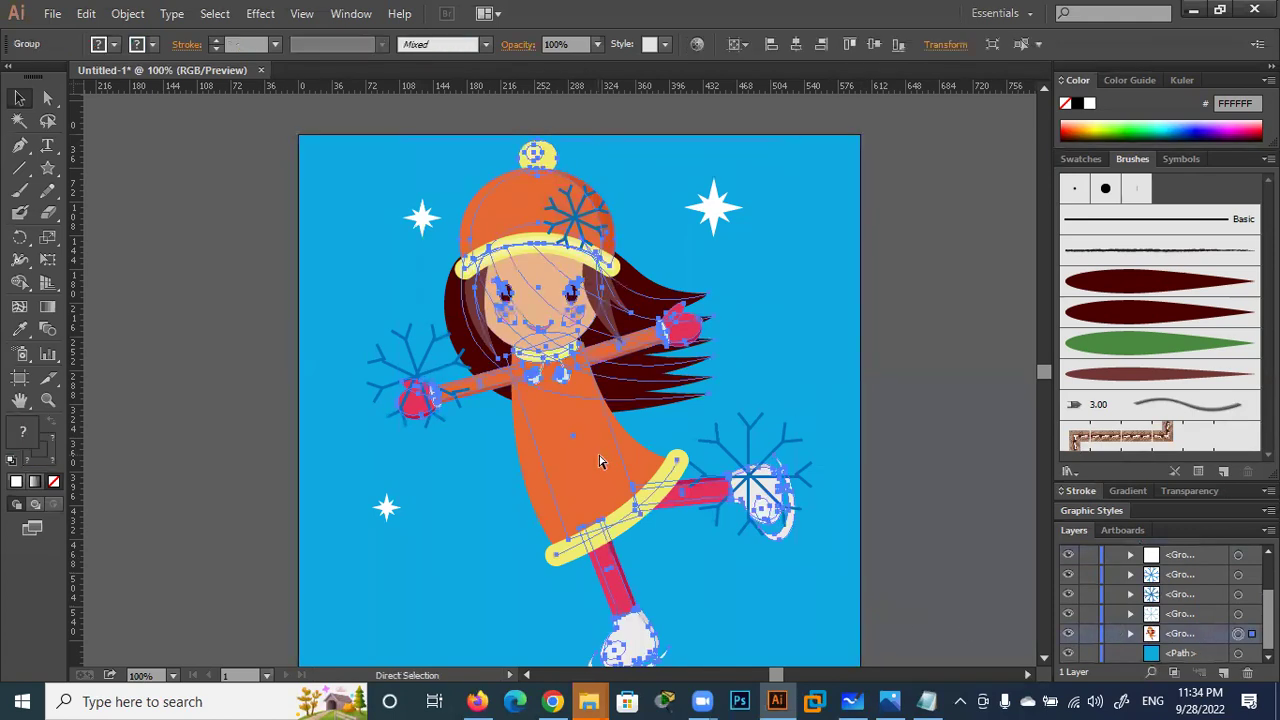
{"action": "key", "text": "ctrl+shift+bracketright"}
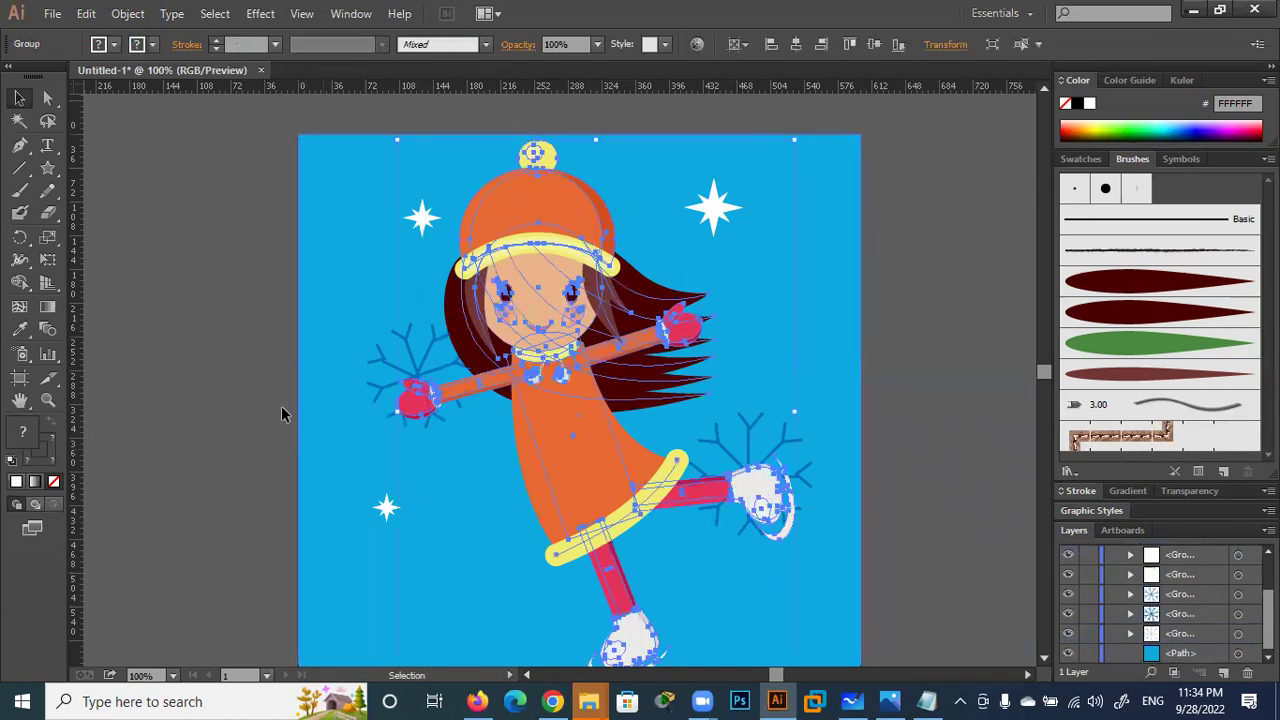
{"action": "left_click", "coordinate": [200, 343]}
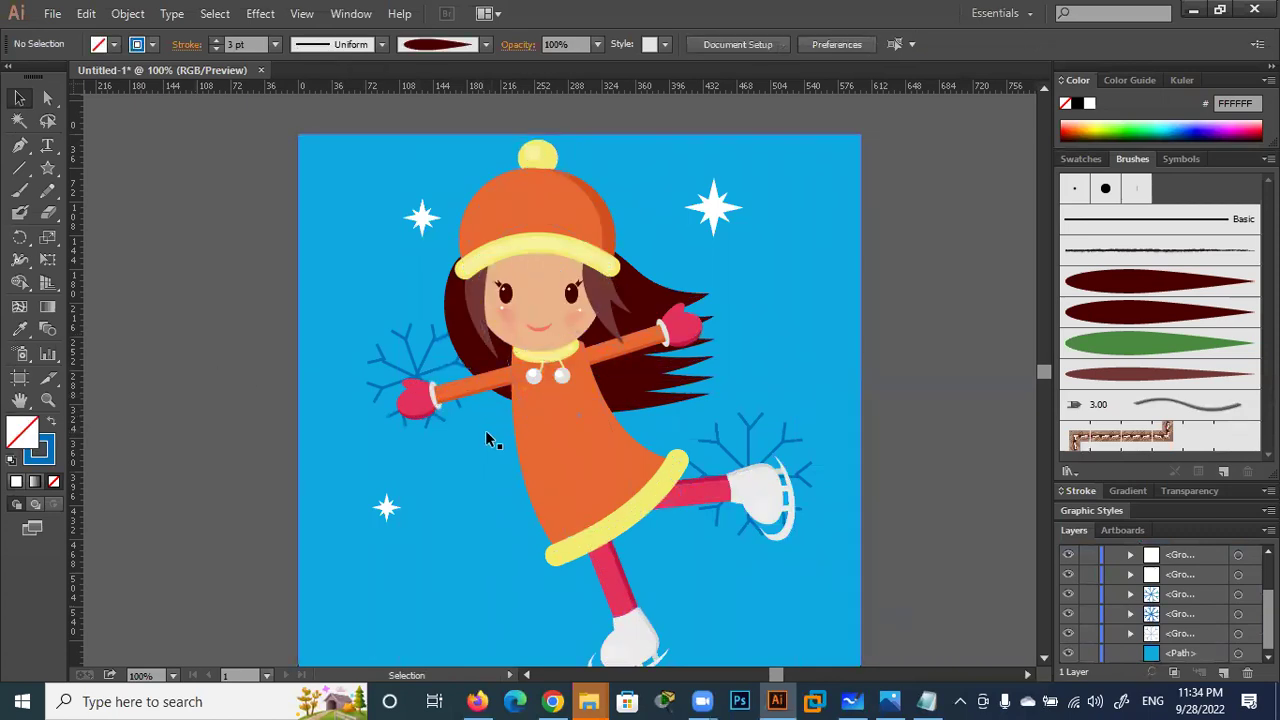
Reposition the large star and the snowflakes beside the star, skate and mitten
{"action": "scroll", "coordinate": [1133, 598], "scroll_direction": "up", "scroll_amount": 2}
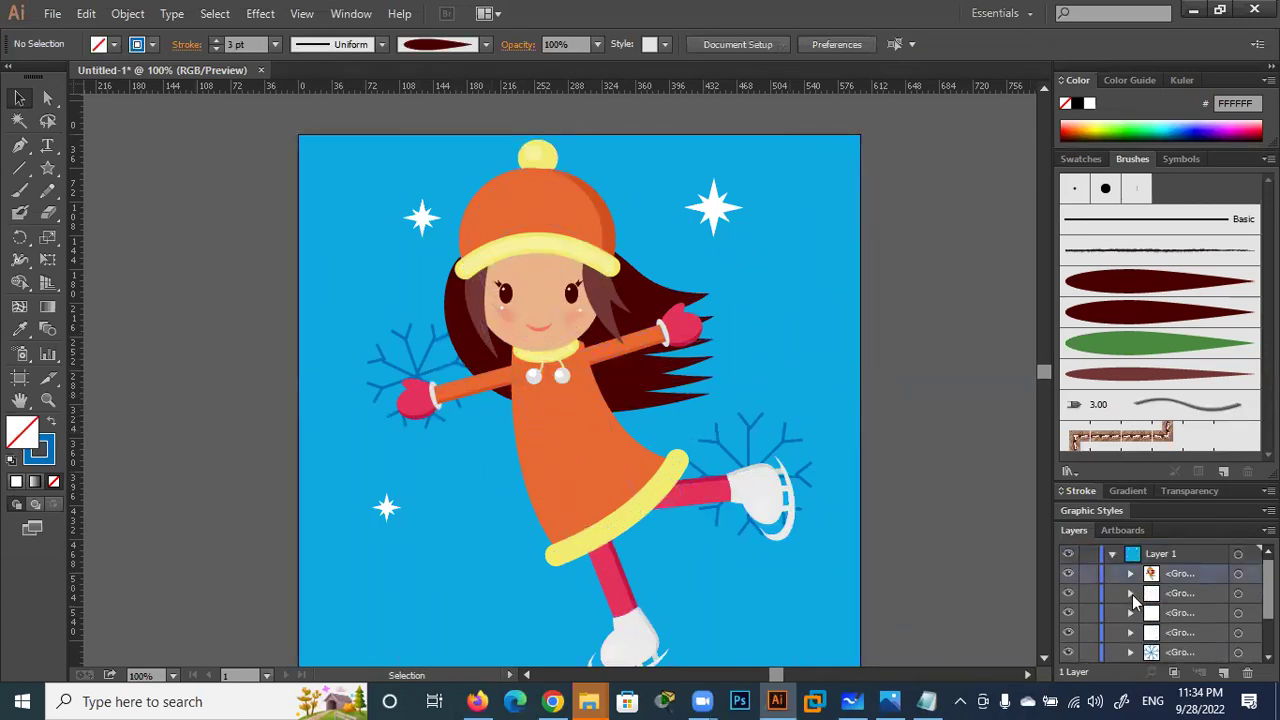
{"action": "left_click", "coordinate": [1068, 573]}
{"action": "mouse_move", "coordinate": [573, 220]}
{"action": "left_mouse_down"}
{"action": "mouse_move", "coordinate": [712, 288]}
{"action": "mouse_move", "coordinate": [692, 269]}
{"action": "left_mouse_up"}
{"action": "left_click_drag", "start_coordinate": [704, 210], "coordinate": [772, 179]}
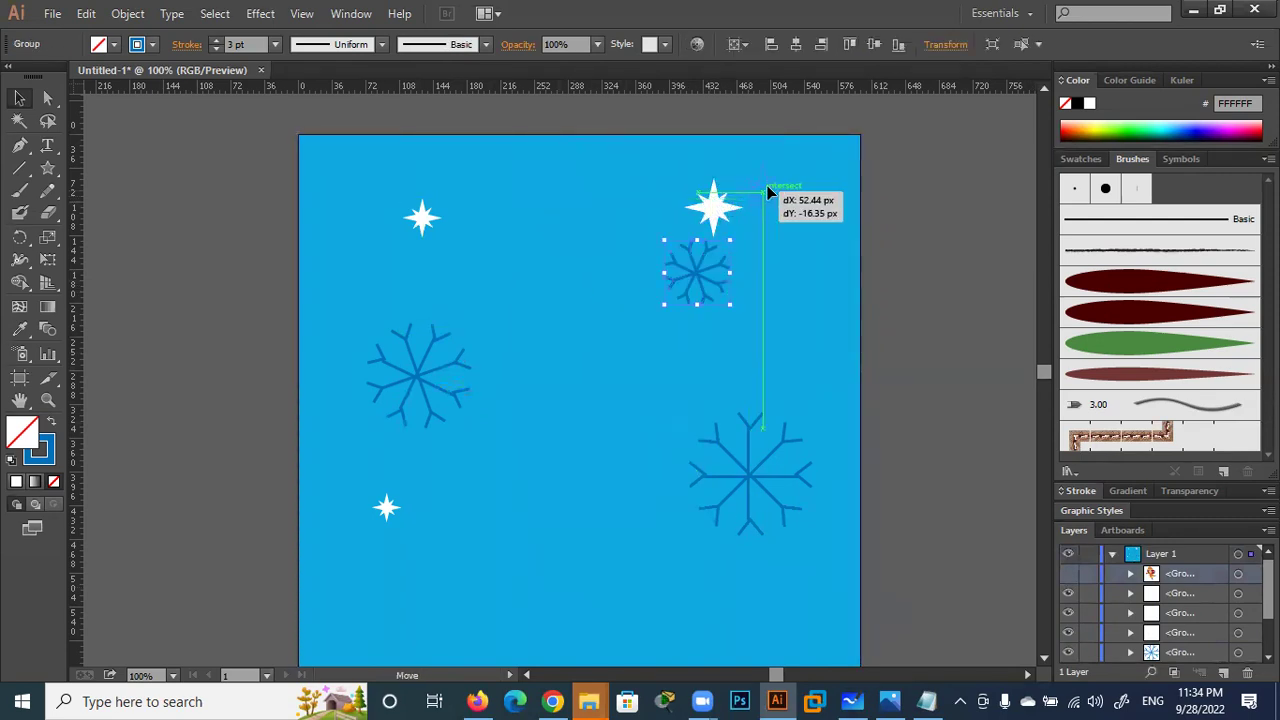
{"action": "left_click", "coordinate": [1068, 573]}
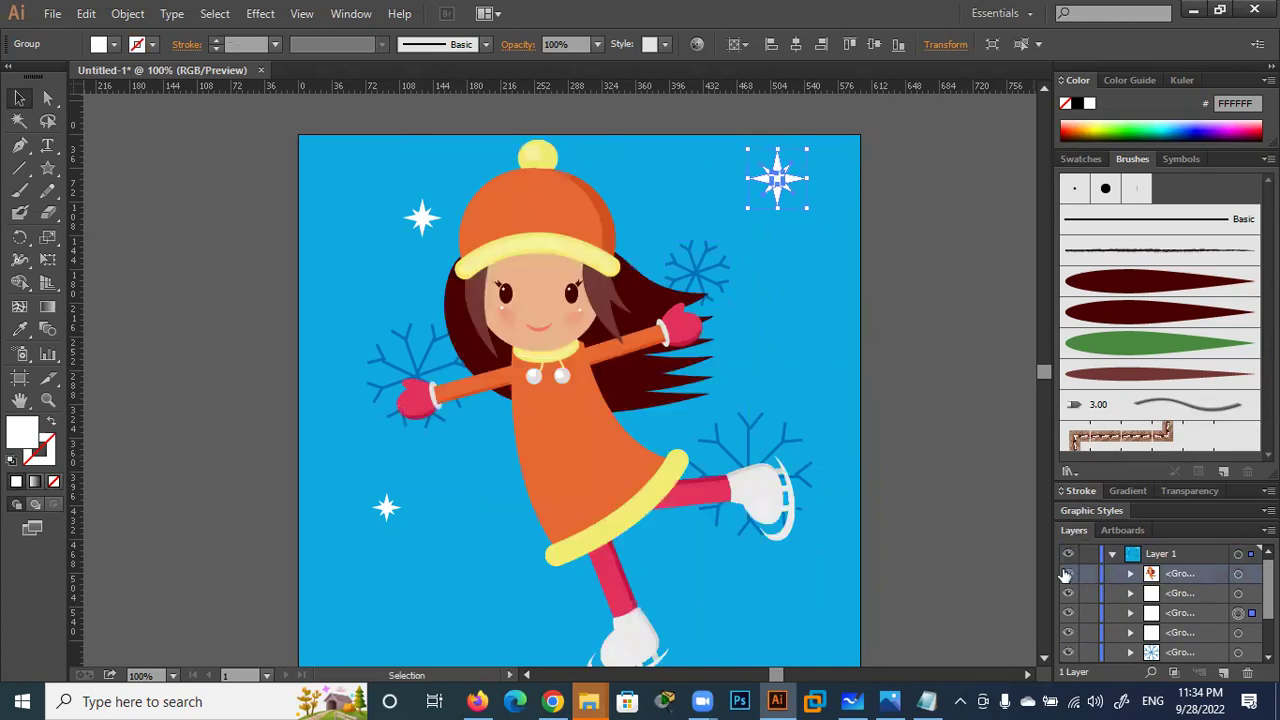
{"action": "left_click_drag", "start_coordinate": [700, 272], "coordinate": [686, 219]}
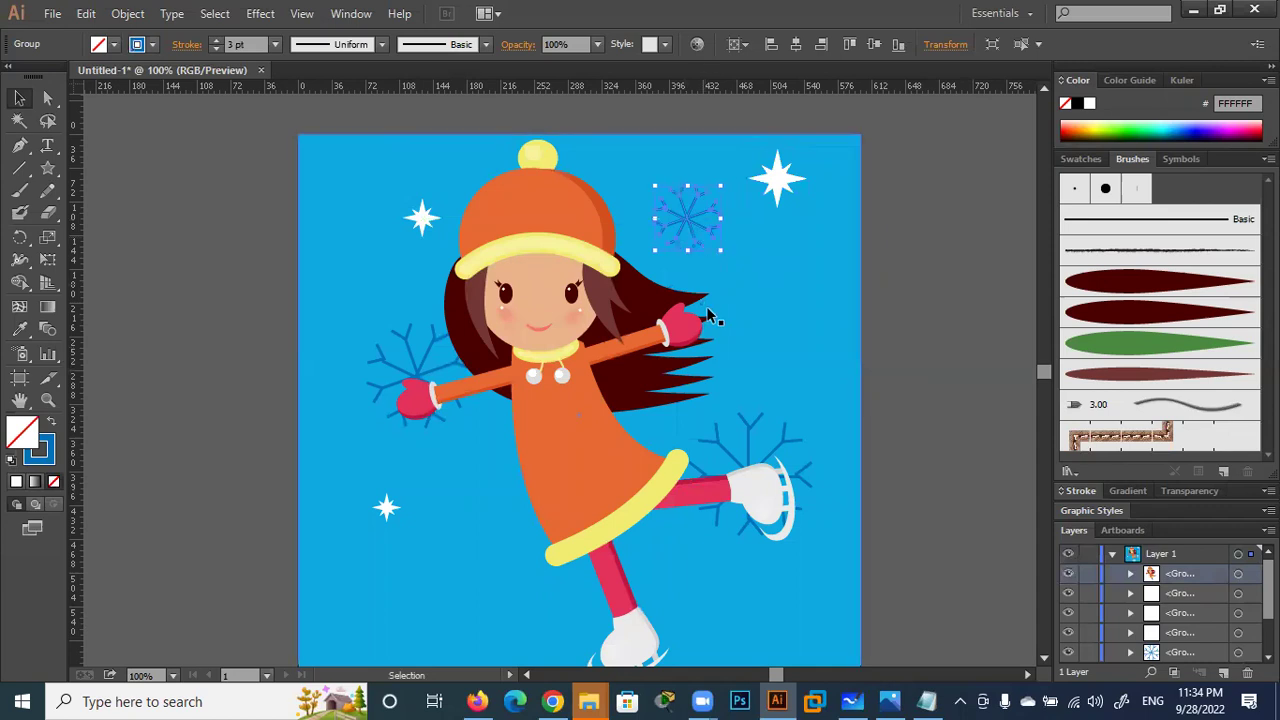
{"action": "left_click_drag", "start_coordinate": [745, 441], "coordinate": [773, 397]}
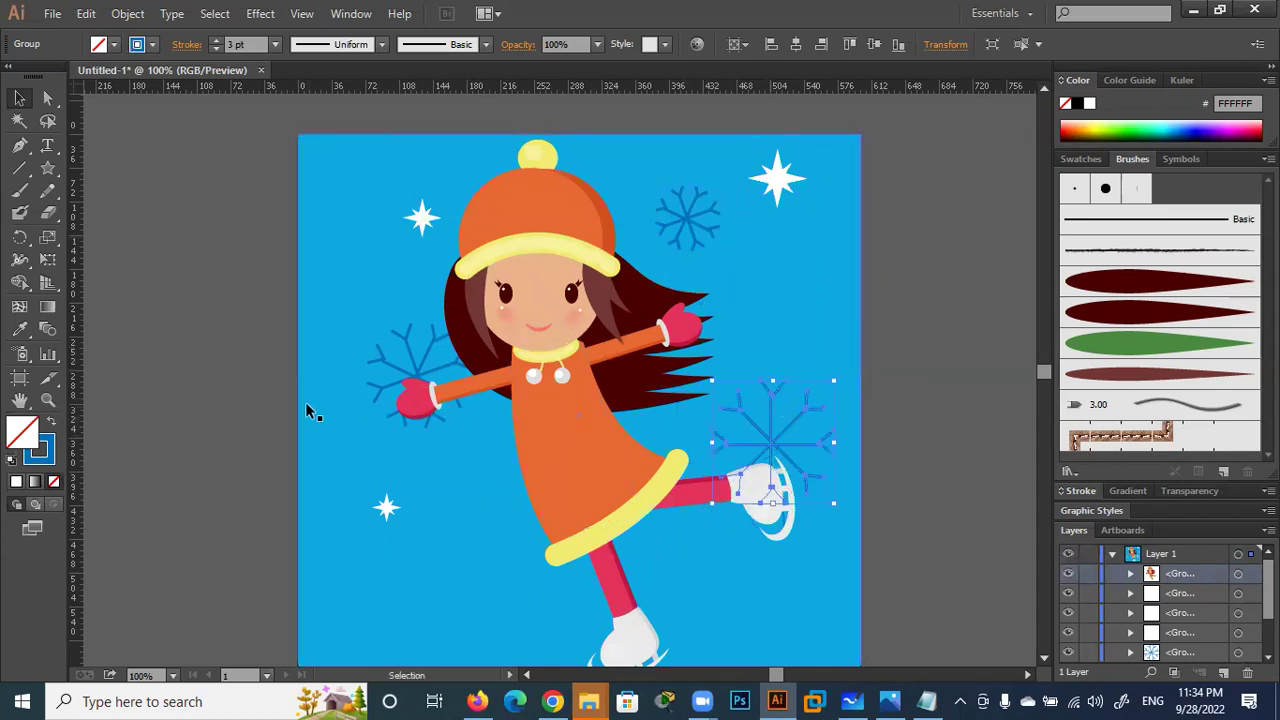
{"action": "left_click_drag", "start_coordinate": [416, 368], "coordinate": [377, 378]}
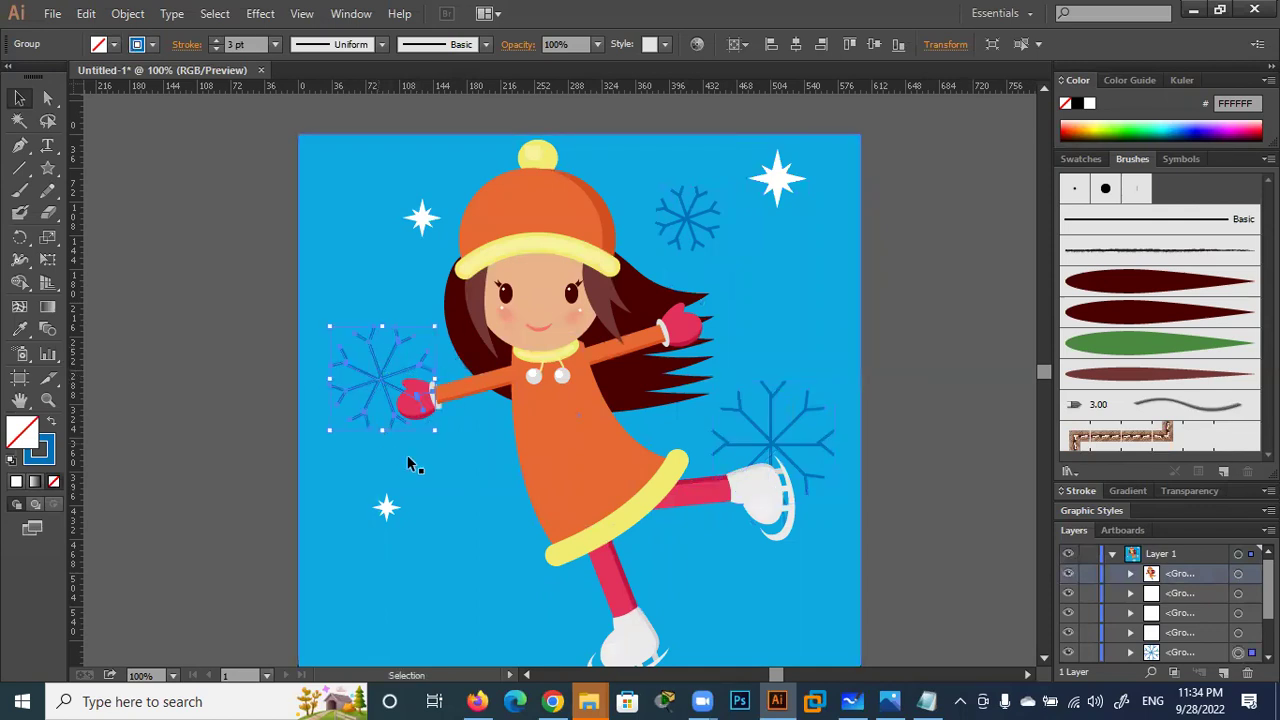
{"action": "left_click", "coordinate": [952, 402]}
{"action": "left_click", "coordinate": [772, 450]}
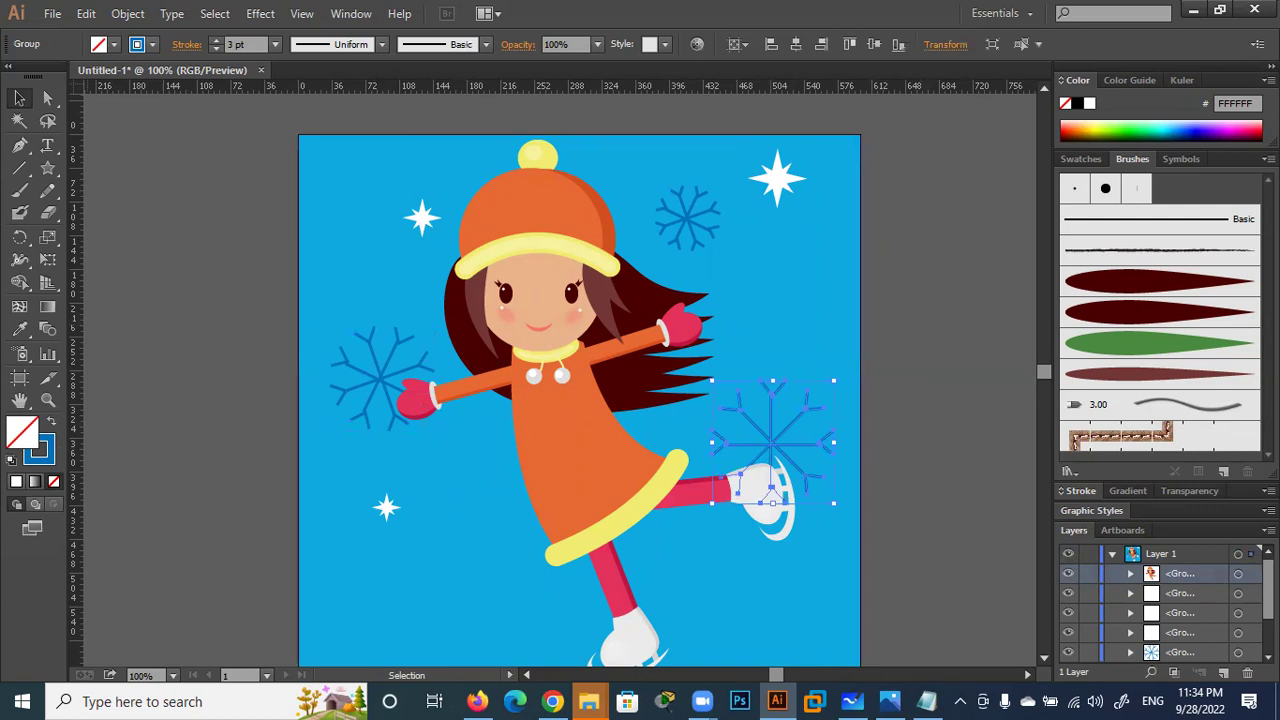
Set the skate snowflake's opacity to 20% in the Transparency panel
{"action": "left_click", "coordinate": [1181, 491]}
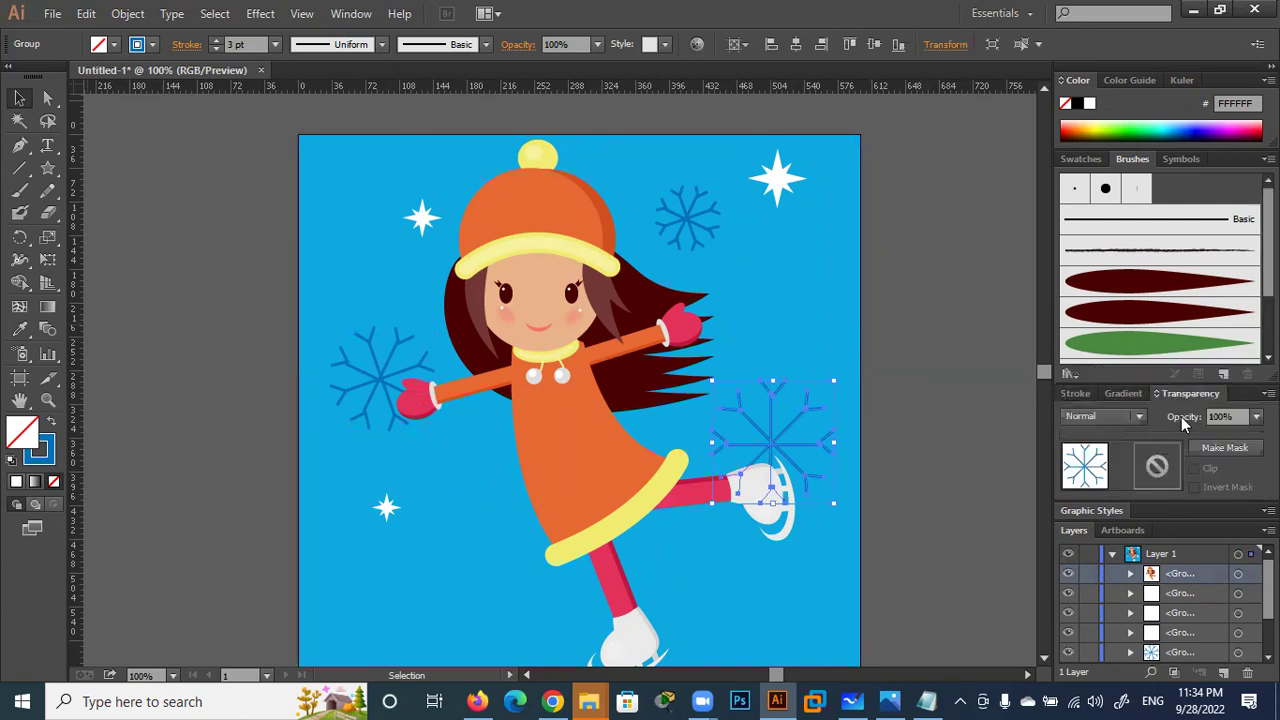
{"action": "left_click", "coordinate": [1256, 416]}
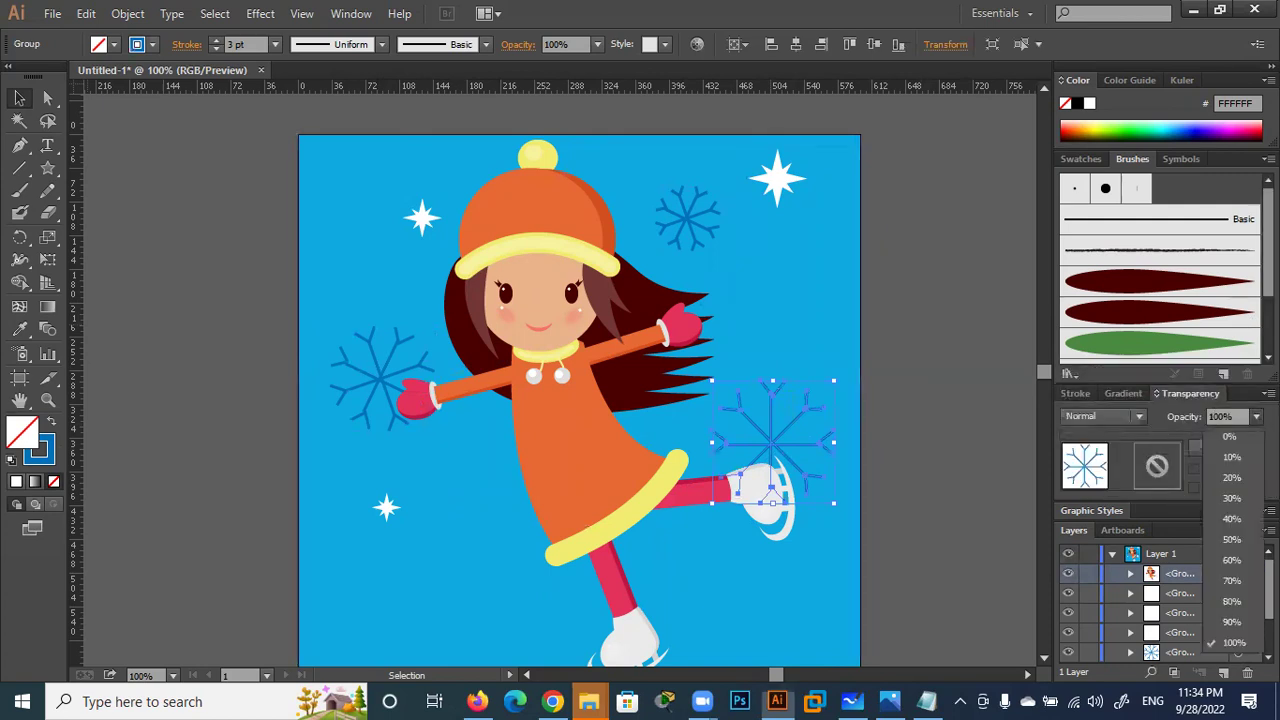
{"action": "left_click", "coordinate": [1237, 550]}
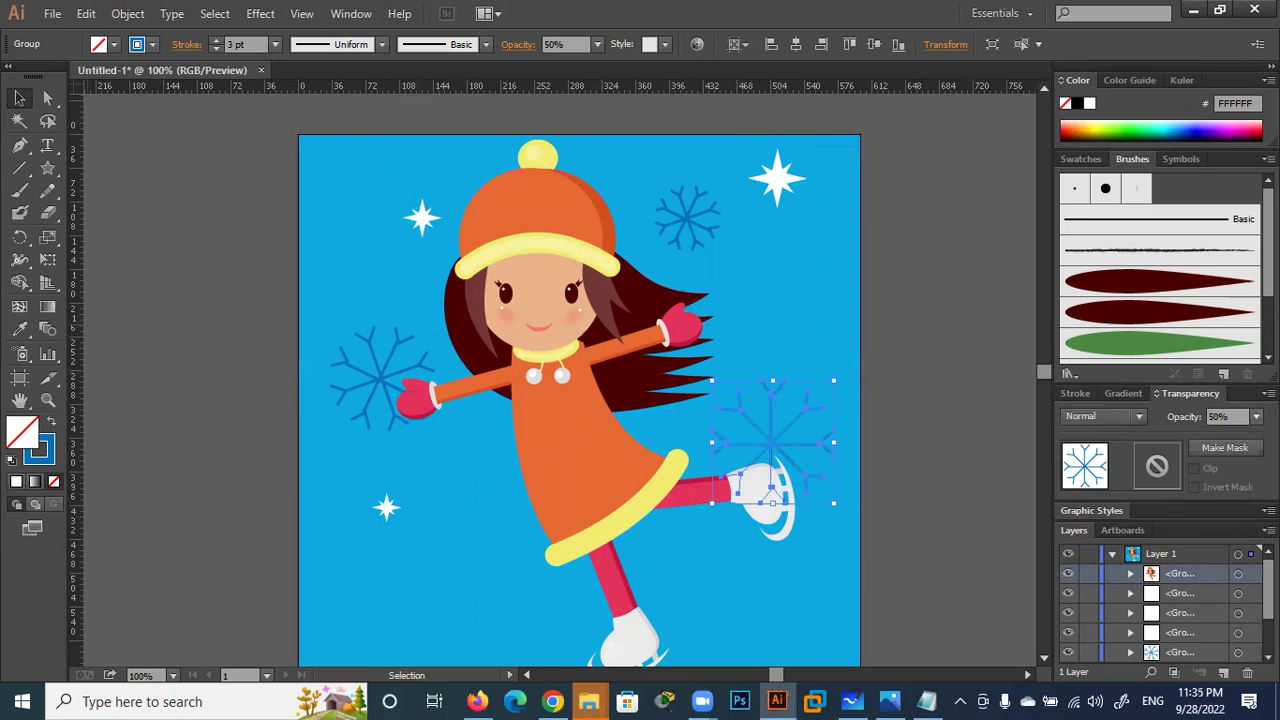
{"action": "left_click", "coordinate": [1256, 416]}
{"action": "left_click", "coordinate": [1232, 484]}
Fade the top snowflake to 30% and the left snowflake to 40% opacity
{"action": "left_click", "coordinate": [706, 232]}
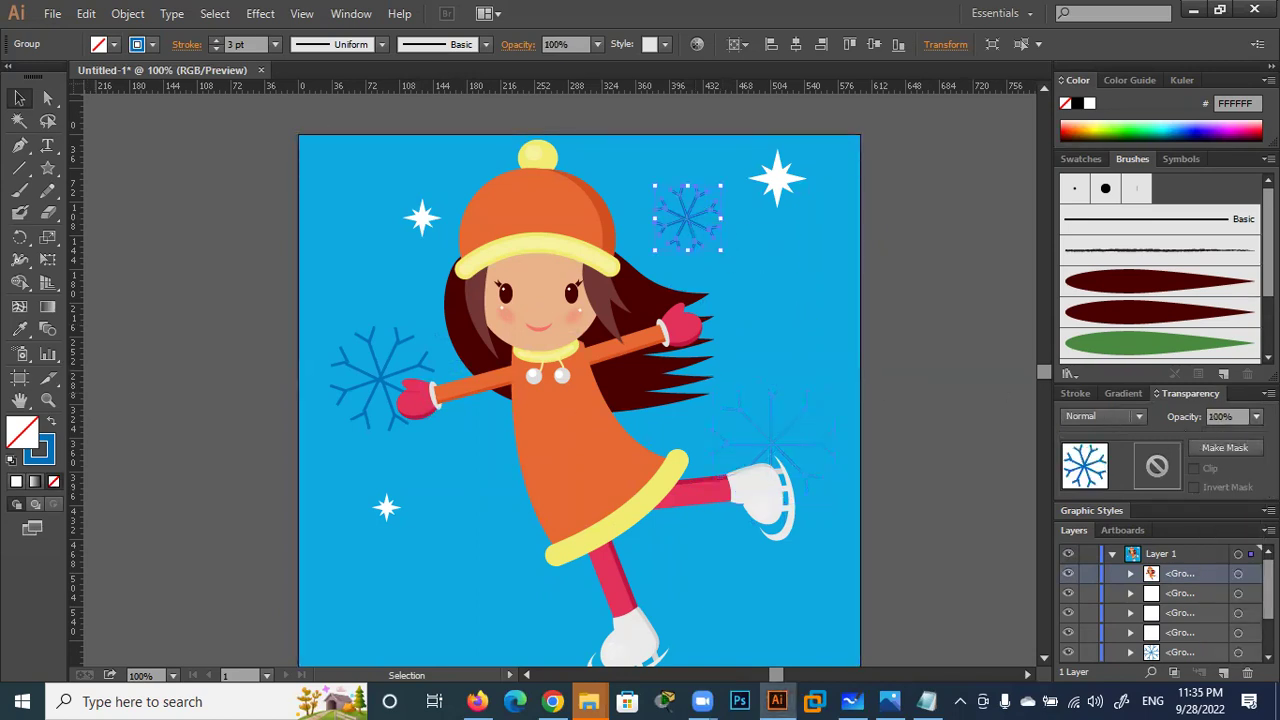
{"action": "left_click", "coordinate": [1256, 416]}
{"action": "left_click", "coordinate": [1232, 502]}
{"action": "left_click", "coordinate": [381, 384]}
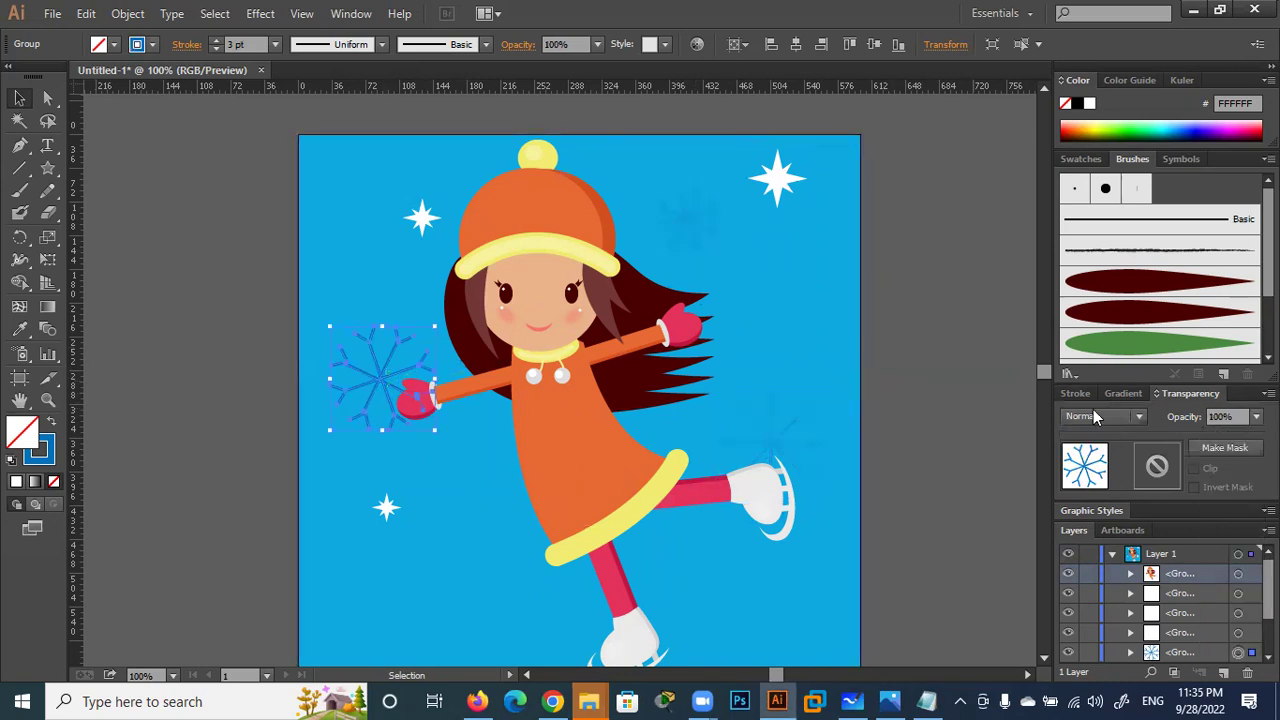
{"action": "left_click", "coordinate": [1256, 416]}
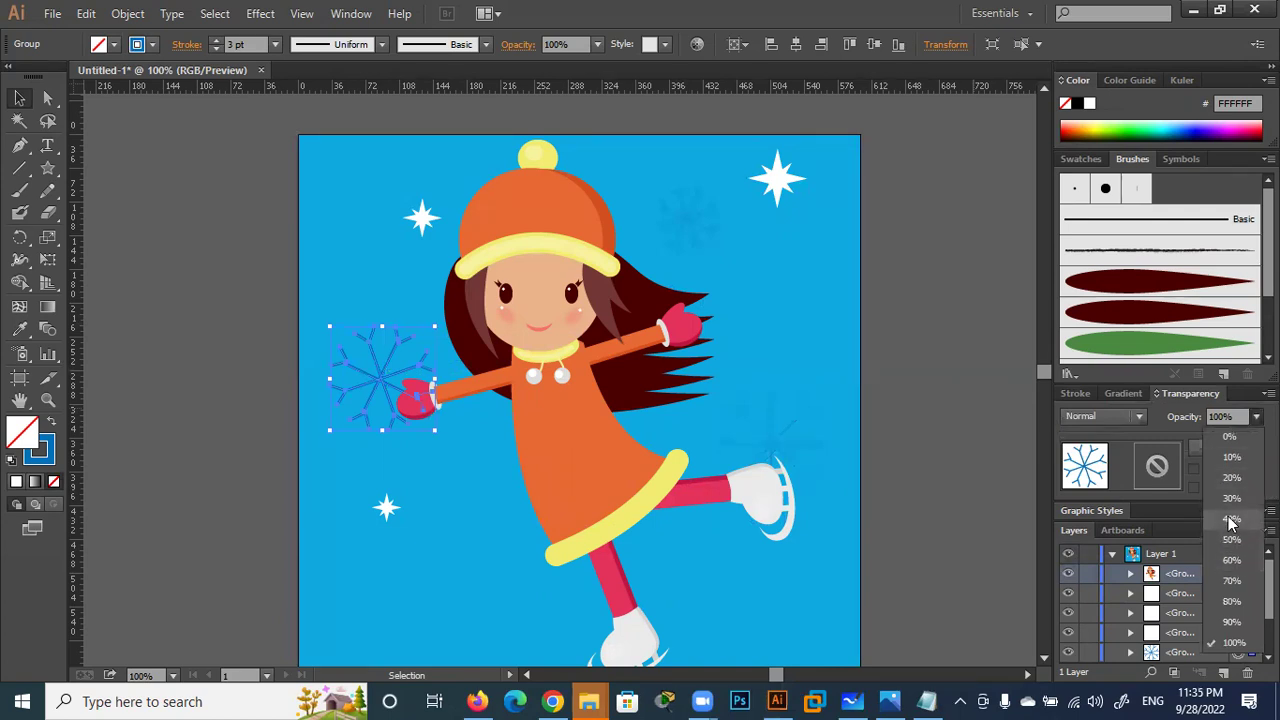
{"action": "left_click", "coordinate": [1230, 518]}
{"action": "left_click", "coordinate": [687, 218]}
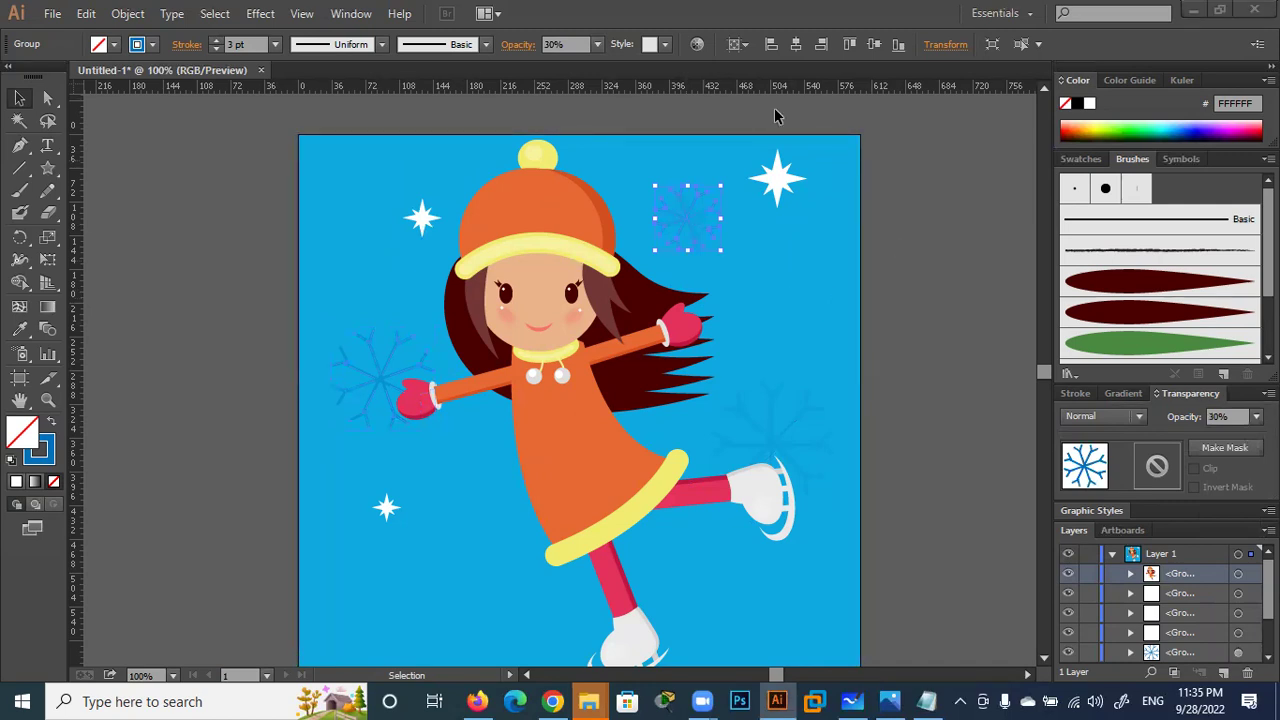
{"action": "left_click", "coordinate": [262, 14]}
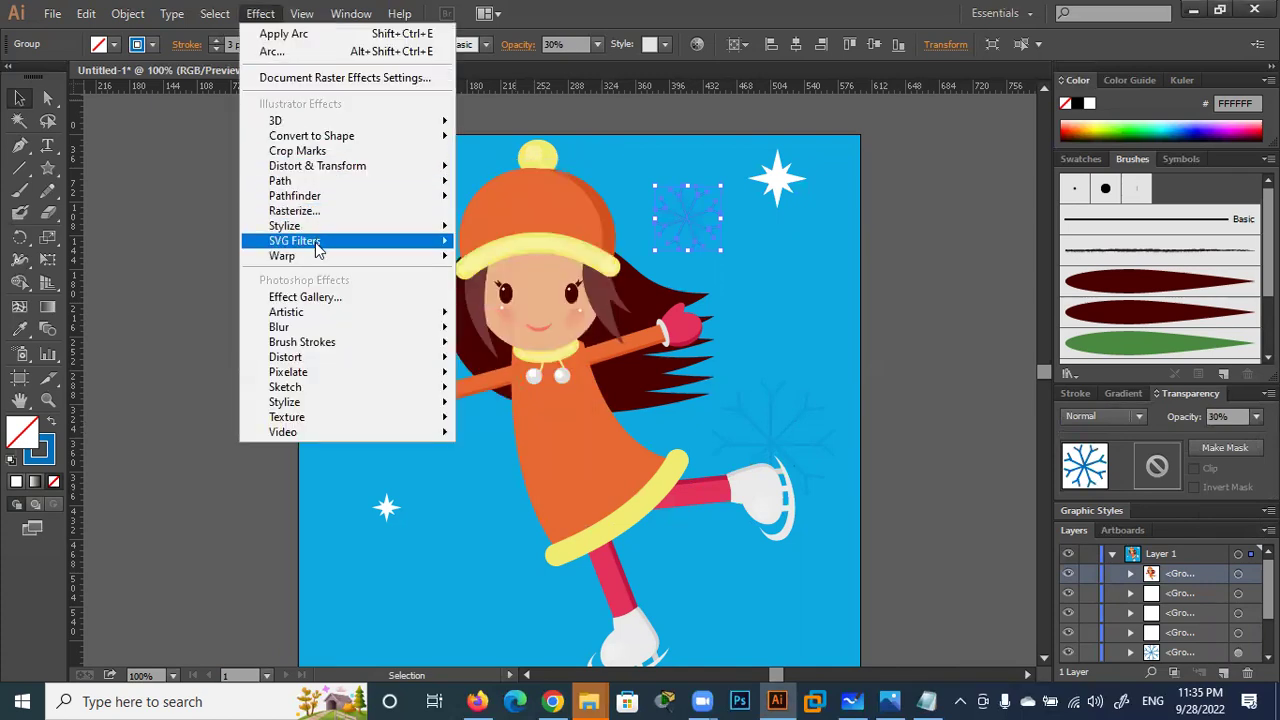
{"action": "mouse_move", "coordinate": [284, 226]}
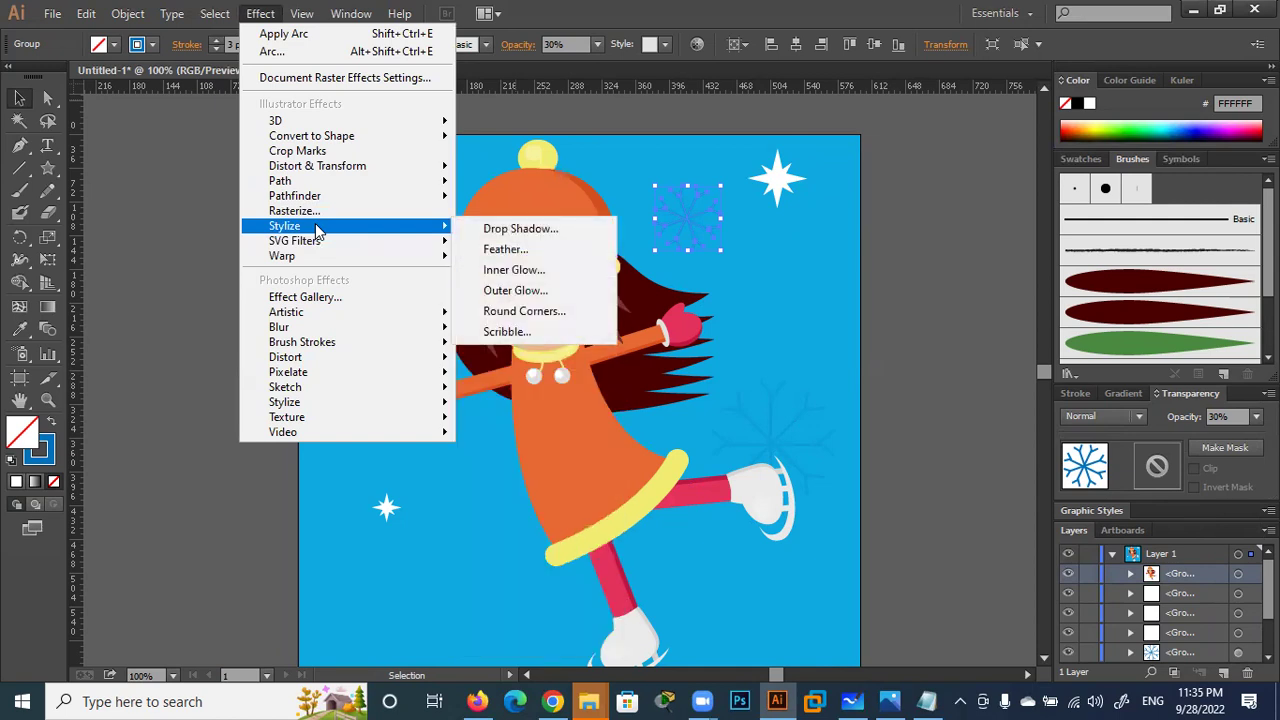
Add an Outer Glow to the top snowflake with a pale yellow colour
{"action": "left_click", "coordinate": [537, 300]}
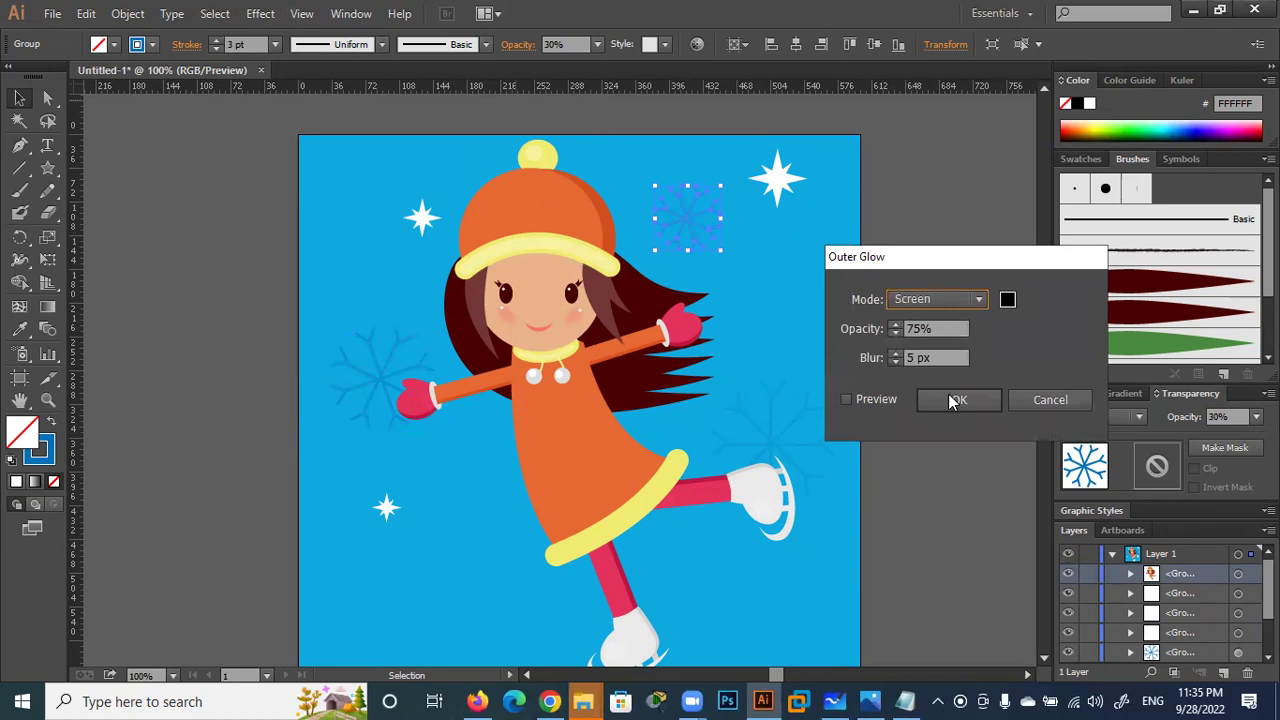
{"action": "left_click", "coordinate": [848, 400]}
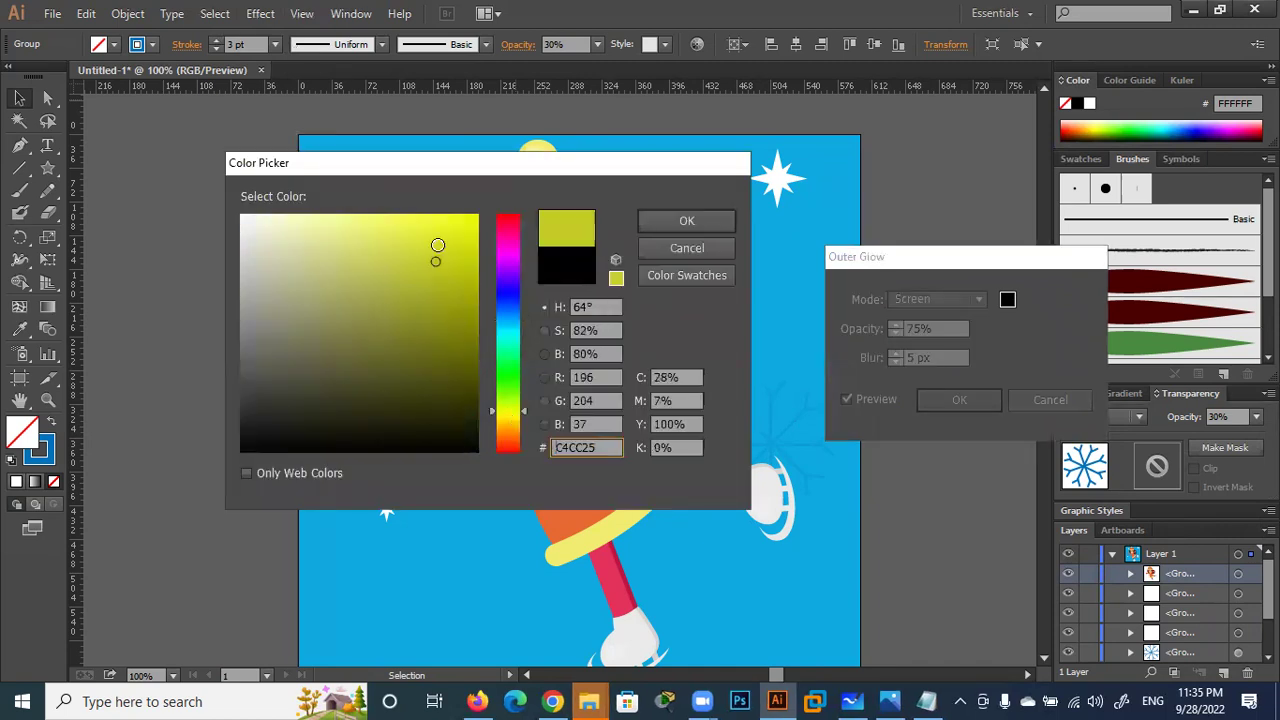
{"action": "left_click_drag", "start_coordinate": [432, 214], "coordinate": [303, 187]}
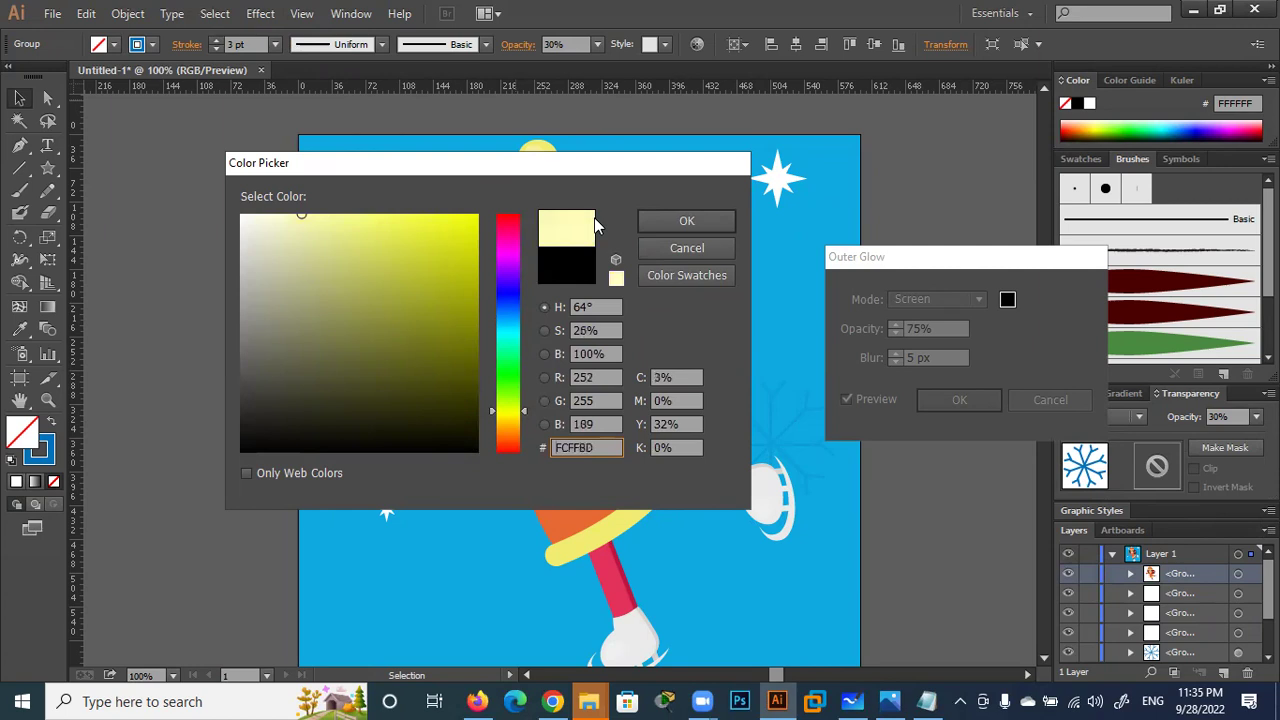
{"action": "left_click", "coordinate": [665, 221]}
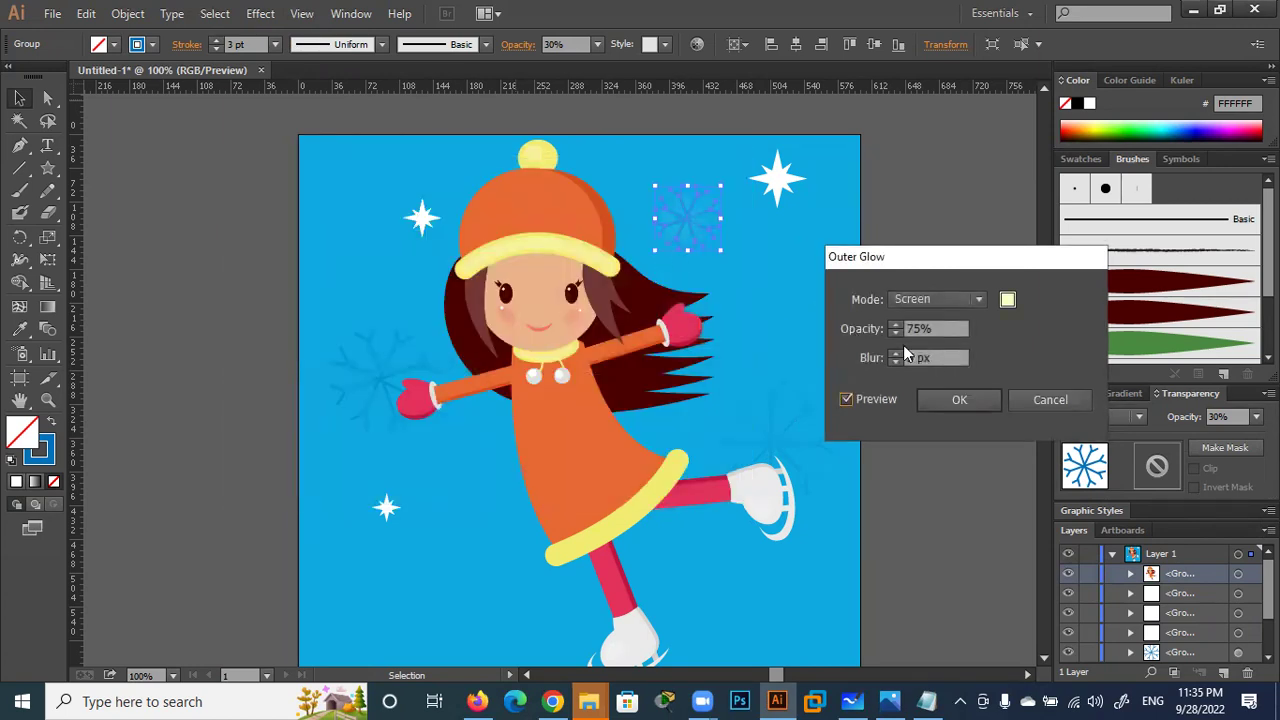
Set the glow to Normal mode, 15 px blur and 94% opacity, and apply it
{"action": "left_click", "coordinate": [915, 299]}
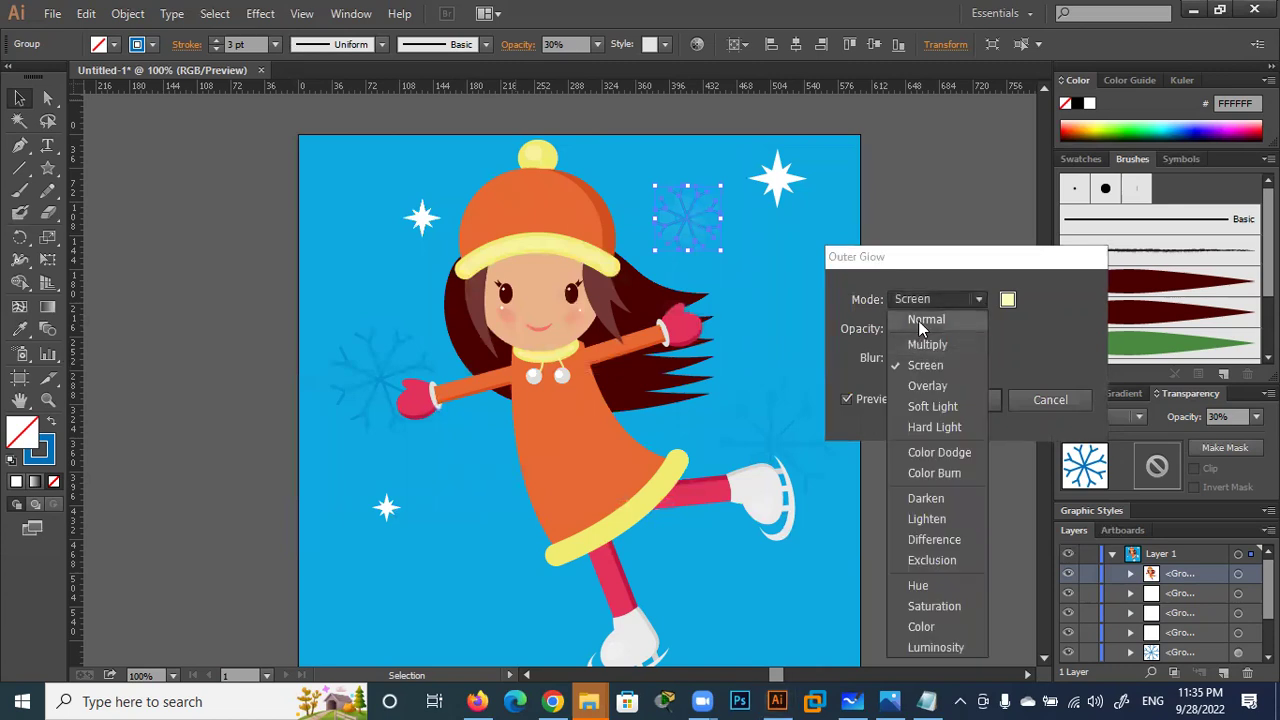
{"action": "left_click", "coordinate": [918, 320]}
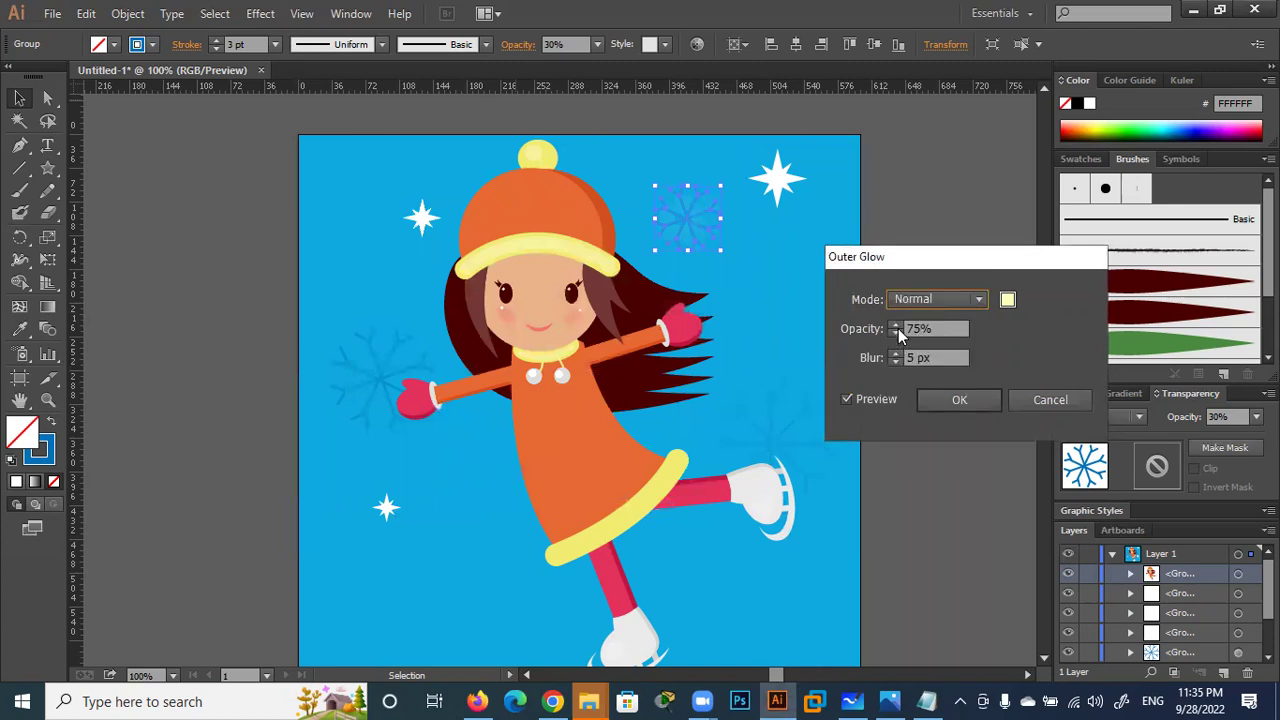
{"action": "left_click", "coordinate": [895, 353]}
{"action": "left_click", "coordinate": [895, 353]}
{"action": "left_click", "coordinate": [895, 325]}
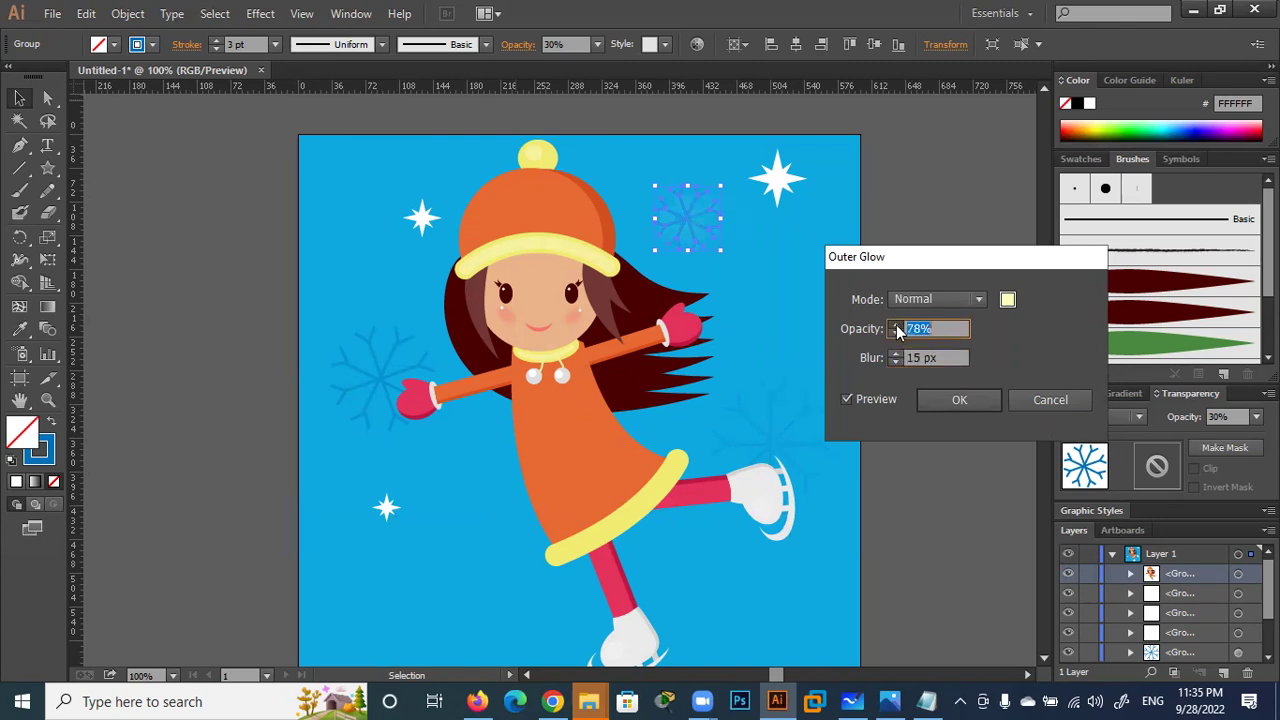
{"action": "left_click", "coordinate": [896, 326]}
{"action": "left_click", "coordinate": [896, 326]}
{"action": "left_click", "coordinate": [896, 326]}
{"action": "left_click", "coordinate": [896, 326]}
{"action": "left_click", "coordinate": [896, 326]}
{"action": "left_click", "coordinate": [939, 401]}
Zoom and pan around the artwork to inspect the snowflake's new glow
{"action": "scroll", "coordinate": [749, 291], "scroll_direction": "up", "scroll_amount": 3}
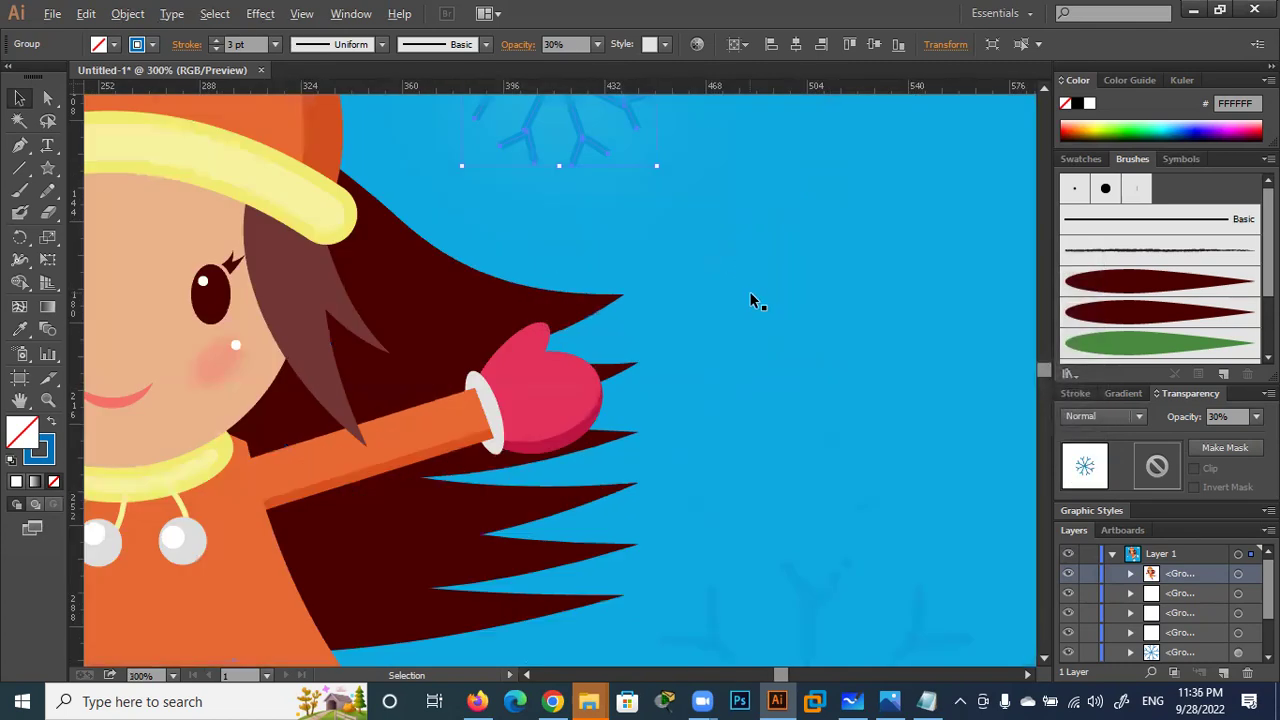
{"action": "left_click_drag", "start_coordinate": [712, 219], "coordinate": [825, 429]}
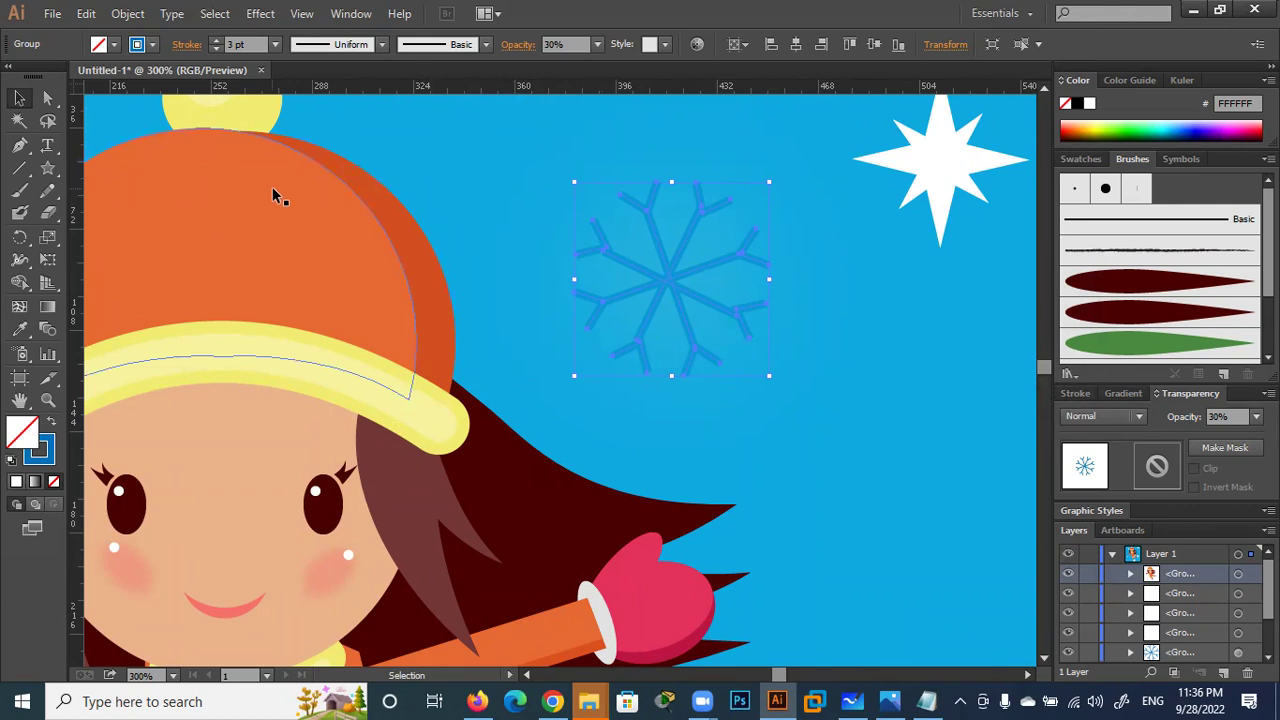
{"action": "scroll", "coordinate": [643, 245], "scroll_direction": "down", "scroll_amount": 1}
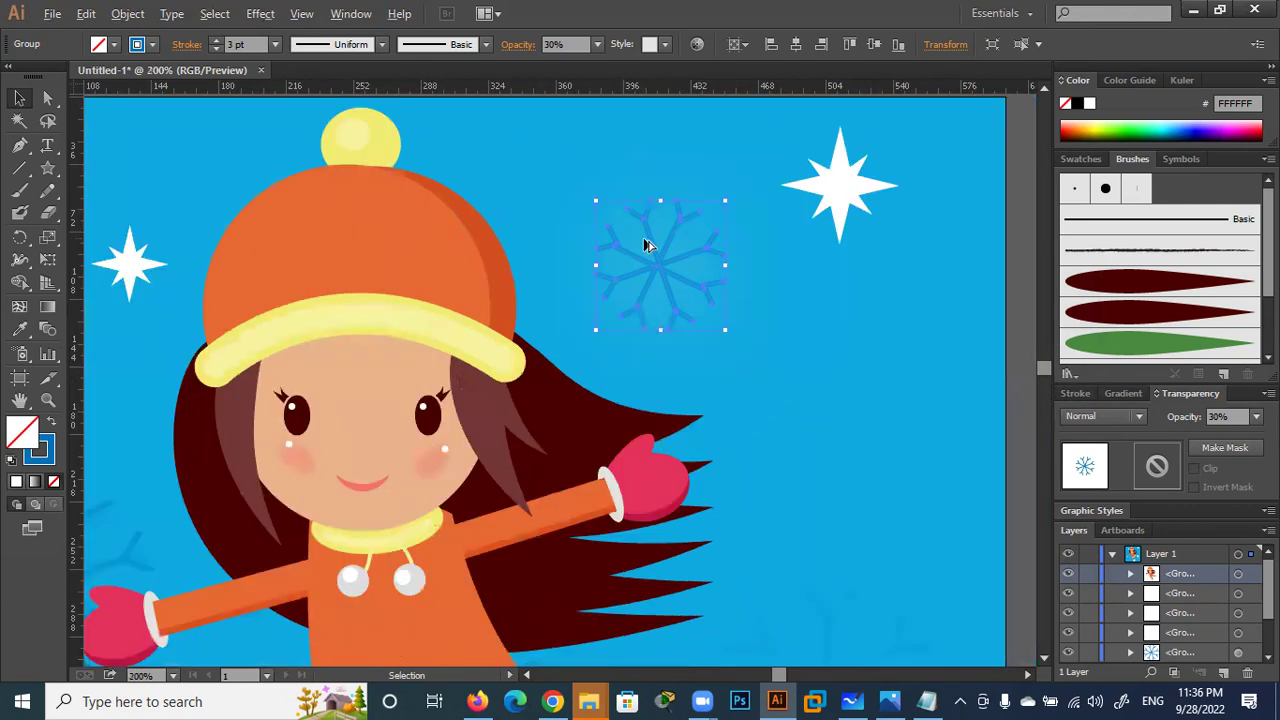
{"action": "scroll", "coordinate": [645, 245], "scroll_direction": "down", "scroll_amount": 1}
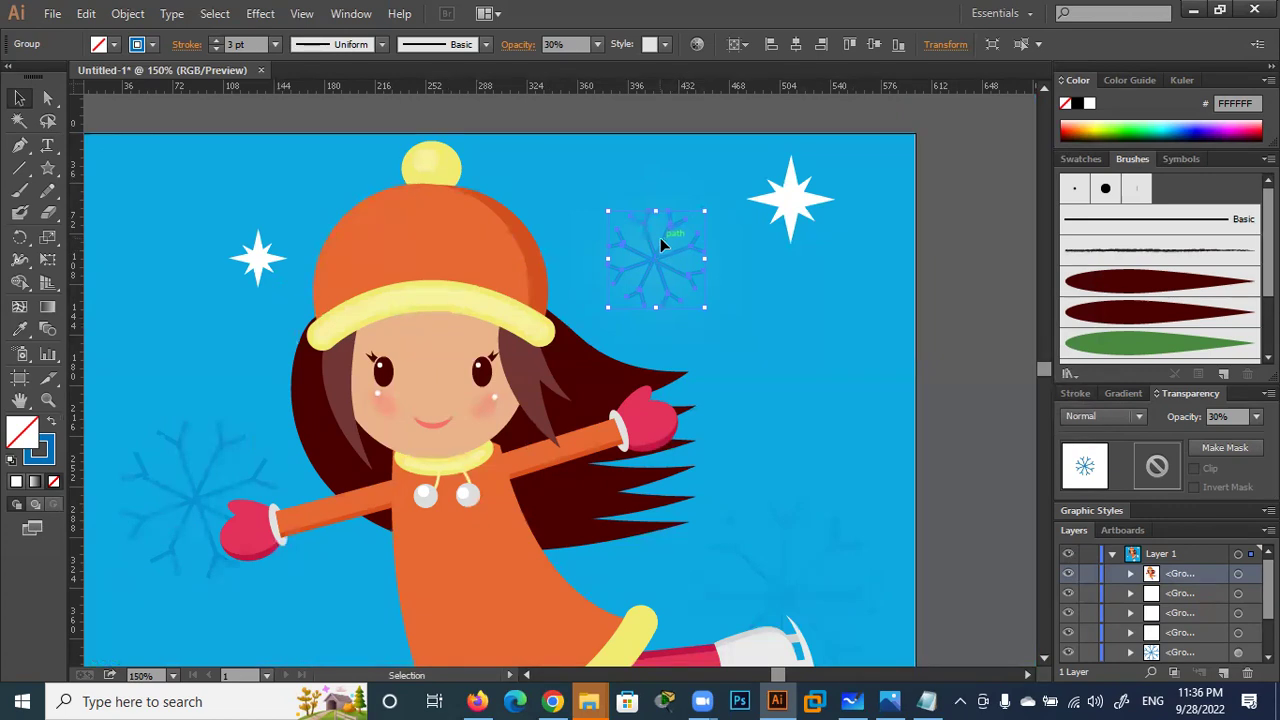
{"action": "left_click", "coordinate": [1007, 317]}
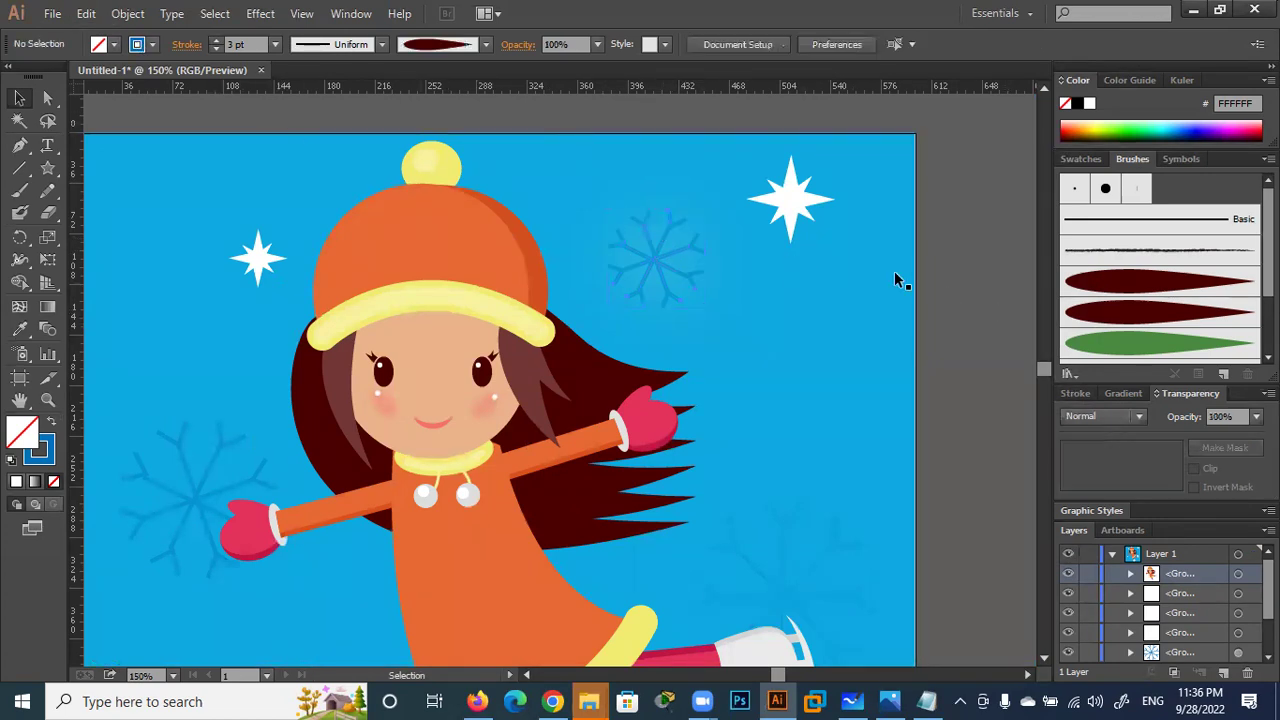
{"action": "scroll", "coordinate": [656, 258], "scroll_direction": "up", "scroll_amount": 2}
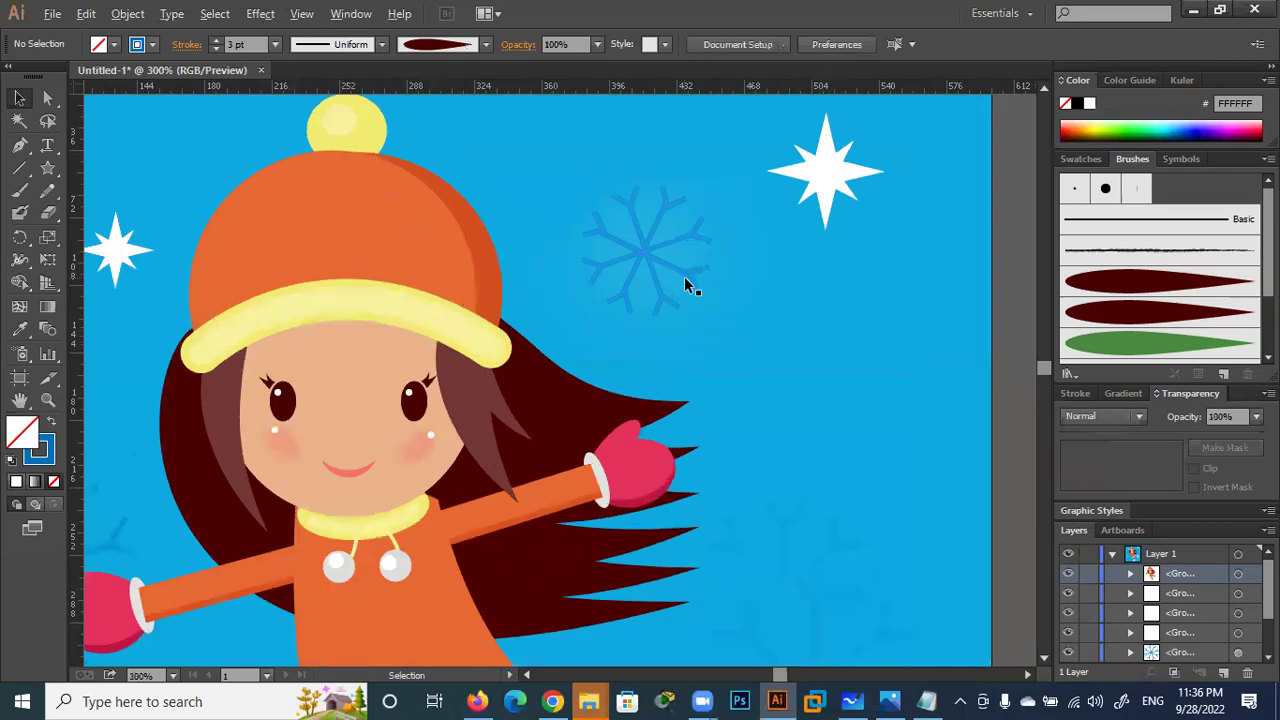
{"action": "mouse_move", "coordinate": [660, 280]}
{"action": "left_mouse_down"}
{"action": "mouse_move", "coordinate": [577, 140]}
{"action": "mouse_move", "coordinate": [450, 60]}
{"action": "left_mouse_up"}
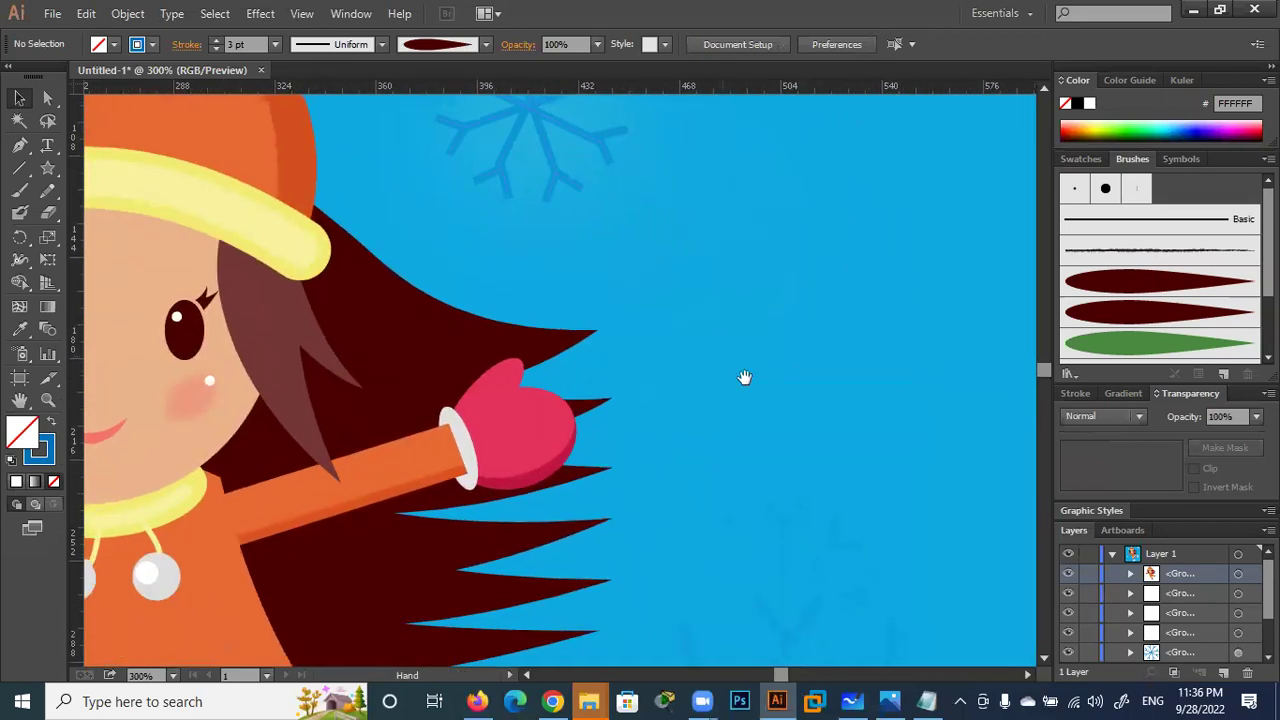
{"action": "left_click_drag", "start_coordinate": [743, 374], "coordinate": [723, 163]}
{"action": "left_click_drag", "start_coordinate": [780, 324], "coordinate": [775, 264]}
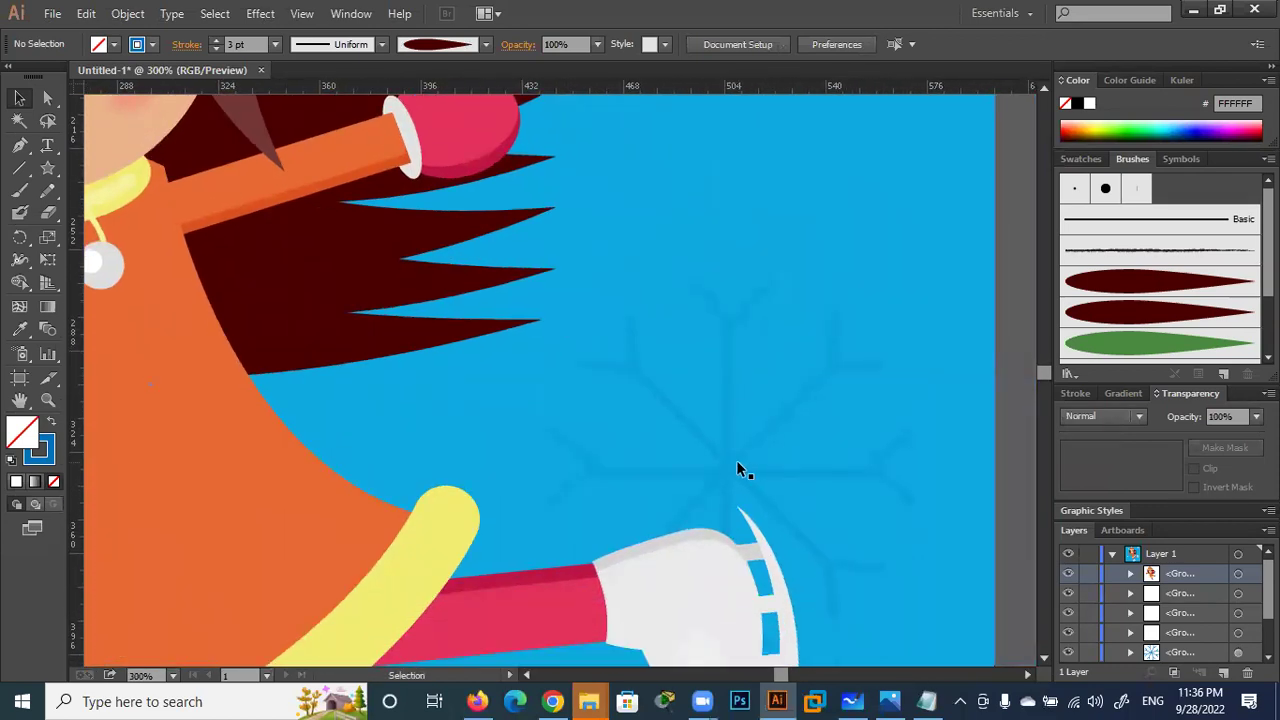
Zoom back out, reselect the glowing snowflake and open the Window menu
{"action": "scroll", "coordinate": [900, 466], "scroll_direction": "down", "scroll_amount": 1}
{"action": "scroll", "coordinate": [1180, 568], "scroll_direction": "down", "scroll_amount": 2}
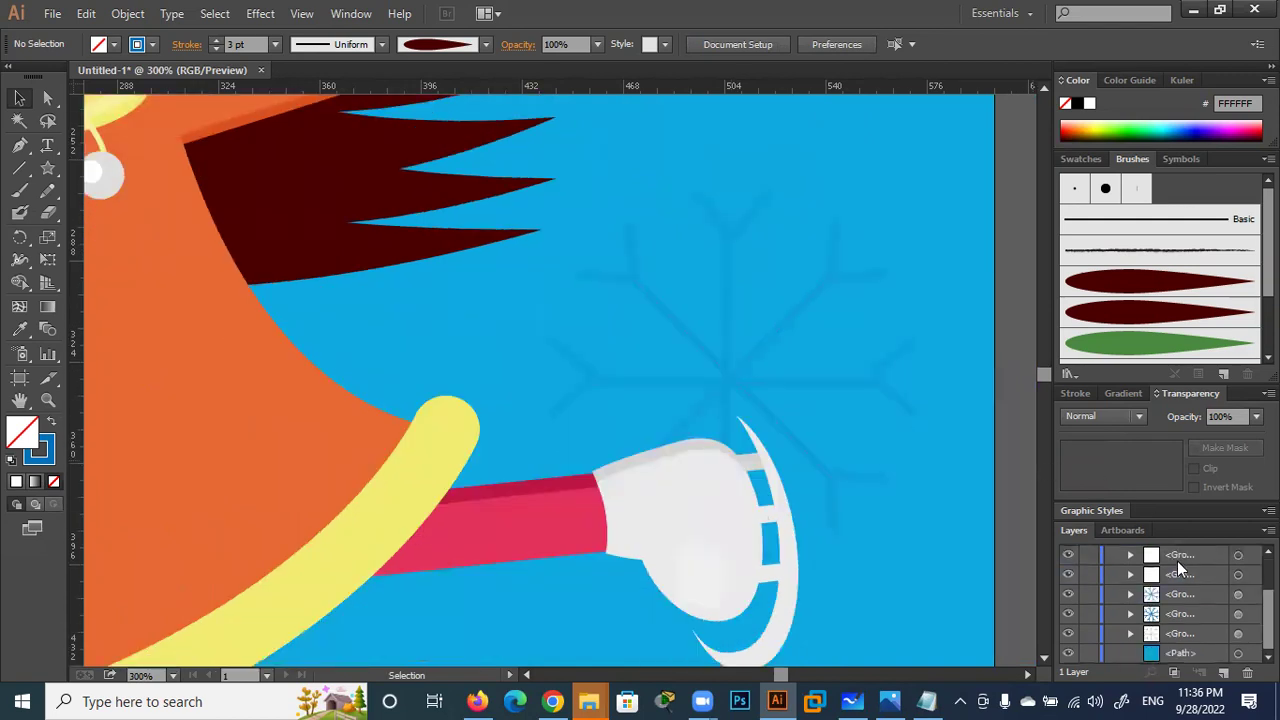
{"action": "scroll", "coordinate": [877, 477], "scroll_direction": "up", "scroll_amount": 2}
{"action": "scroll", "coordinate": [877, 477], "scroll_direction": "up", "scroll_amount": 5}
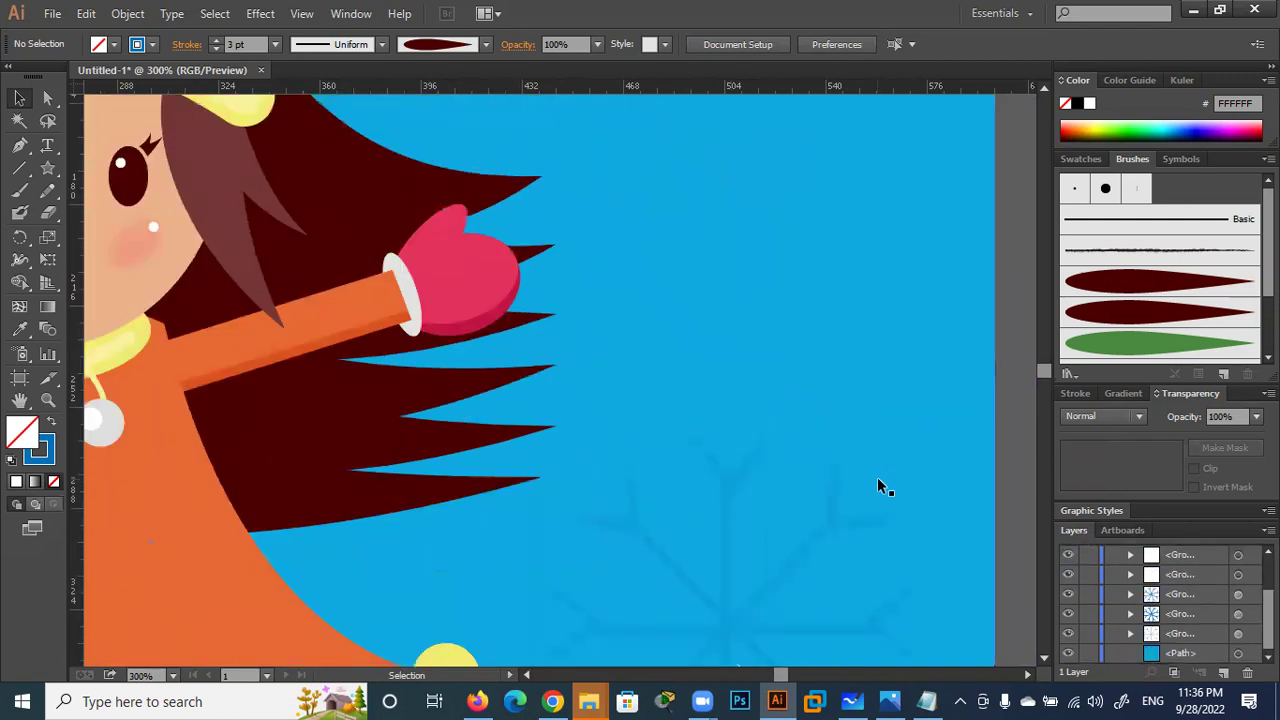
{"action": "scroll", "coordinate": [877, 477], "scroll_direction": "up", "scroll_amount": 4}
{"action": "scroll", "coordinate": [646, 432], "scroll_direction": "up", "scroll_amount": 3}
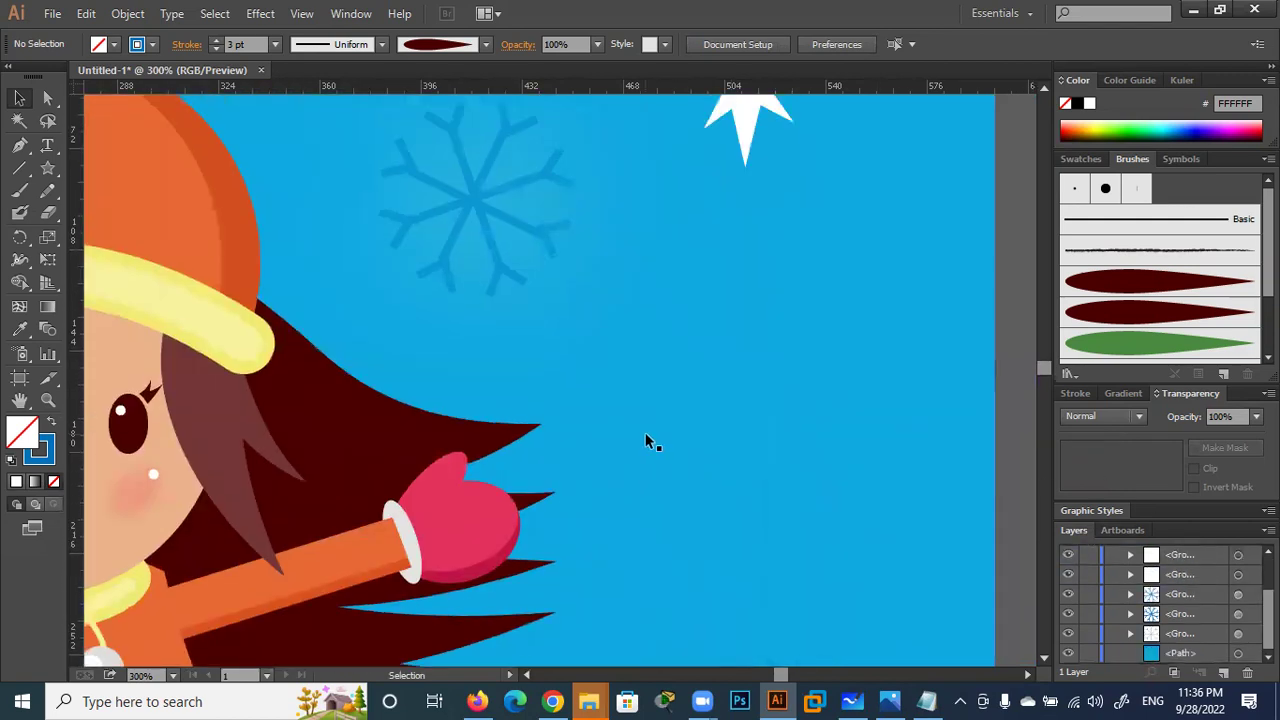
{"action": "left_click", "coordinate": [482, 210]}
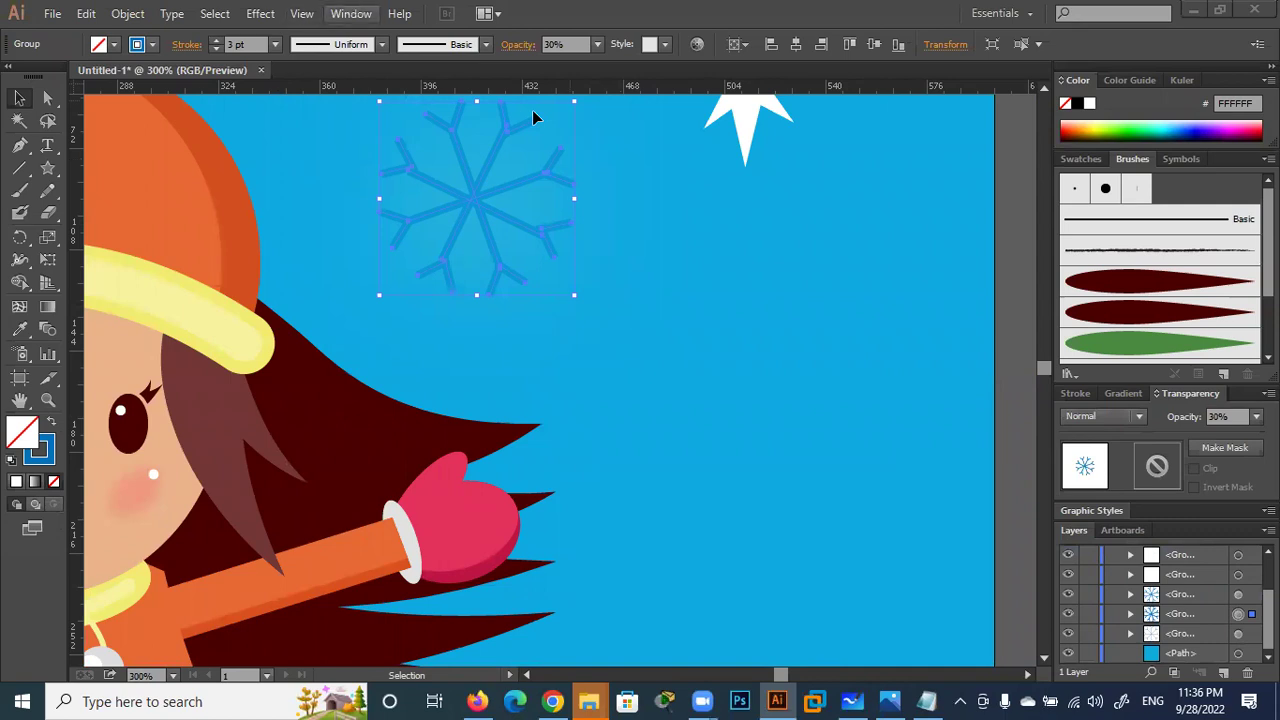
{"action": "left_click", "coordinate": [351, 13]}
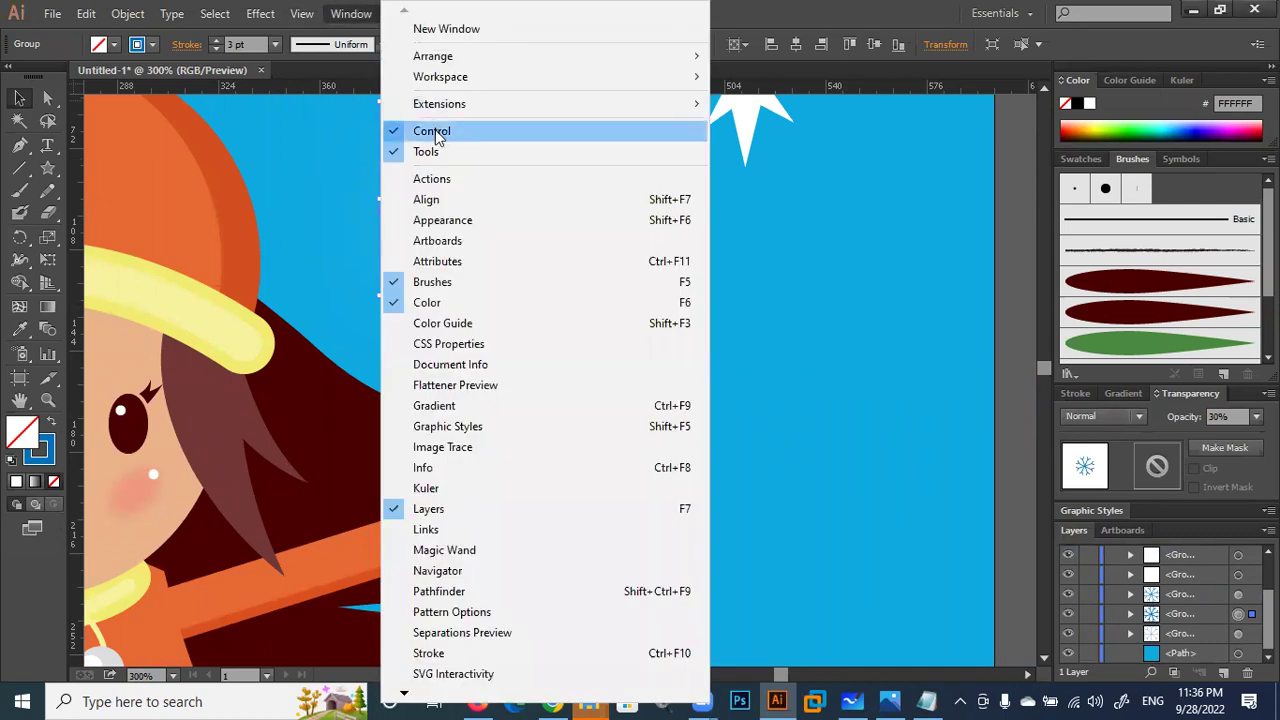
Reopen the snowflake's Outer Glow settings and try bright yellow FFFF00 as the colour
{"action": "left_click", "coordinate": [452, 222]}
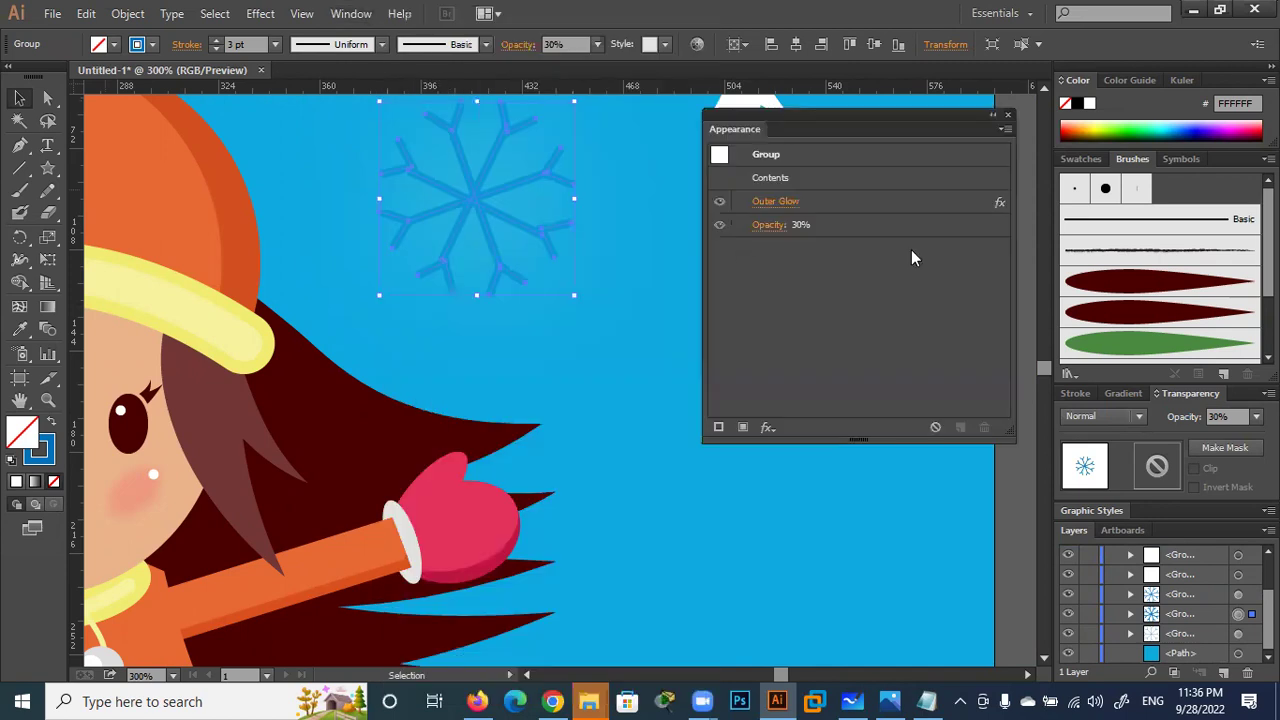
{"action": "left_click", "coordinate": [785, 203]}
{"action": "left_click", "coordinate": [845, 399]}
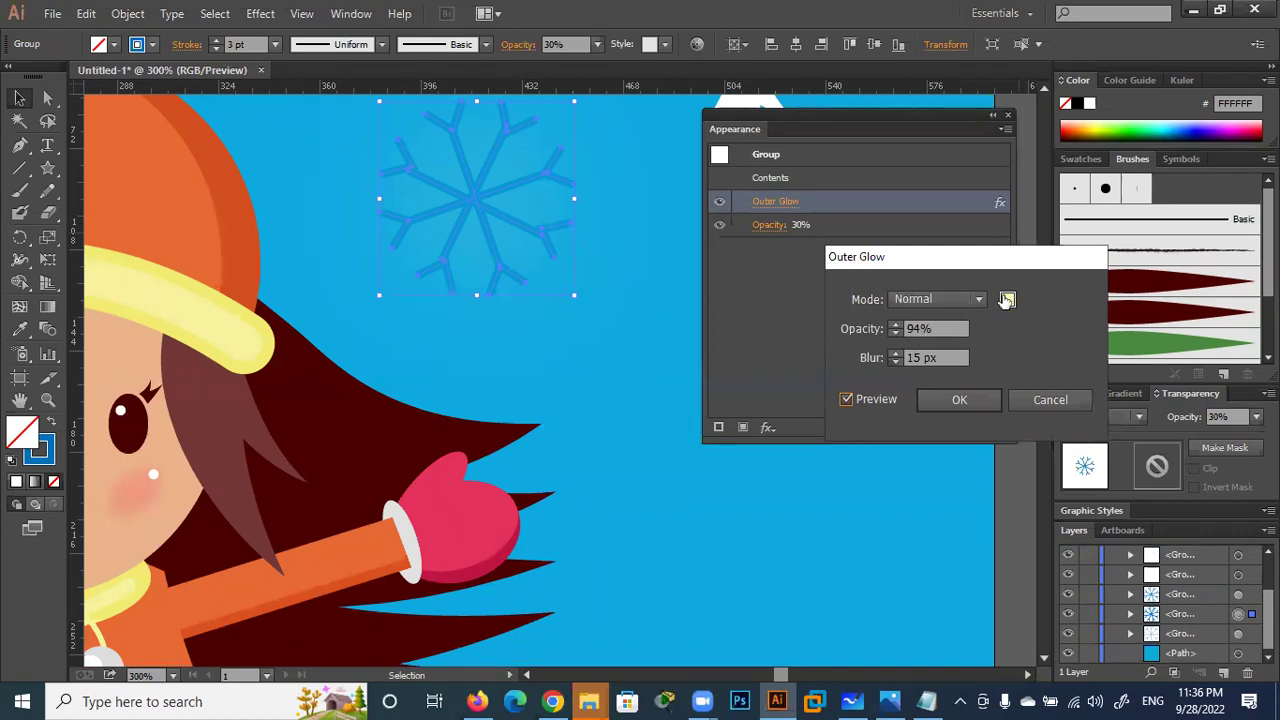
{"action": "left_click", "coordinate": [1007, 300]}
{"action": "type", "text": "FFFFC2"}
{"action": "type", "text": "FFFF00"}
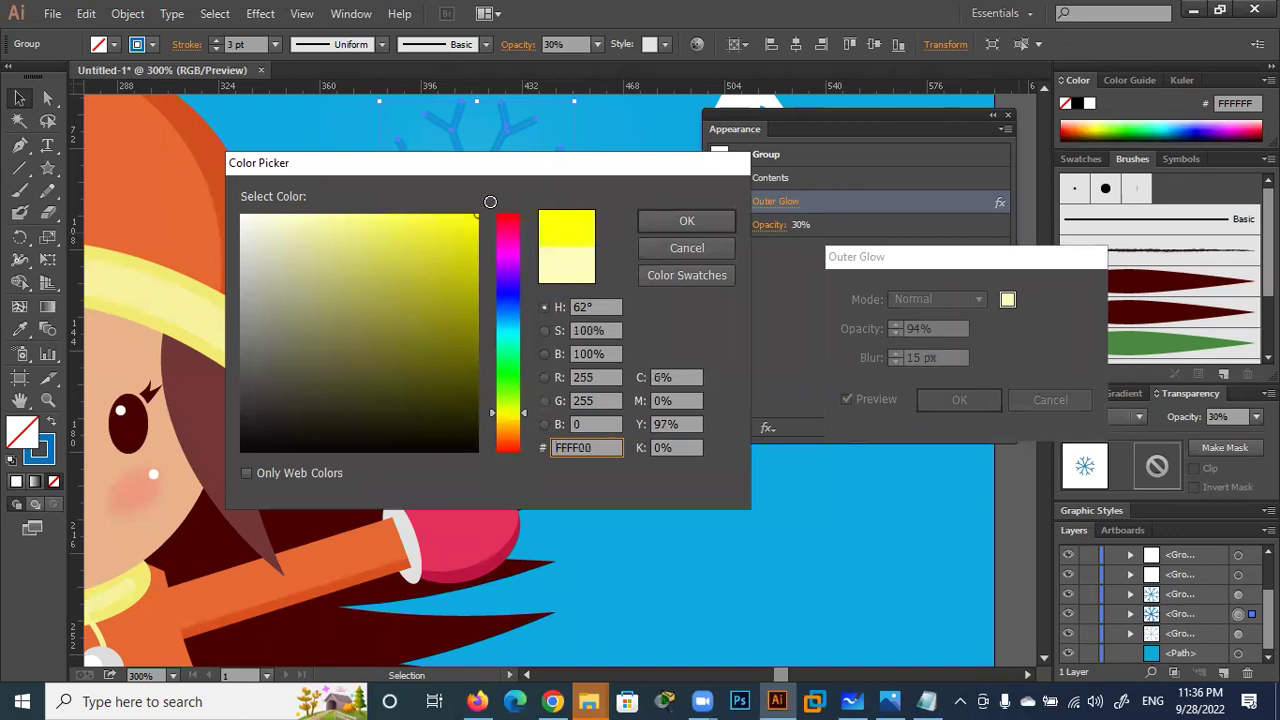
{"action": "left_click", "coordinate": [658, 218]}
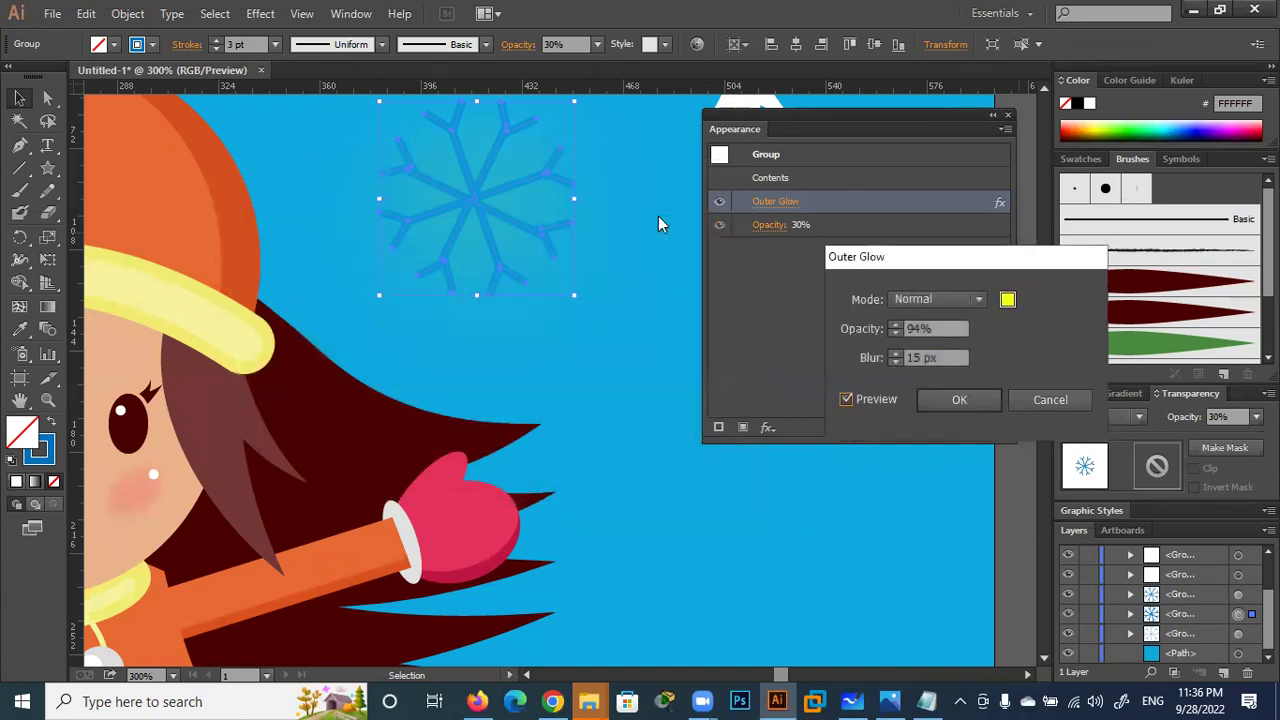
Set the glow opacity to 100% and increase the blur
{"action": "left_click", "coordinate": [895, 362]}
{"action": "left_click", "coordinate": [895, 362]}
{"action": "left_click", "coordinate": [895, 362]}
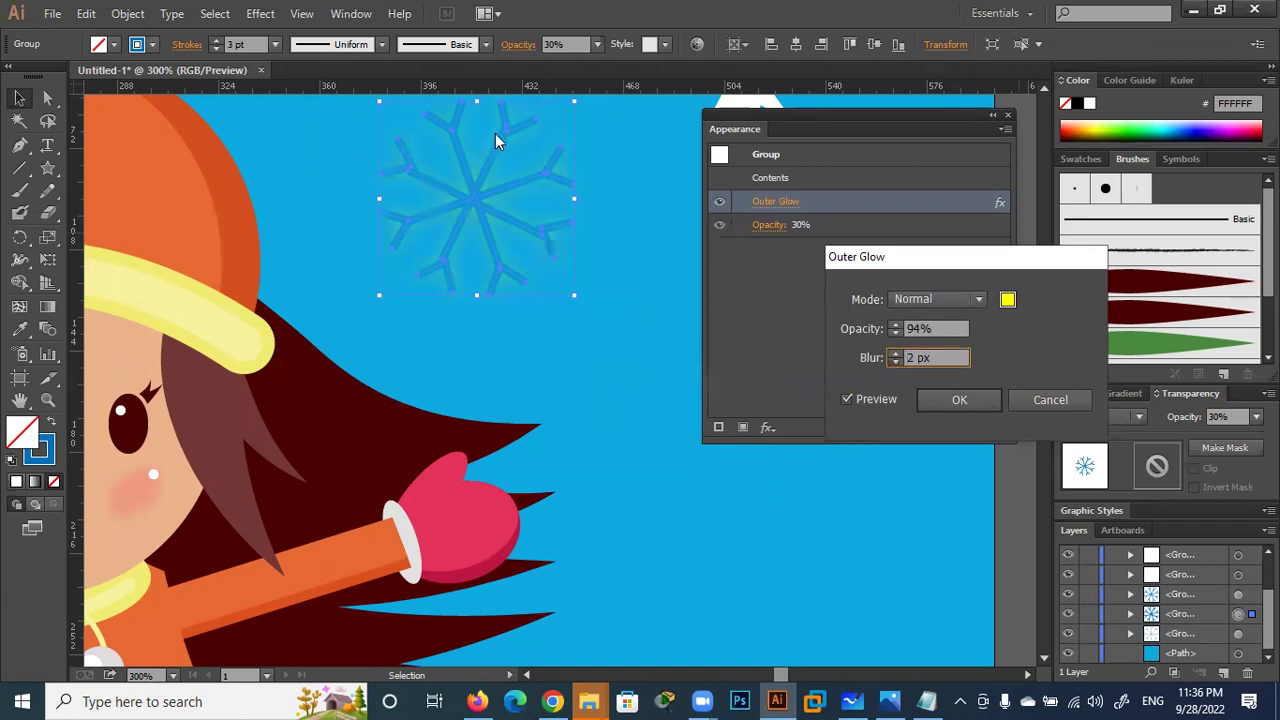
{"action": "left_click", "coordinate": [895, 333]}
{"action": "left_click", "coordinate": [895, 333]}
{"action": "left_click", "coordinate": [895, 333]}
{"action": "left_click", "coordinate": [896, 333]}
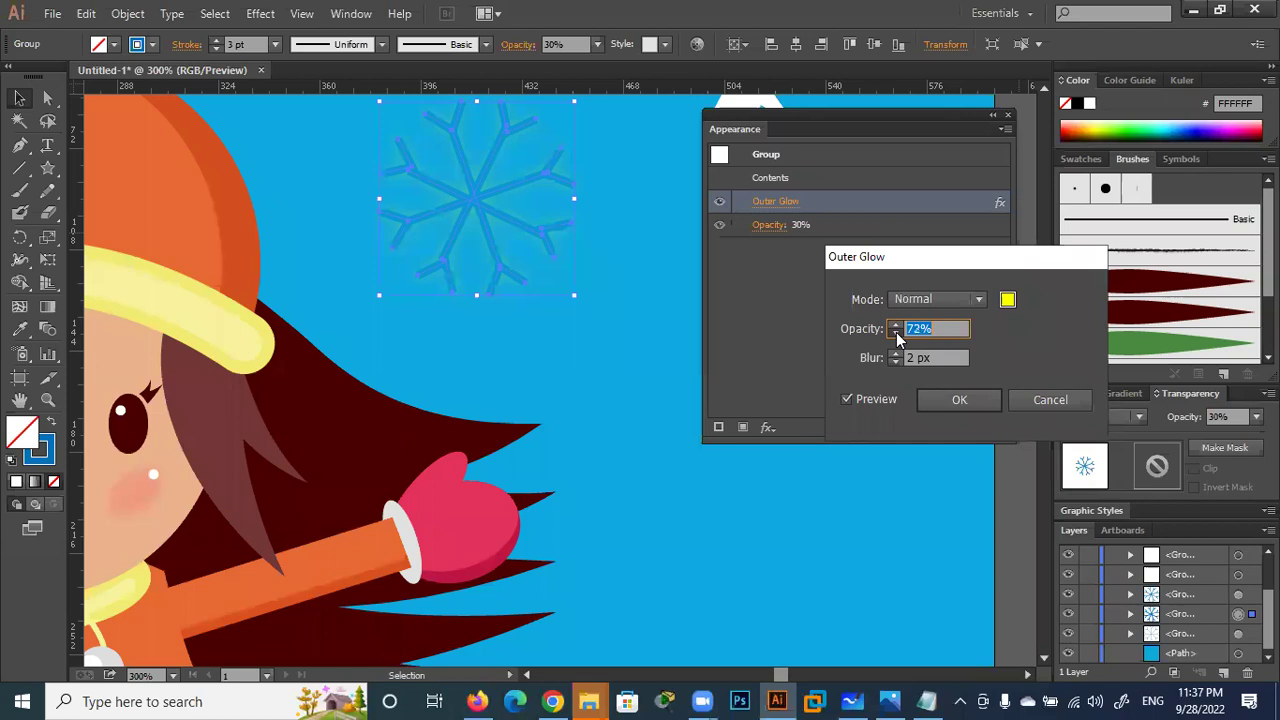
{"action": "left_click", "coordinate": [896, 333]}
{"action": "left_click", "coordinate": [896, 333]}
{"action": "left_click", "coordinate": [896, 333]}
{"action": "left_click", "coordinate": [896, 333]}
{"action": "left_click", "coordinate": [896, 333]}
{"action": "left_click", "coordinate": [896, 334]}
{"action": "left_click", "coordinate": [896, 334]}
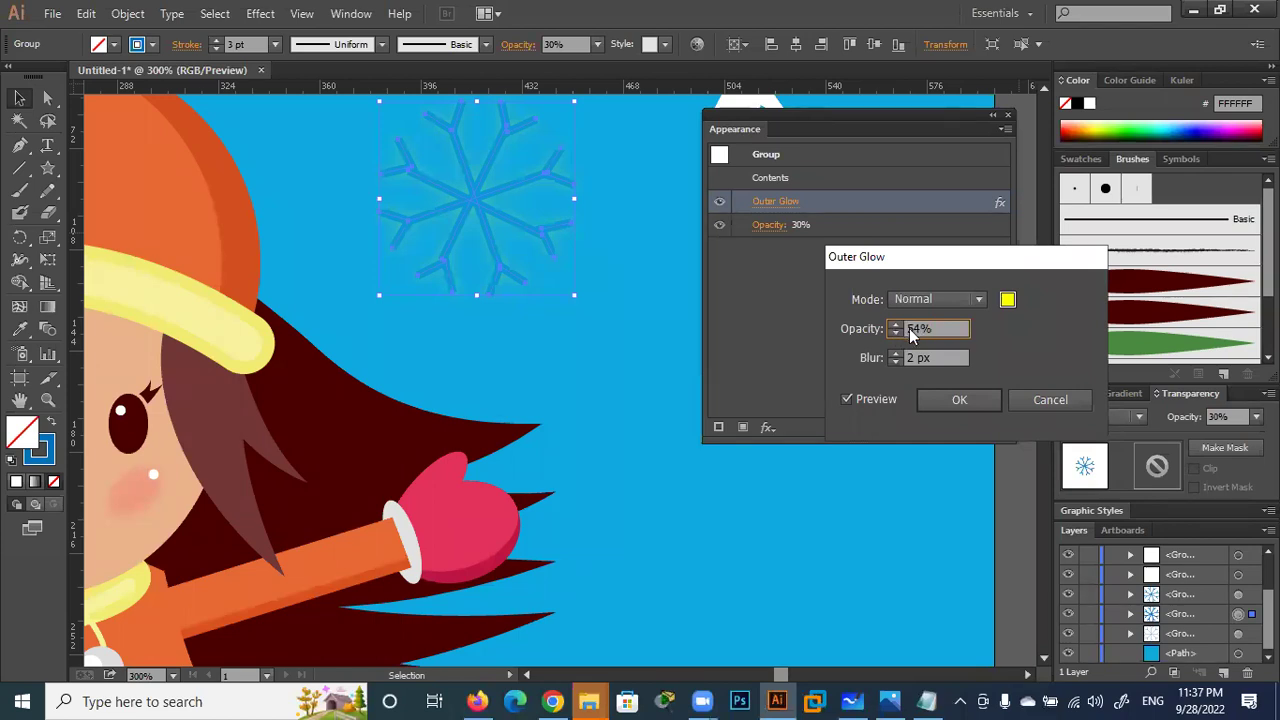
{"action": "type", "text": "100"}
{"action": "left_click", "coordinate": [930, 357]}
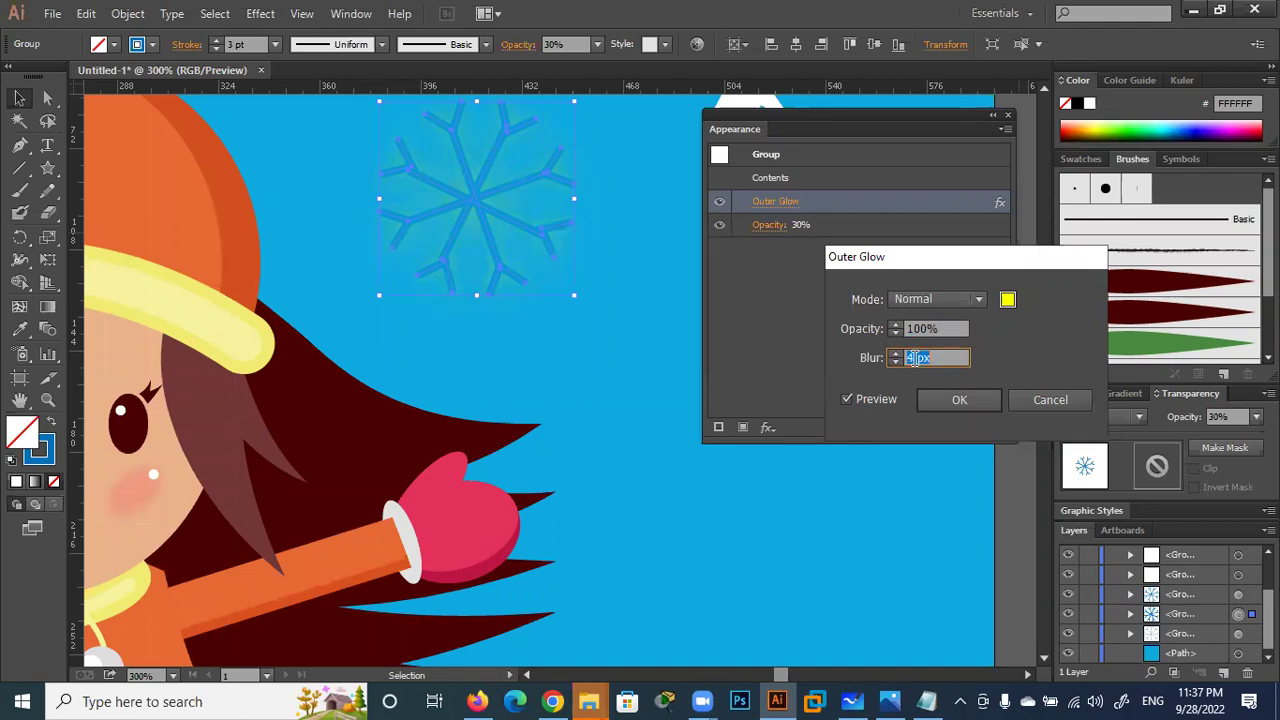
{"action": "key", "text": "Up"}
{"action": "key", "text": "Up"}
{"action": "key", "text": "Up"}
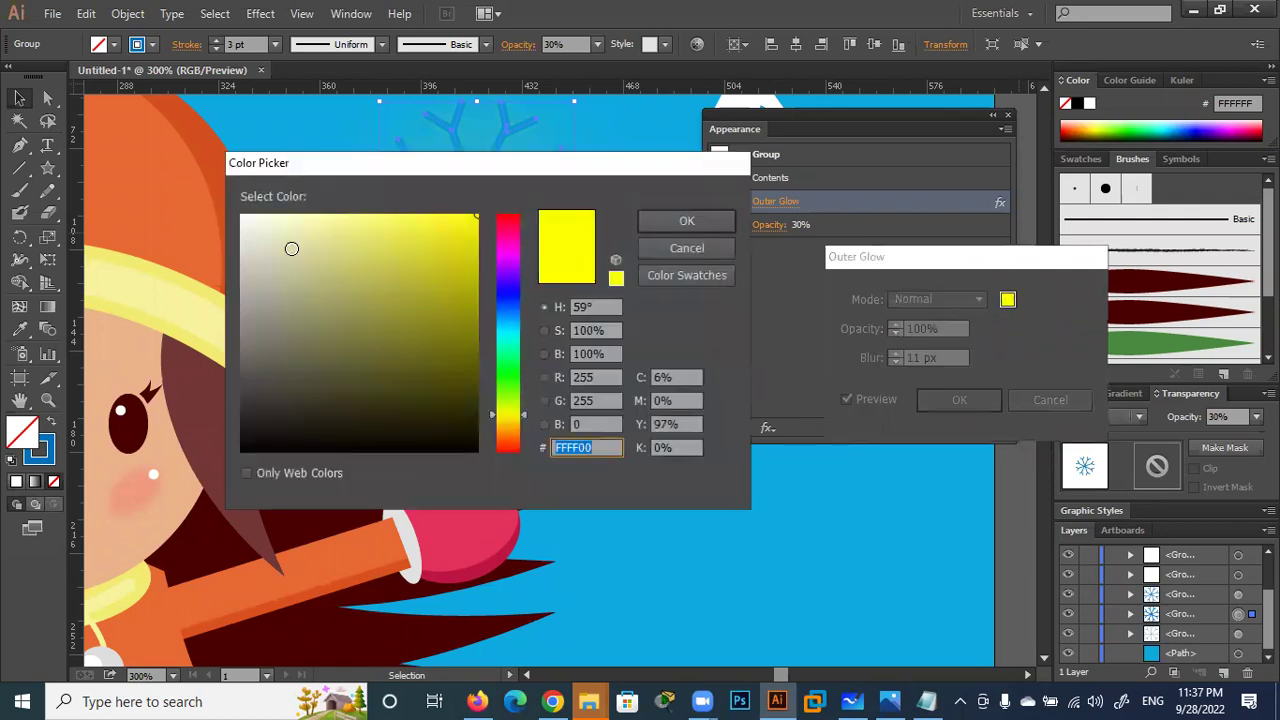
Switch the glow to pale cream FFFEE9 and stack two Outer Glow effects
{"action": "left_click_drag", "start_coordinate": [289, 249], "coordinate": [259, 197]}
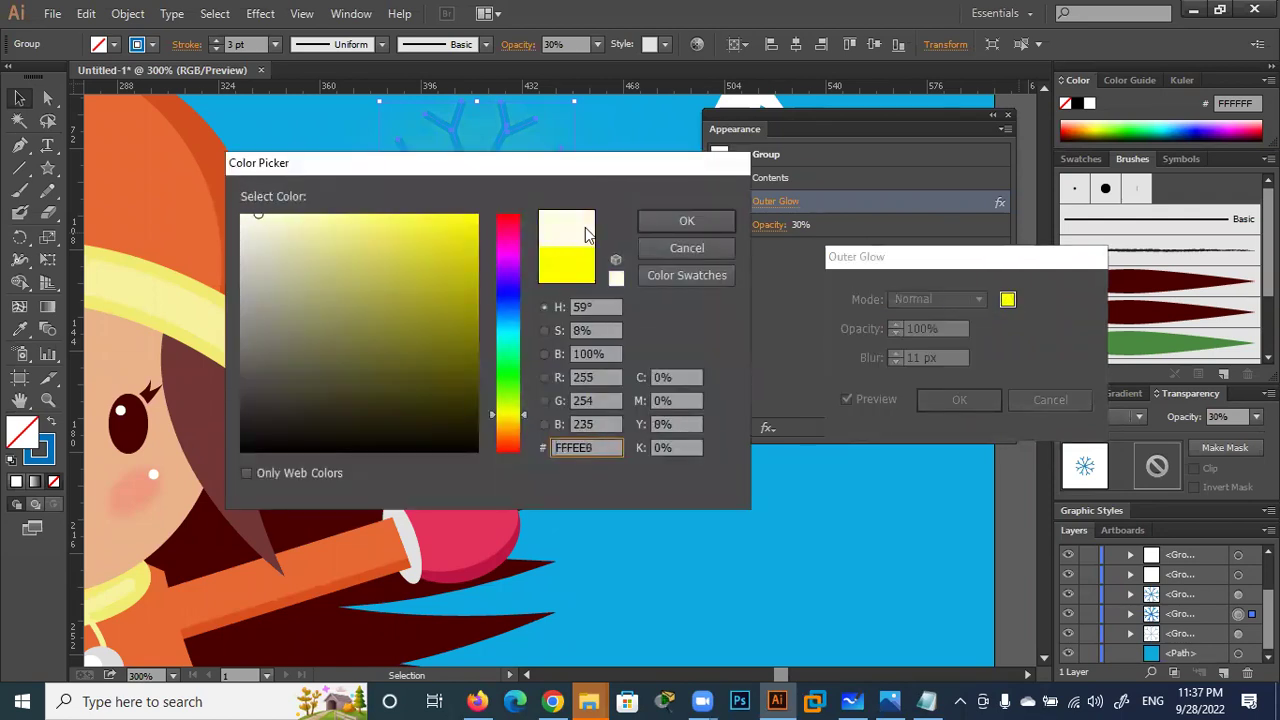
{"action": "left_click", "coordinate": [665, 225]}
{"action": "left_click", "coordinate": [970, 400]}
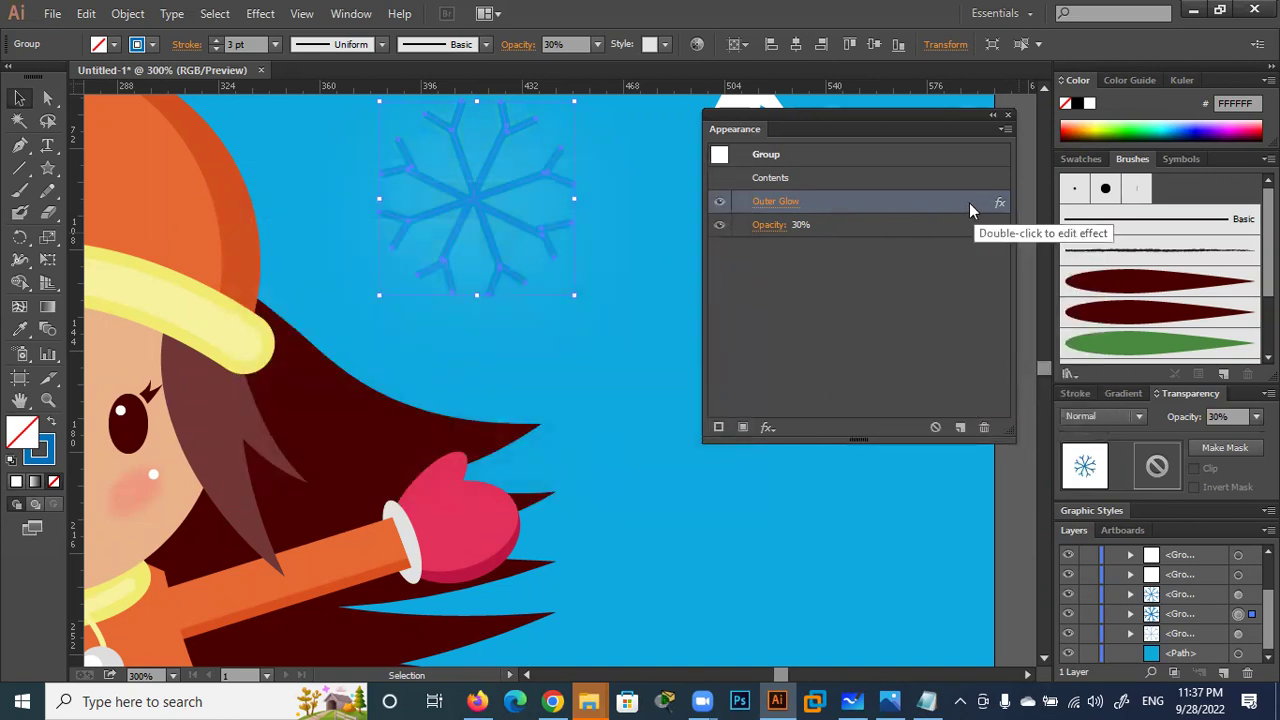
{"action": "left_click", "coordinate": [960, 428]}
{"action": "left_click", "coordinate": [960, 428]}
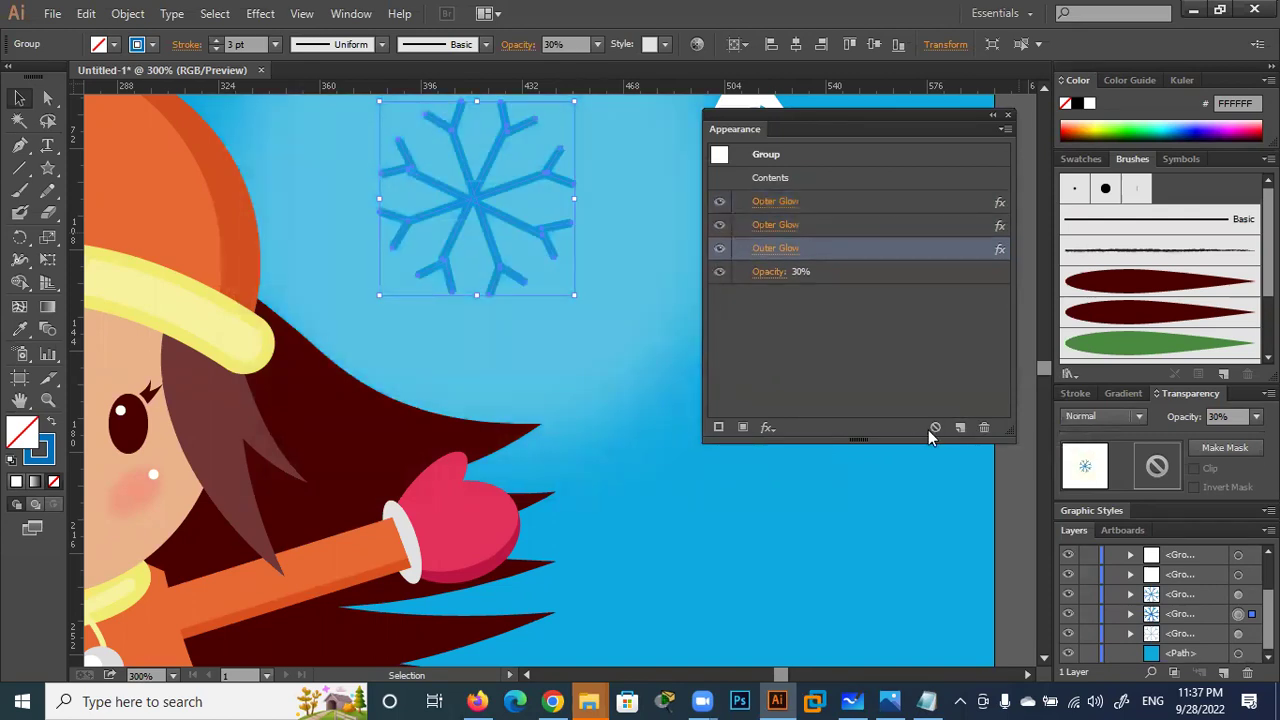
{"action": "left_click", "coordinate": [980, 427]}
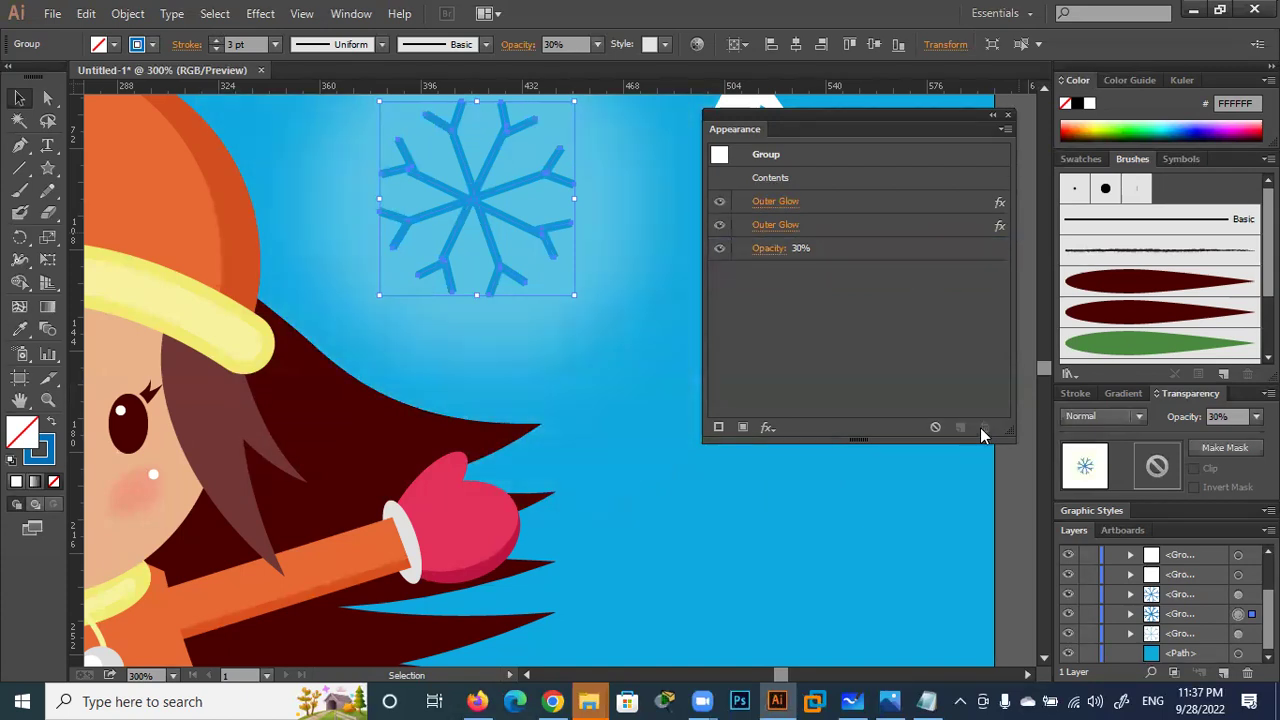
{"action": "left_click", "coordinate": [992, 117]}
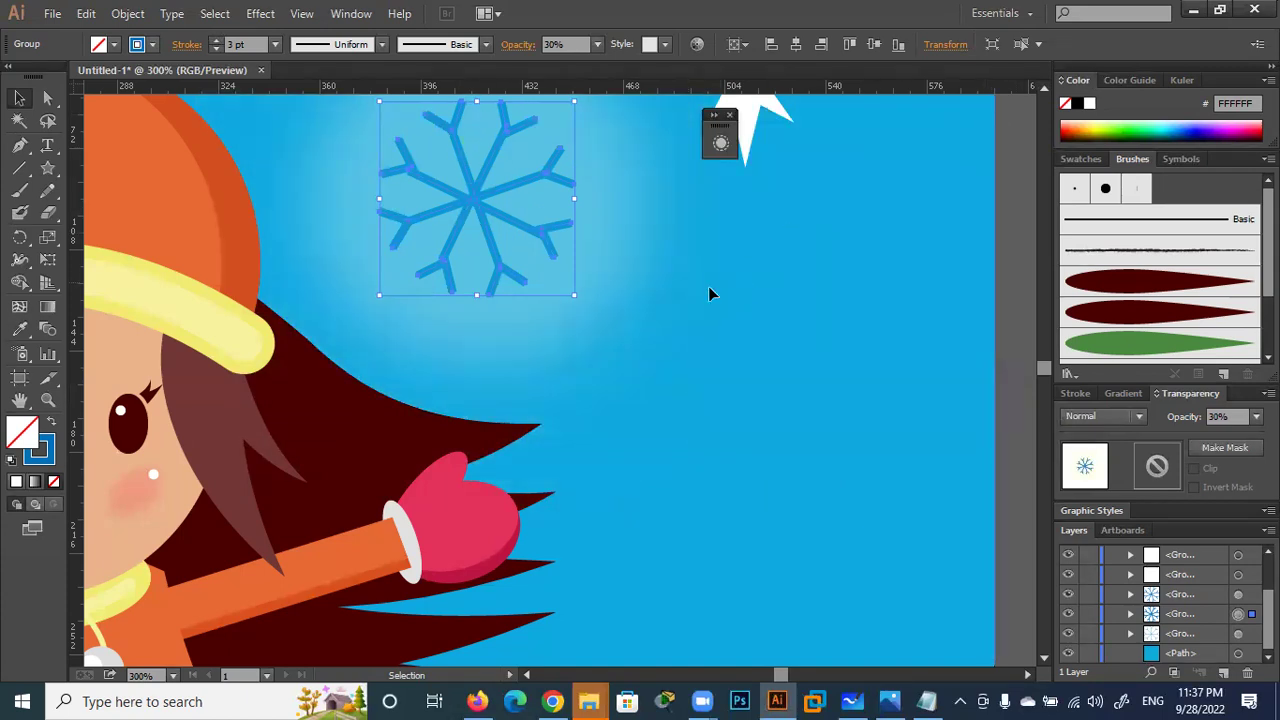
Nudge the white star right and reposition the glowing snowflake beside the hat
{"action": "scroll", "coordinate": [645, 303], "scroll_direction": "down", "scroll_amount": 2}
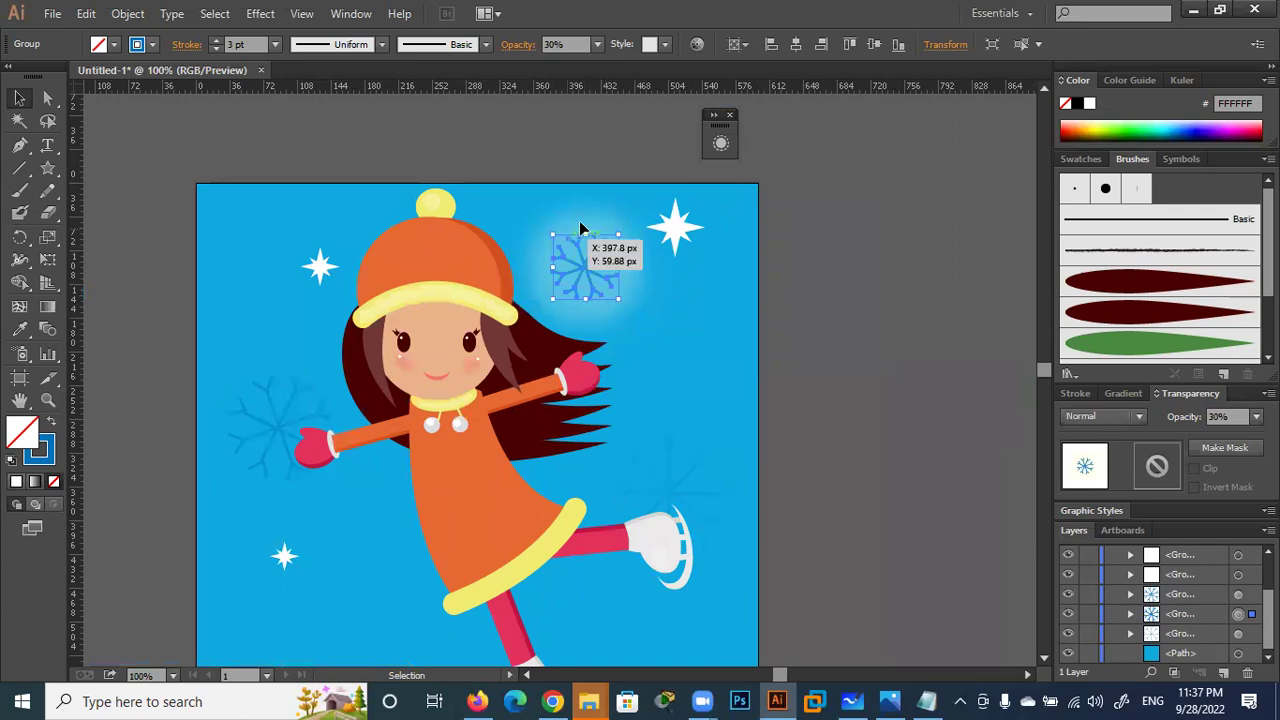
{"action": "mouse_move", "coordinate": [588, 267]}
{"action": "left_mouse_down"}
{"action": "mouse_move", "coordinate": [585, 251]}
{"action": "mouse_move", "coordinate": [634, 305]}
{"action": "mouse_move", "coordinate": [600, 280]}
{"action": "mouse_move", "coordinate": [615, 290]}
{"action": "left_mouse_up"}
{"action": "left_click_drag", "start_coordinate": [676, 250], "coordinate": [687, 250]}
{"action": "left_click", "coordinate": [815, 320]}
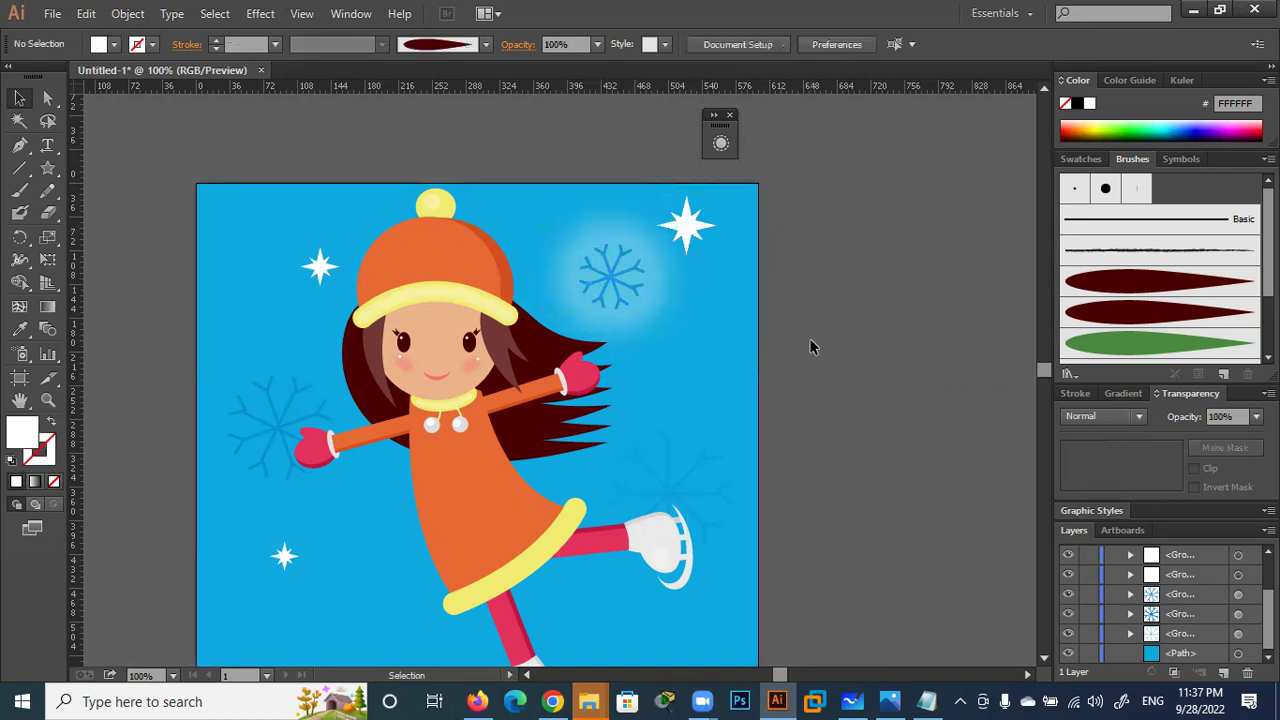
{"action": "left_click_drag", "start_coordinate": [623, 280], "coordinate": [583, 252]}
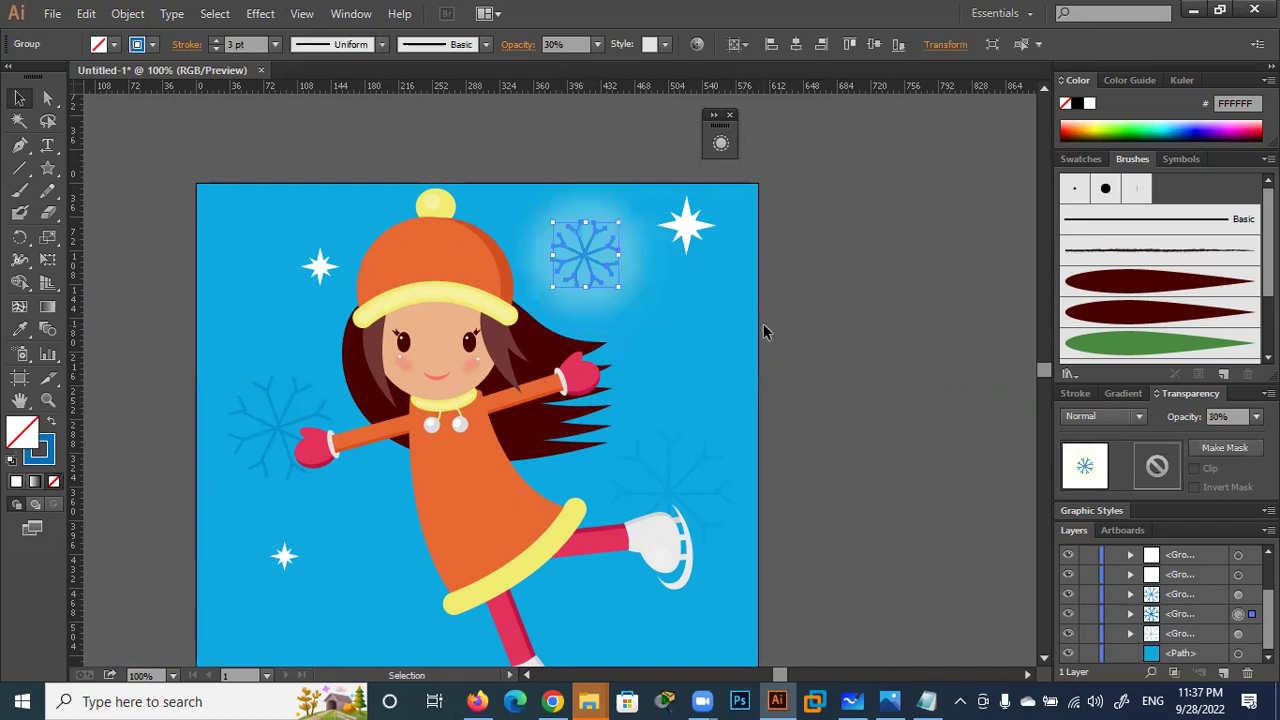
Compare with the second Outer Glow hidden, delete it in Appearance, and deselect
{"action": "left_click", "coordinate": [720, 140]}
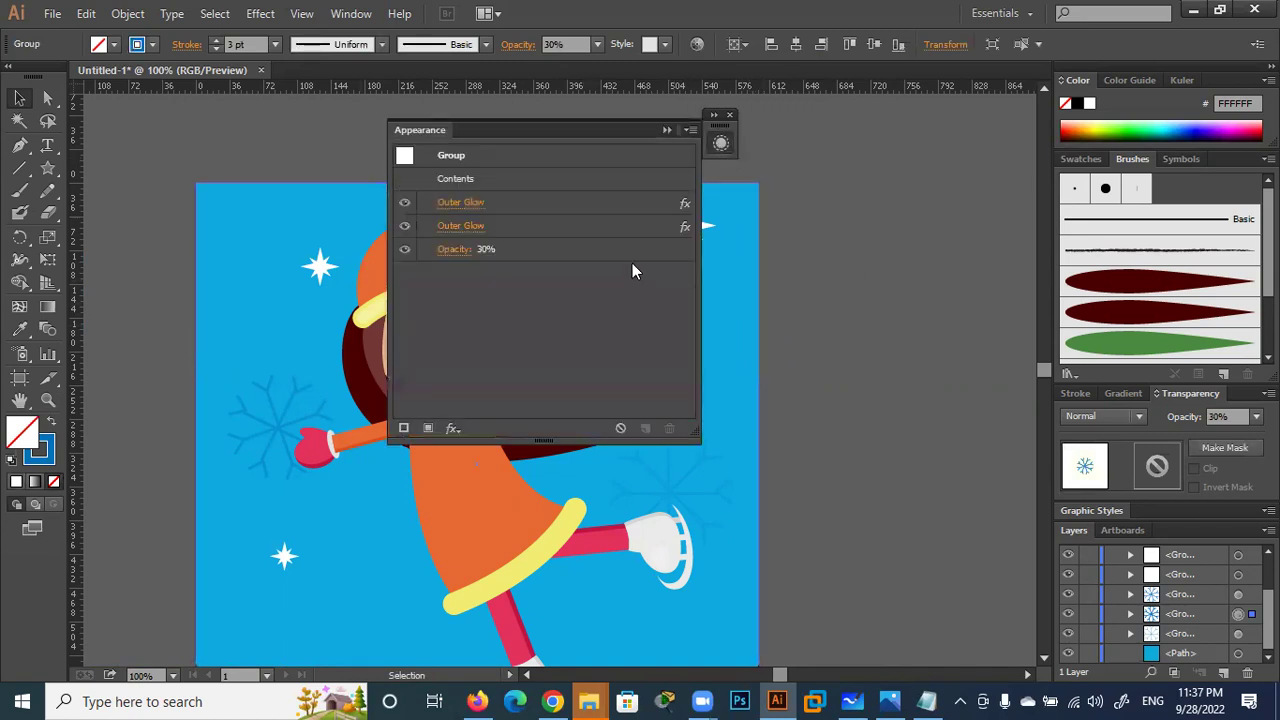
{"action": "left_click_drag", "start_coordinate": [579, 131], "coordinate": [894, 181]}
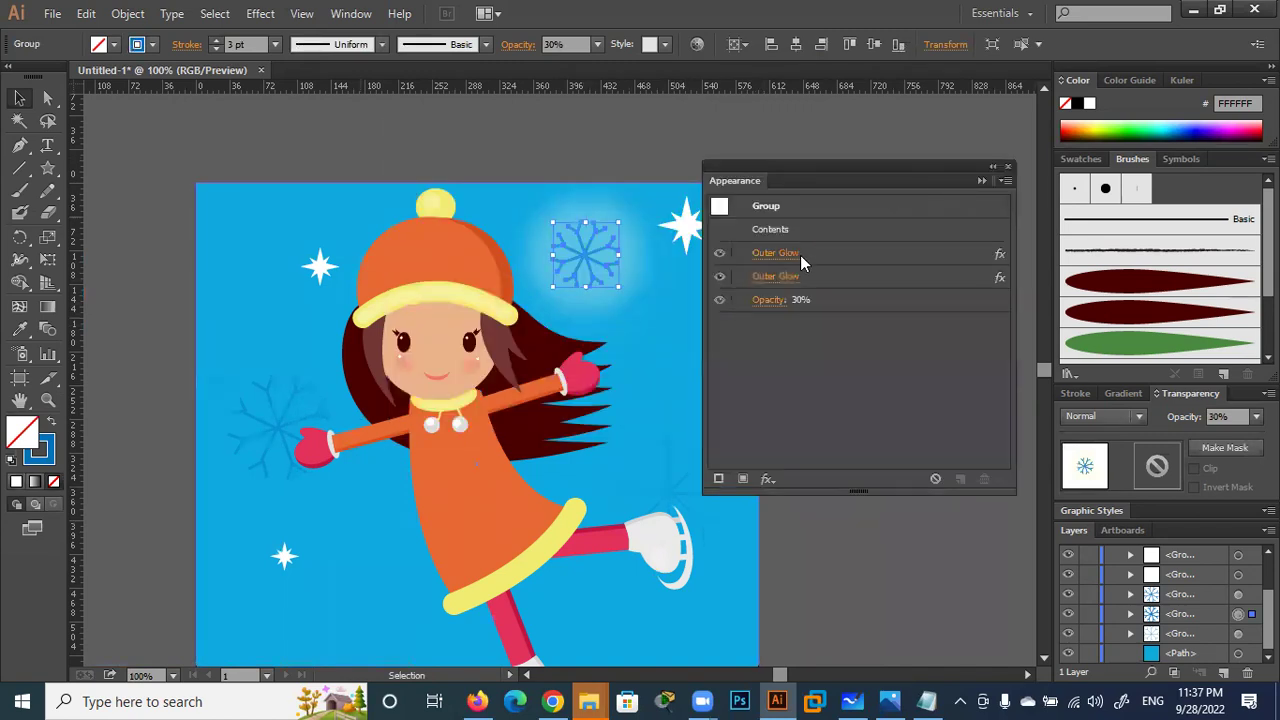
{"action": "left_click", "coordinate": [720, 277]}
{"action": "left_click", "coordinate": [720, 254]}
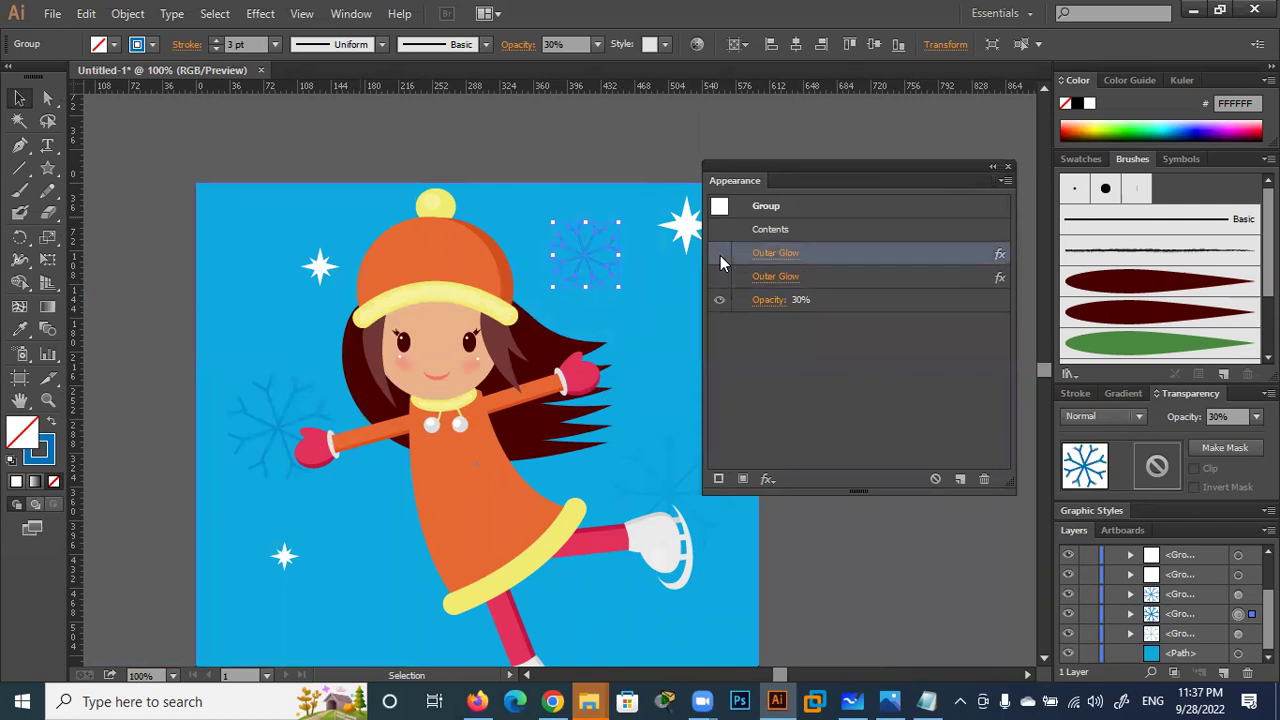
{"action": "left_click", "coordinate": [720, 277]}
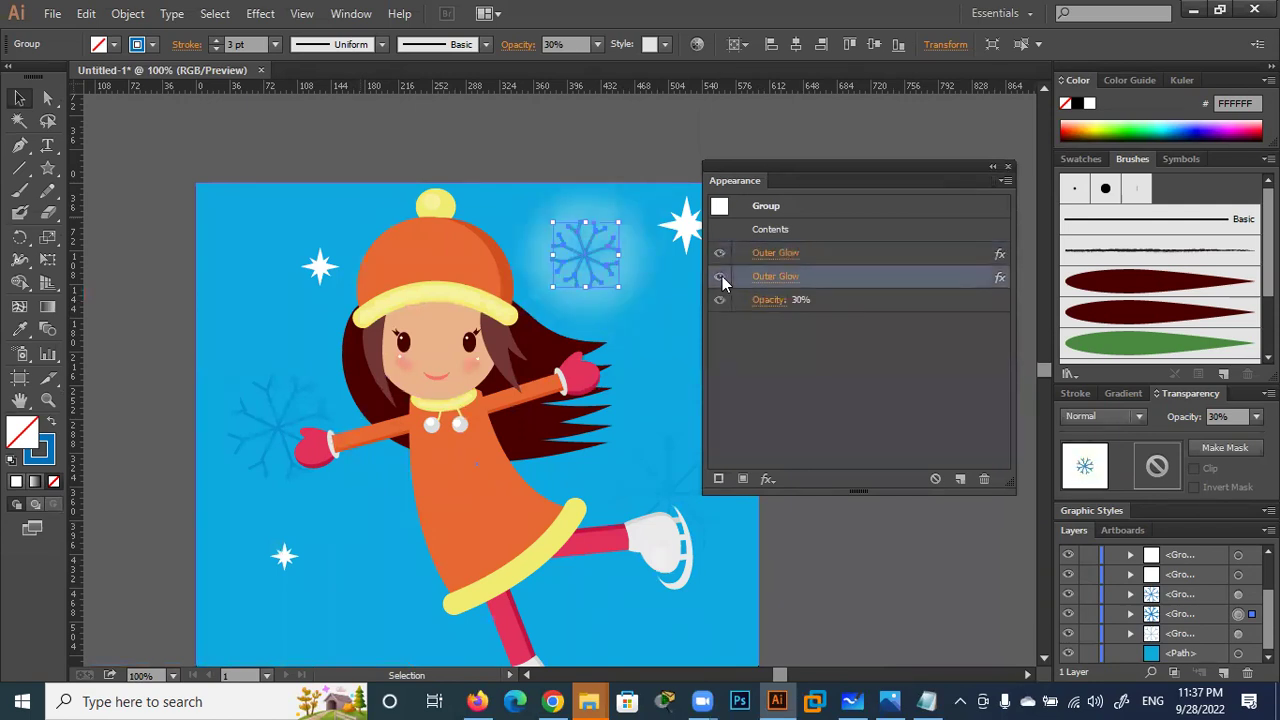
{"action": "left_click", "coordinate": [721, 279]}
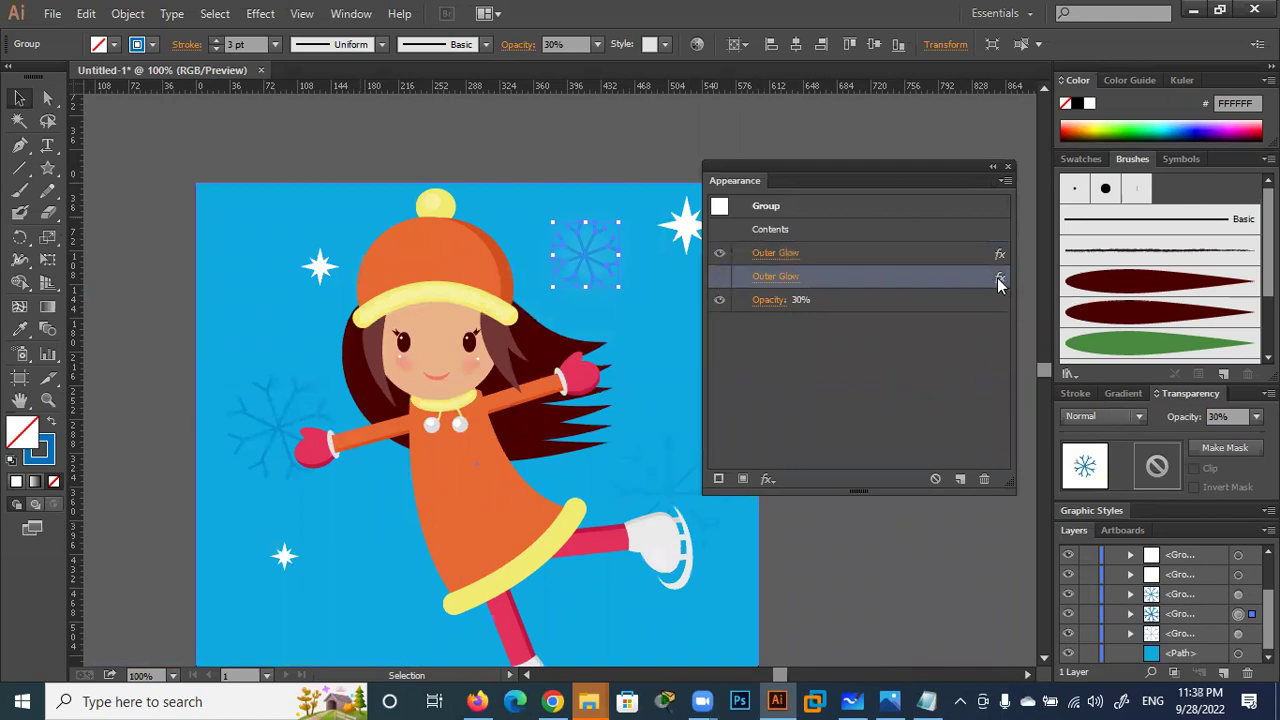
{"action": "left_click", "coordinate": [985, 480]}
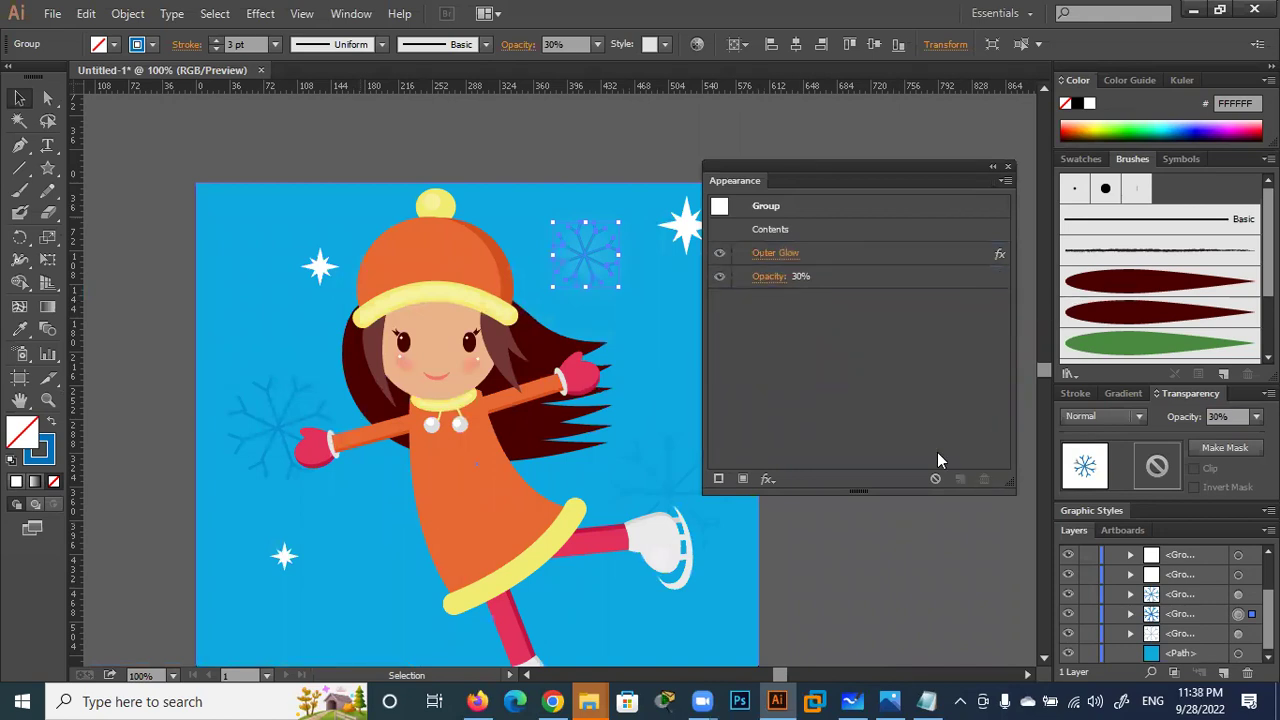
{"action": "left_click", "coordinate": [768, 480]}
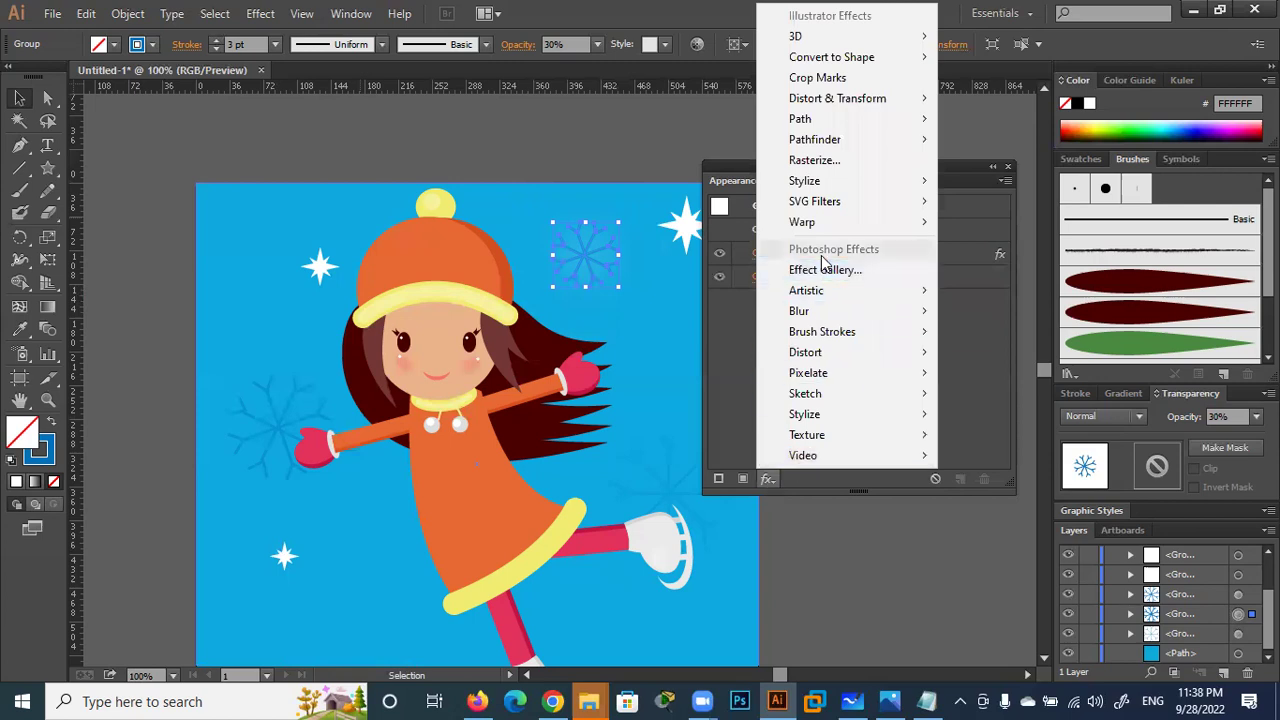
{"action": "left_click", "coordinate": [647, 126]}
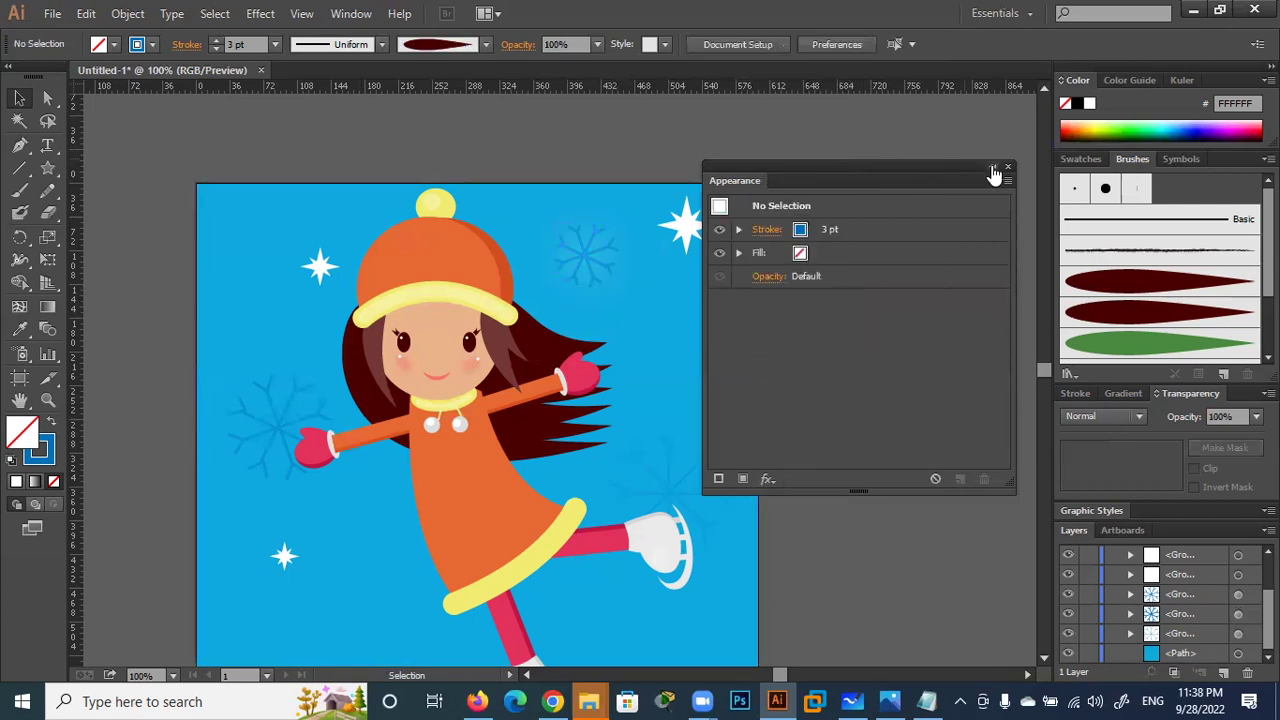
{"action": "left_click", "coordinate": [993, 166]}
Nudge the skating girl group a few pixels up-left, check it, and deselect
{"action": "scroll", "coordinate": [607, 304], "scroll_direction": "down", "scroll_amount": 2}
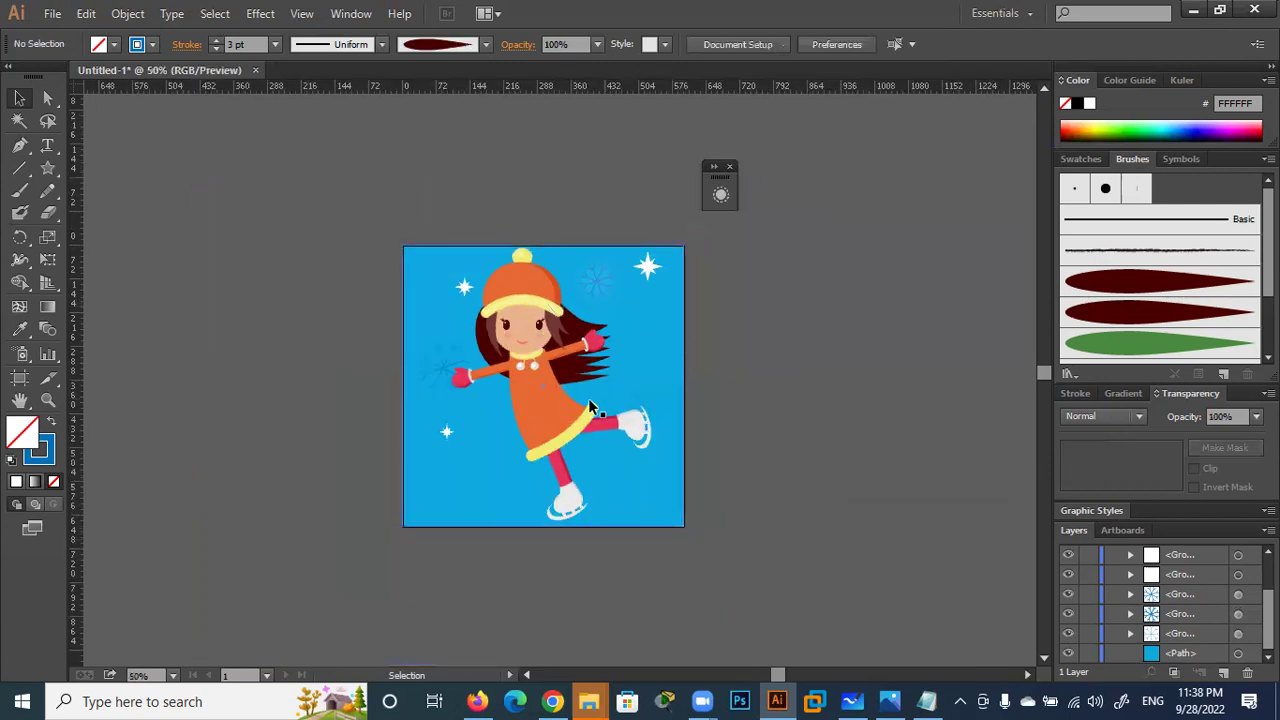
{"action": "left_click_drag", "start_coordinate": [551, 407], "coordinate": [543, 402]}
{"action": "left_click", "coordinate": [766, 383]}
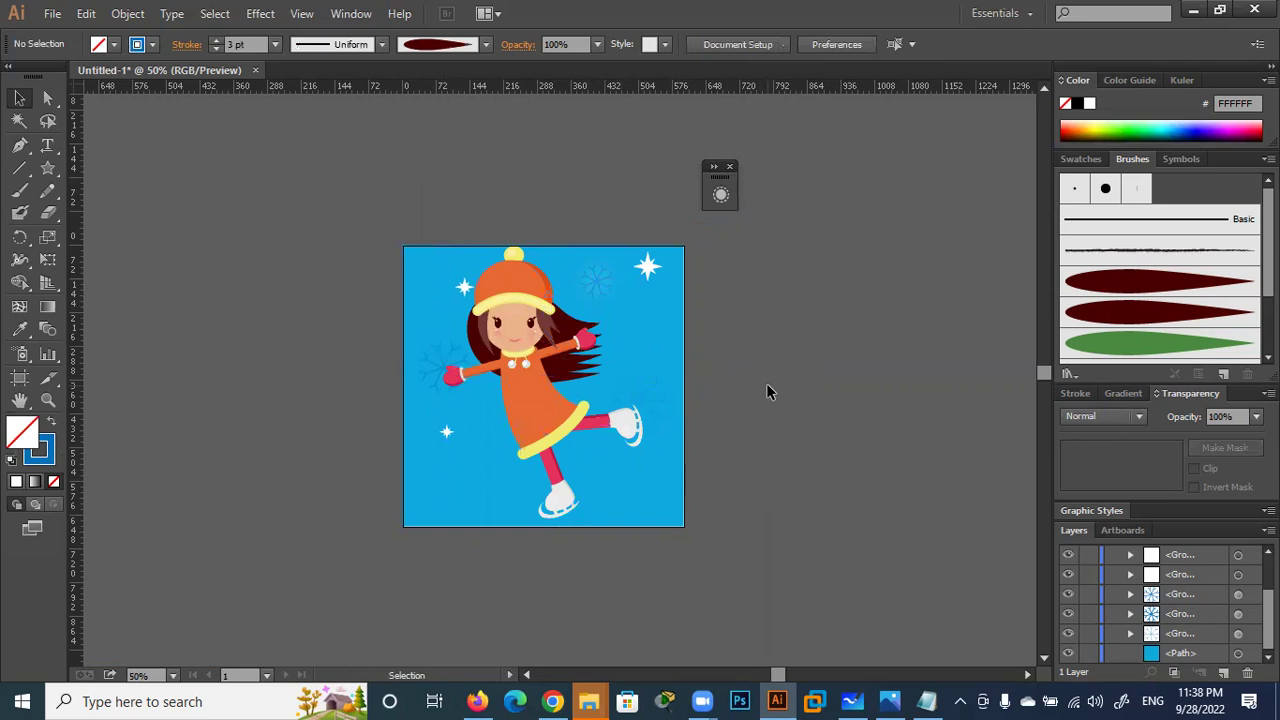
{"action": "left_click", "coordinate": [664, 324]}
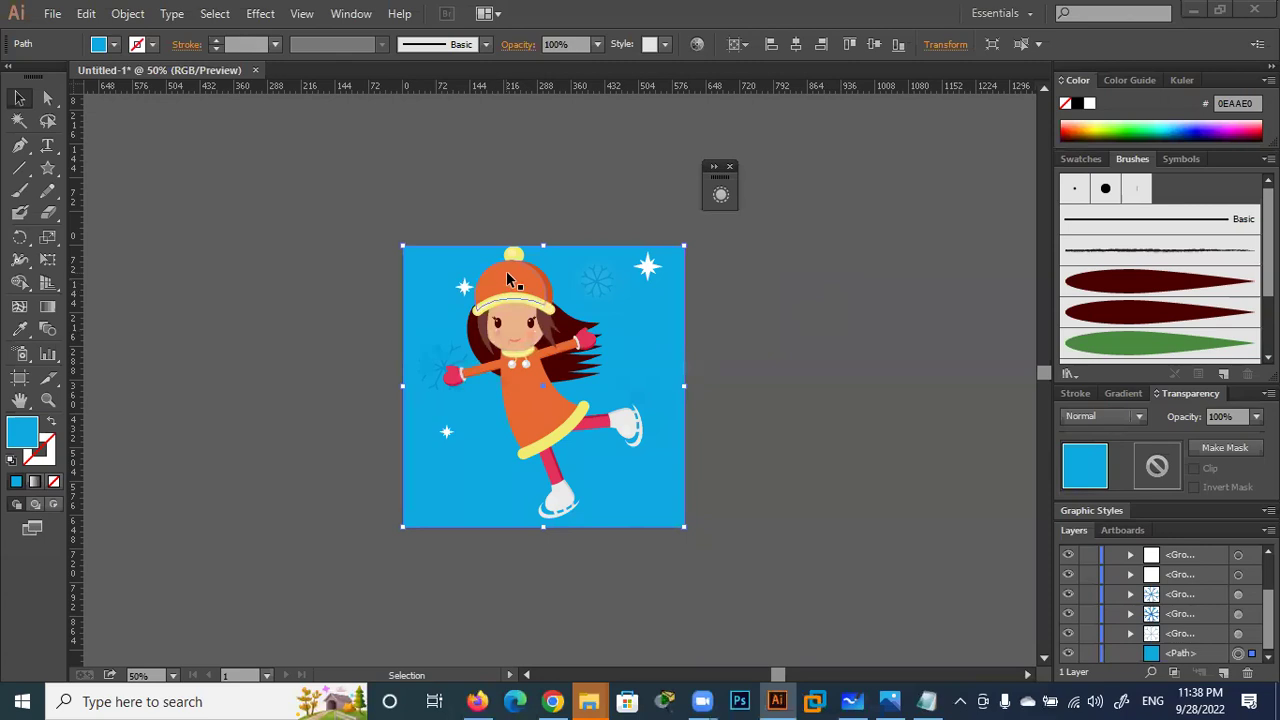
{"action": "left_click", "coordinate": [537, 430]}
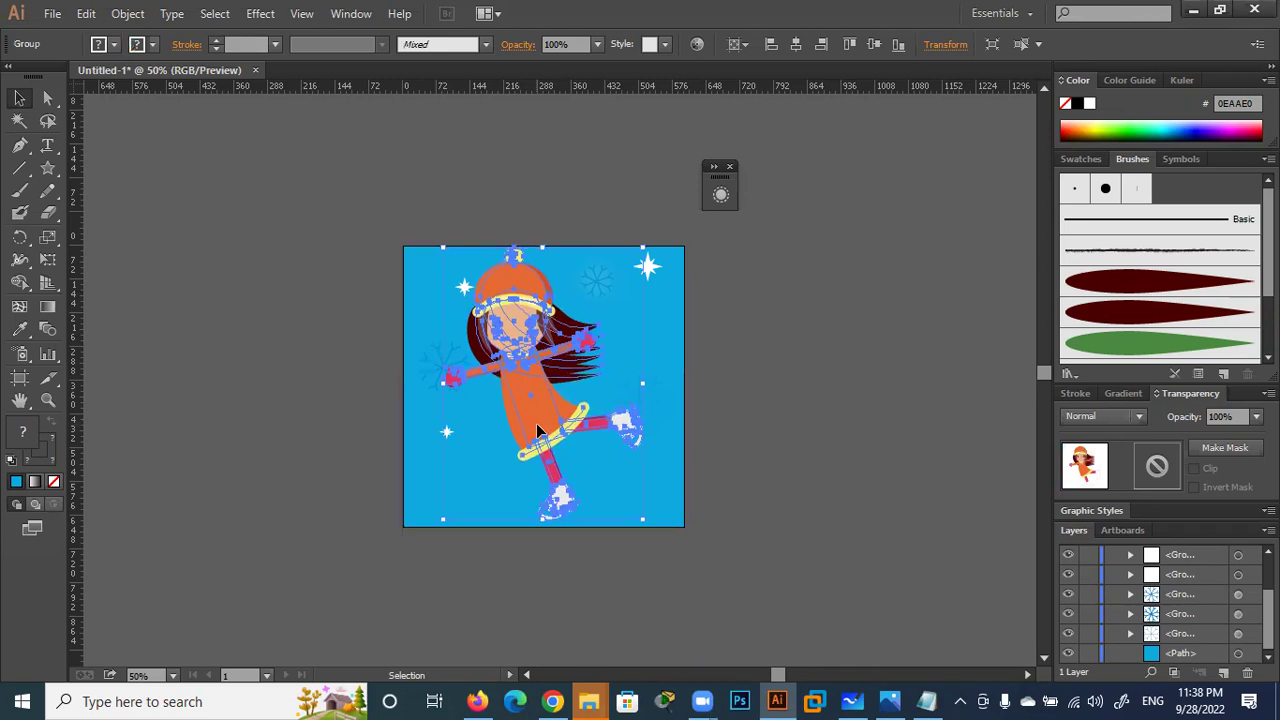
{"action": "left_click", "coordinate": [889, 312]}
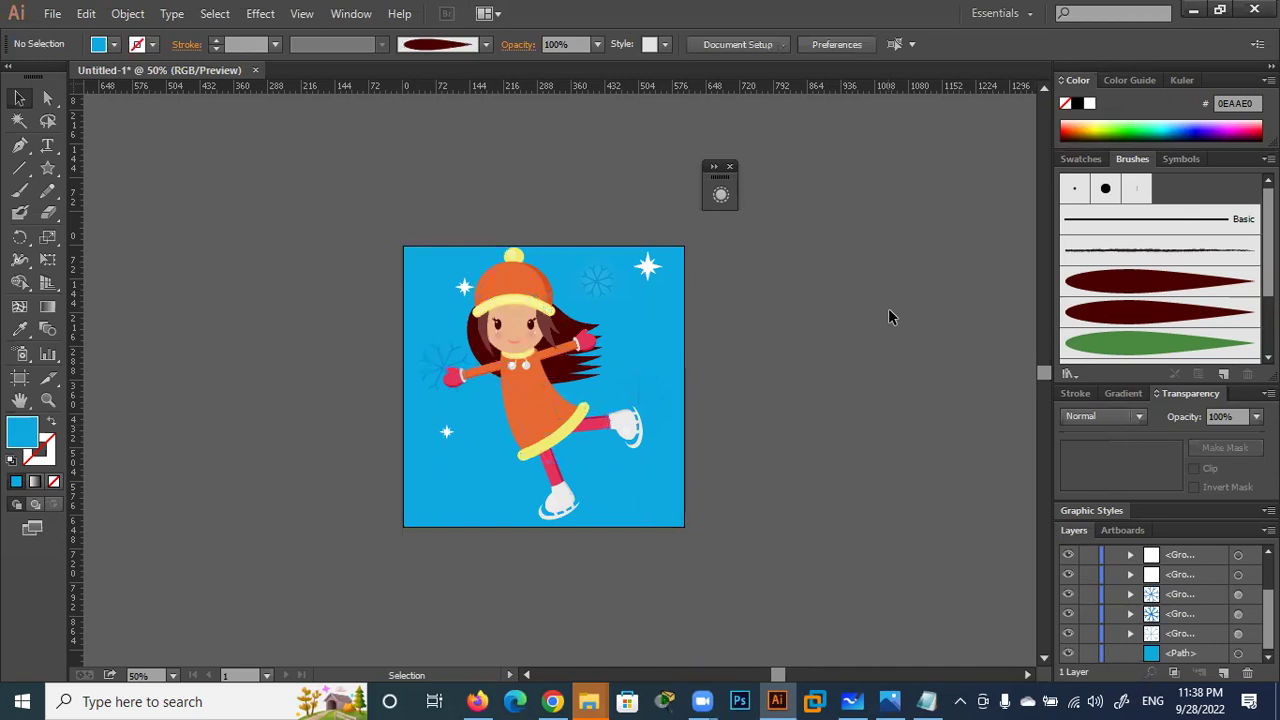
{"action": "left_click", "coordinate": [543, 421]}
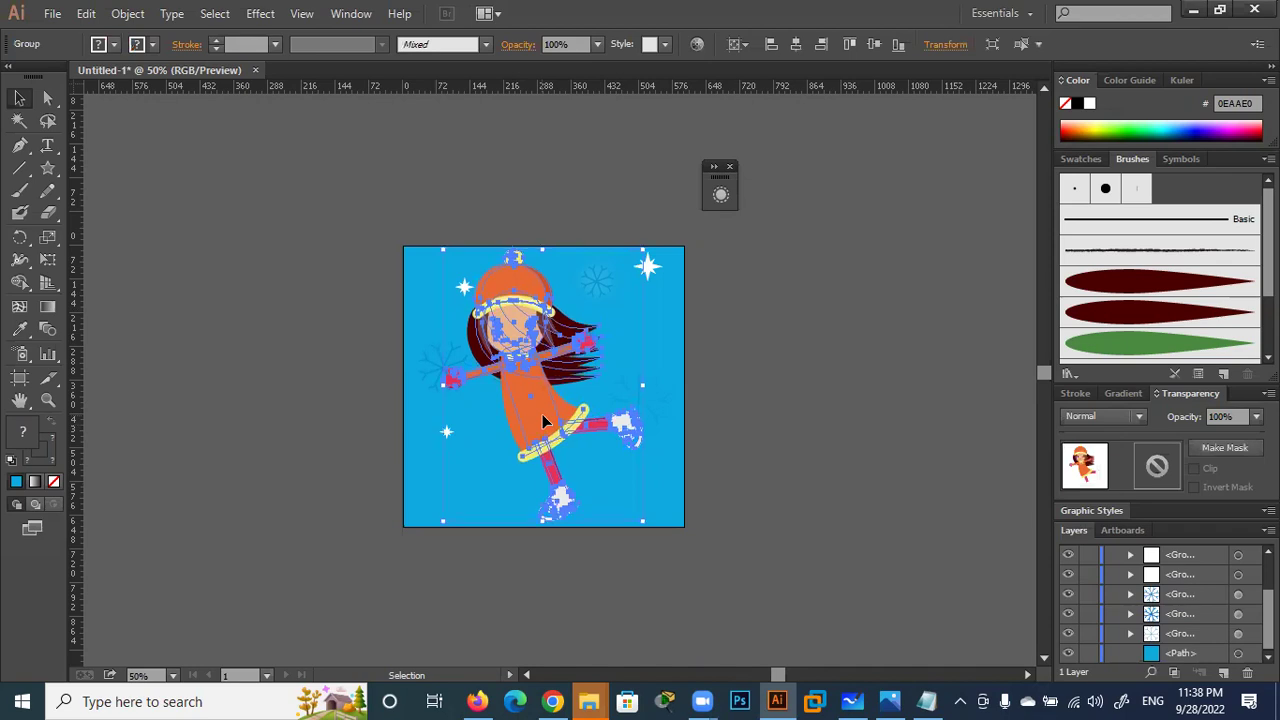
{"action": "left_click", "coordinate": [802, 361]}
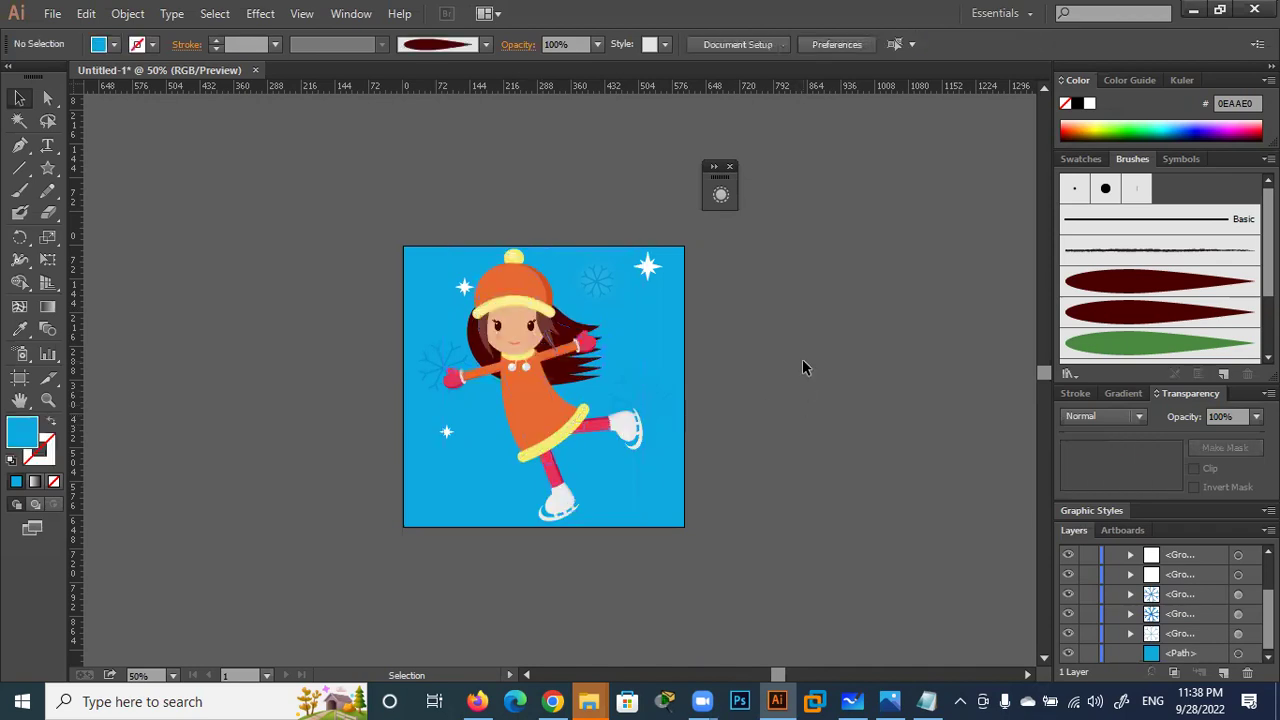
{"action": "scroll", "coordinate": [768, 398], "scroll_direction": "up", "scroll_amount": 1}
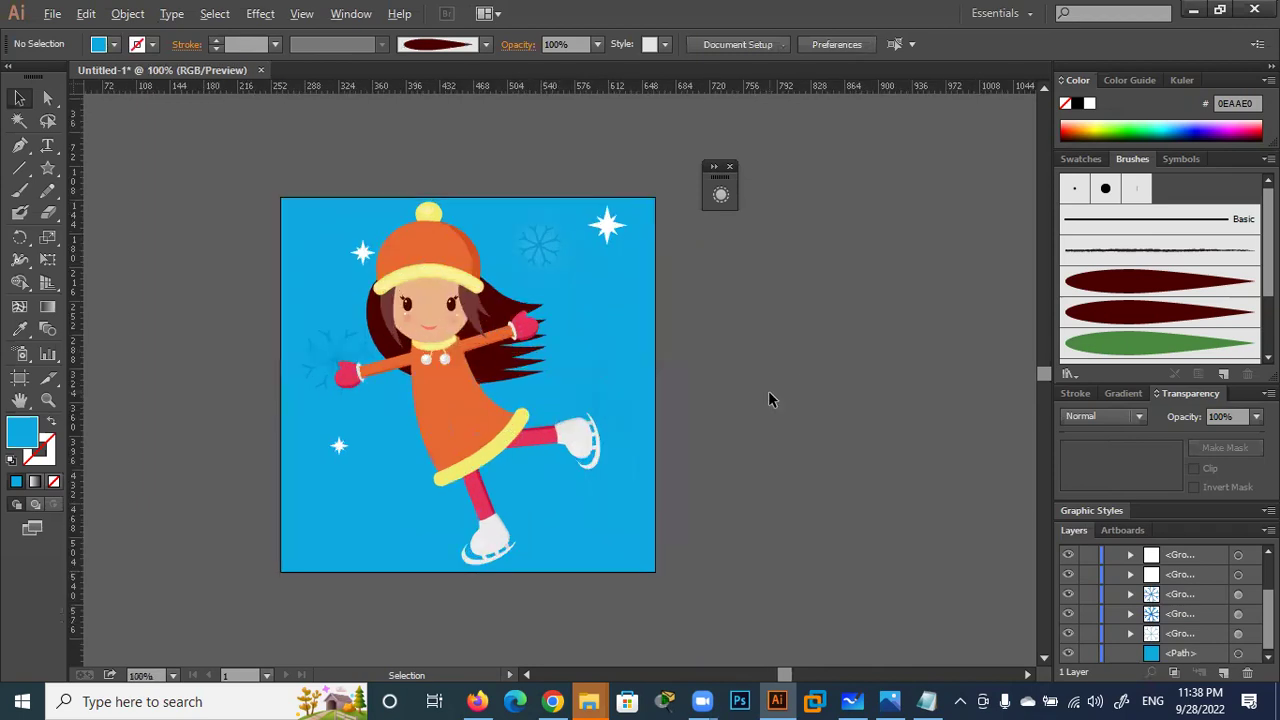
{"action": "scroll", "coordinate": [768, 398], "scroll_direction": "up", "scroll_amount": 1}
{"action": "scroll", "coordinate": [768, 398], "scroll_direction": "down", "scroll_amount": 1}
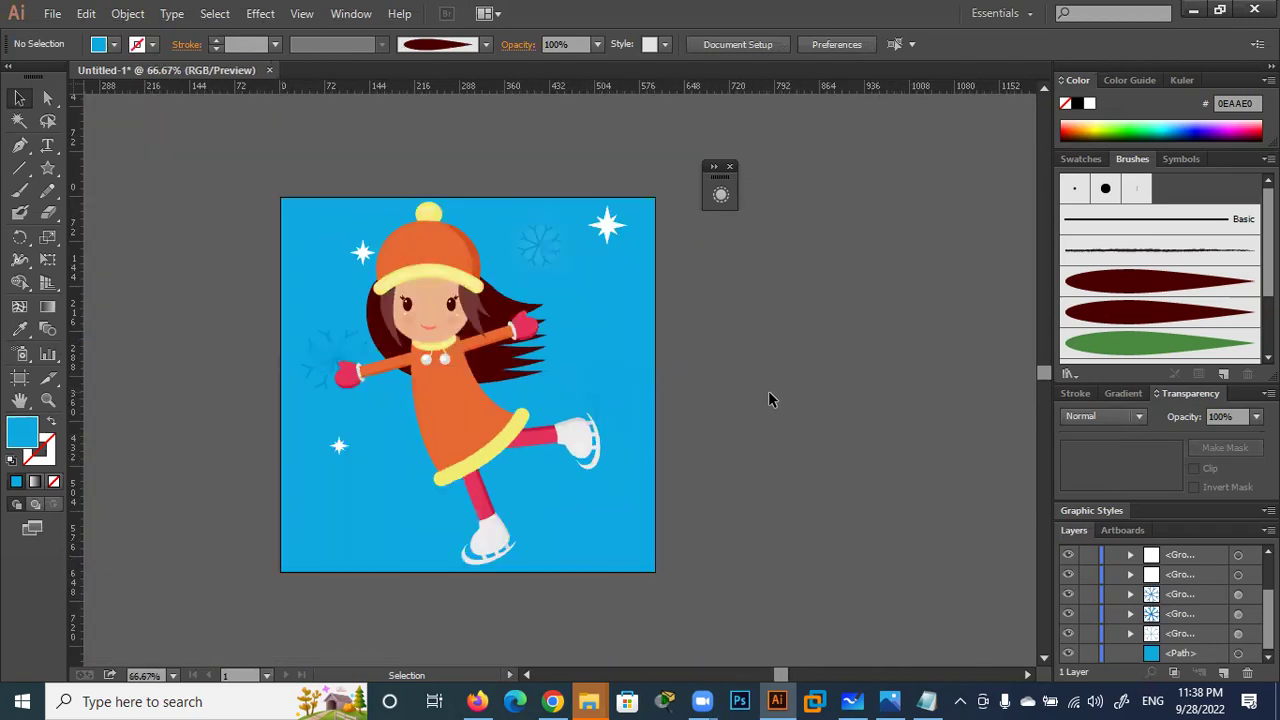